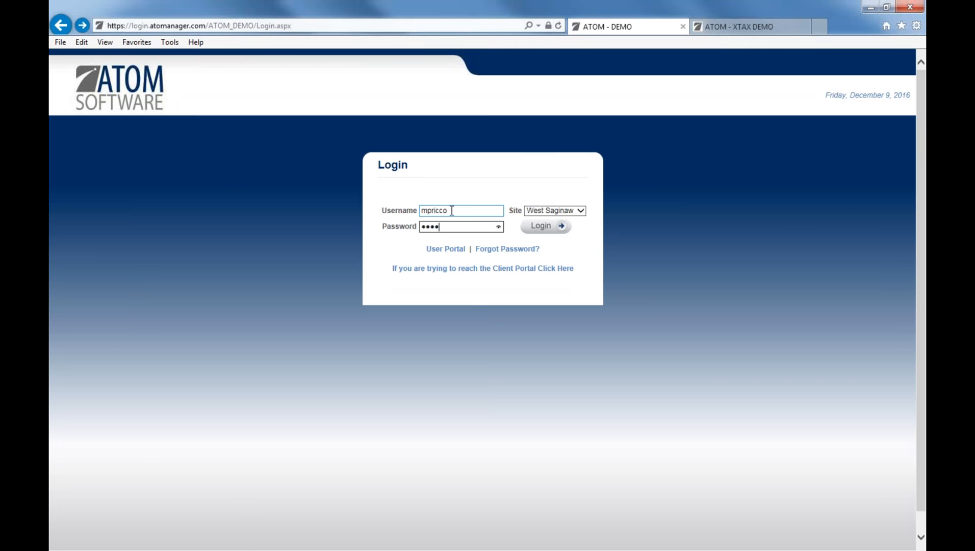
Log in to ATOM, re-entering the password after the first attempt is rejected.
key(Return)
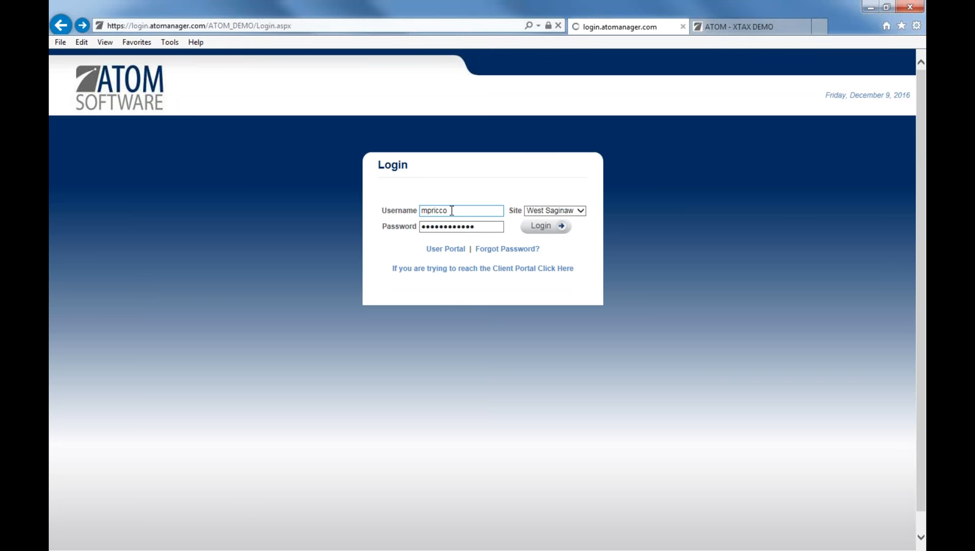
click(442, 253)
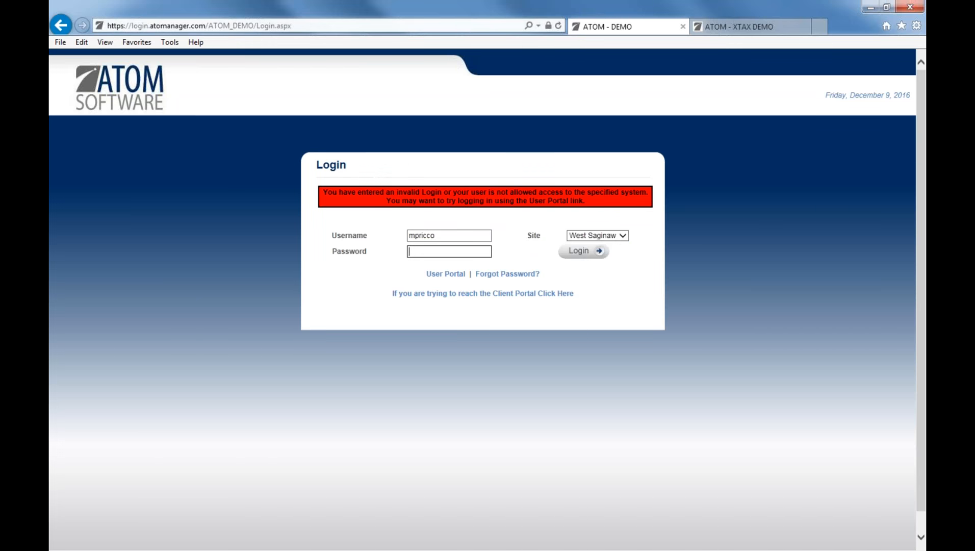
text(••••••••••••)
key(Return)
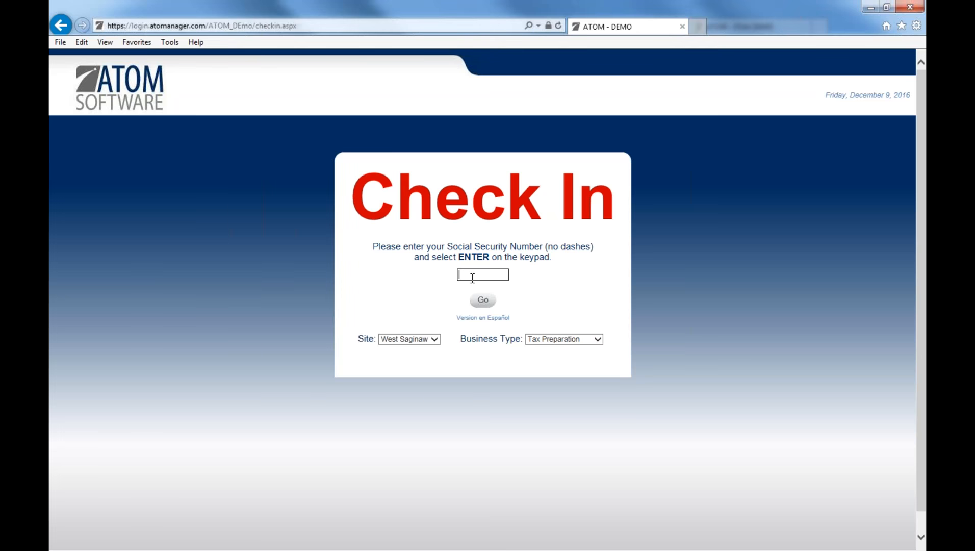
Check in a client by entering their Social Security Number.
text(123456789)
key(Return)
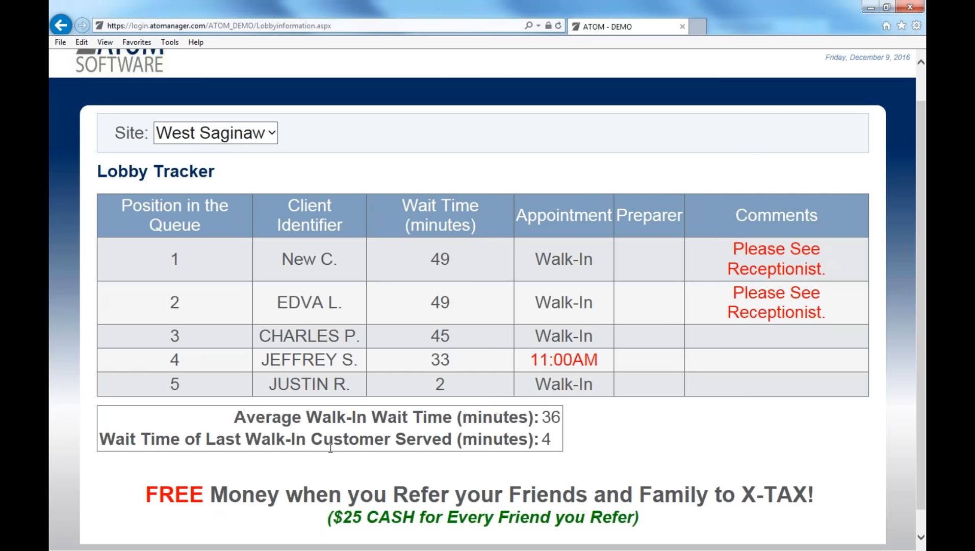
Highlight the last walk-in wait time of 4, then clear the highlight.
double_click(545, 441)
click(592, 445)
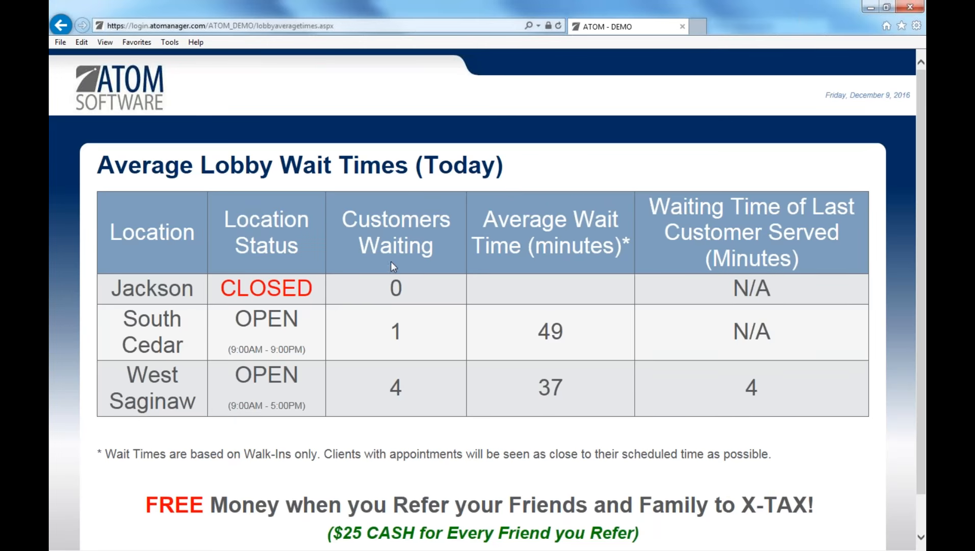
Open x-tax.com in a new tab, scroll its home page, and go back to the ATOM demo.
click(701, 26)
text(x-tax.com/)
key(Return)
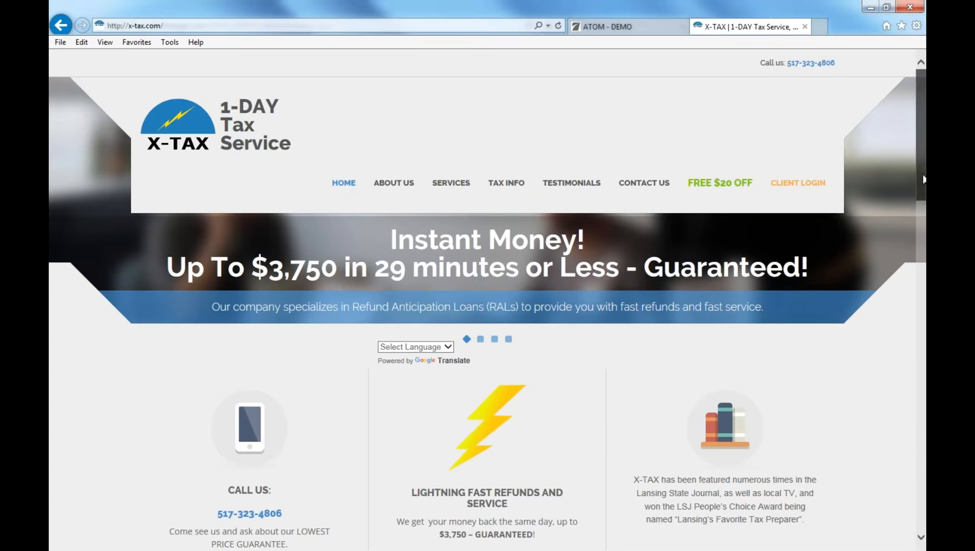
scroll(921, 204, down, 3)
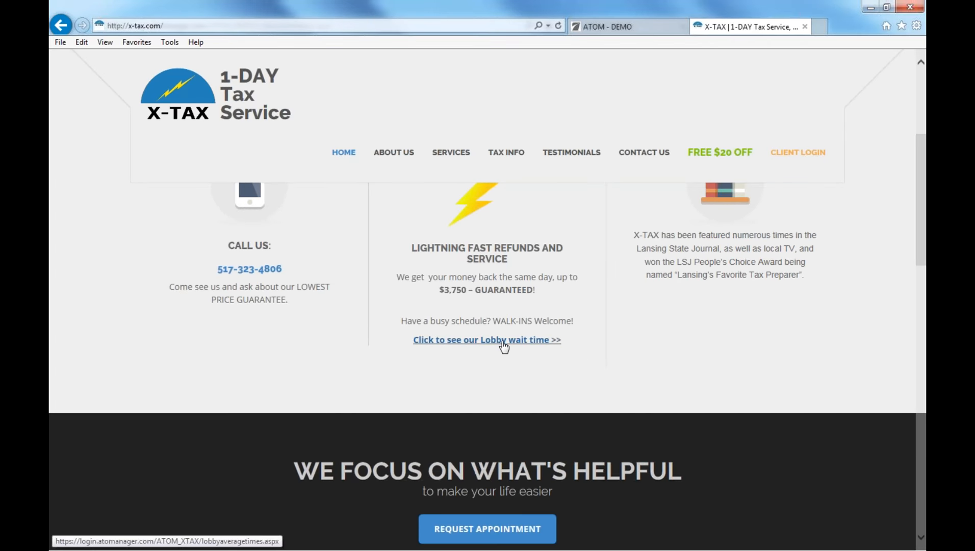
click(636, 31)
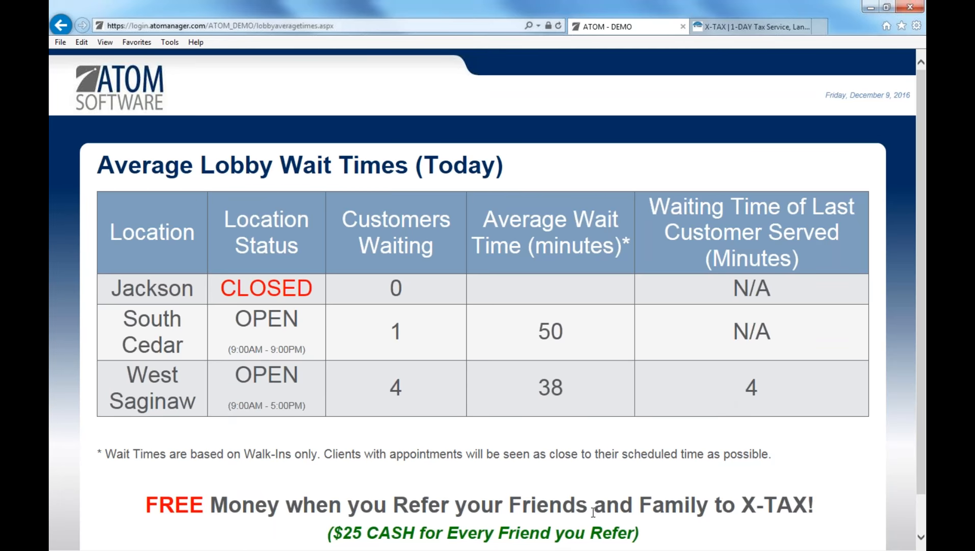
Scroll down the Average Lobby Wait Times page.
scroll(635, 517, down, 1)
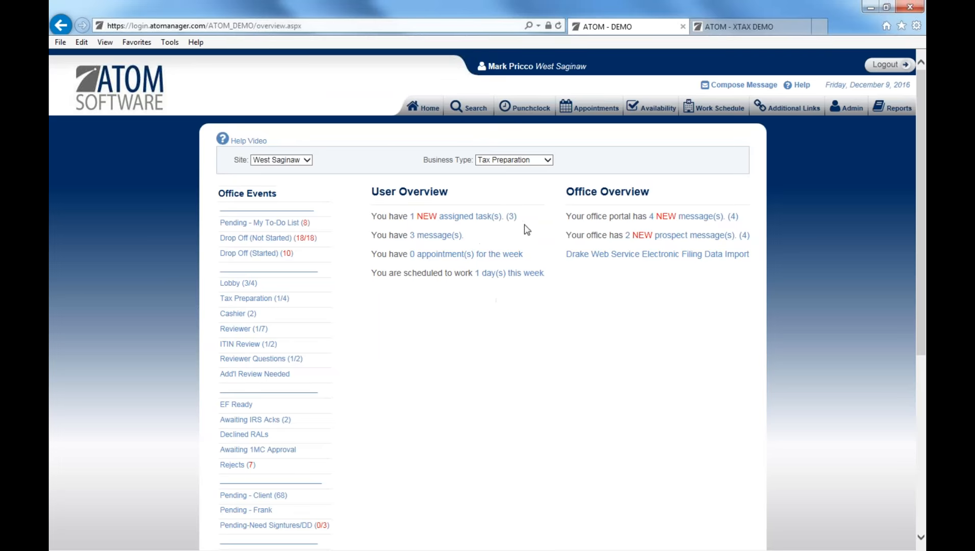
Switch the appointment schedule's site from South Cedar to West Saginaw, then return Home.
click(599, 113)
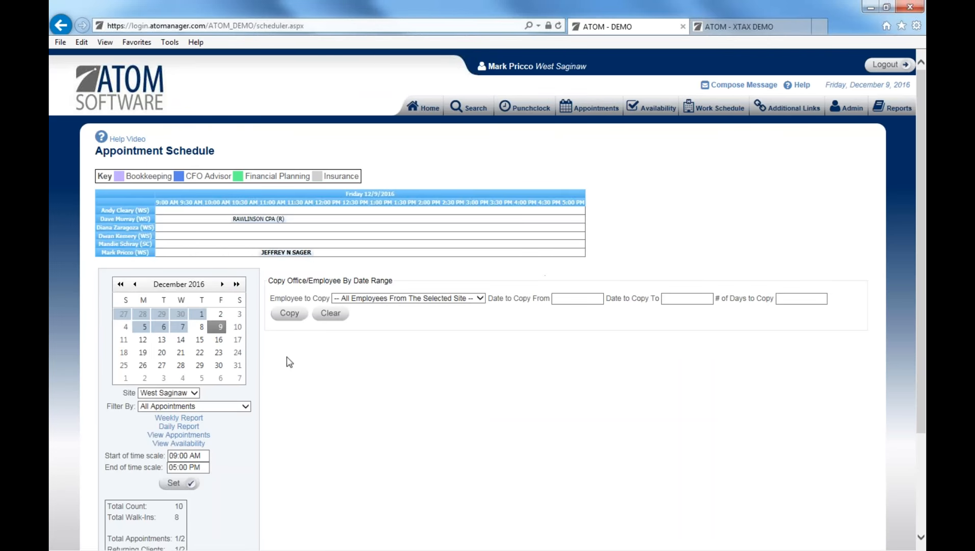
scroll(289, 363, down, 2)
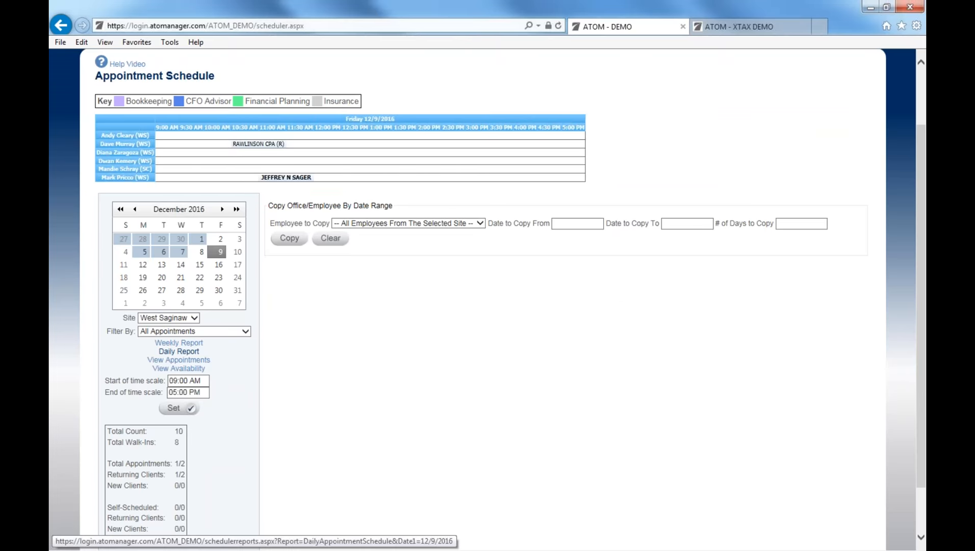
click(168, 317)
click(190, 309)
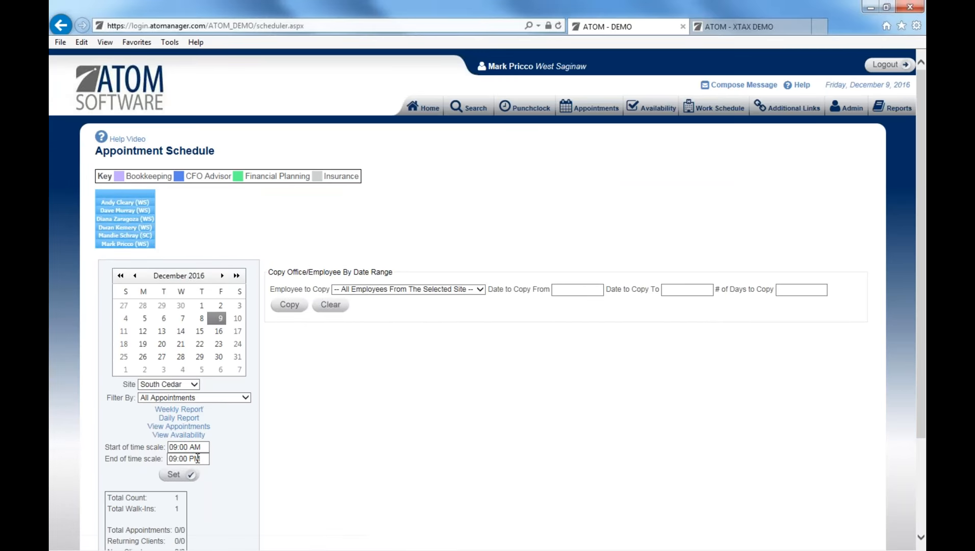
click(194, 383)
click(164, 393)
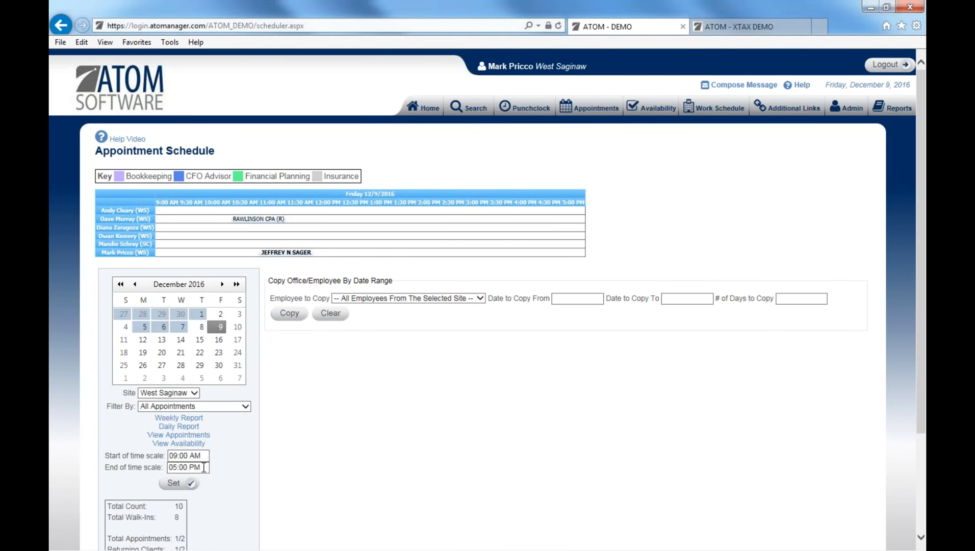
click(424, 106)
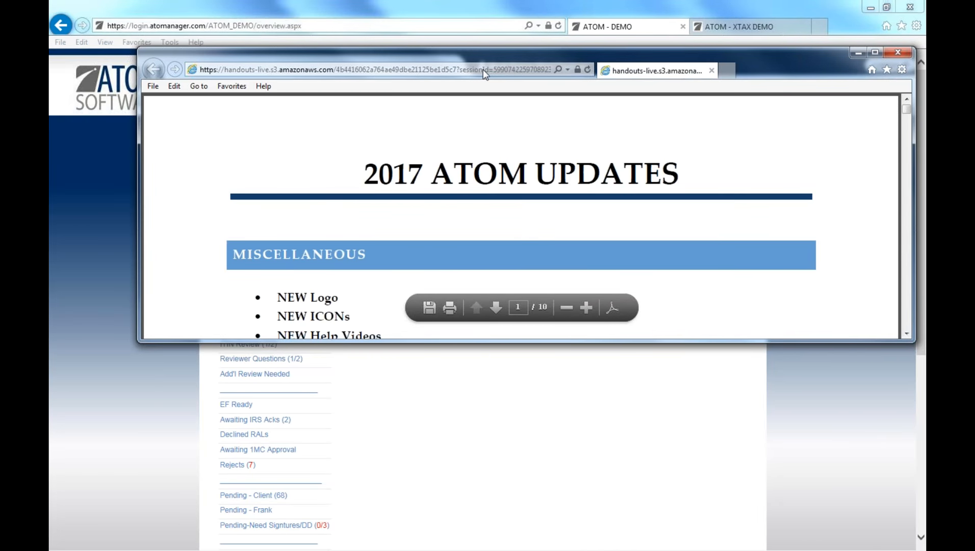
drag(487, 54, 475, 57)
key(alt+F4)
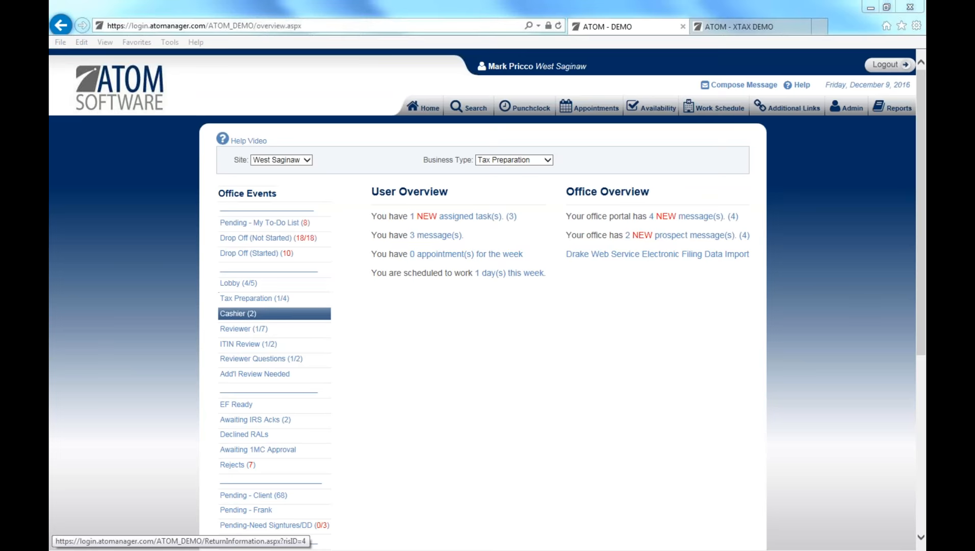
Open the Reviewer queue, put the 2015 return's row into edit mode, then cancel the edit.
click(272, 334)
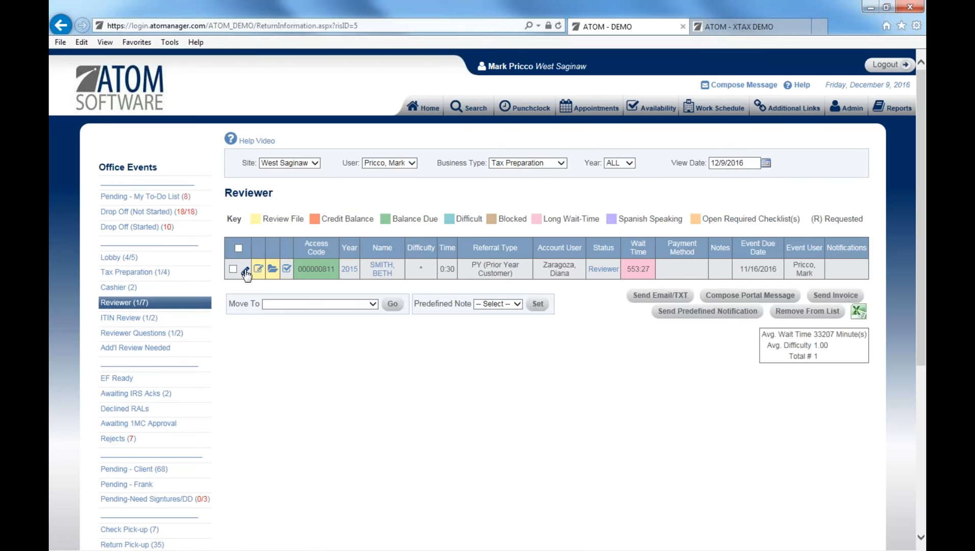
click(246, 270)
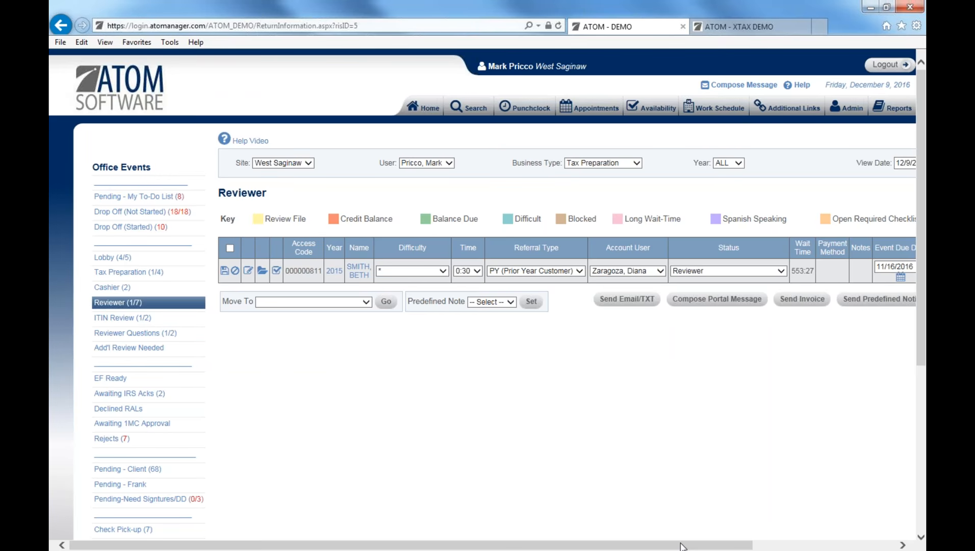
drag(680, 544, 806, 544)
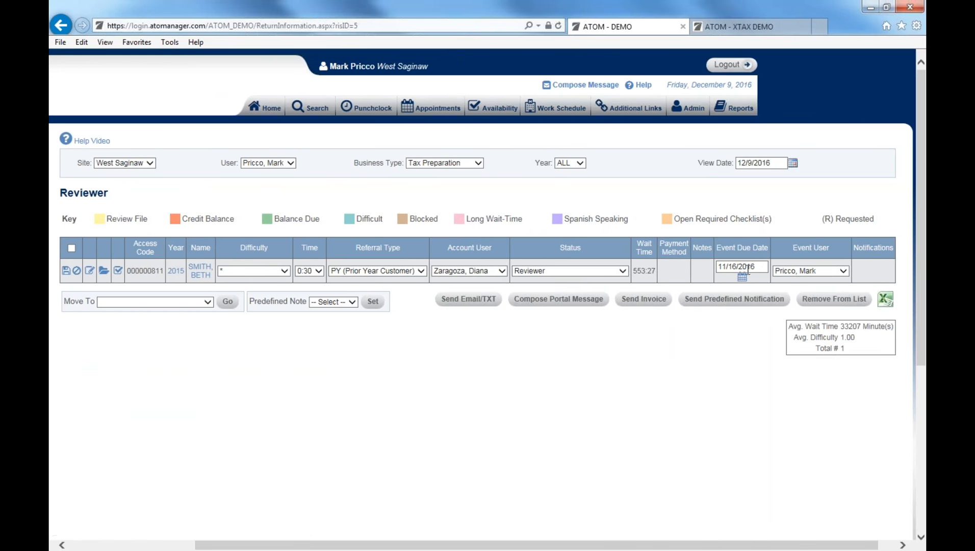
drag(734, 544, 601, 544)
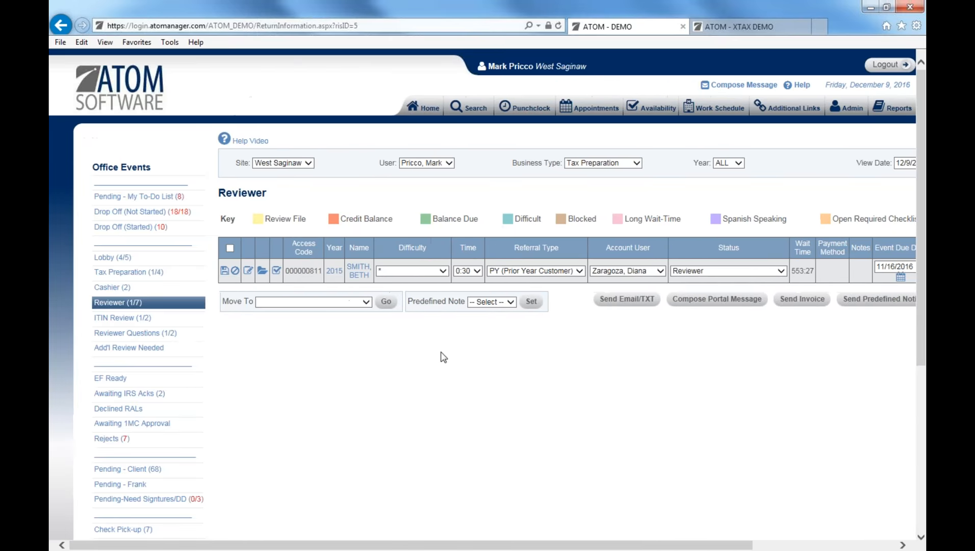
click(235, 271)
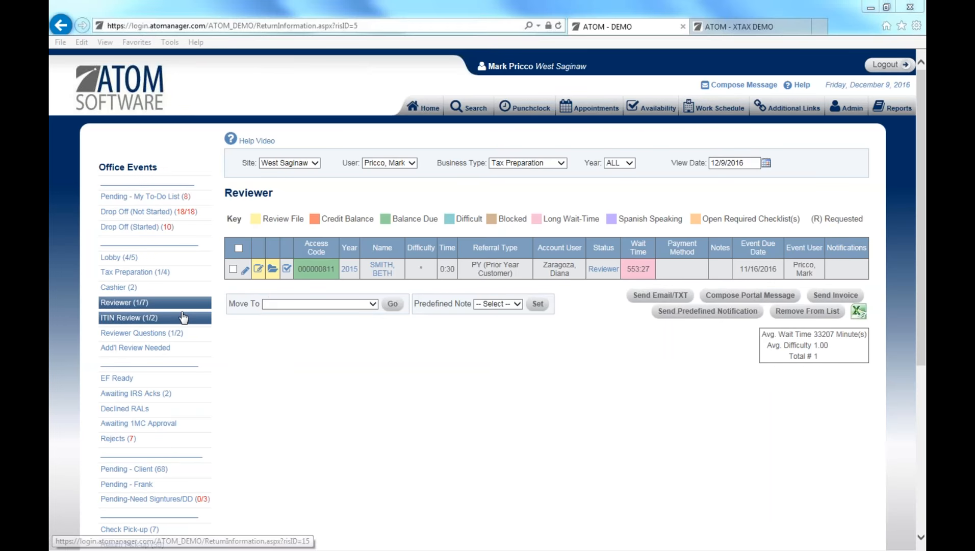
Show Reviewer returns for all users and select all seven without moving them.
click(380, 163)
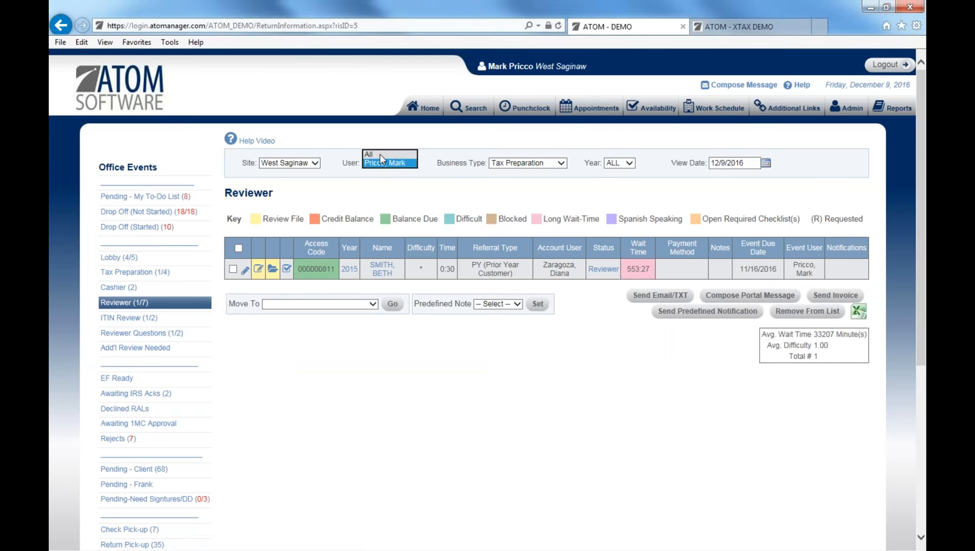
click(380, 154)
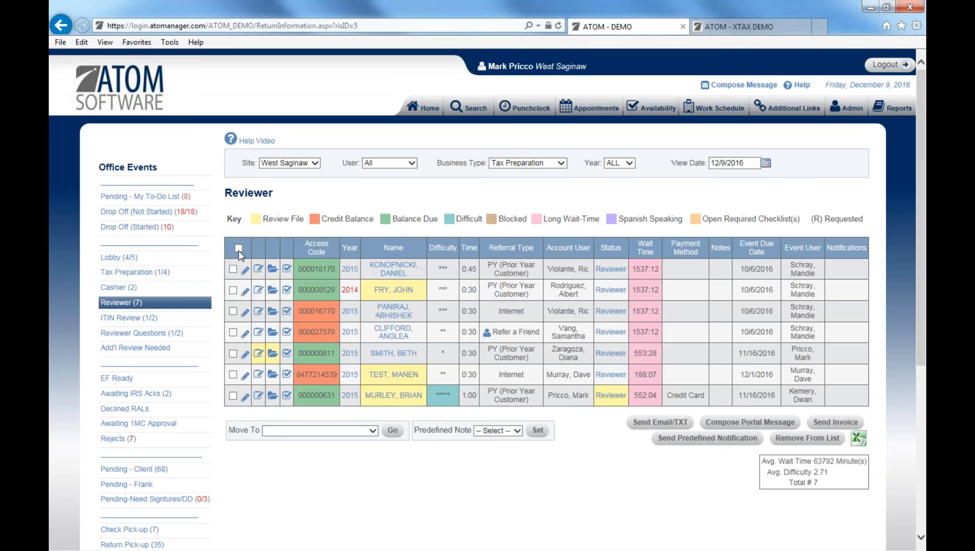
click(238, 247)
click(296, 432)
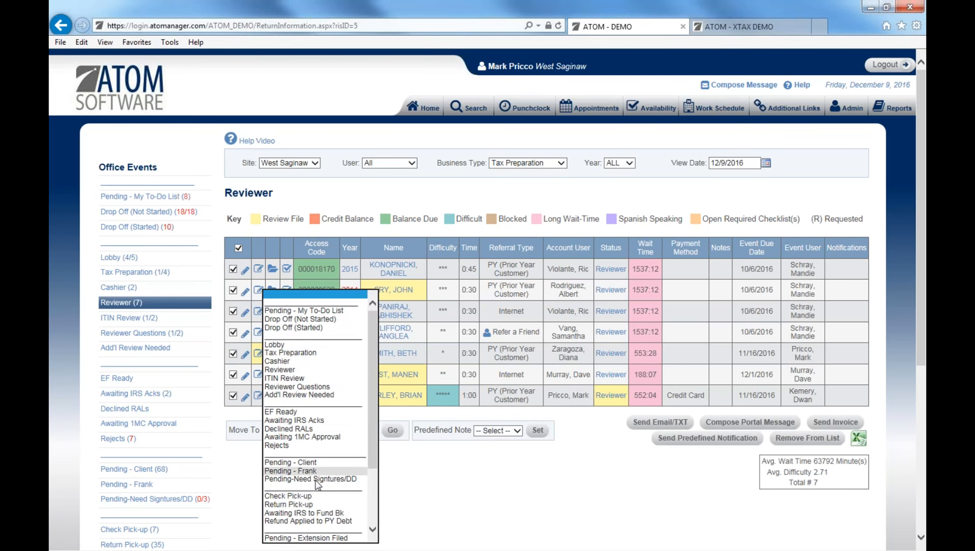
click(396, 473)
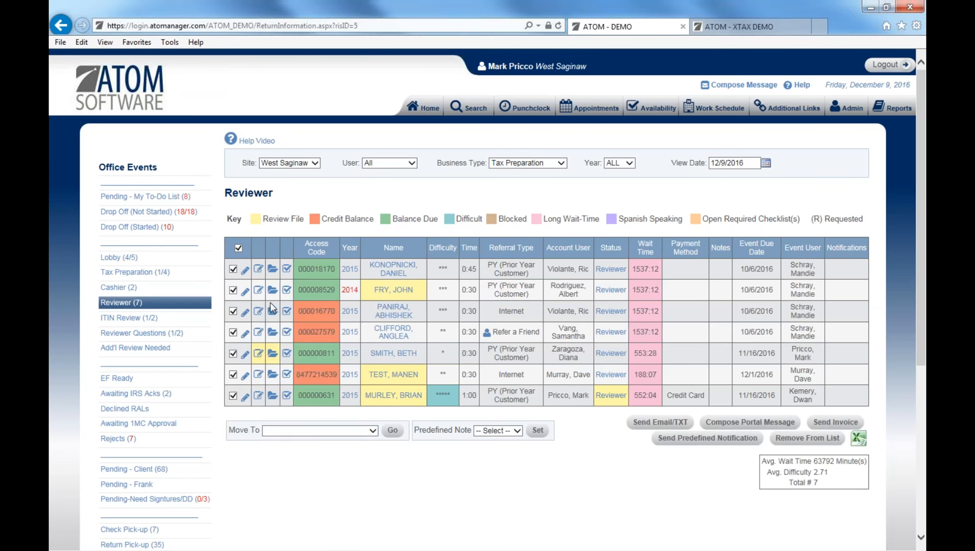
Deselect the returns and filter the Reviewer queue to a single user.
click(238, 248)
click(409, 164)
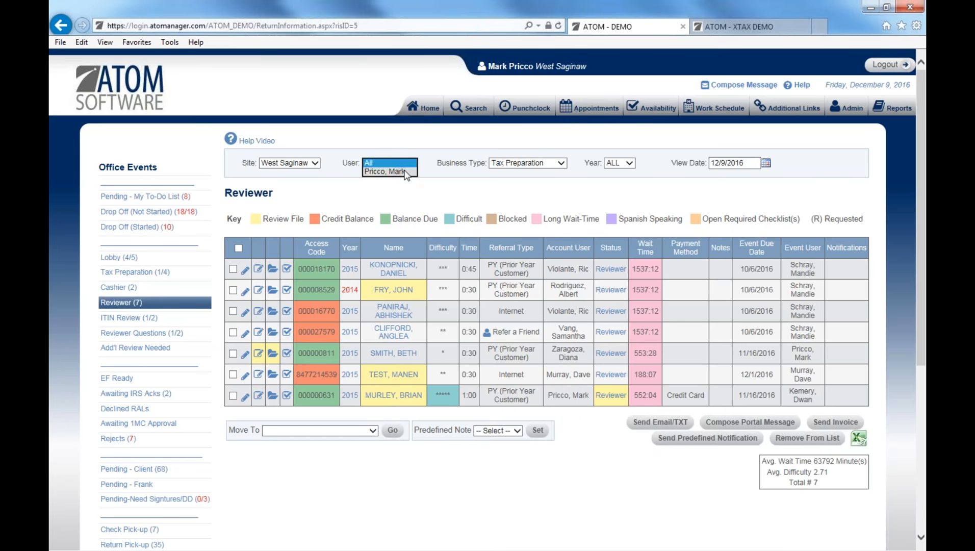
click(407, 172)
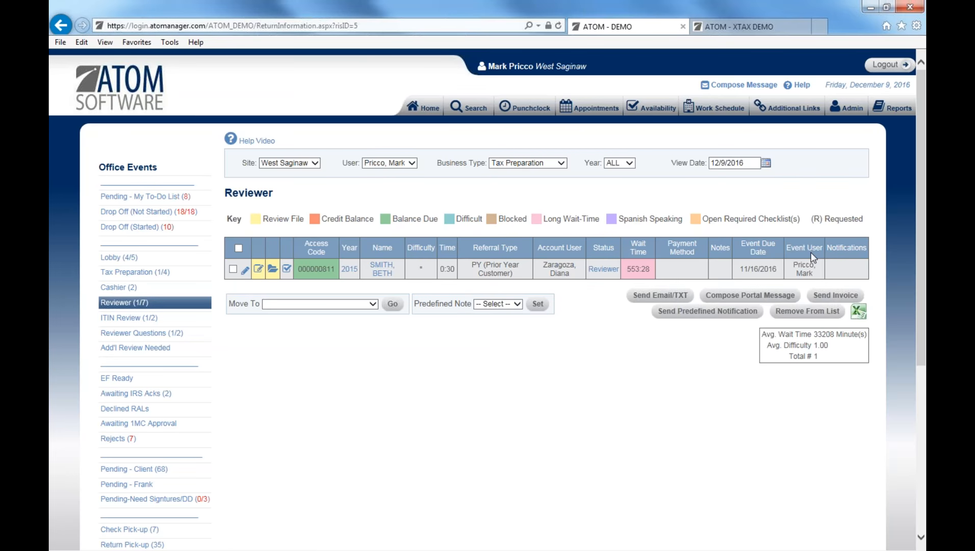
Open the remaining return's client details and scroll to its Office Events.
click(596, 273)
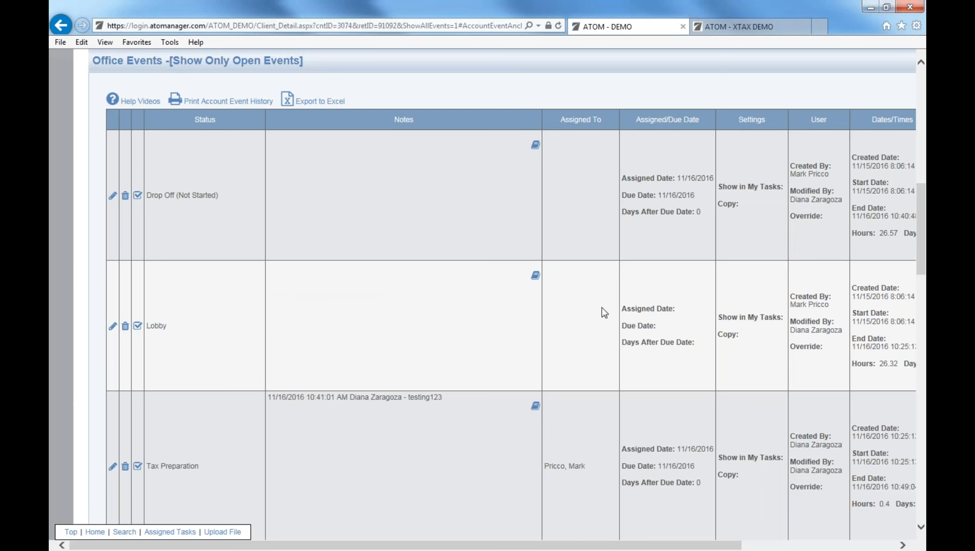
scroll(604, 312, down, 3)
scroll(557, 539, right, 3)
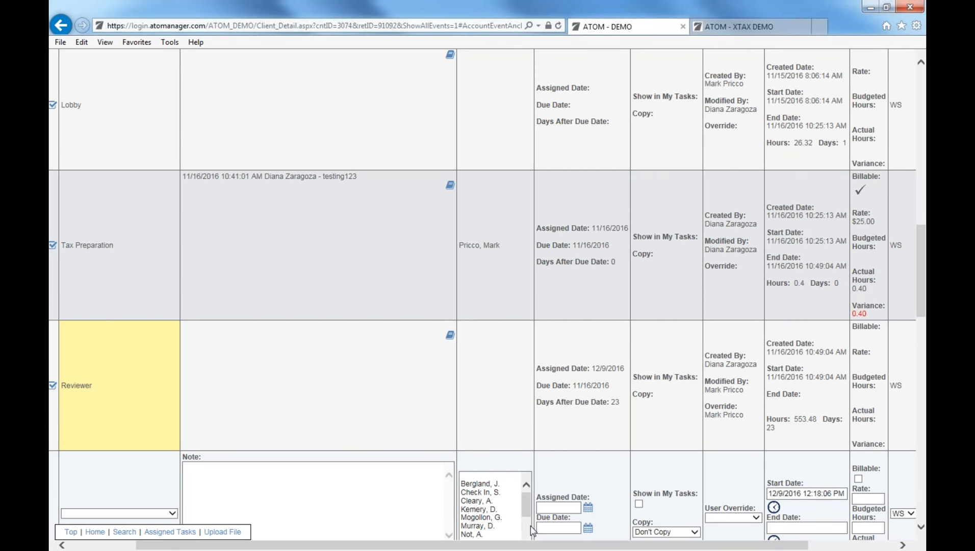
drag(548, 546, 517, 545)
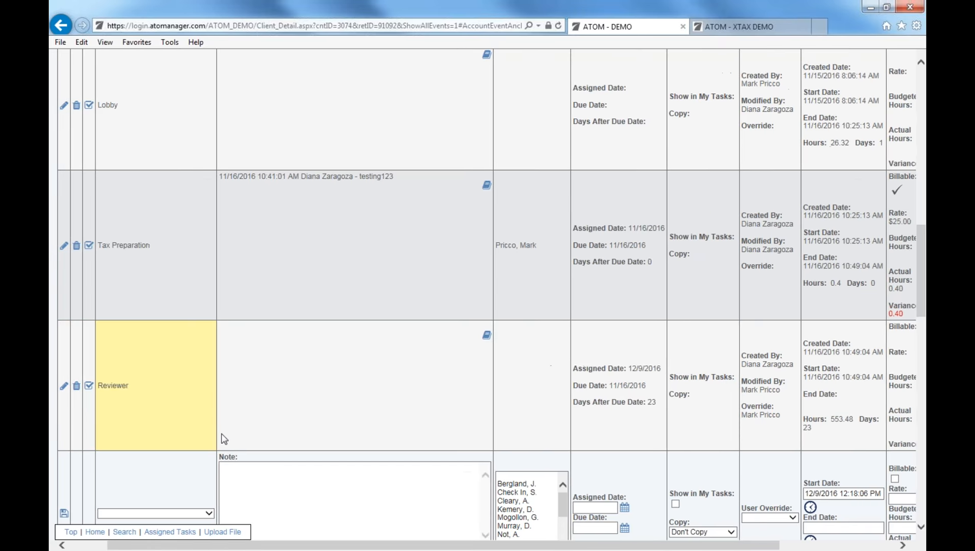
Change the Reviewer event's User Override to another staff member and save it.
click(64, 386)
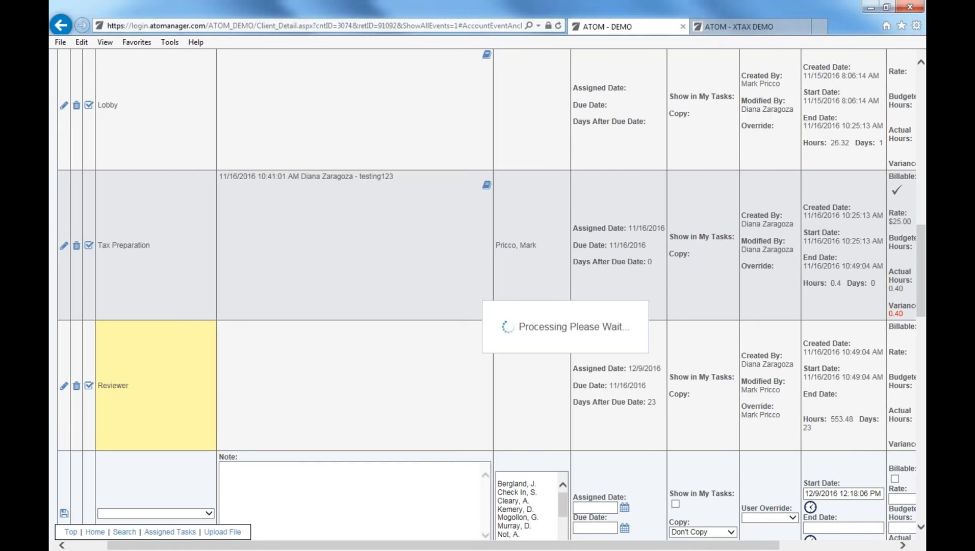
drag(488, 547, 589, 547)
click(649, 386)
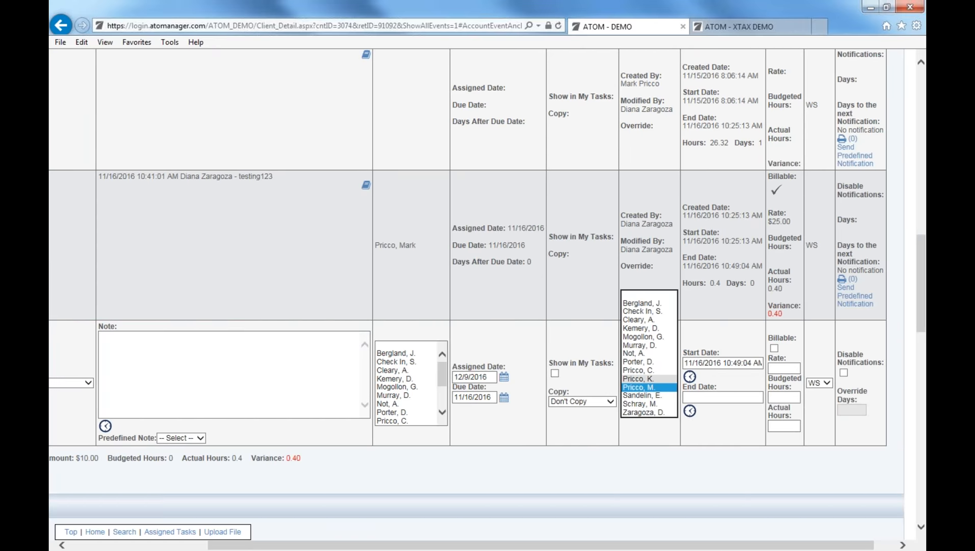
click(639, 378)
click(665, 391)
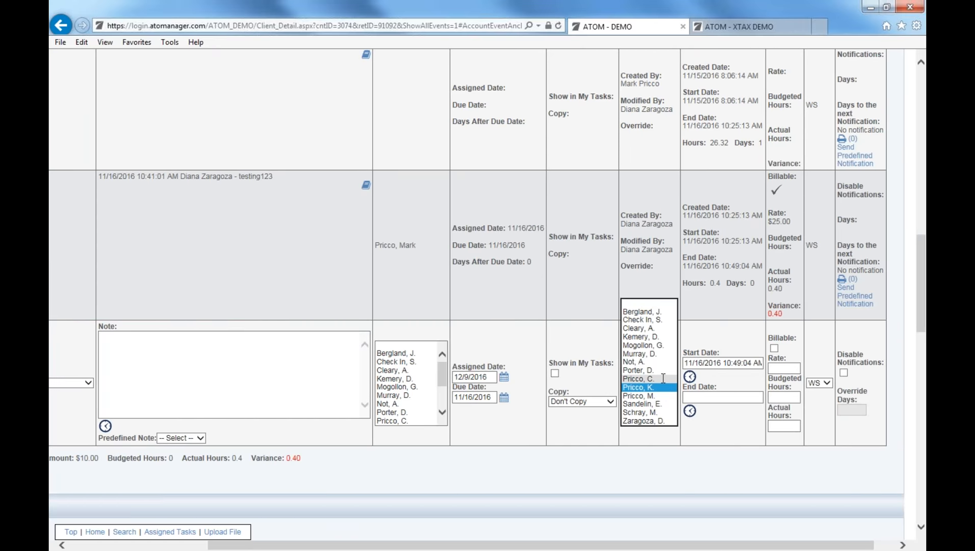
click(662, 377)
drag(663, 544, 524, 544)
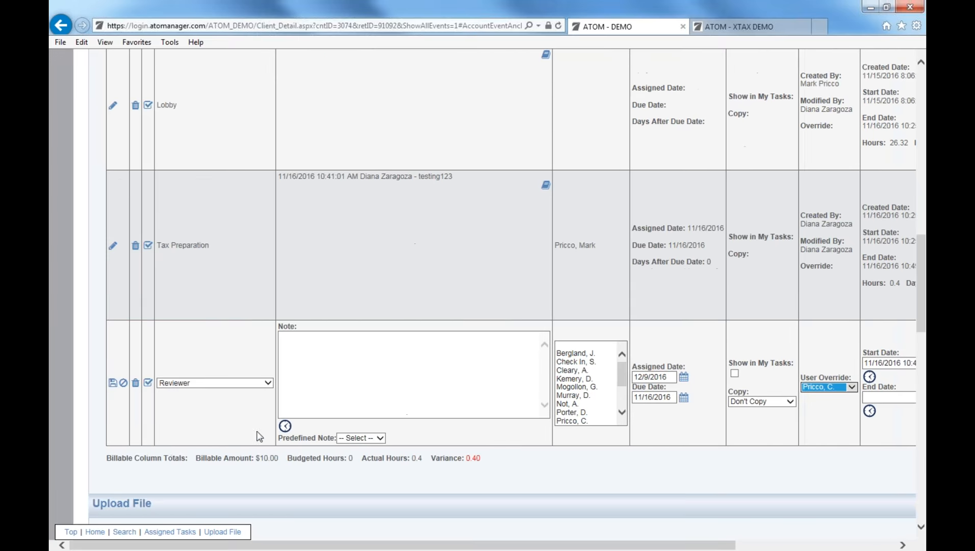
click(113, 382)
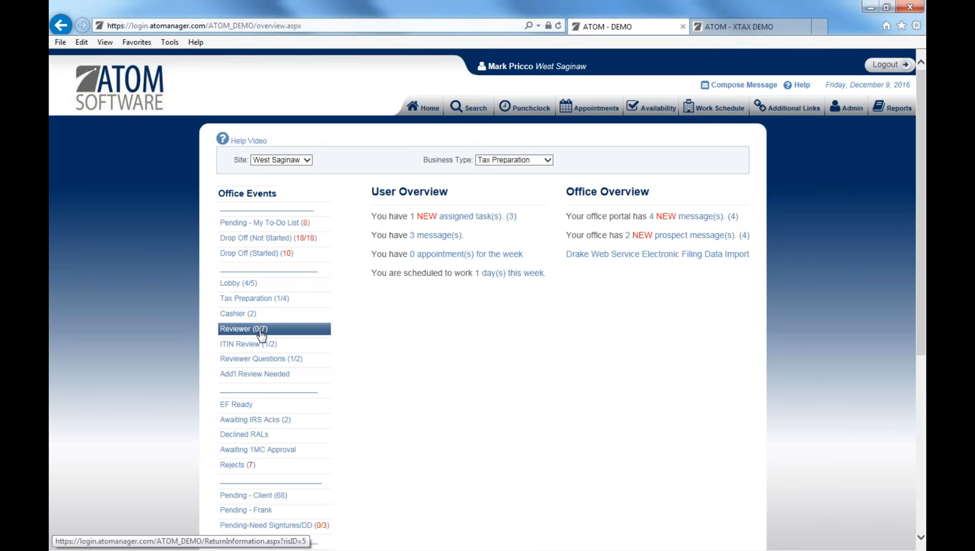
Go back to the Reviewer queue showing all users and mark the reassigned return's row.
click(261, 334)
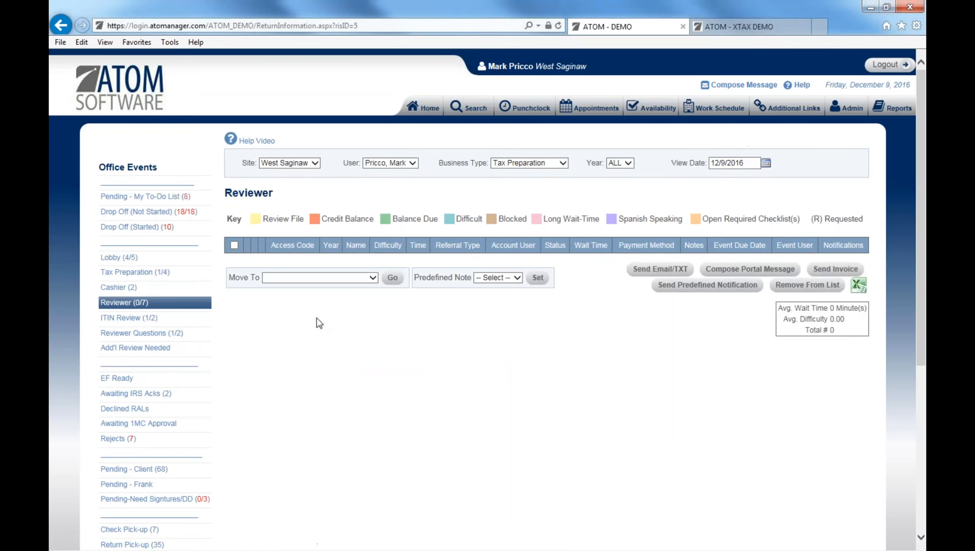
click(398, 163)
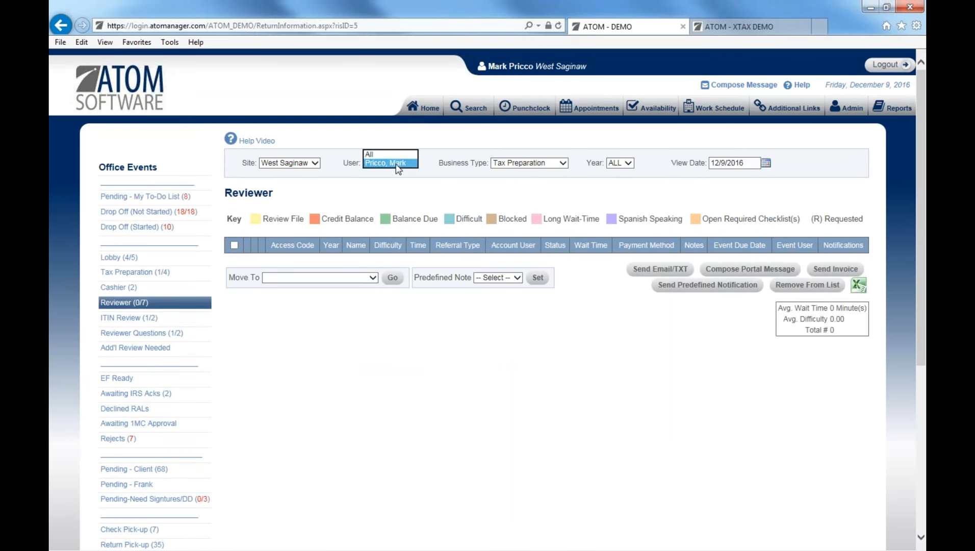
click(392, 155)
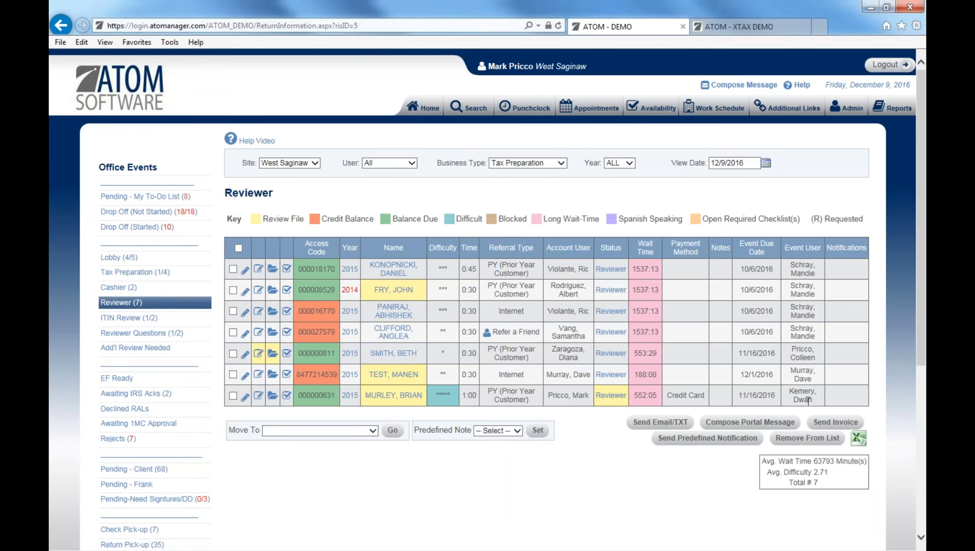
drag(807, 354, 802, 337)
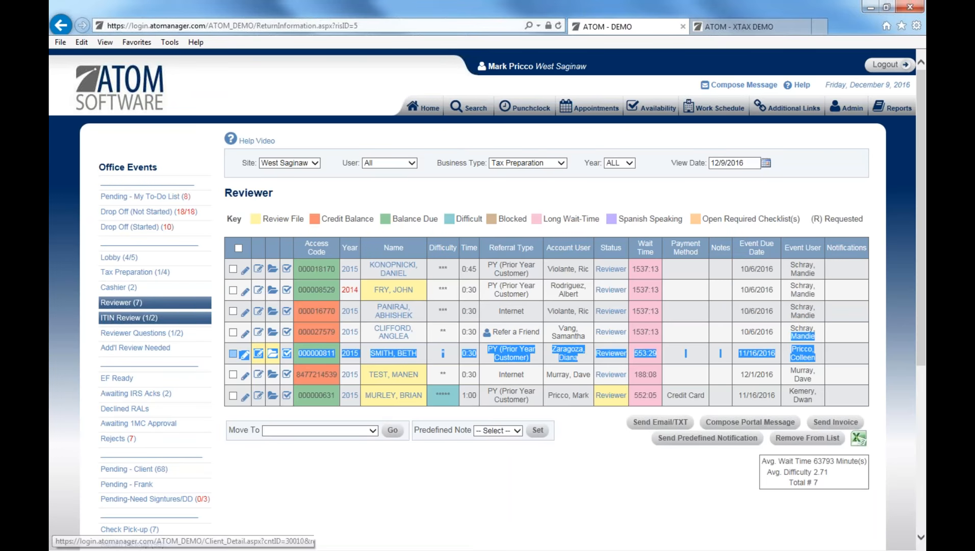
Filter the queue to a single user, then switch back to all users.
click(388, 163)
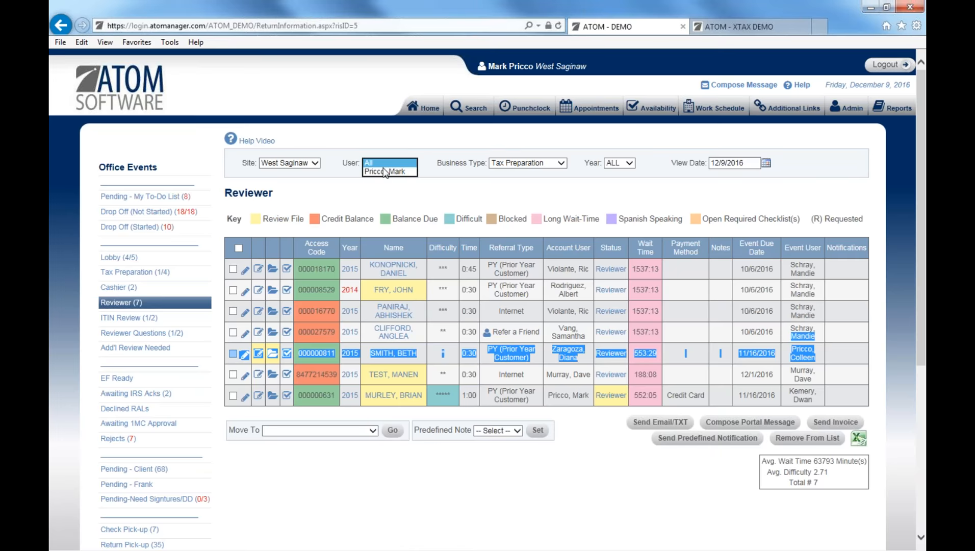
click(377, 178)
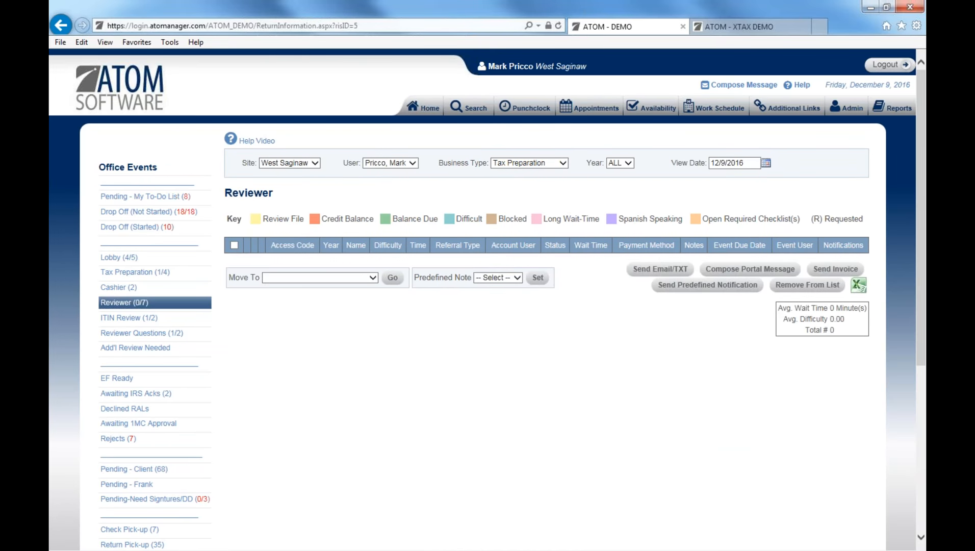
click(392, 163)
click(380, 154)
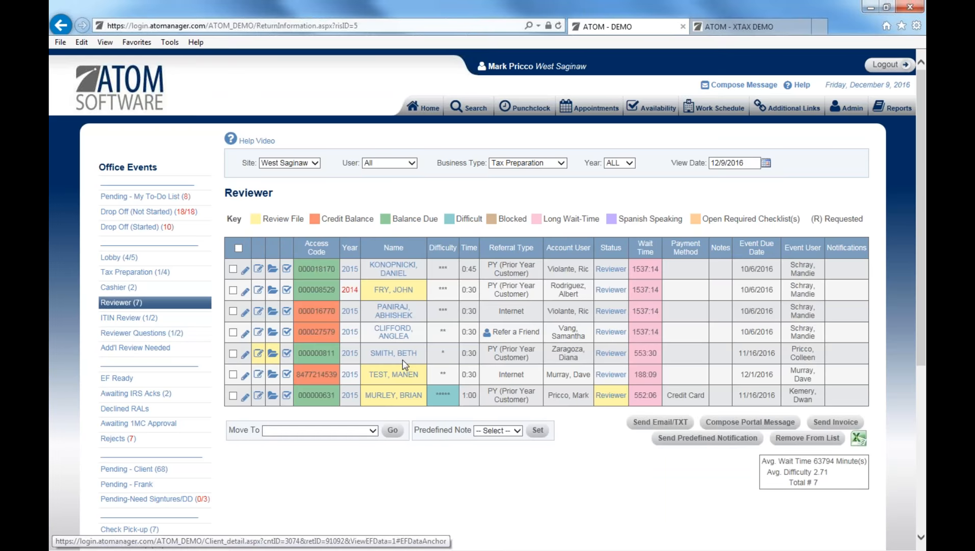
View a return's account notes, then show the Reviewer queue for all users.
click(259, 354)
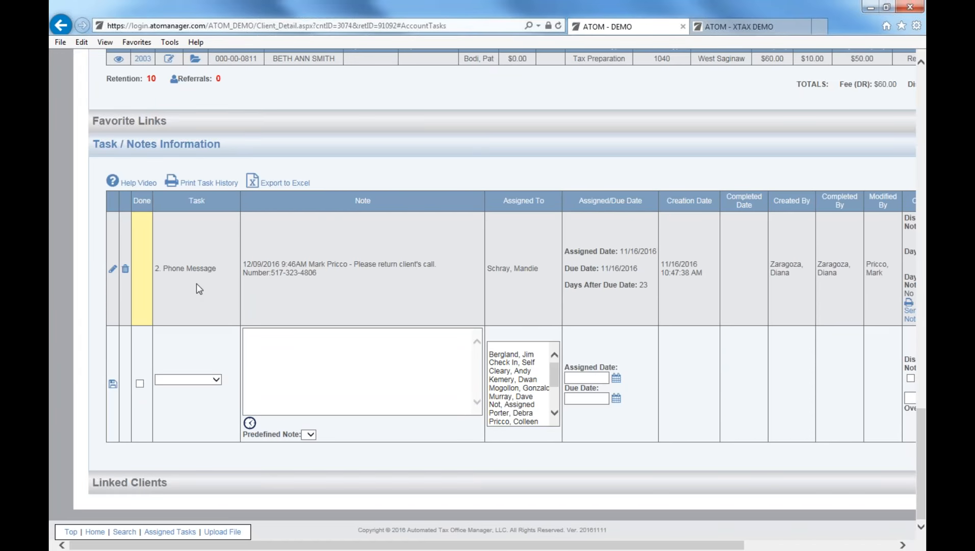
click(60, 25)
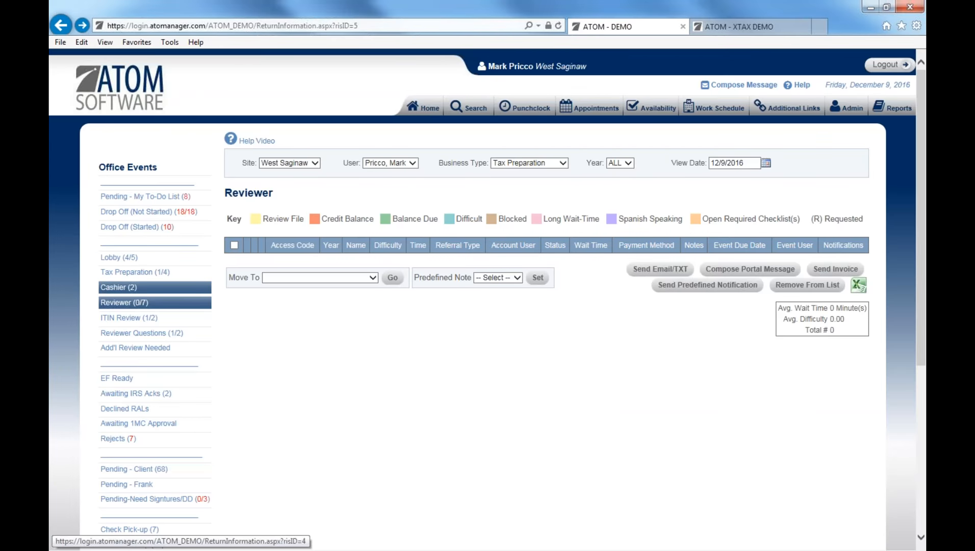
click(374, 163)
click(373, 187)
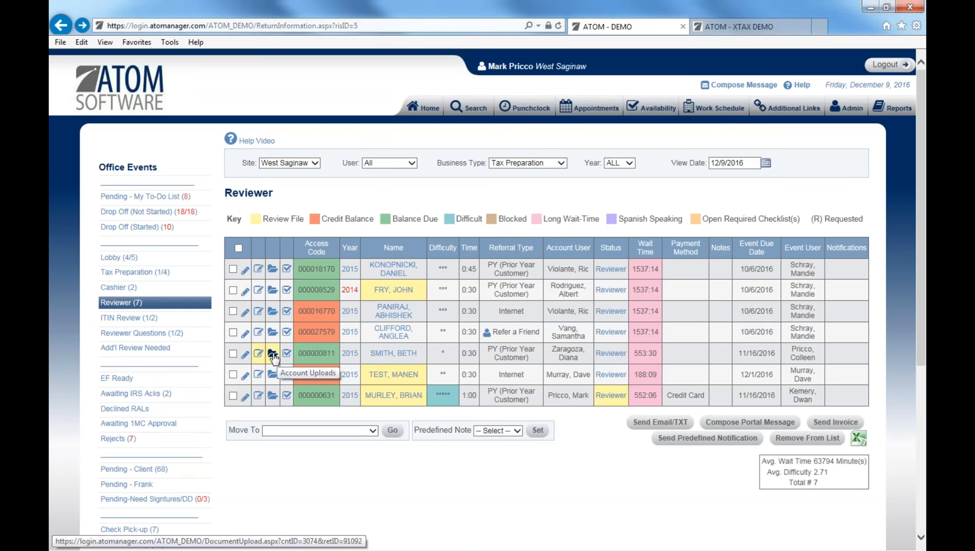
Check the client's uploaded account documents, then return to the Reviewer queue's user filter.
click(272, 354)
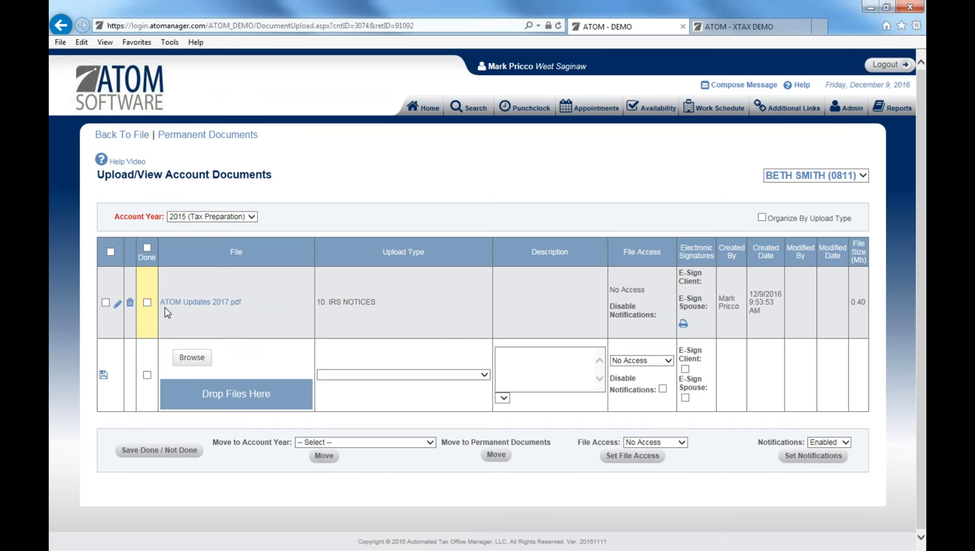
click(60, 26)
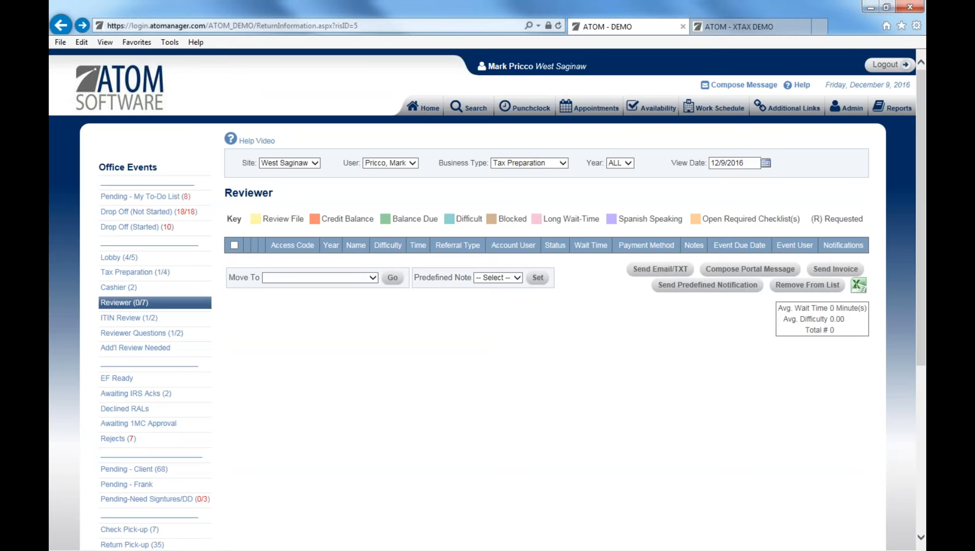
click(382, 164)
Open the Rejects queue and scroll to its last returns.
click(382, 174)
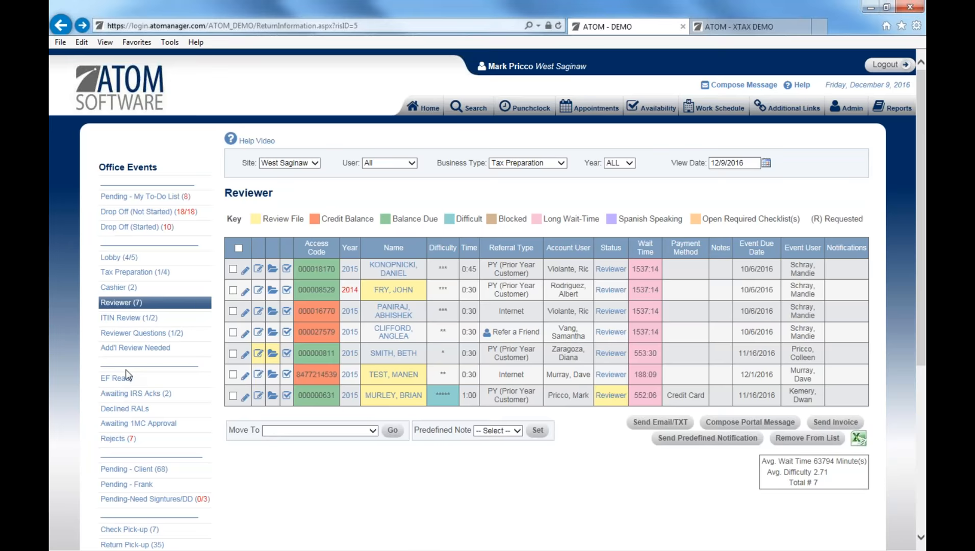
scroll(261, 360, down, 3)
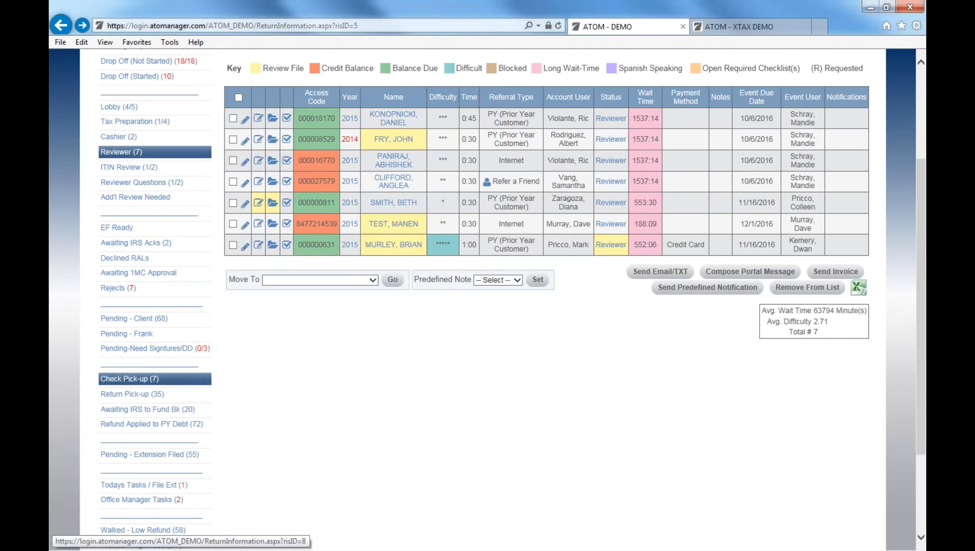
click(162, 290)
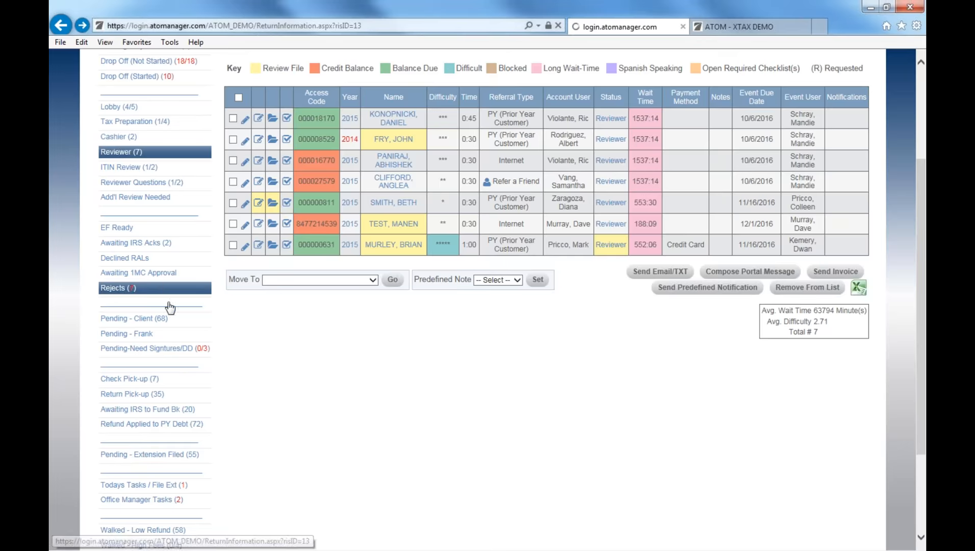
scroll(487, 296, down, 5)
scroll(484, 443, down, 7)
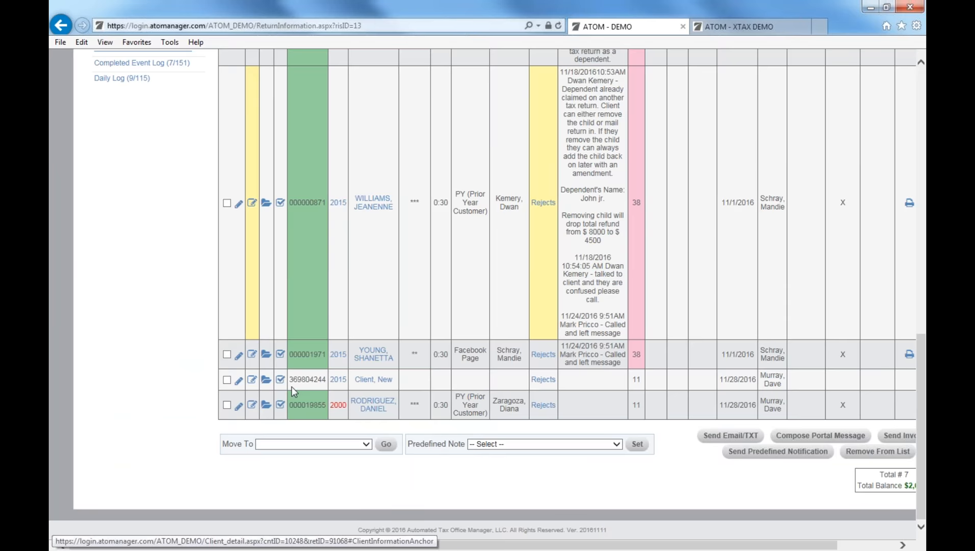
Add the '60. Left message' predefined note to the last three rejected returns.
click(226, 354)
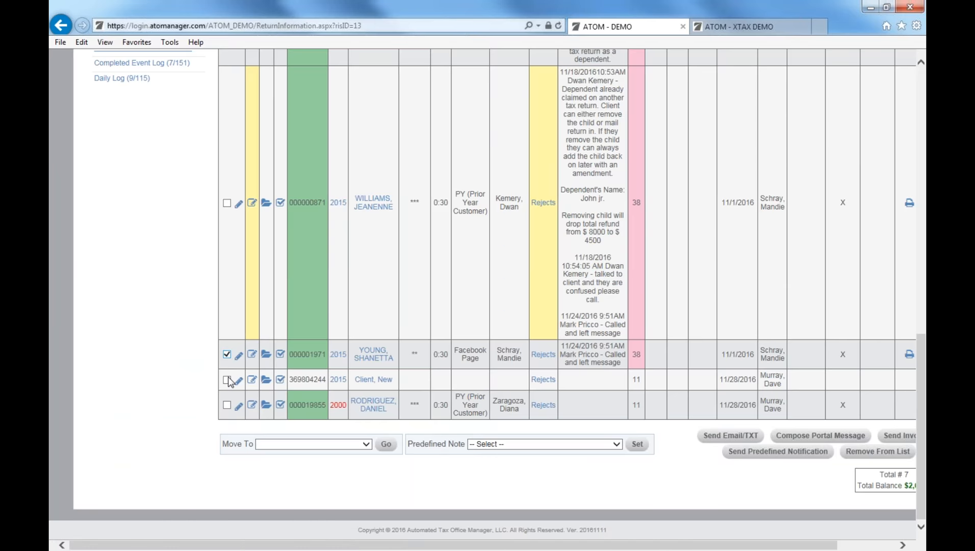
click(227, 379)
click(227, 403)
click(503, 443)
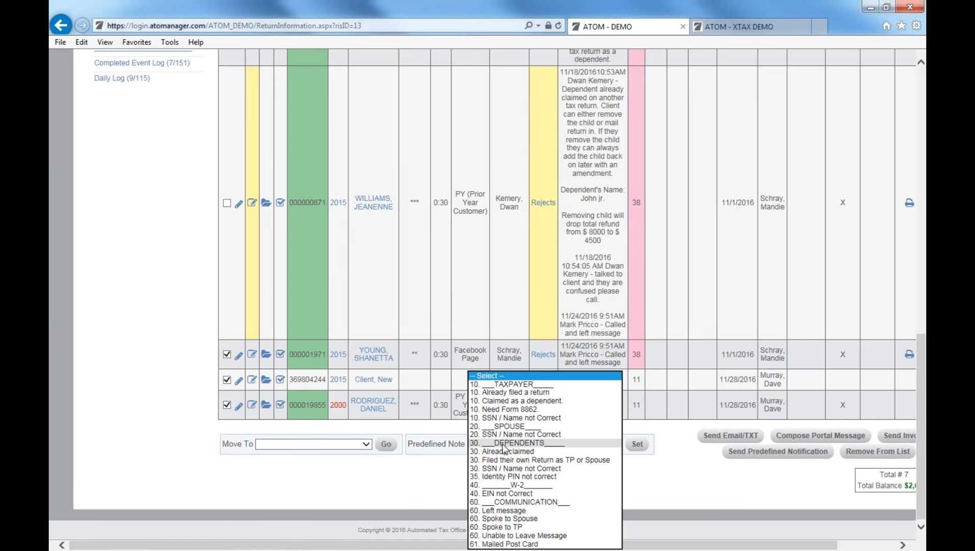
click(520, 511)
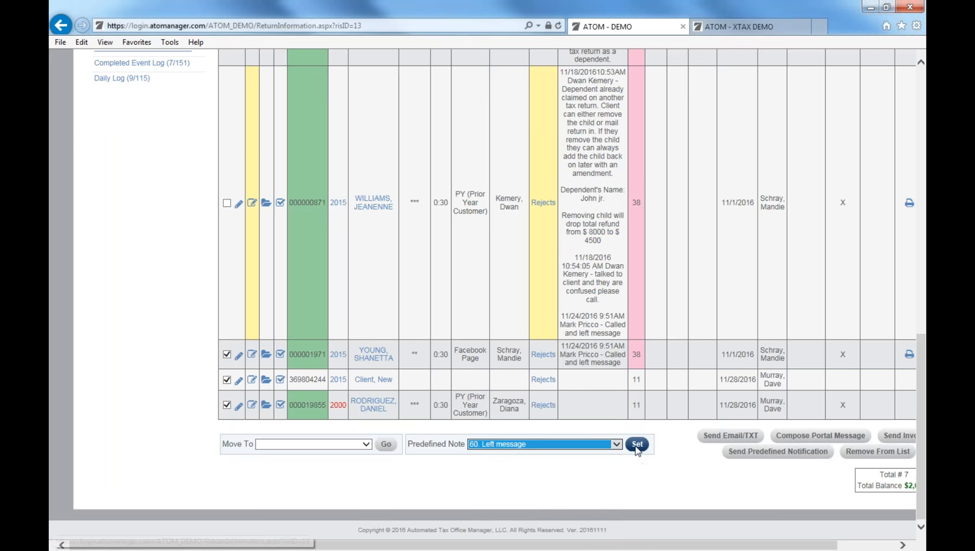
click(636, 447)
click(560, 329)
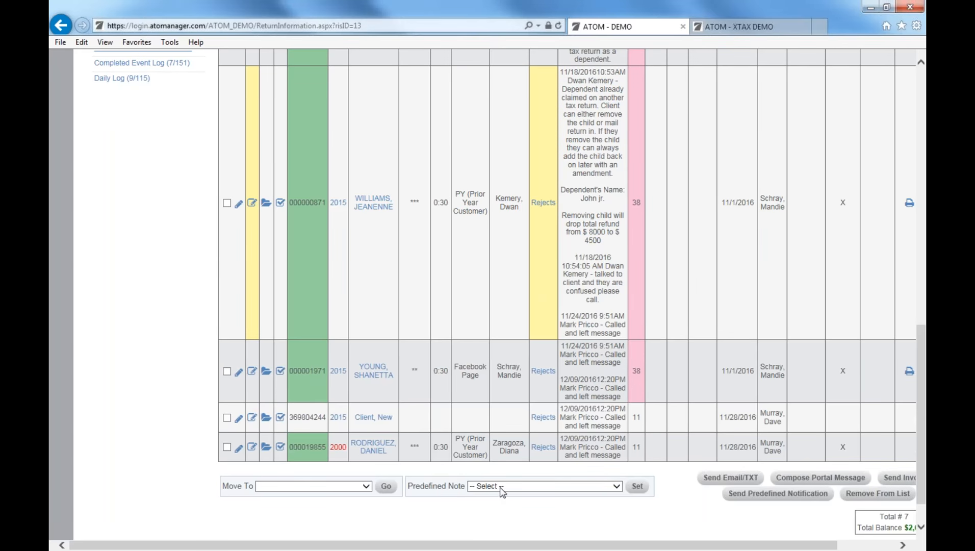
scroll(499, 481, down, 2)
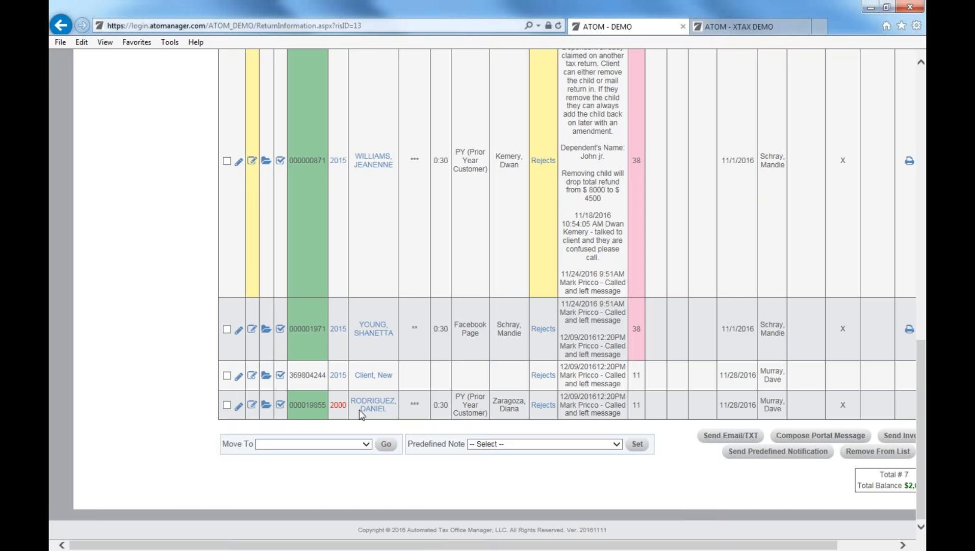
scroll(243, 383, up, 5)
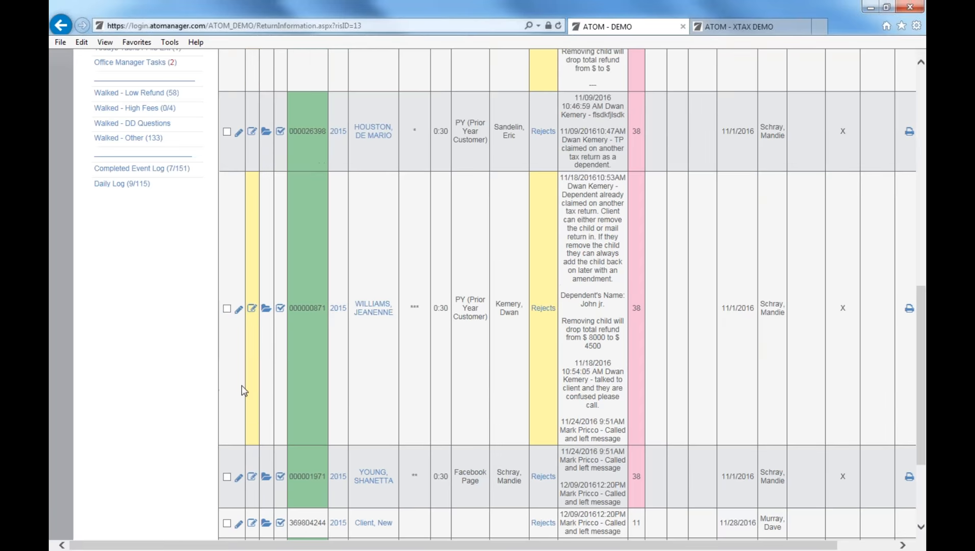
scroll(240, 371, up, 6)
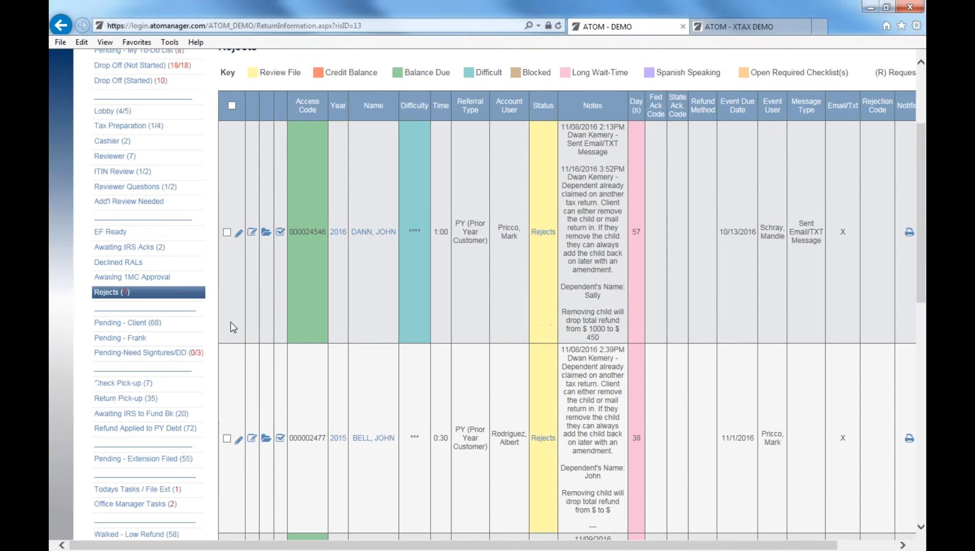
Send invoices for both Cashier (2) returns, then open the first client's record.
click(171, 151)
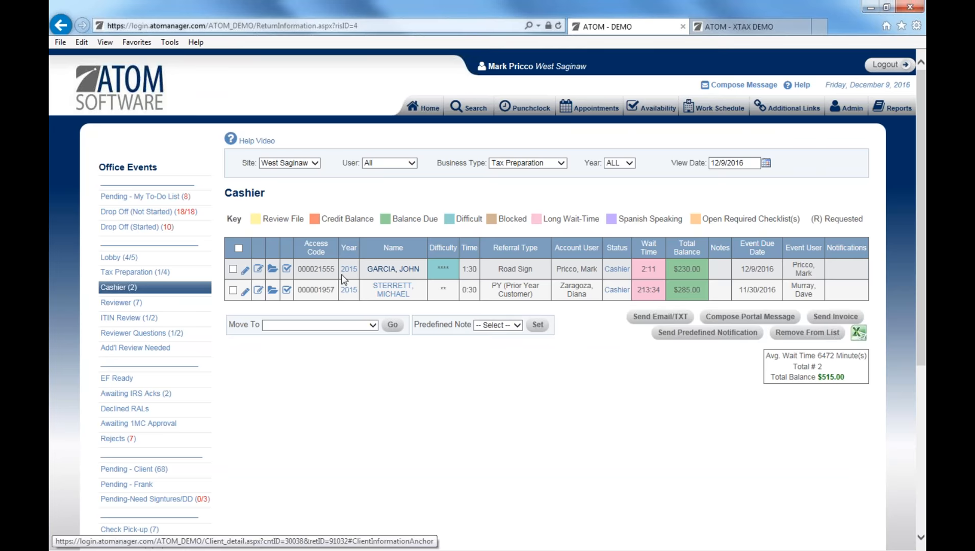
click(233, 269)
click(233, 290)
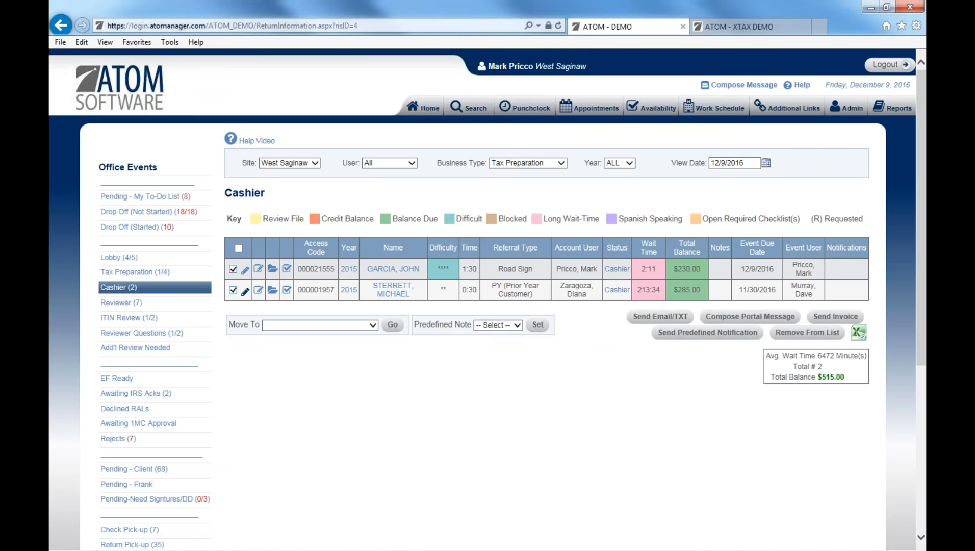
click(840, 317)
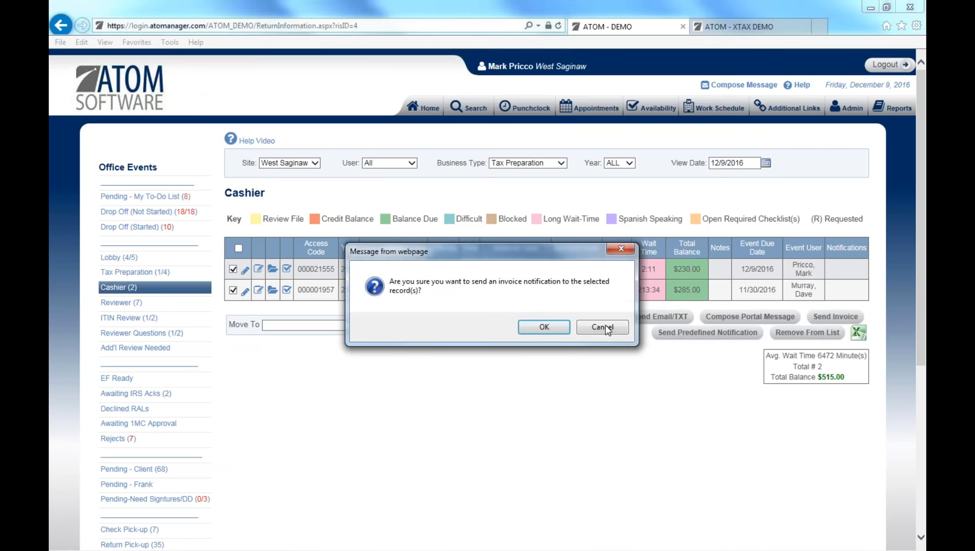
click(544, 332)
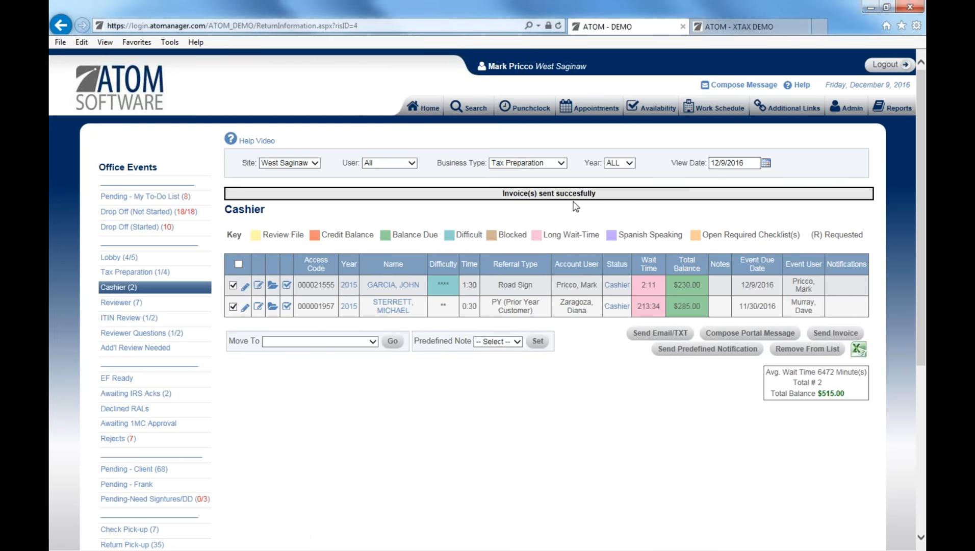
click(404, 287)
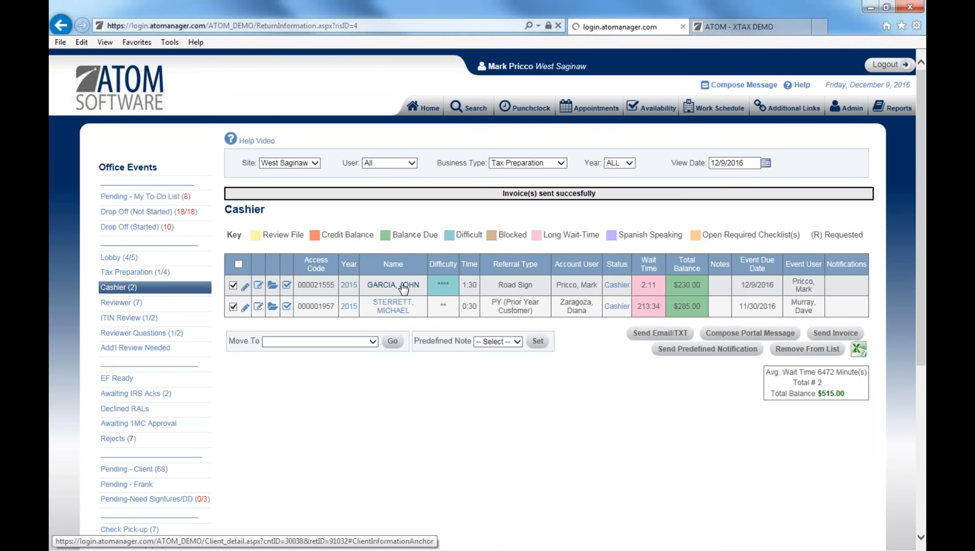
Review the first client's Invoice Log showing three $230.00 invoices, then close it.
scroll(431, 357, down, 6)
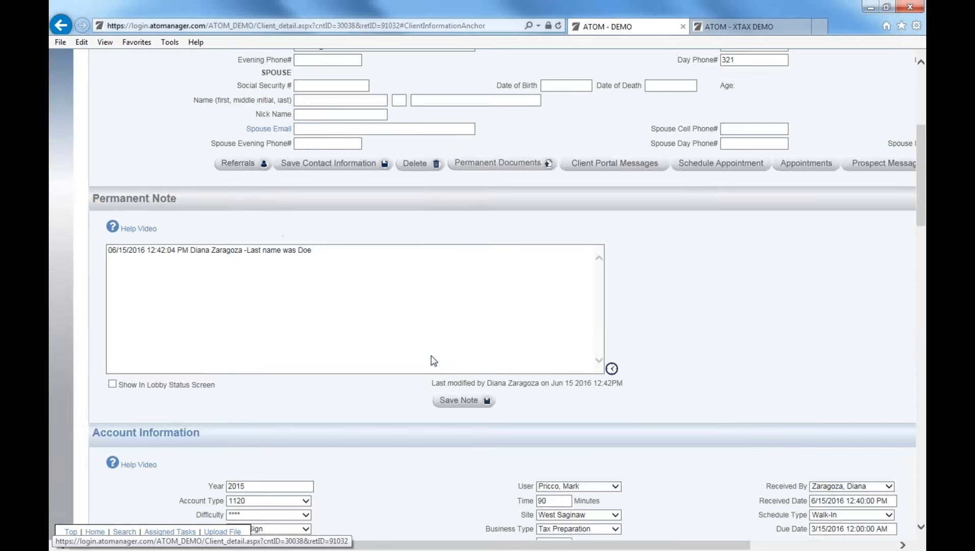
scroll(430, 360, down, 15)
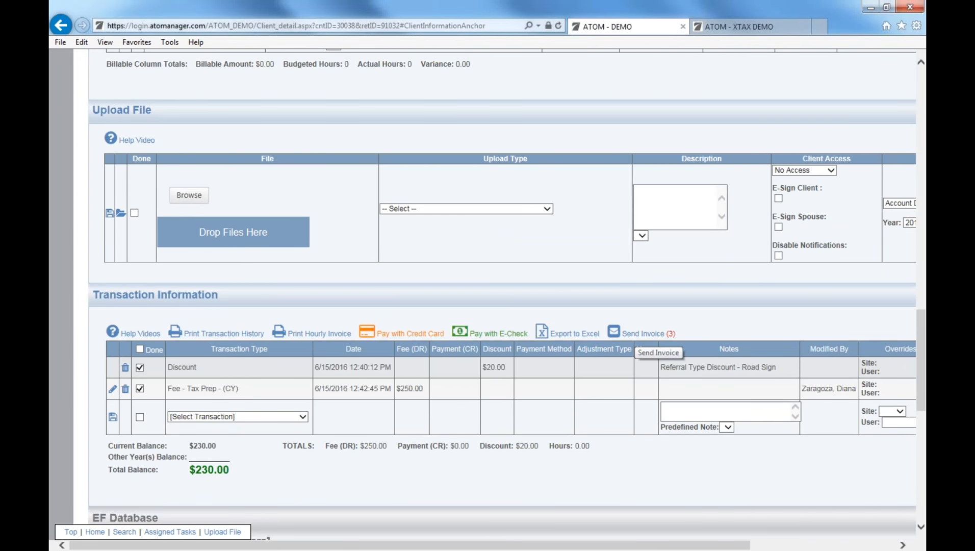
click(671, 334)
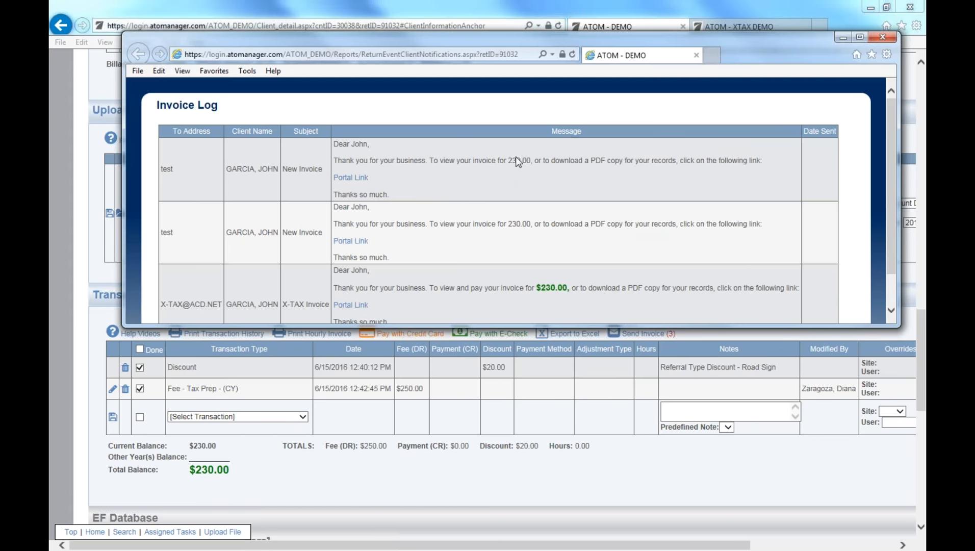
drag(508, 161, 531, 163)
scroll(549, 223, down, 1)
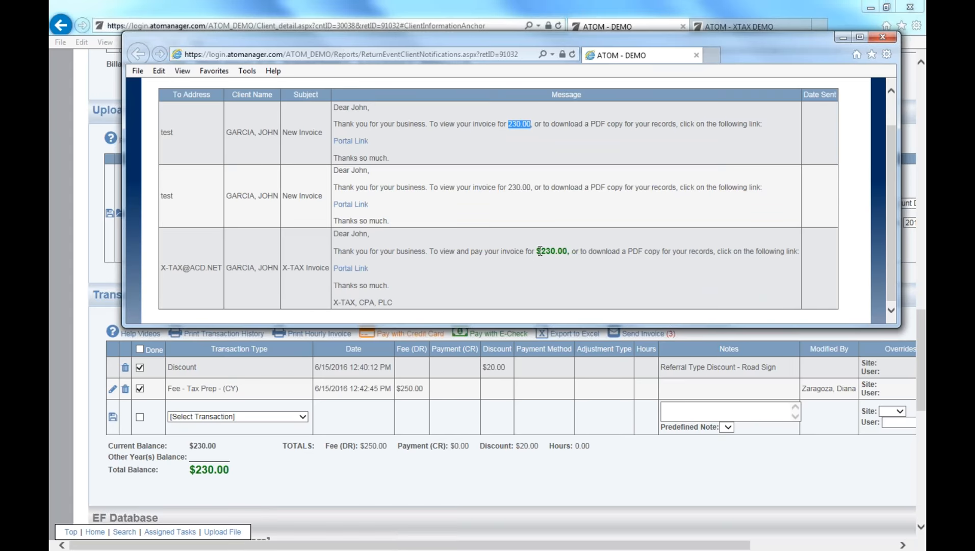
drag(539, 251, 565, 255)
click(559, 263)
click(881, 37)
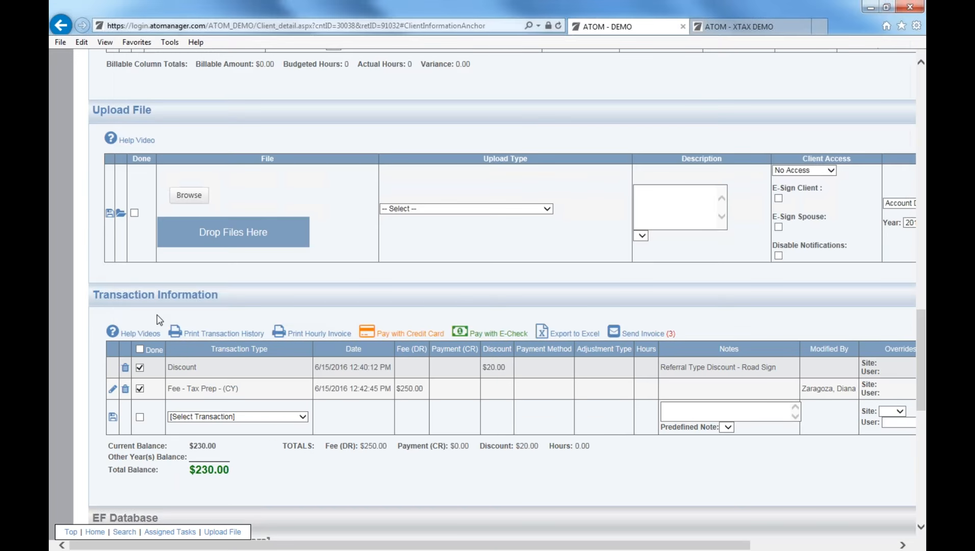
Return to the Cashier queue, tick the second return and open the destination queue list.
click(64, 28)
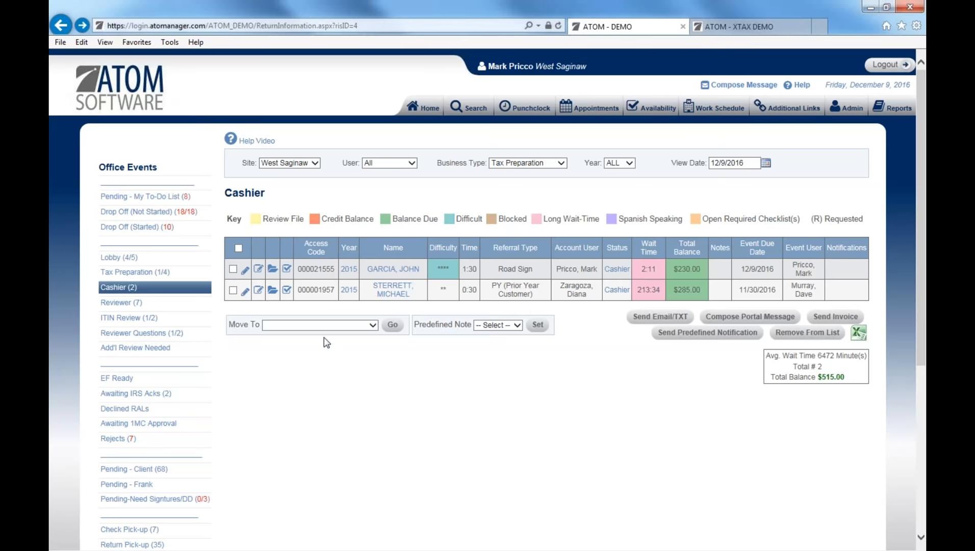
click(233, 290)
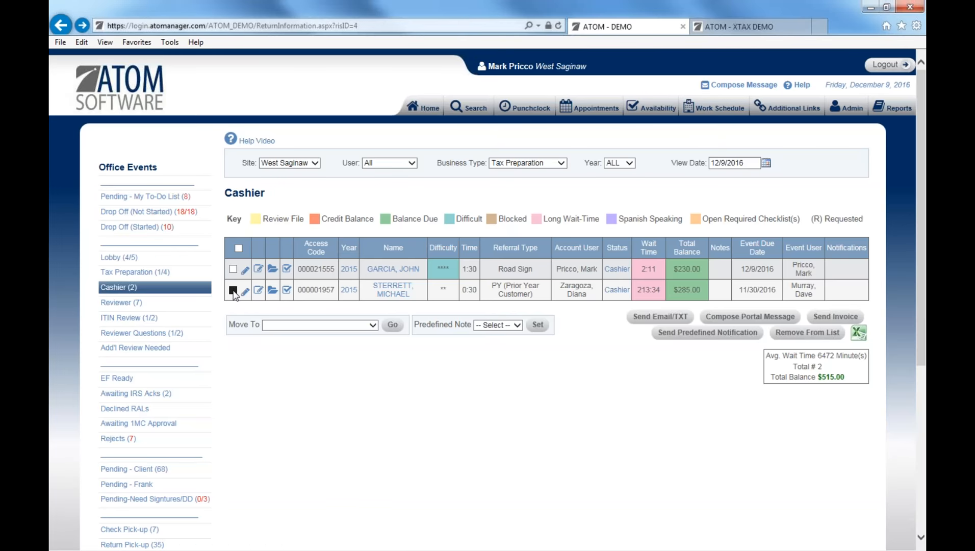
click(286, 331)
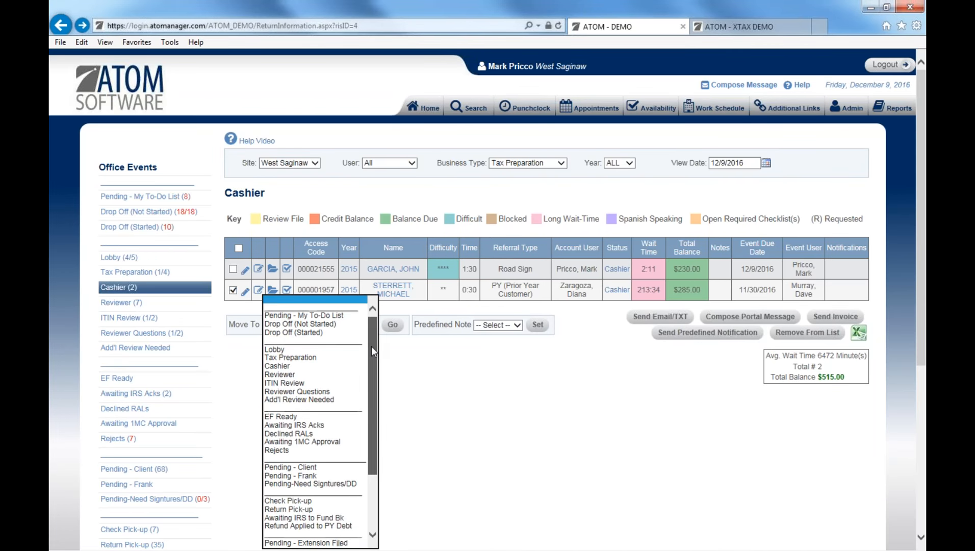
drag(370, 345, 375, 406)
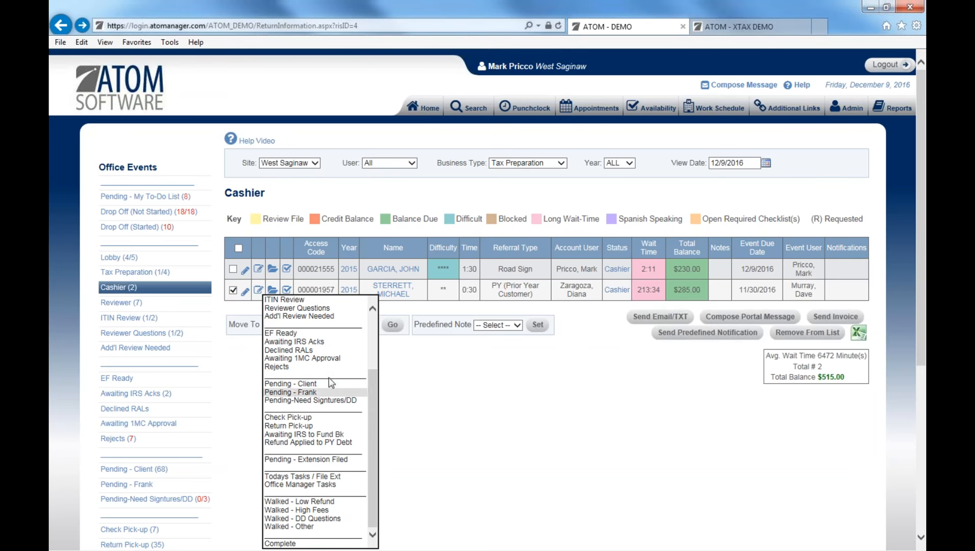
drag(374, 392, 376, 329)
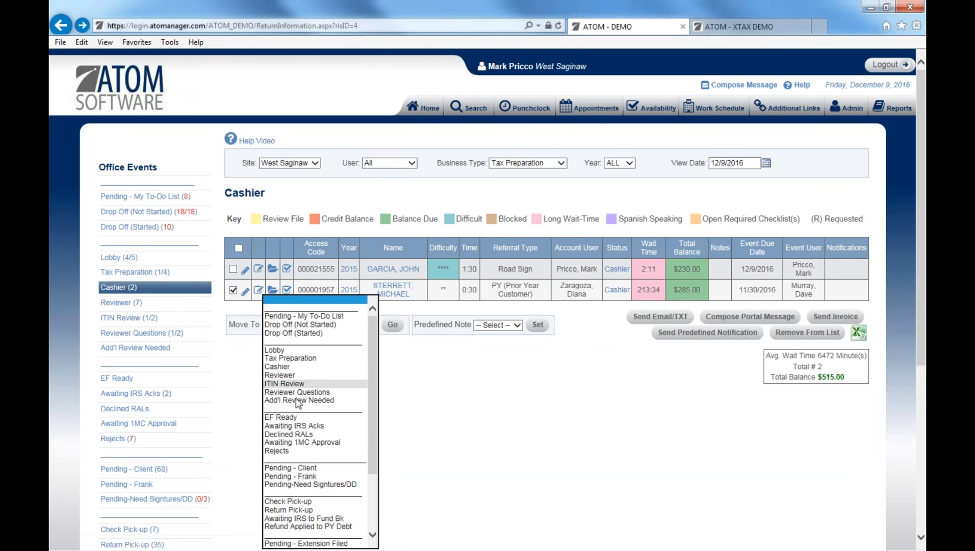
click(392, 378)
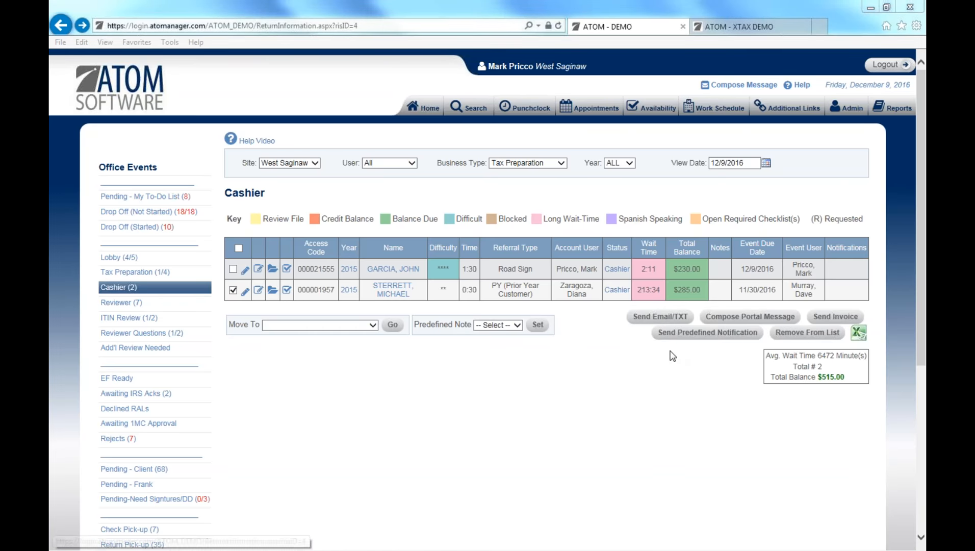
In Rejects (7), tick the last return and start a predefined client notification.
click(172, 442)
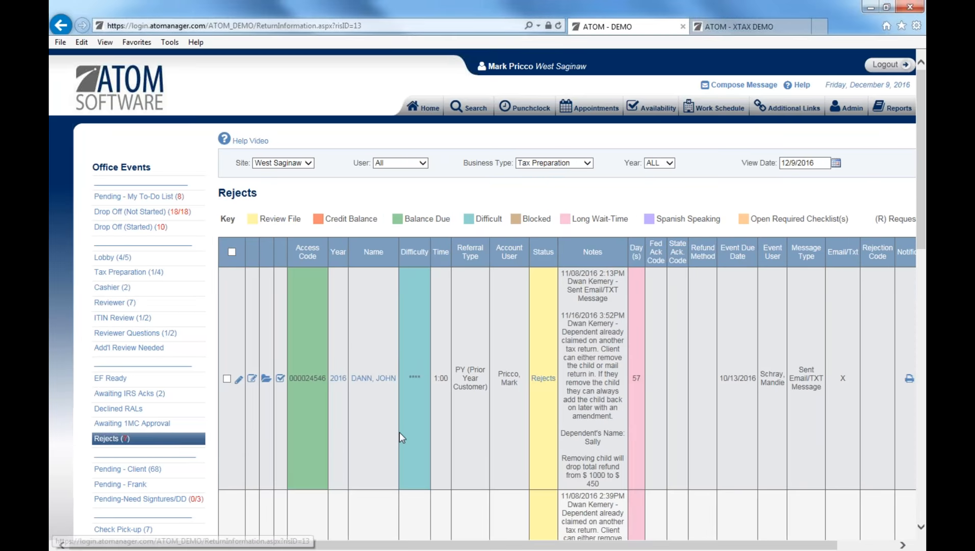
scroll(399, 432, down, 4)
drag(922, 217, 924, 419)
drag(782, 547, 825, 547)
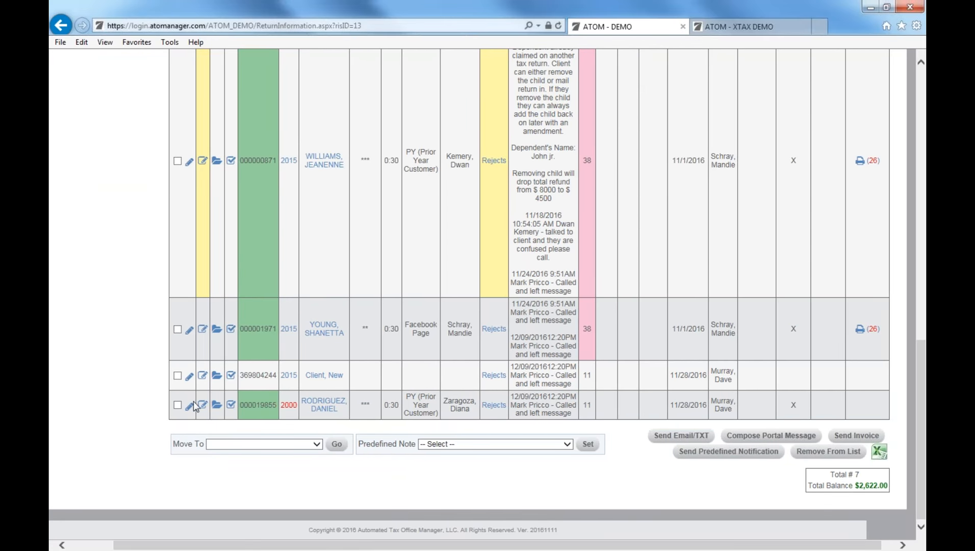
click(178, 405)
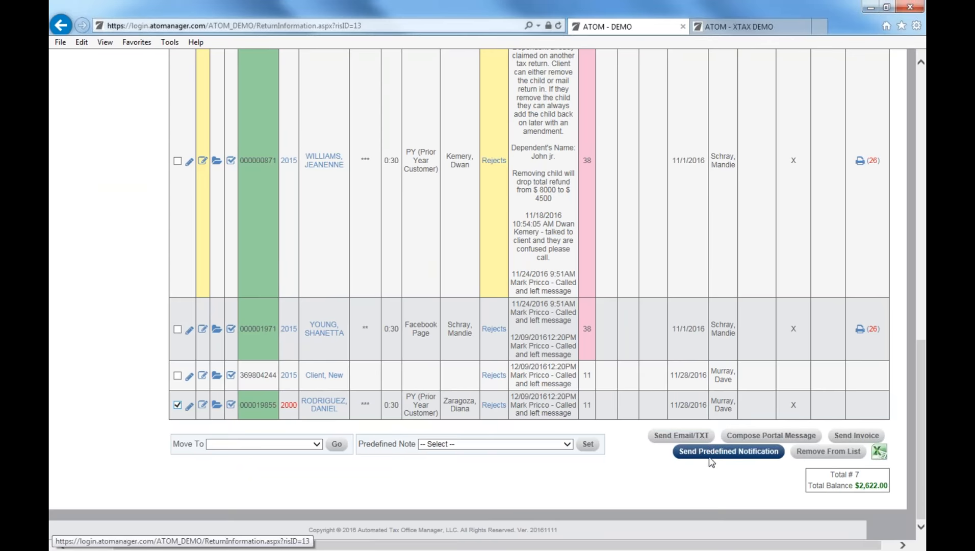
click(714, 453)
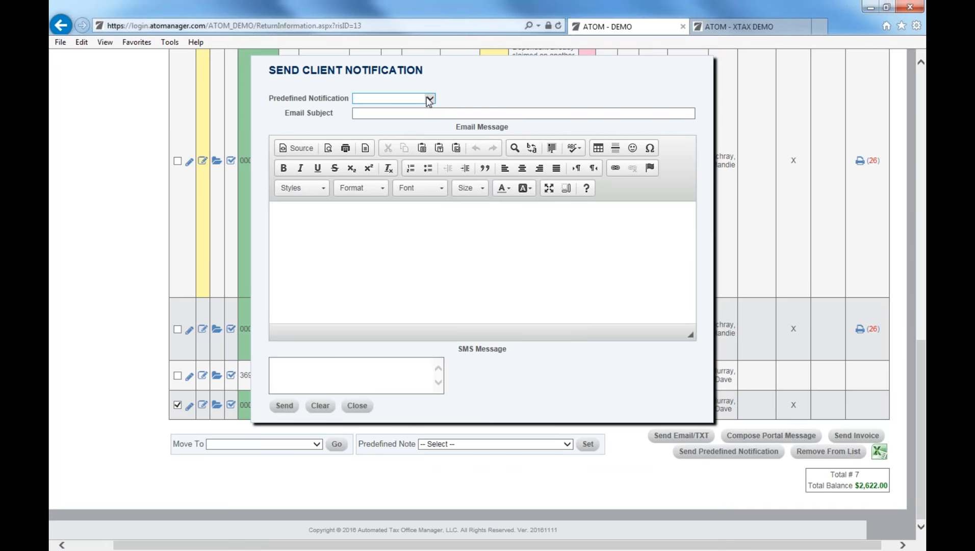
Send the Dependents Claimed notification to the ticked return, then close the window.
click(429, 99)
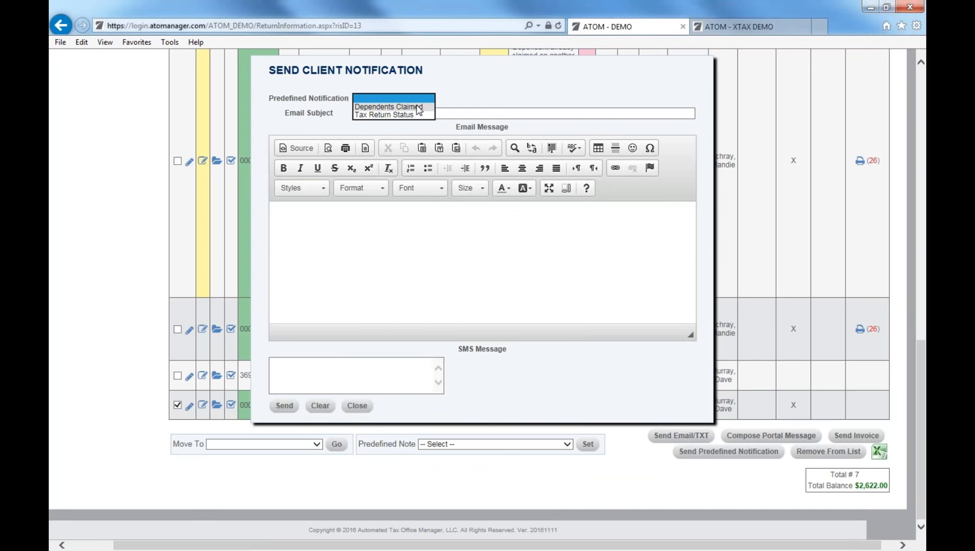
click(418, 108)
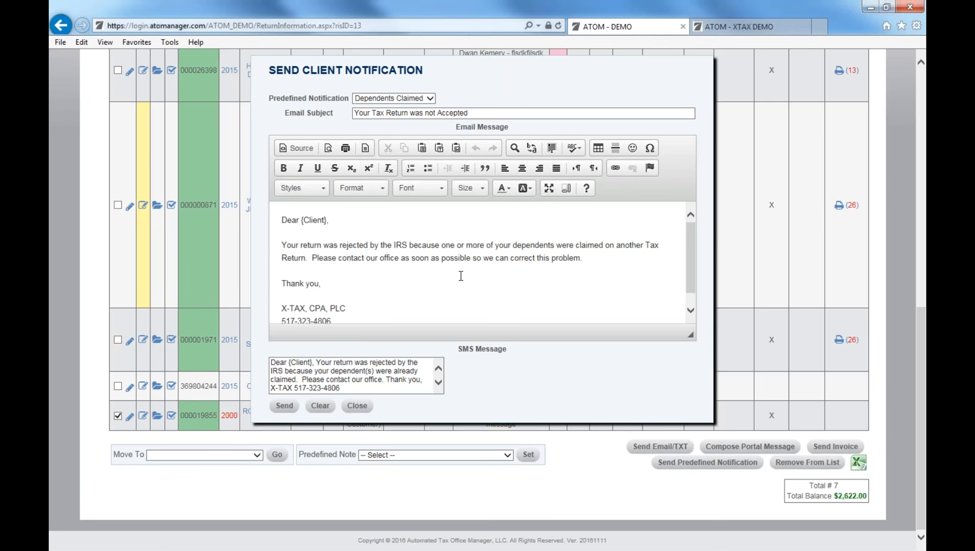
scroll(456, 276, down, 1)
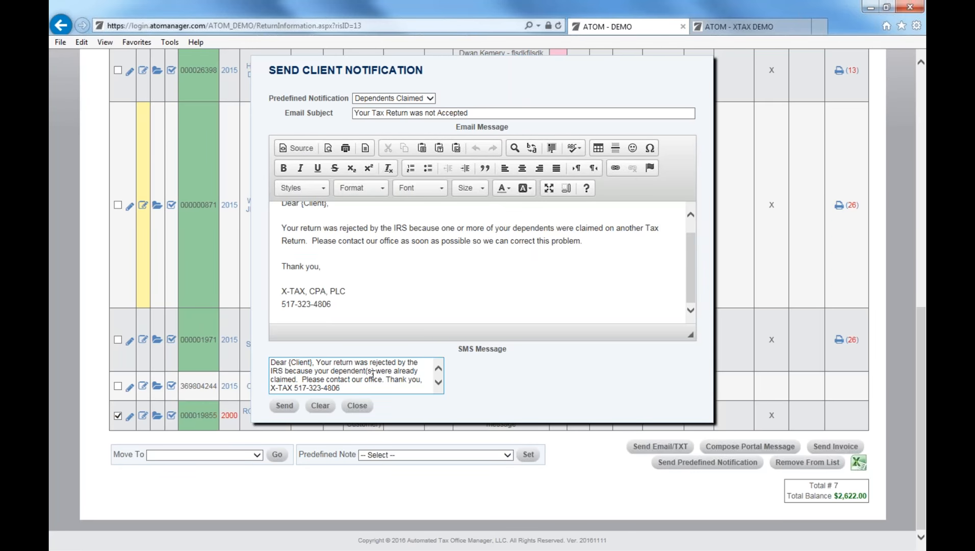
click(298, 407)
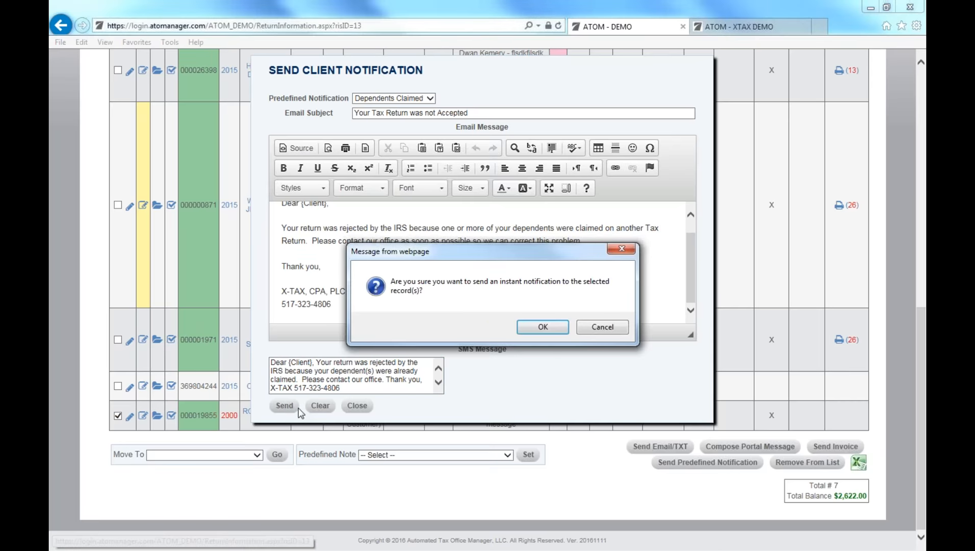
click(542, 326)
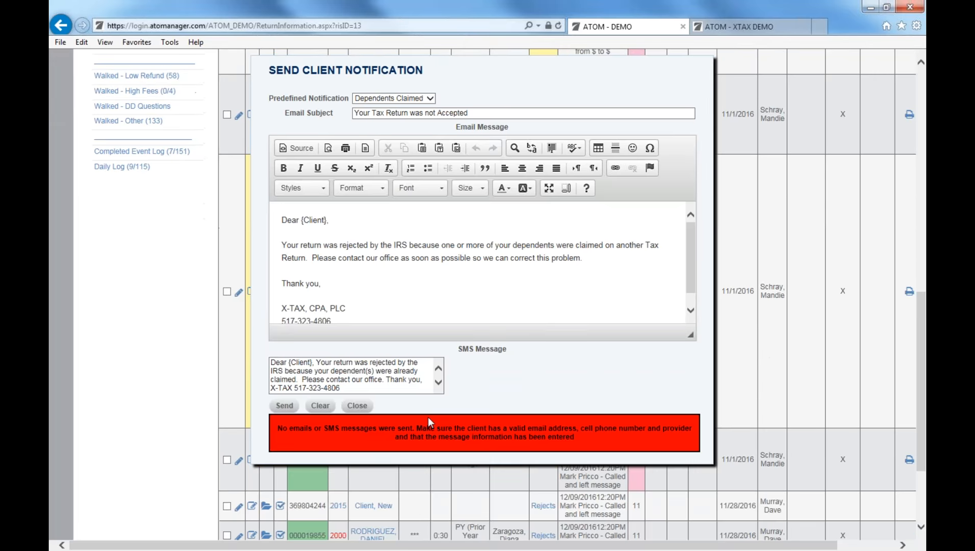
scroll(427, 416, down, 1)
scroll(646, 84, up, 2)
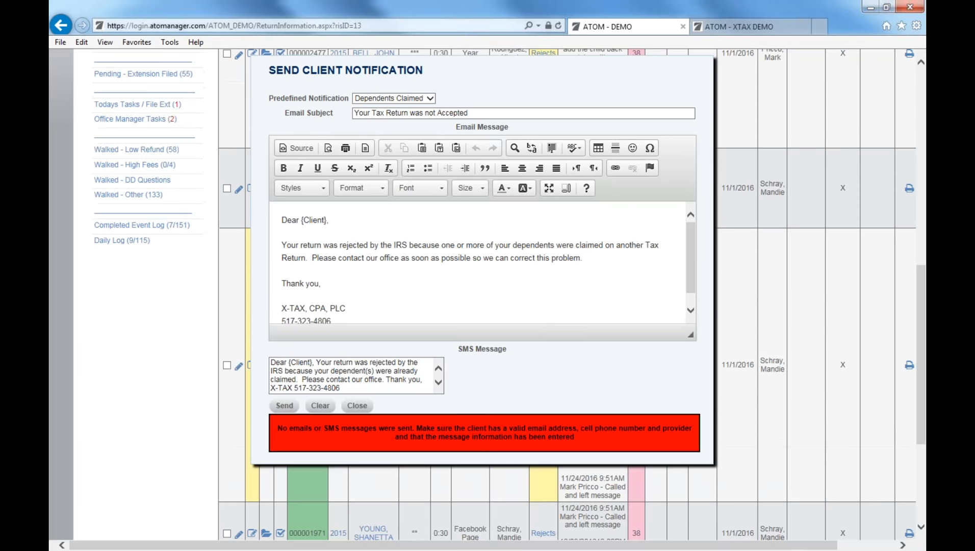
click(358, 406)
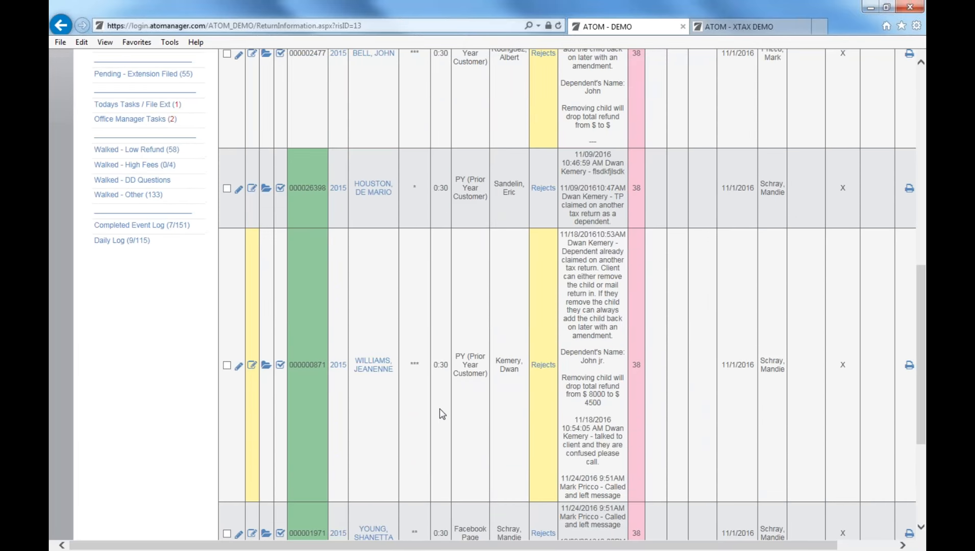
Tick the last Rejects return and open its Send Client Notification form.
scroll(433, 443, down, 1)
scroll(432, 508, down, 2)
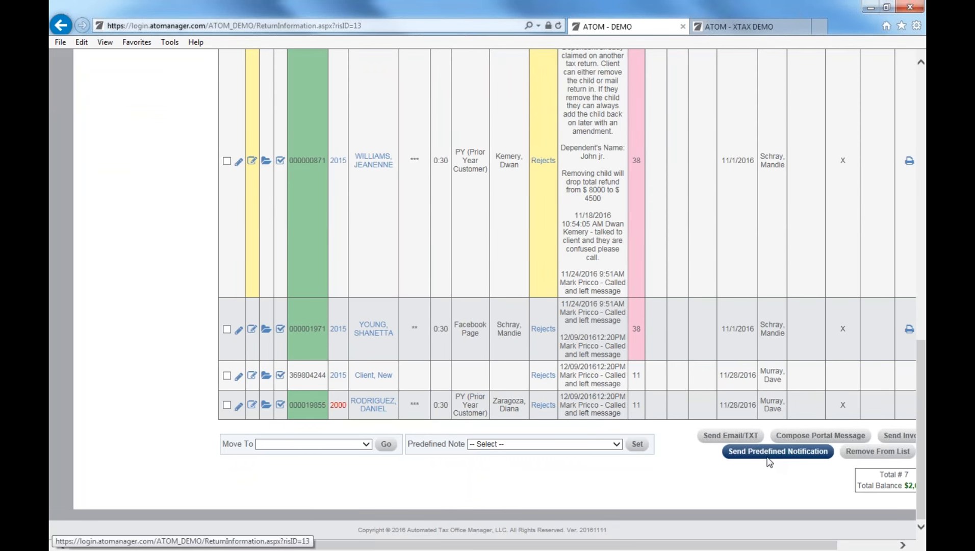
drag(726, 545, 780, 543)
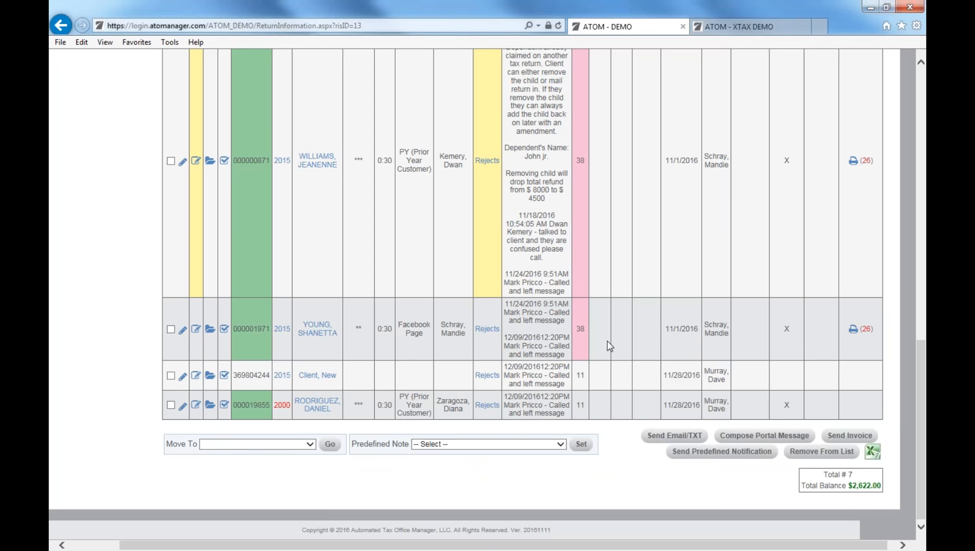
click(171, 404)
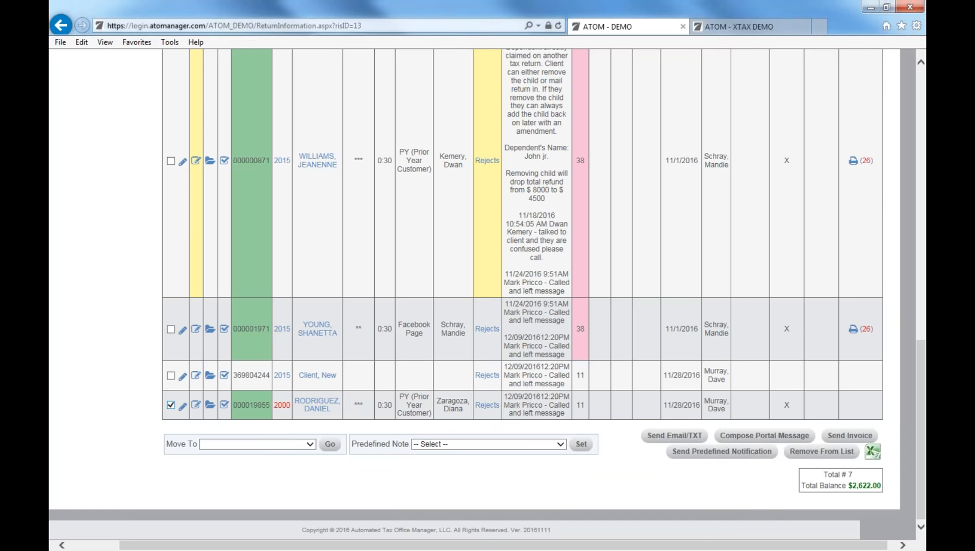
click(720, 451)
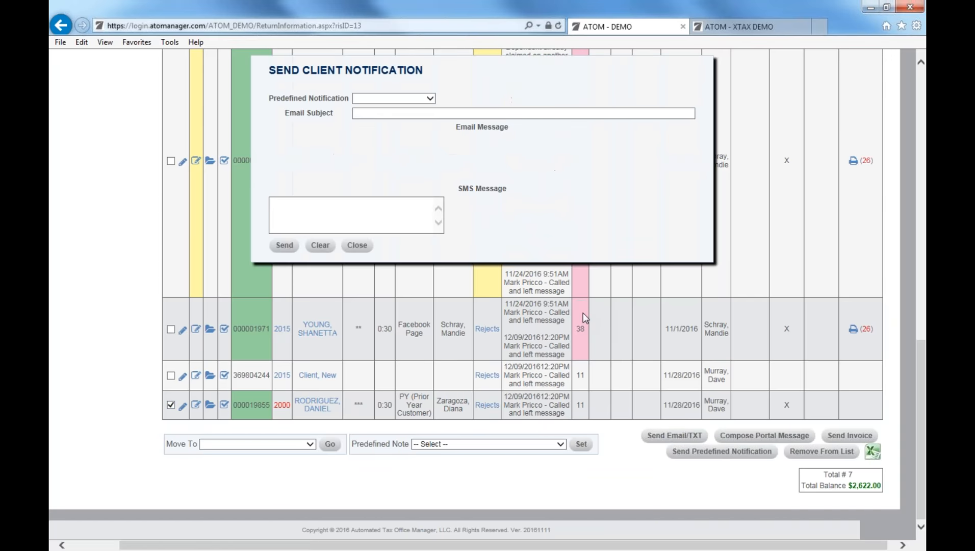
Load the Tax Return Status template, add 'tax' to the email body, and close it unsent.
click(430, 98)
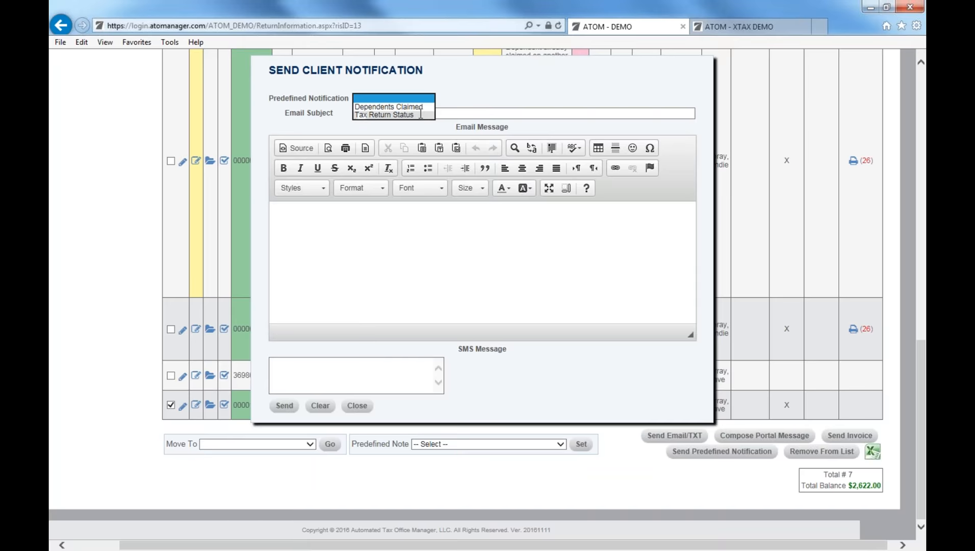
click(393, 114)
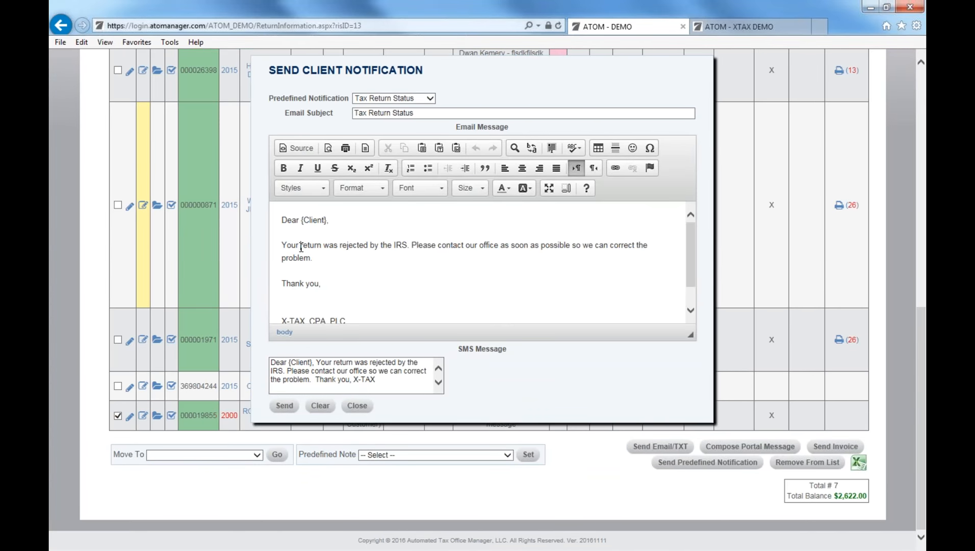
text(tax)
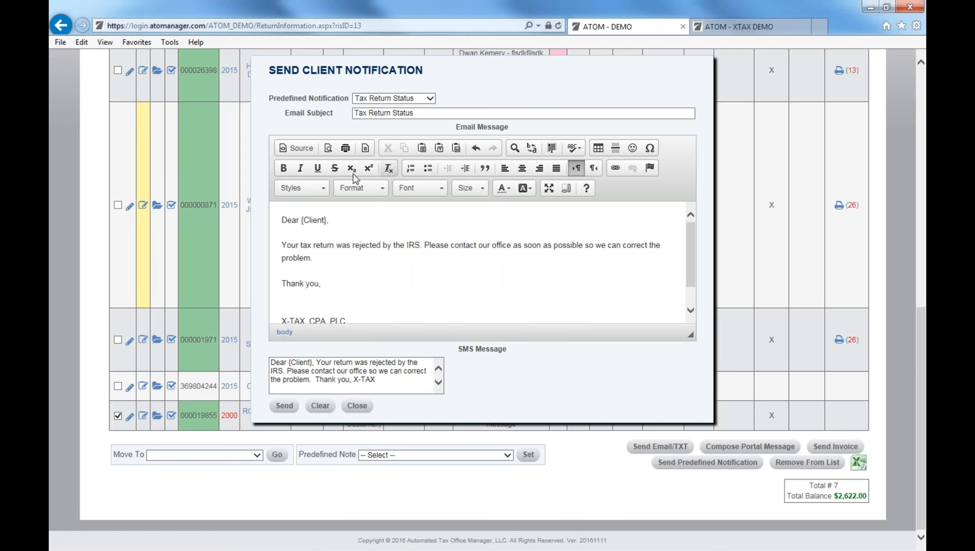
click(348, 410)
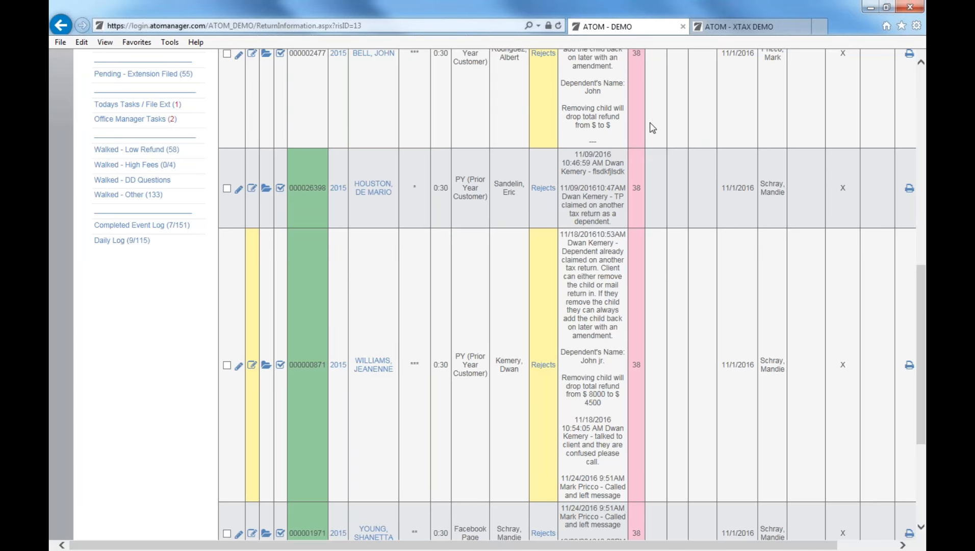
On the XTAX demo site, go Home, open Tax Preparation (22), then the Misc5 queue.
click(743, 28)
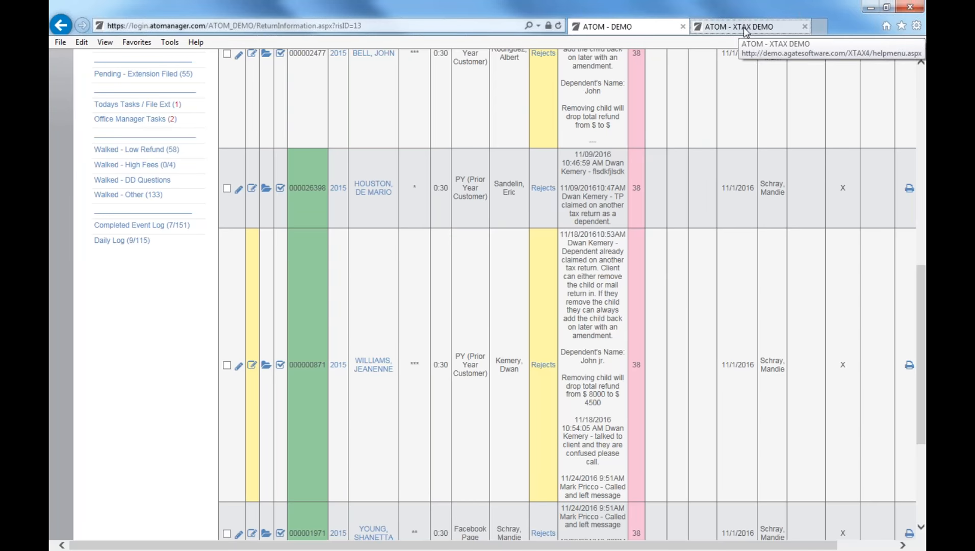
click(429, 106)
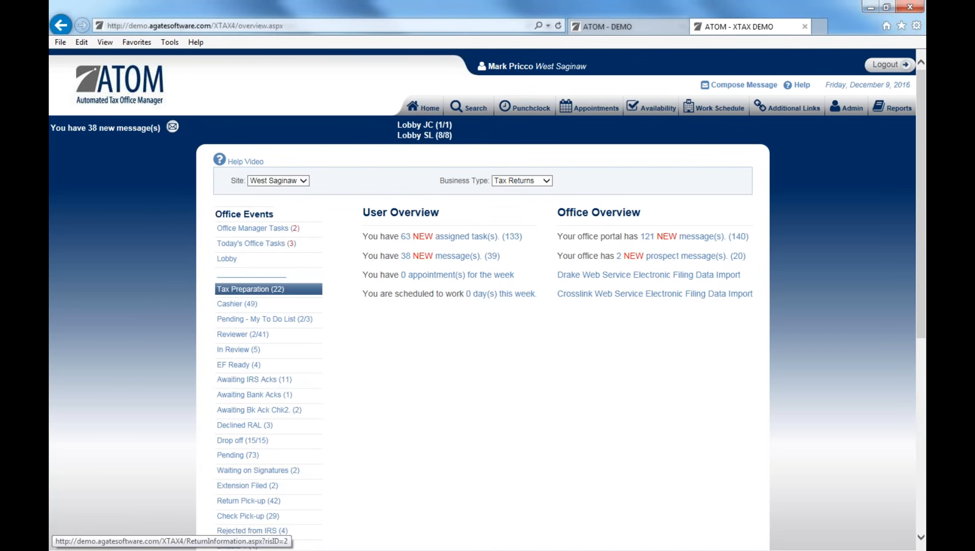
click(250, 289)
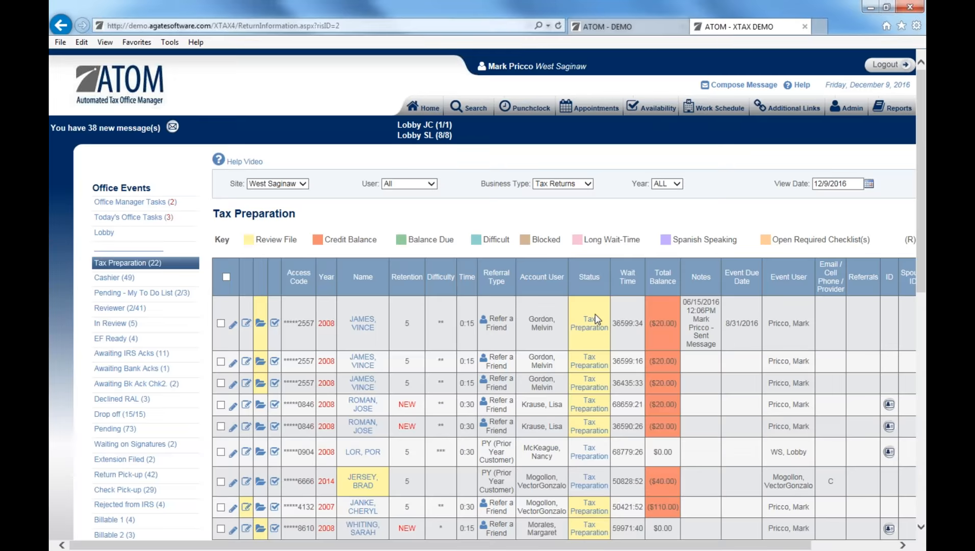
scroll(250, 288, down, 3)
drag(664, 546, 826, 533)
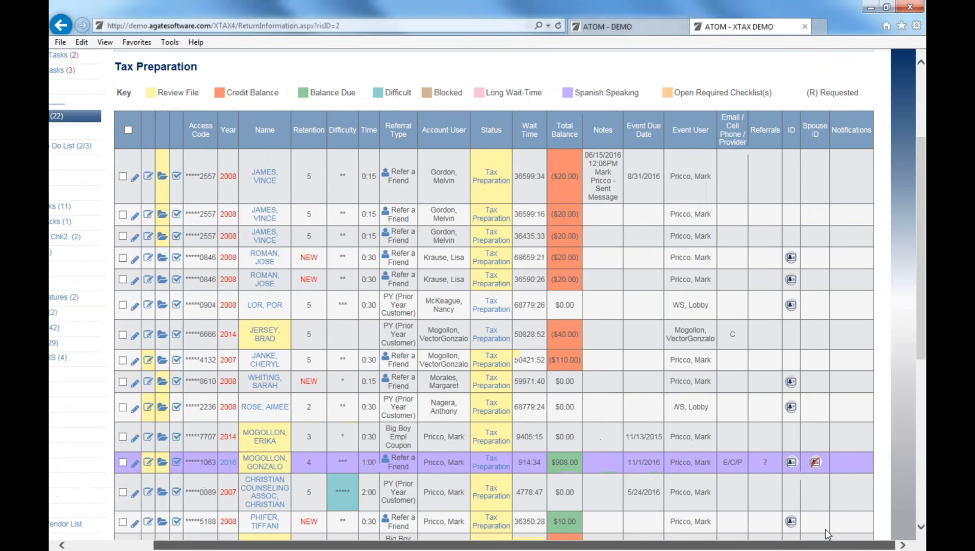
scroll(820, 501, down, 5)
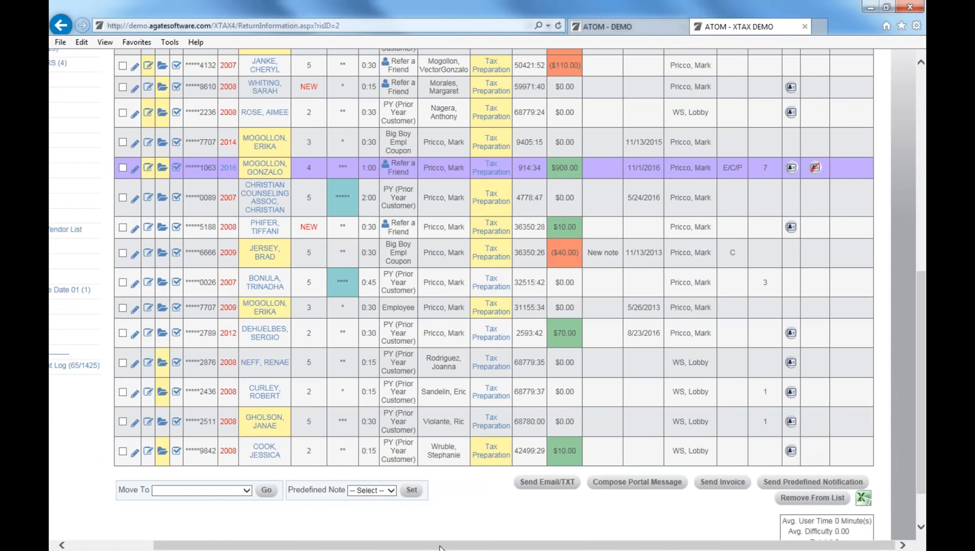
drag(439, 547, 337, 546)
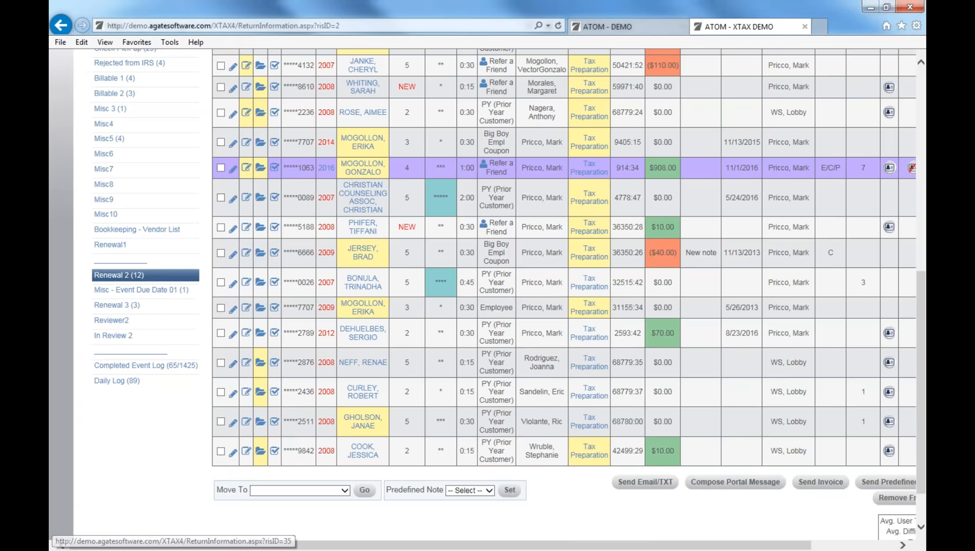
scroll(144, 276, up, 1)
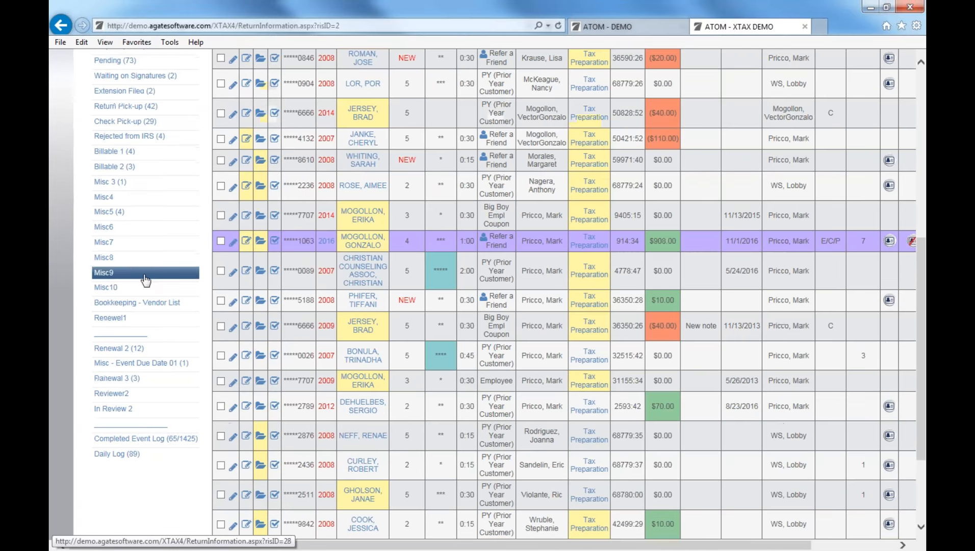
click(150, 216)
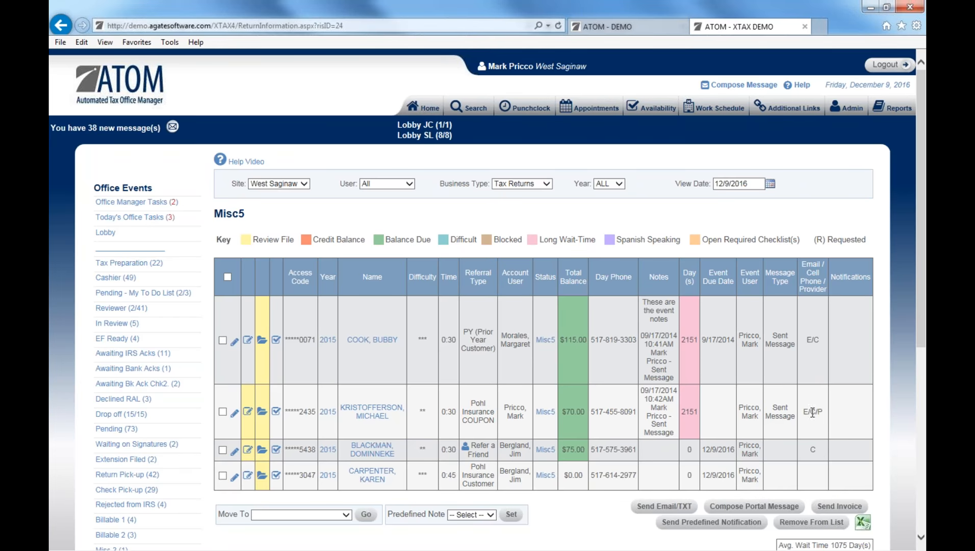
drag(811, 450, 814, 449)
click(818, 452)
click(167, 266)
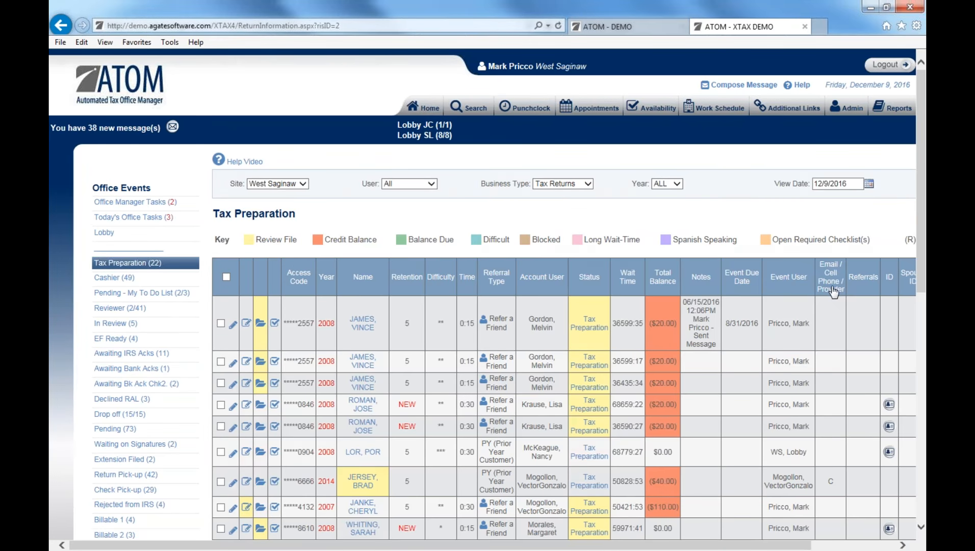
scroll(828, 316, down, 2)
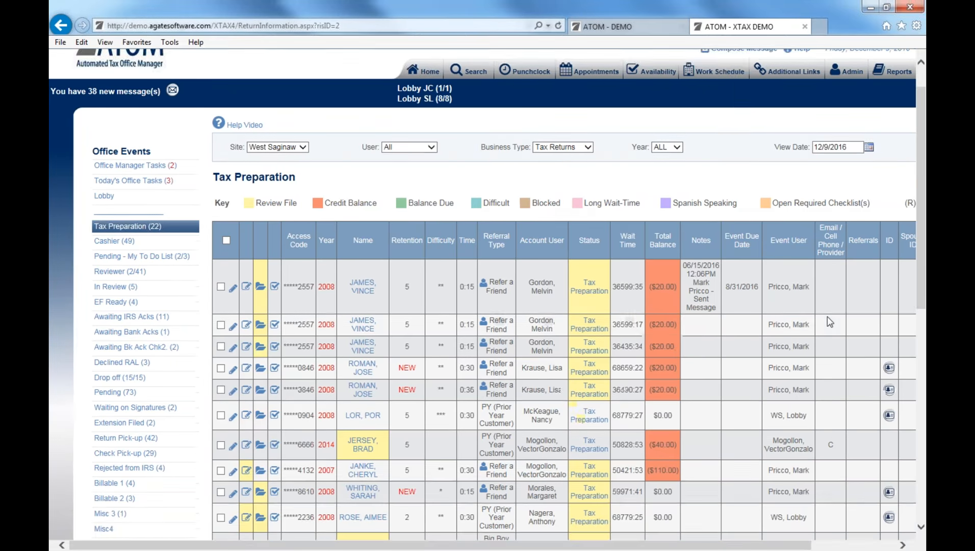
scroll(830, 321, down, 2)
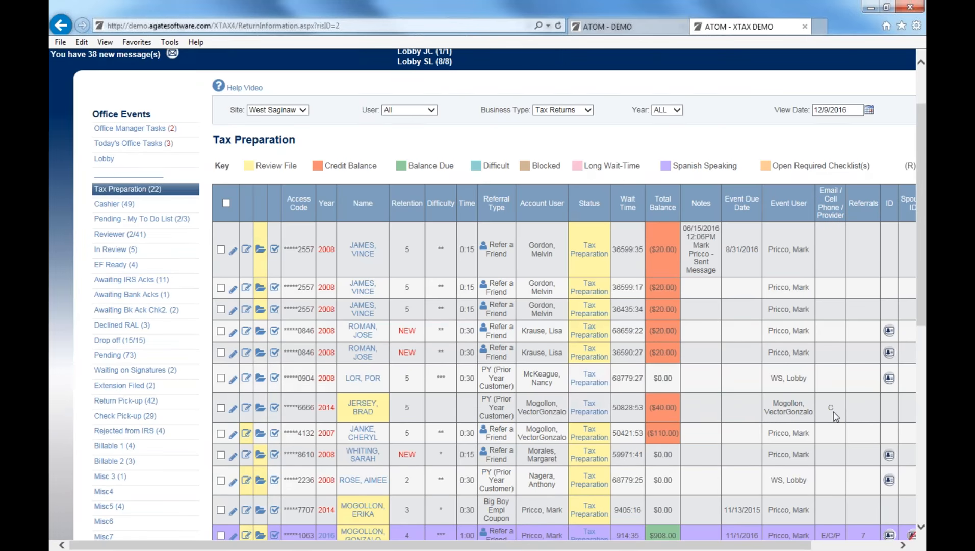
scroll(833, 407, down, 4)
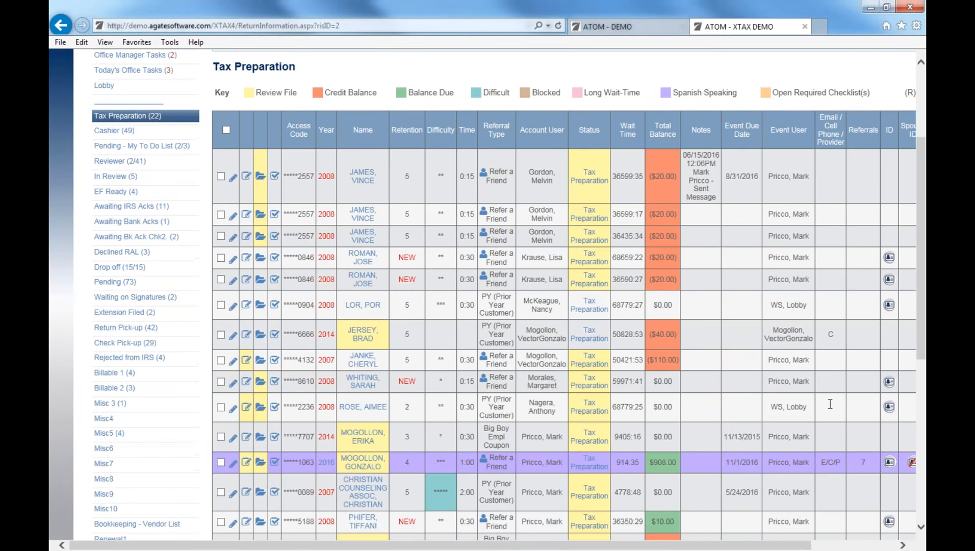
scroll(829, 402, up, 8)
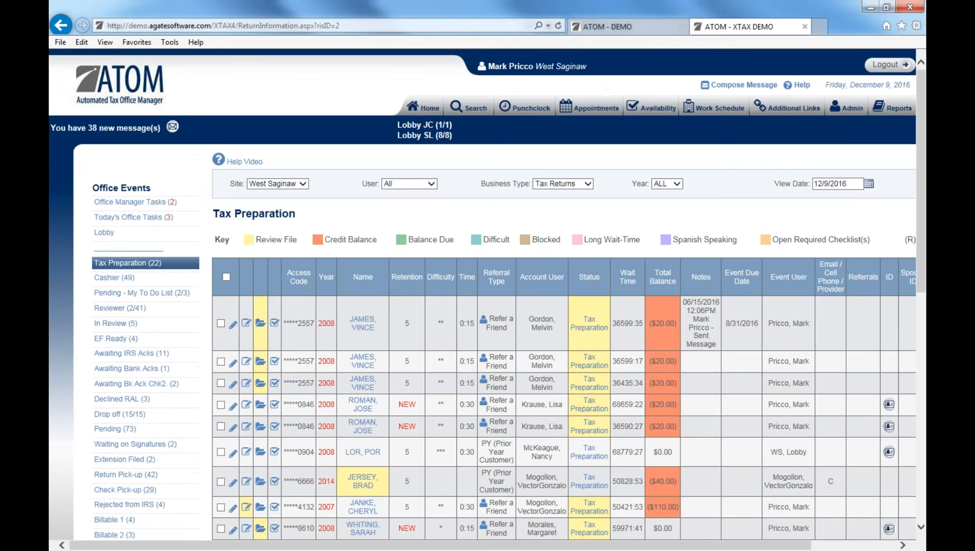
Switch to the ATOM - DEMO tab and scroll its Office Events list down to Daily Log.
click(637, 29)
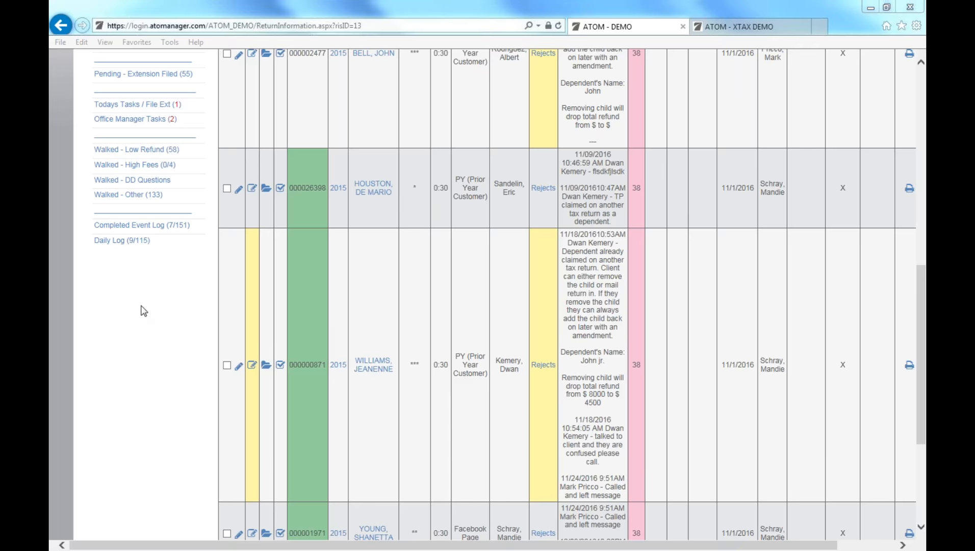
click(411, 183)
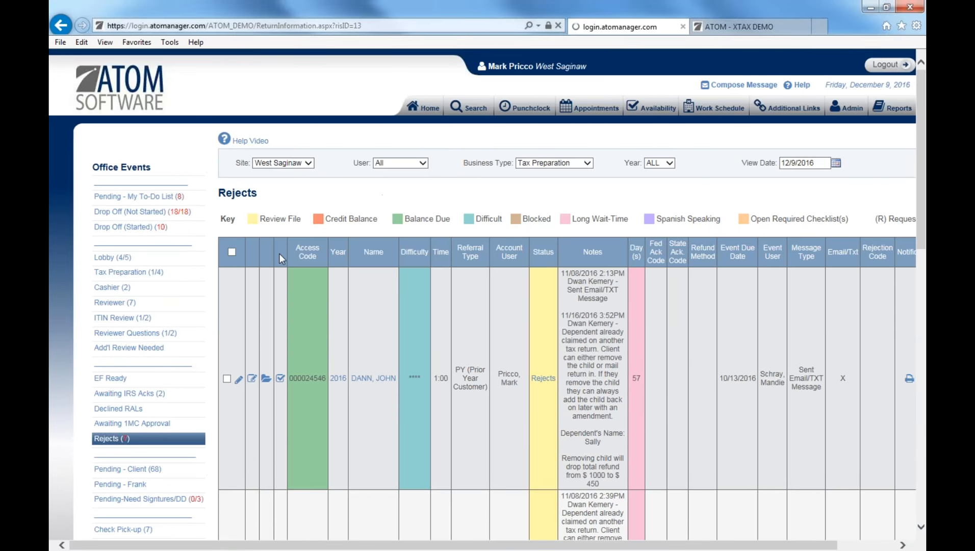
scroll(200, 312, down, 4)
scroll(275, 405, down, 2)
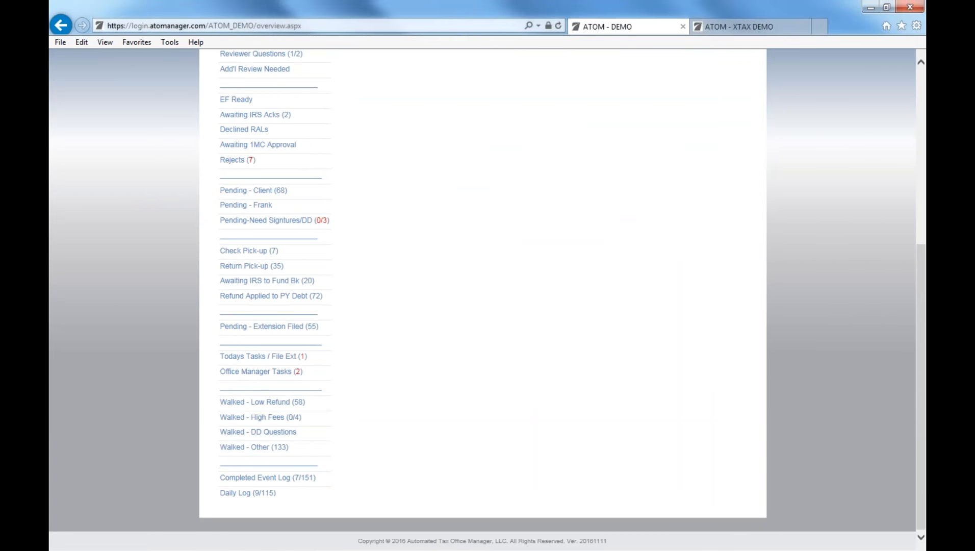
Open the Completed Event Log and scroll through the 12/9/2016 events.
click(311, 482)
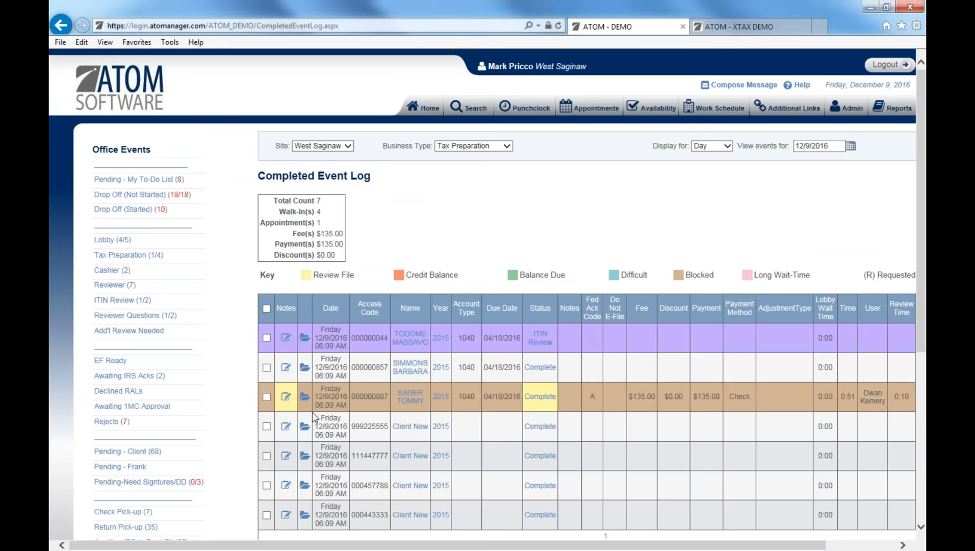
scroll(236, 363, down, 3)
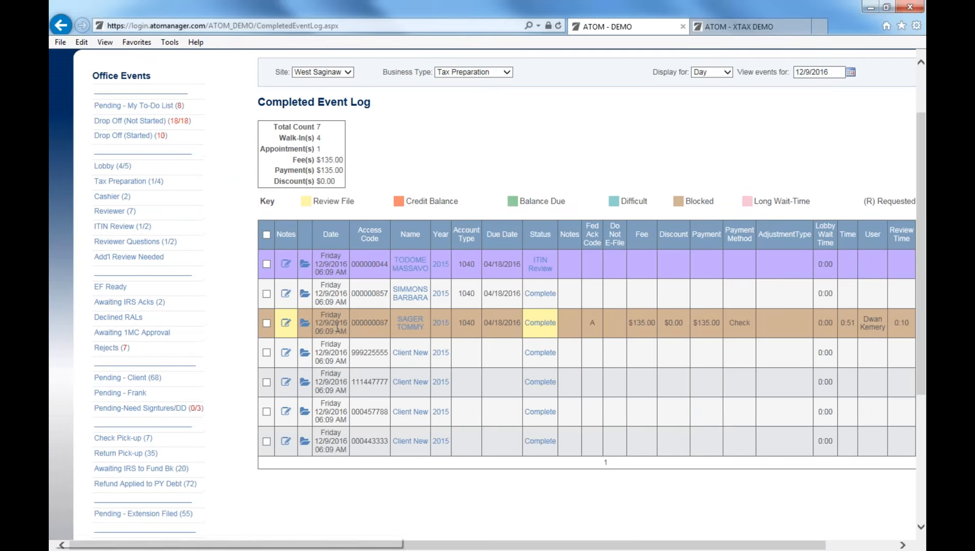
scroll(355, 463, down, 3)
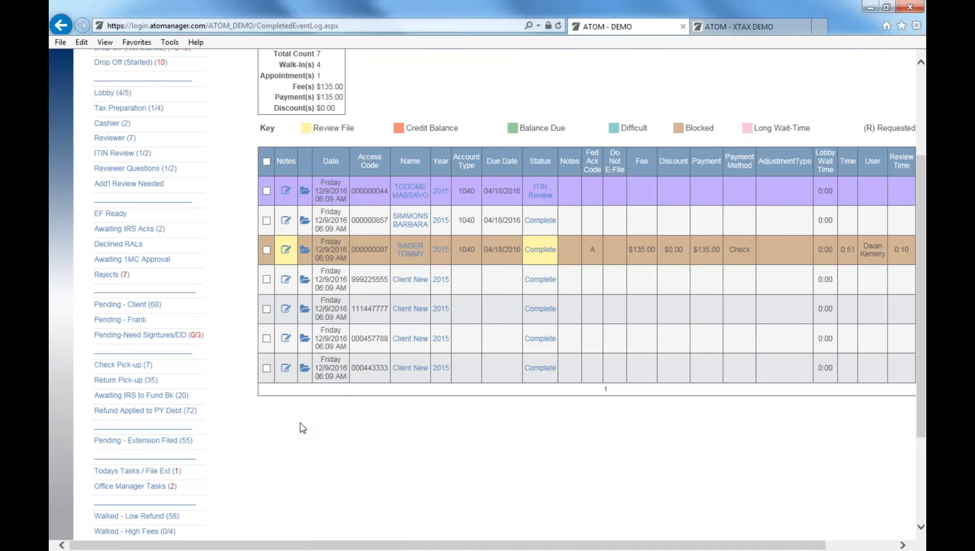
scroll(302, 429, down, 2)
scroll(302, 428, down, 4)
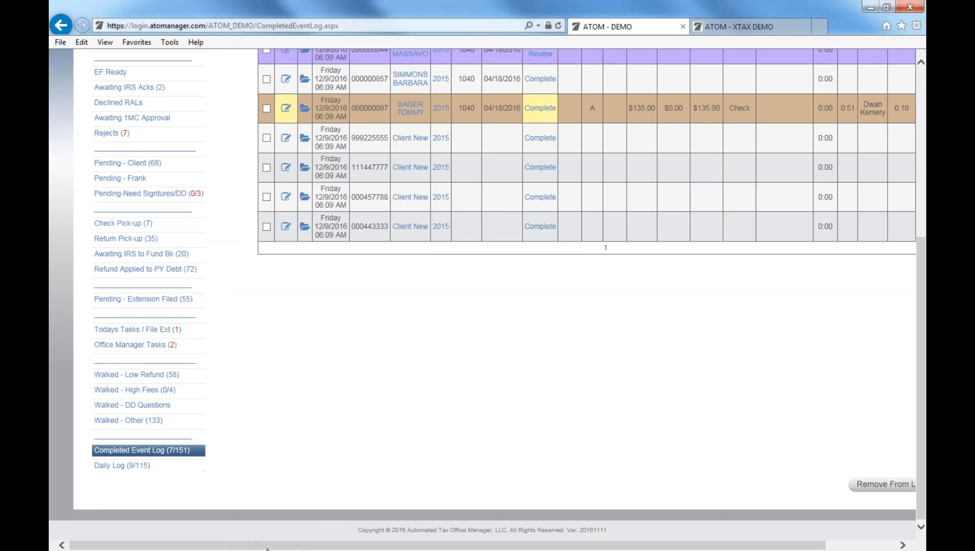
drag(299, 545, 370, 521)
scroll(418, 430, up, 3)
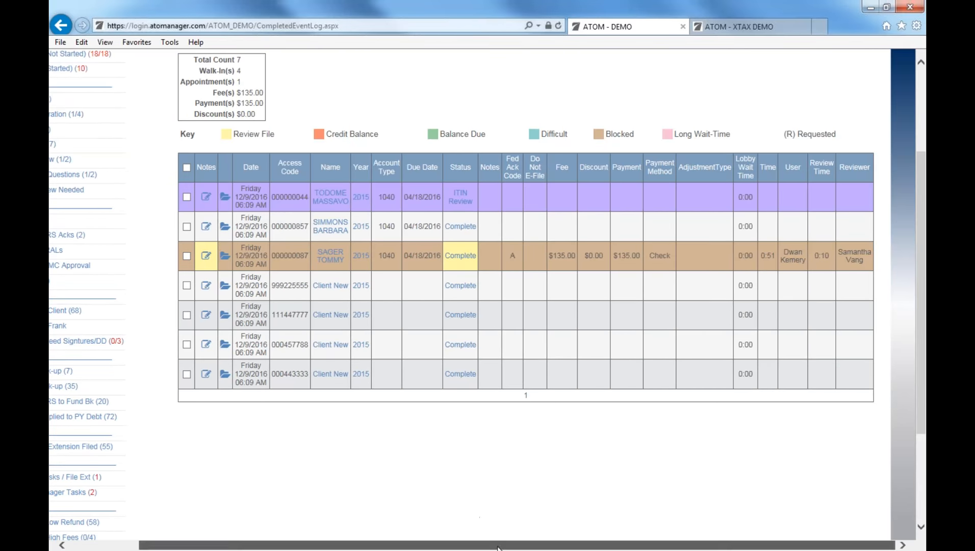
scroll(901, 400, up, 3)
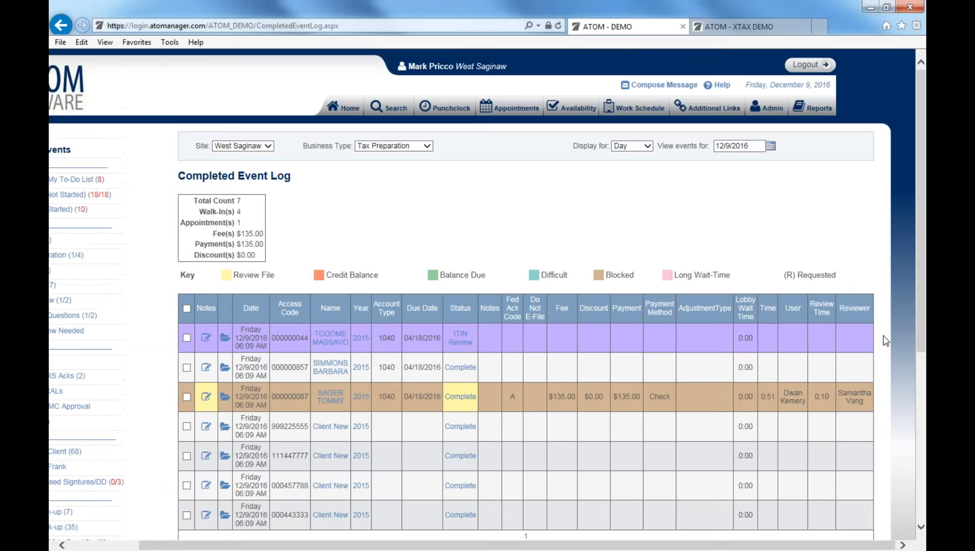
Switch the log's Display for setting to All Days, then back to Day.
click(645, 146)
click(637, 137)
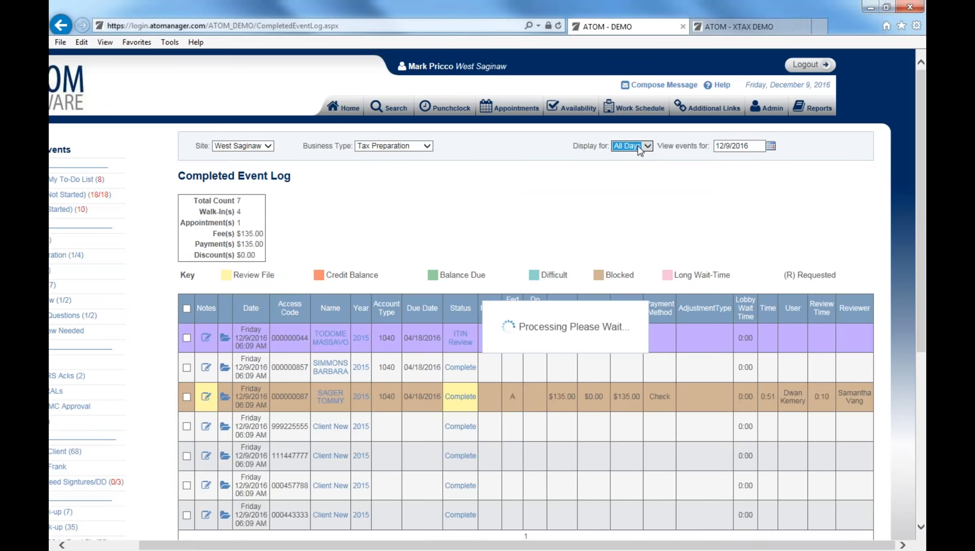
scroll(618, 187, down, 4)
scroll(618, 188, up, 4)
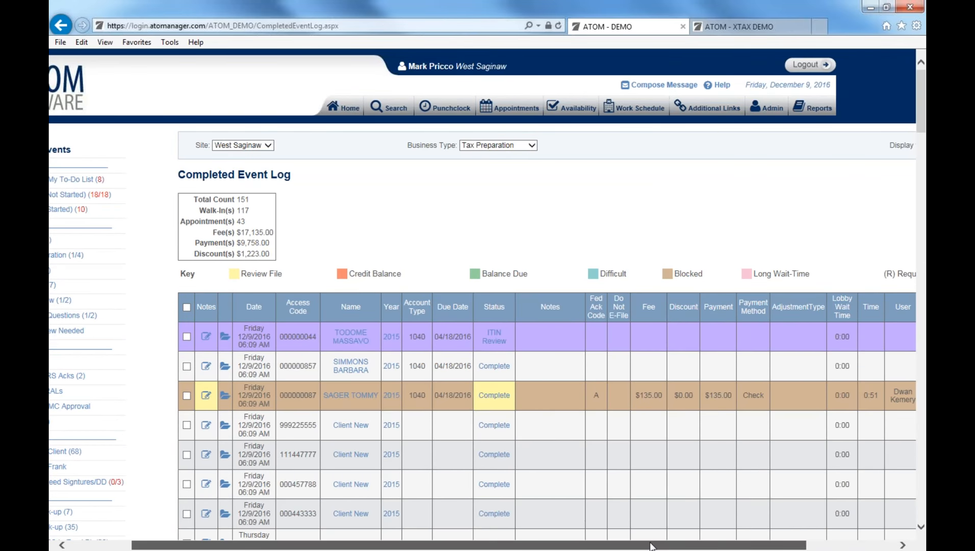
drag(651, 545, 835, 528)
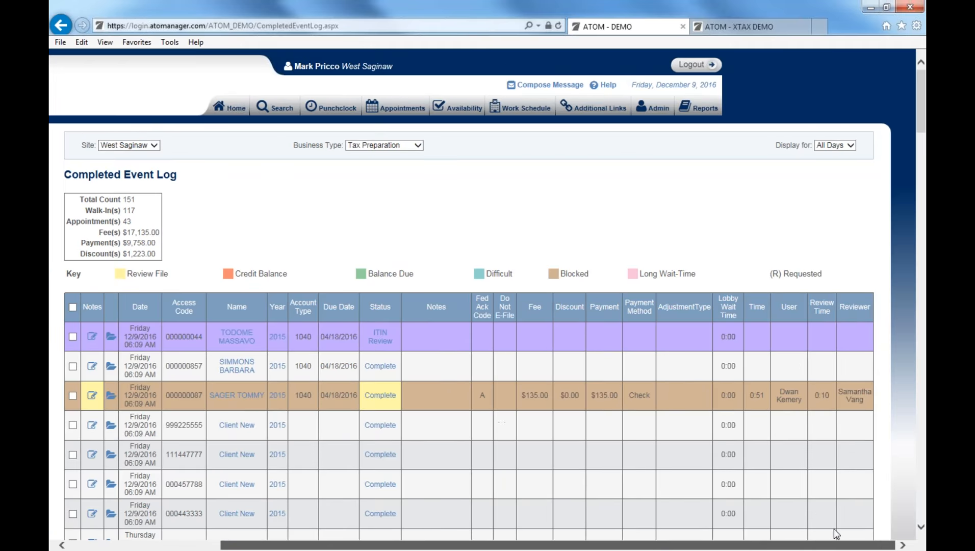
click(820, 148)
click(829, 155)
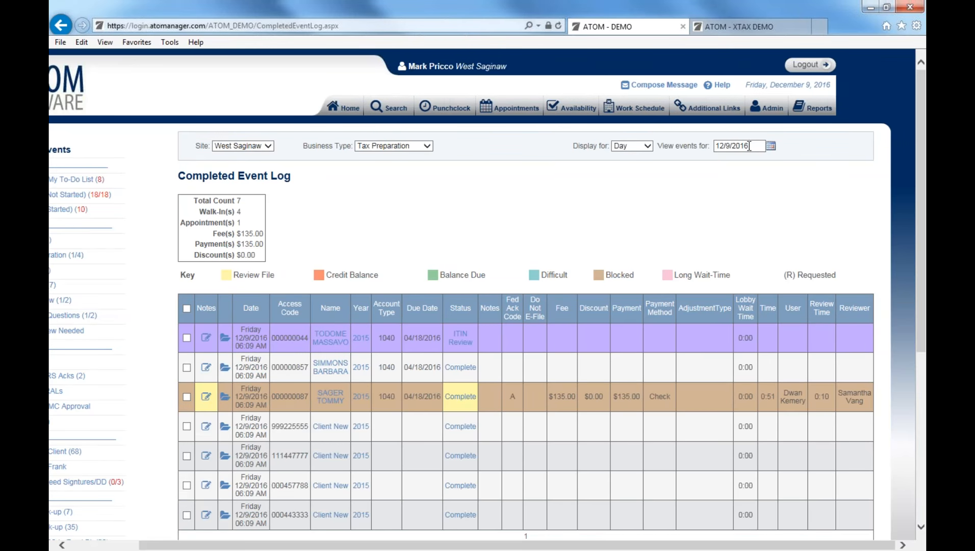
drag(590, 545, 483, 545)
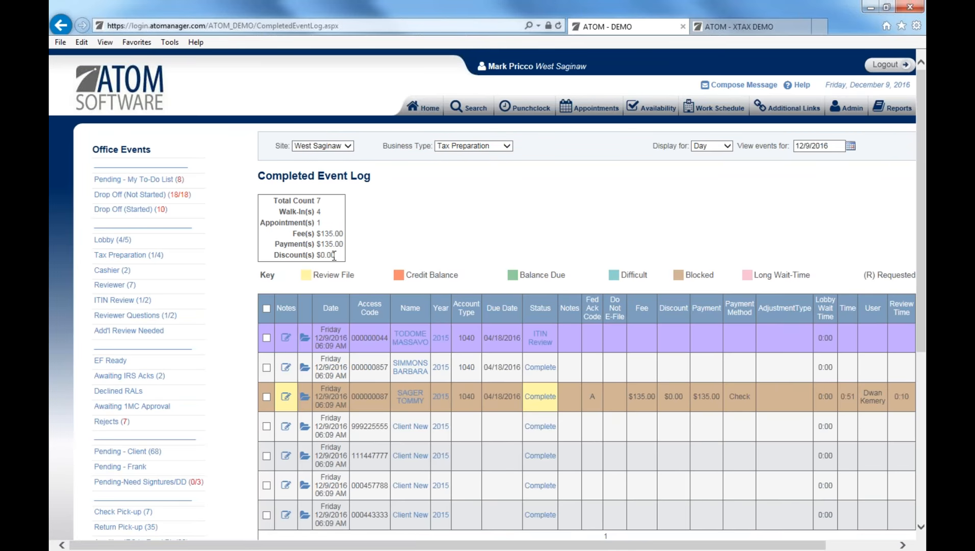
scroll(321, 274, down, 4)
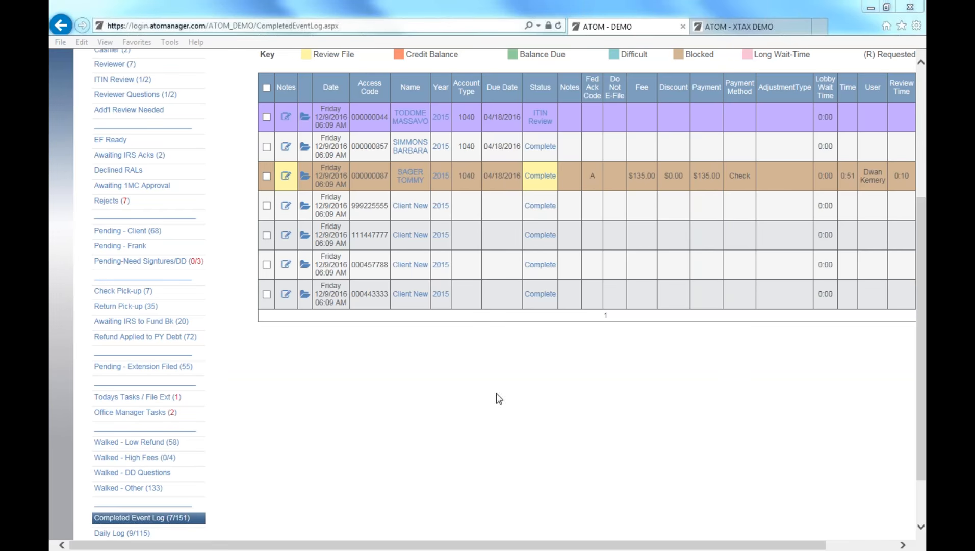
Open the Daily Log and switch its display from Today to All Days.
click(148, 533)
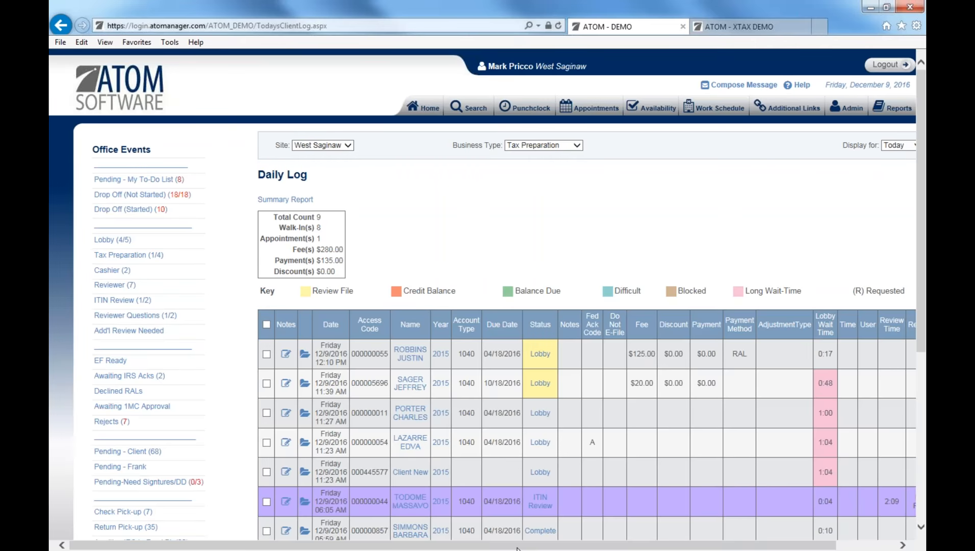
drag(516, 546, 577, 546)
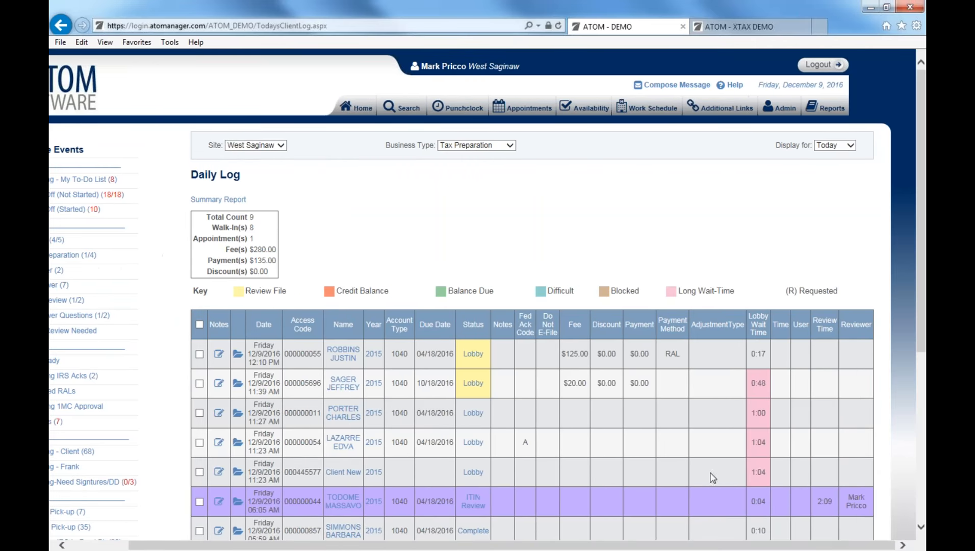
click(847, 147)
click(844, 147)
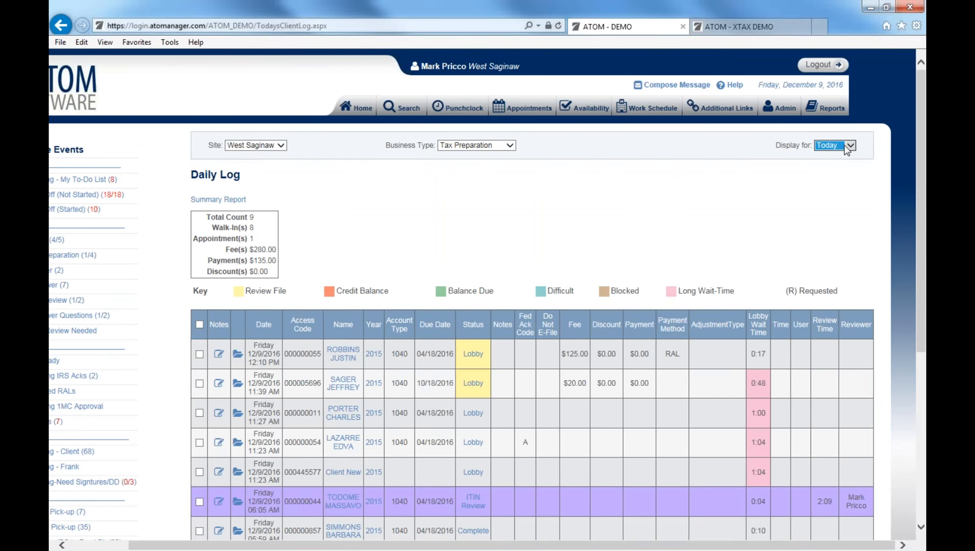
click(845, 146)
click(843, 138)
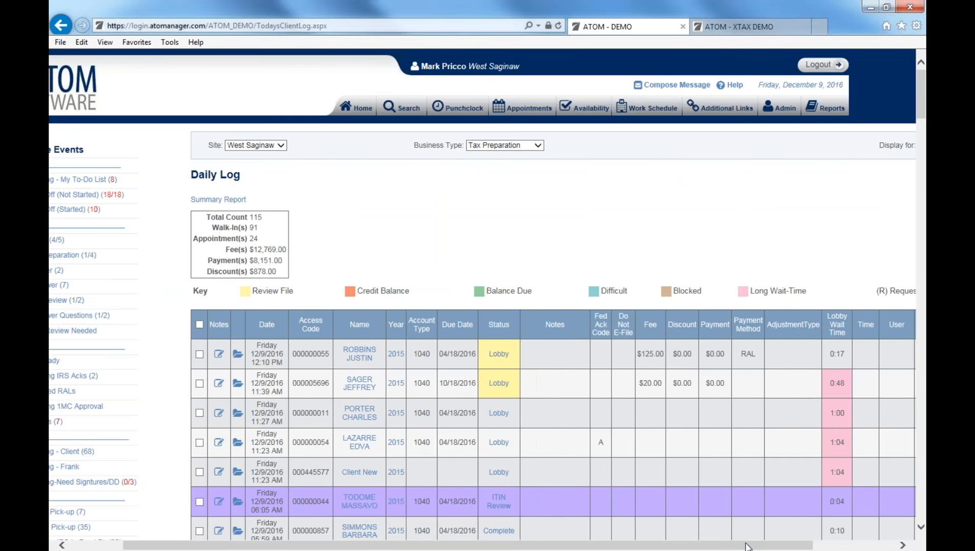
Set the Daily Log back to Today, scroll the visits, and open a client's account notes.
drag(746, 545, 826, 545)
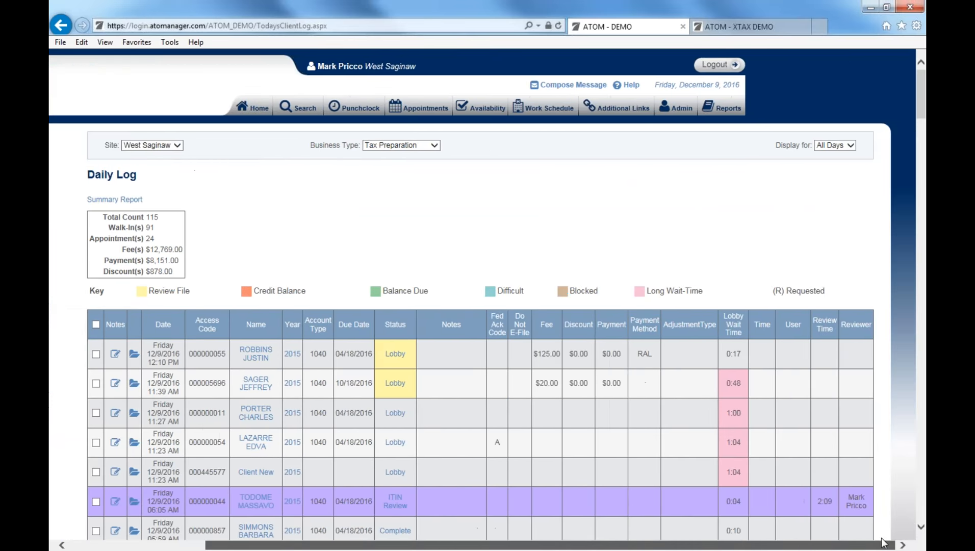
click(847, 148)
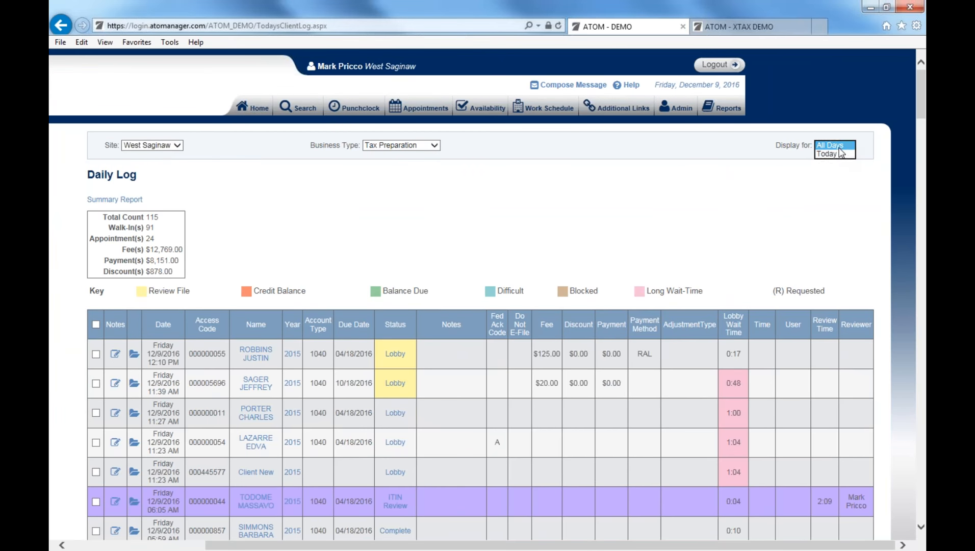
click(837, 154)
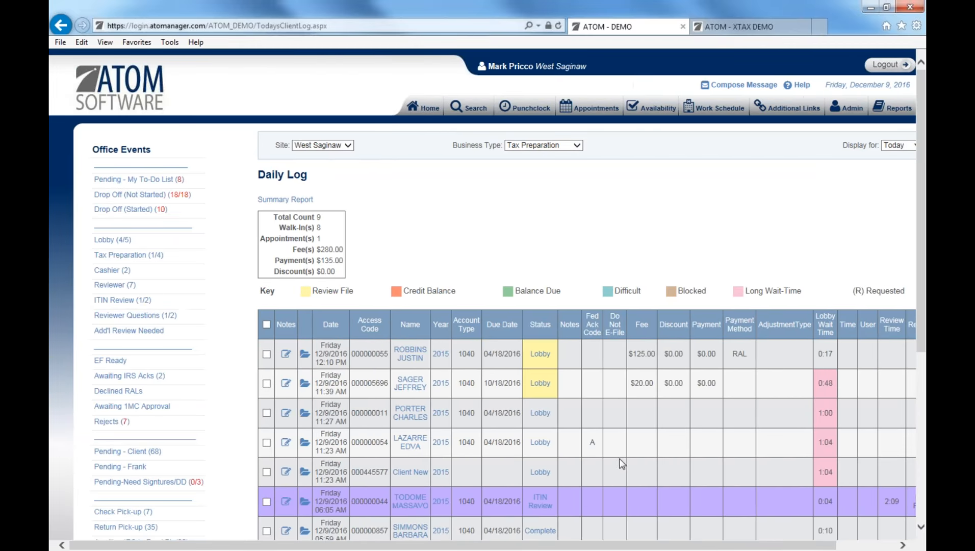
scroll(603, 426, down, 5)
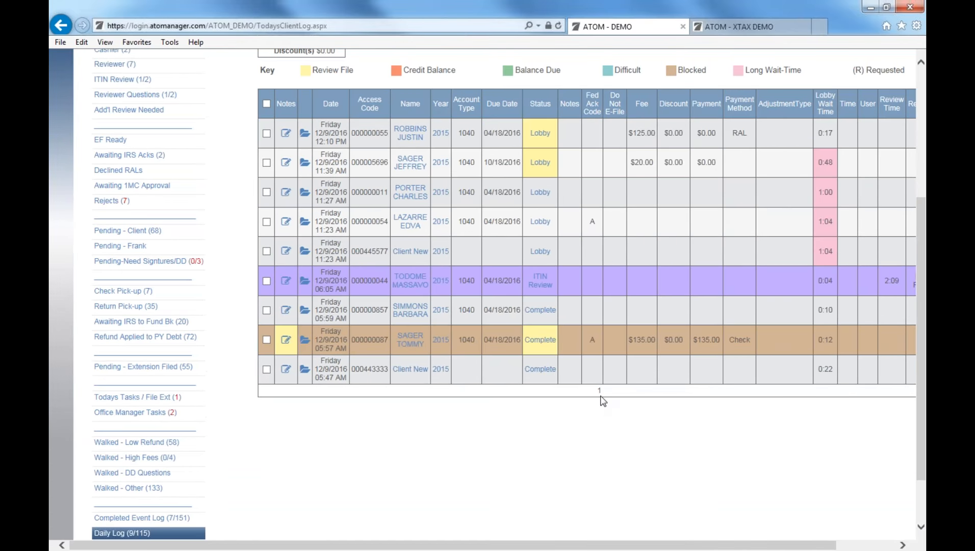
click(286, 341)
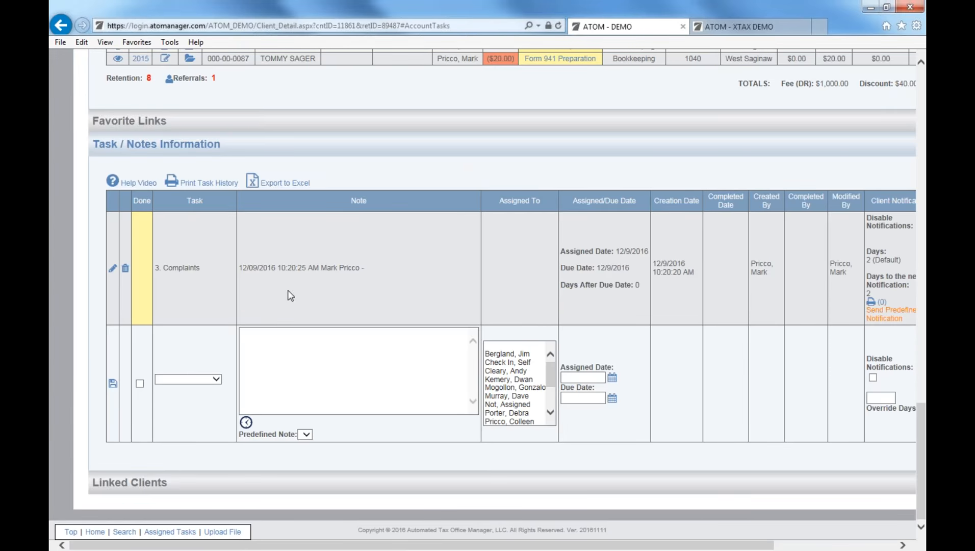
Leave the client's account notes and scroll back to the top of the page.
click(61, 26)
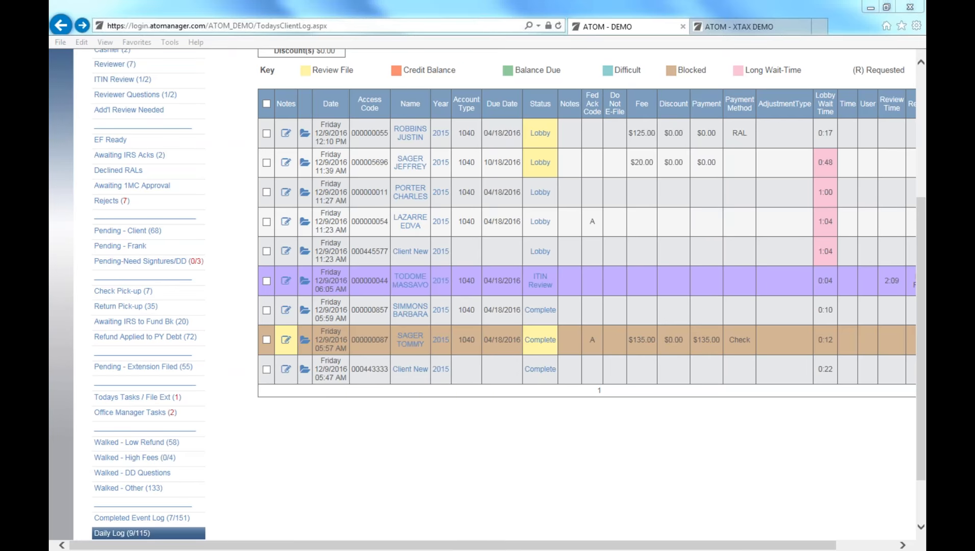
scroll(498, 98, up, 3)
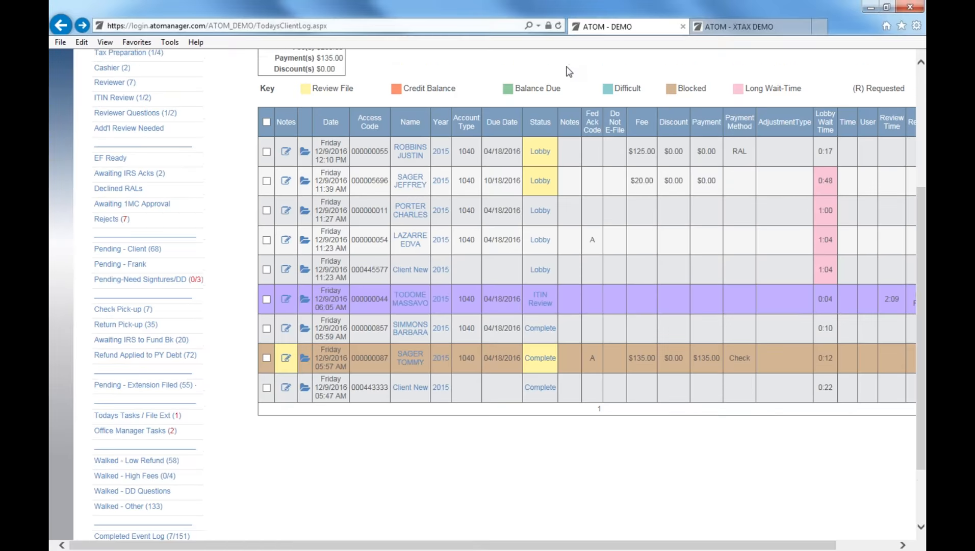
scroll(497, 98, up, 2)
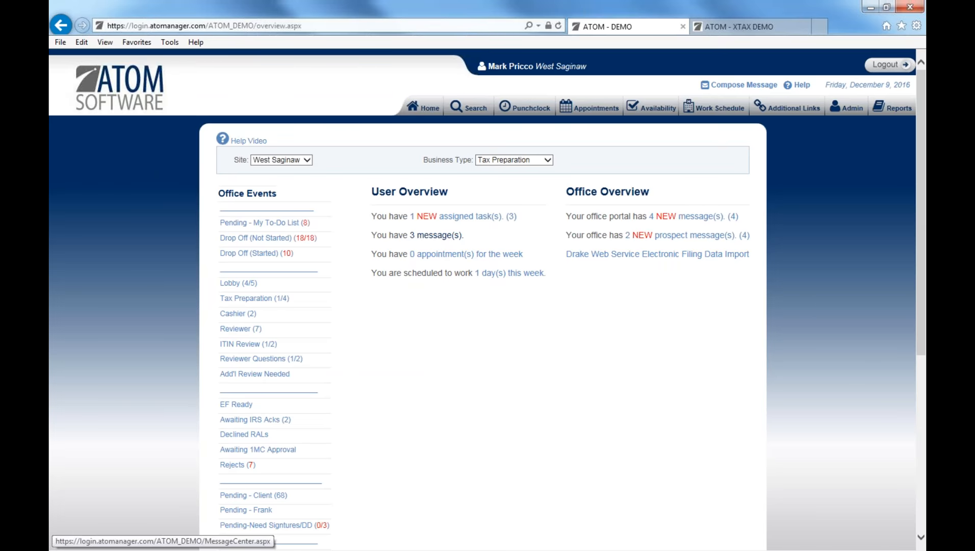
Start a new system message from the inbox and bring up the Scans User83 folder.
click(433, 235)
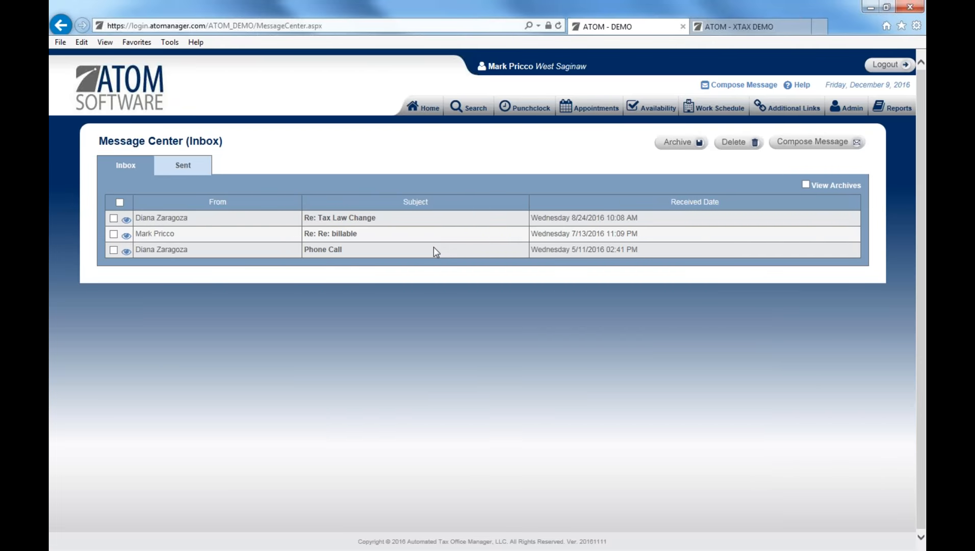
click(798, 147)
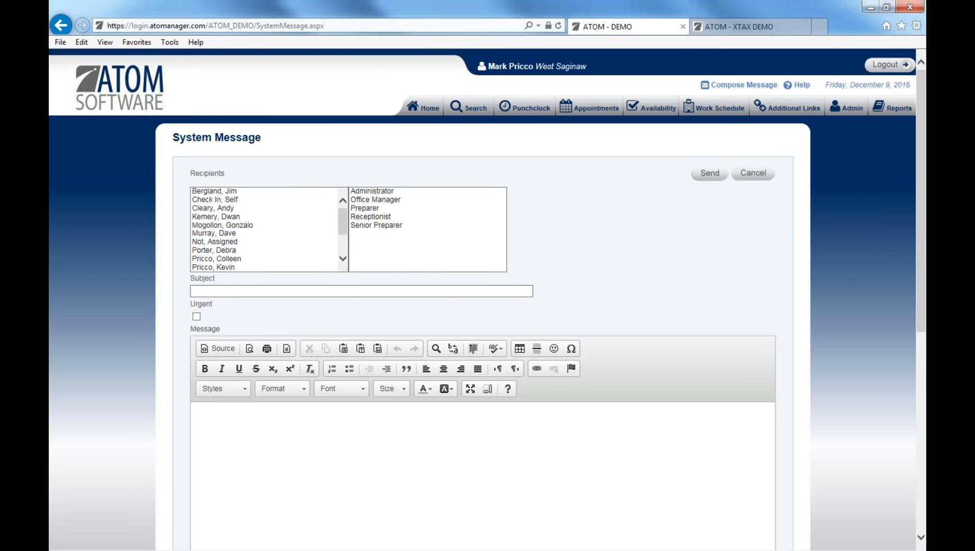
scroll(482, 305, down, 7)
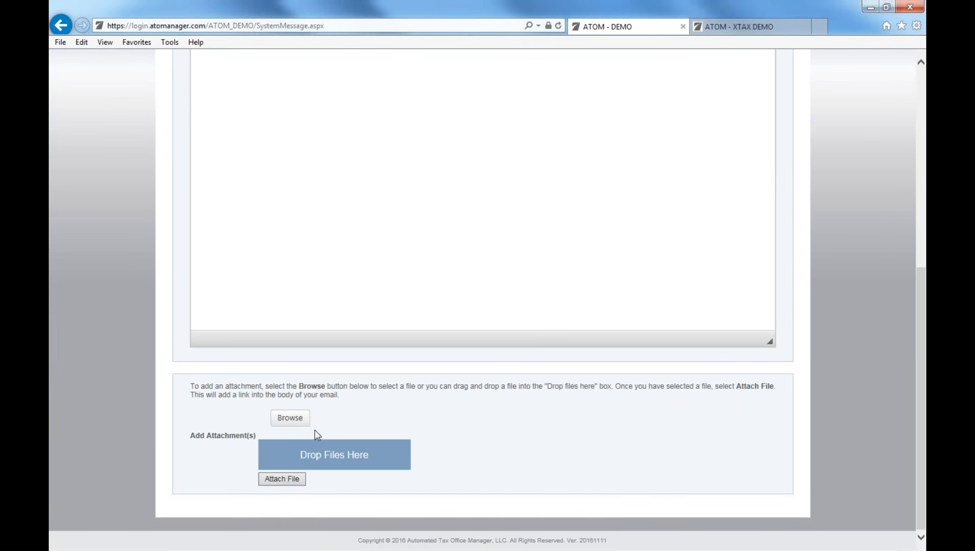
key(alt+Tab)
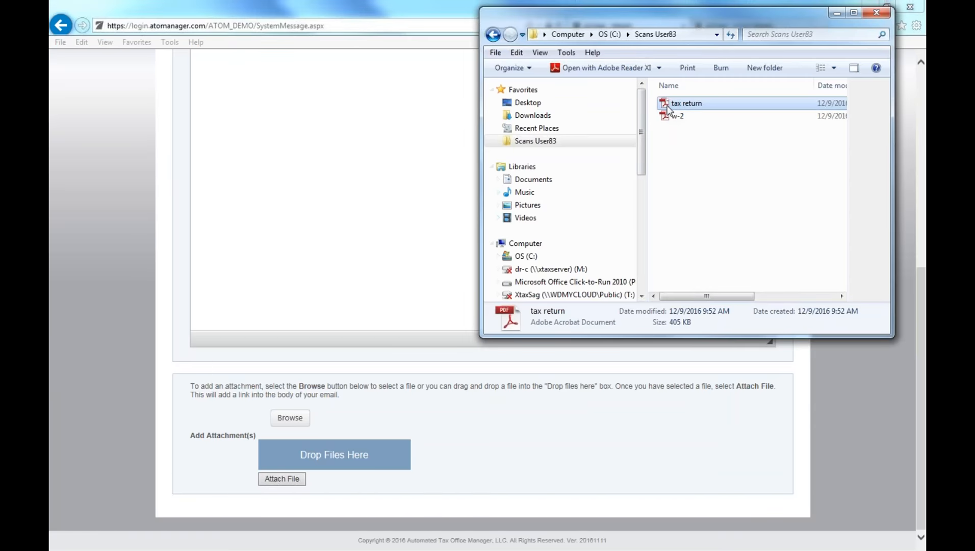
Drop the tax return and w-2 PDFs onto the message and insert them as attachment links.
drag(678, 103, 345, 454)
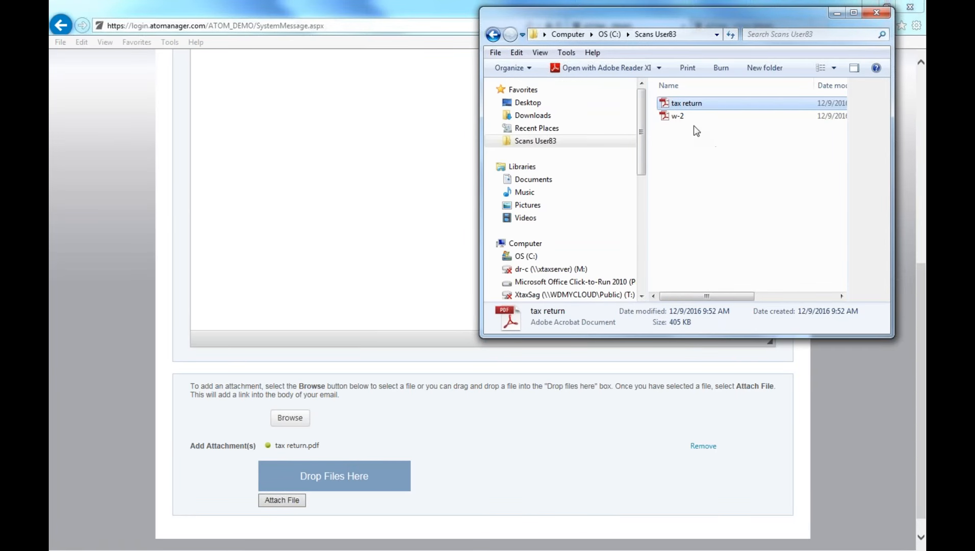
ctrl+click(683, 115)
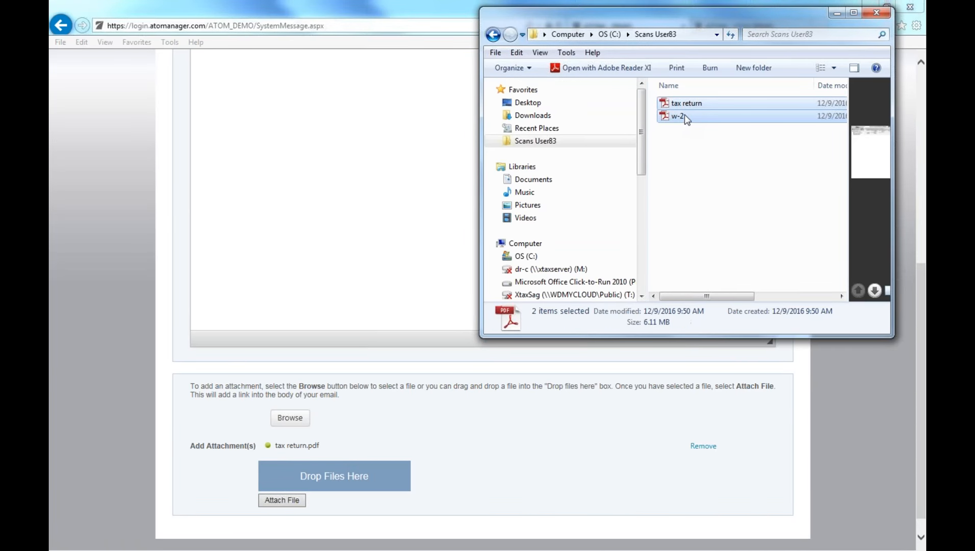
drag(683, 116, 351, 489)
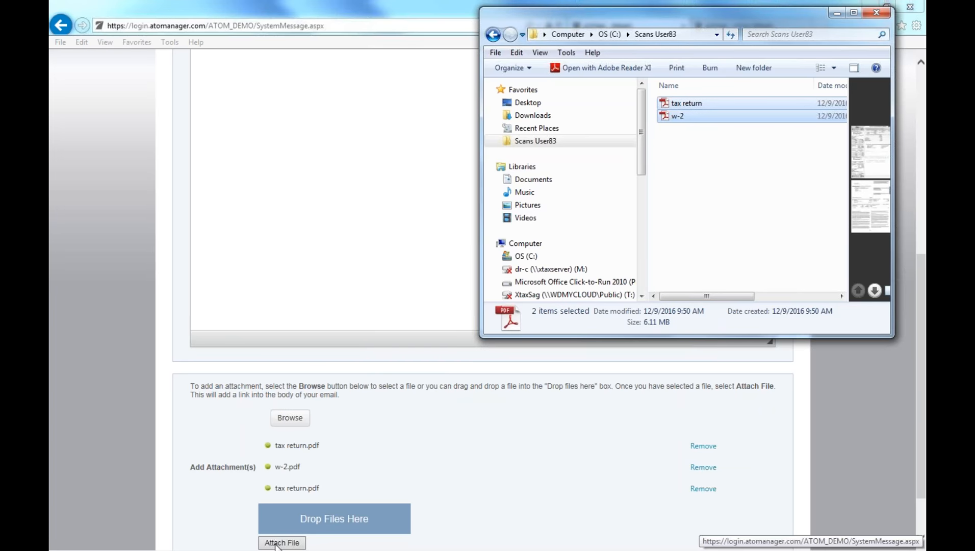
click(281, 542)
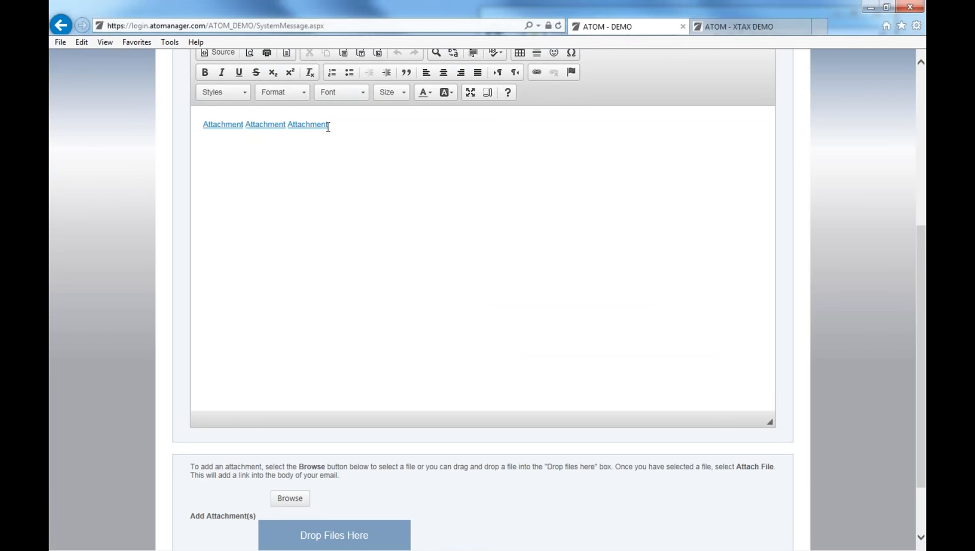
Check the message body's attachment links, then return to the West Saginaw overview page.
scroll(707, 204, up, 5)
scroll(427, 124, down, 1)
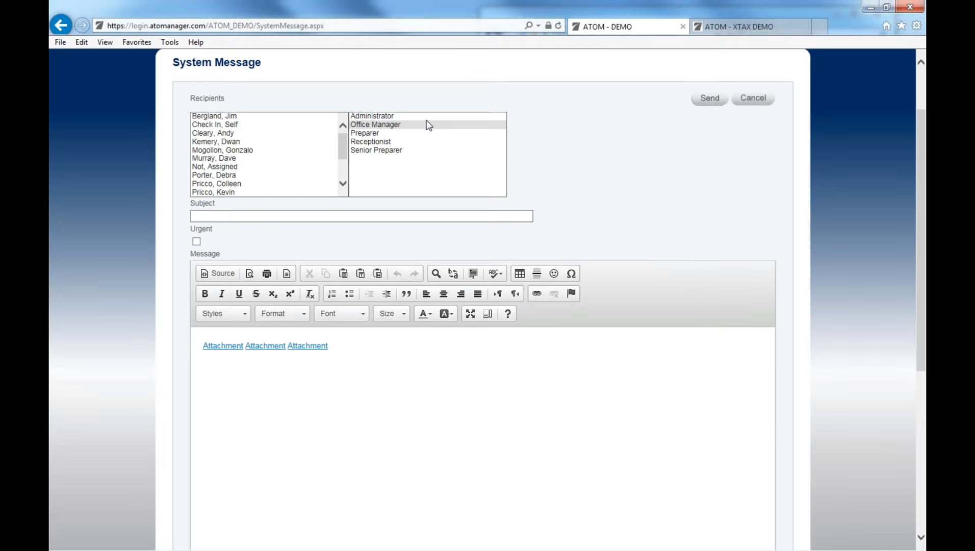
scroll(586, 153, up, 2)
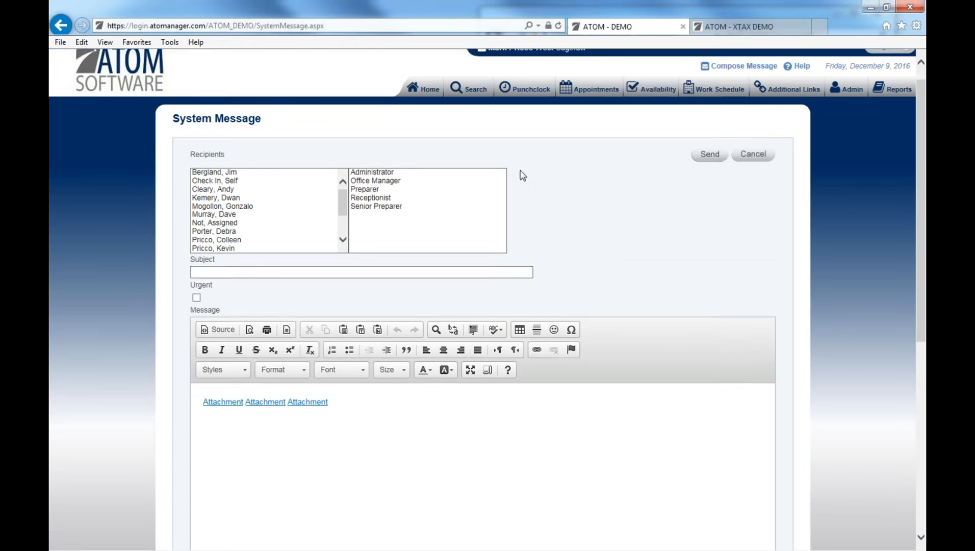
click(423, 107)
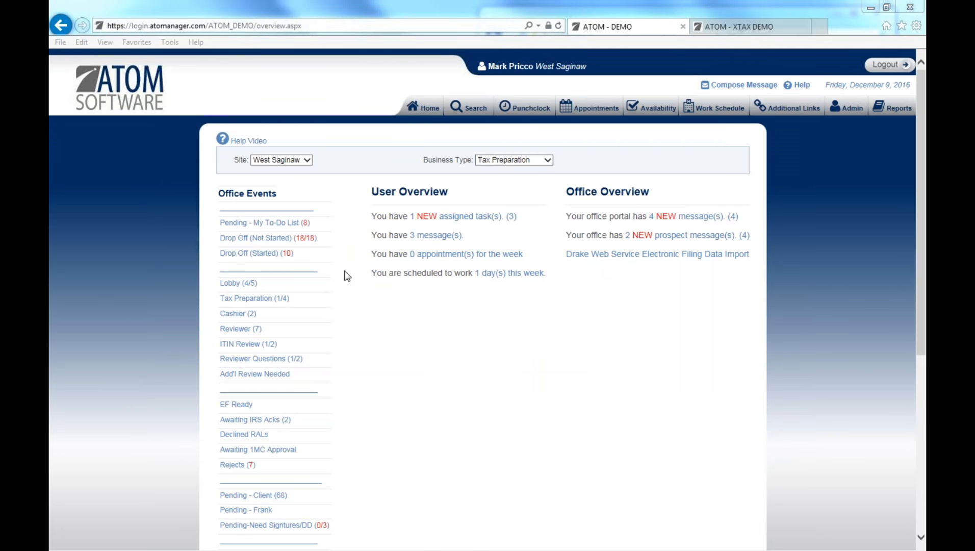
Open the new client portal messages and view the third one, a w2 document upload.
click(671, 219)
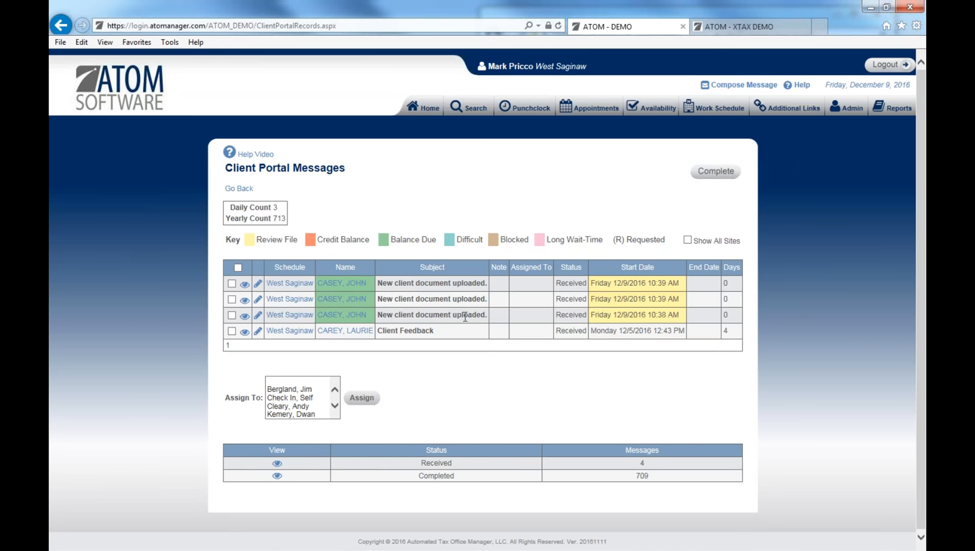
click(246, 317)
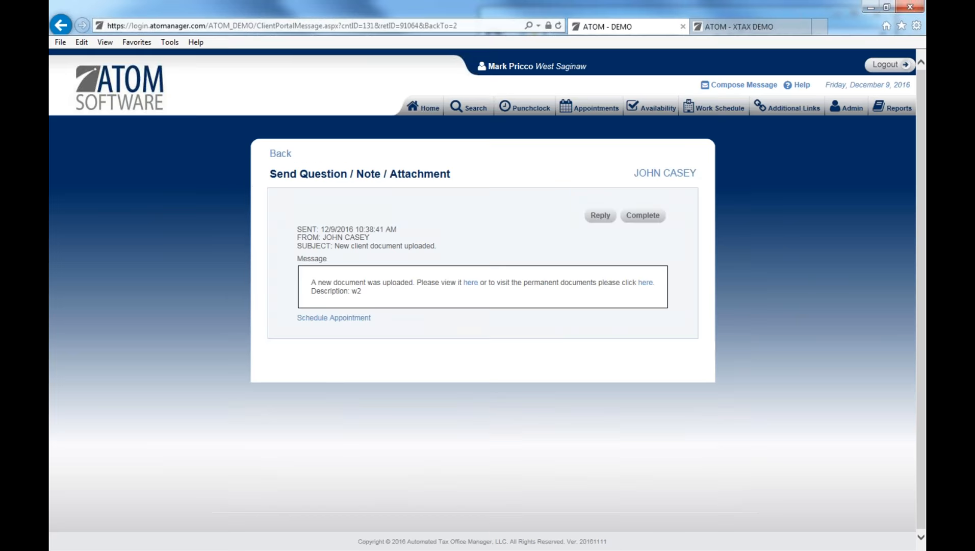
Reply to the w2 upload message with the Docs received template and send it.
click(600, 215)
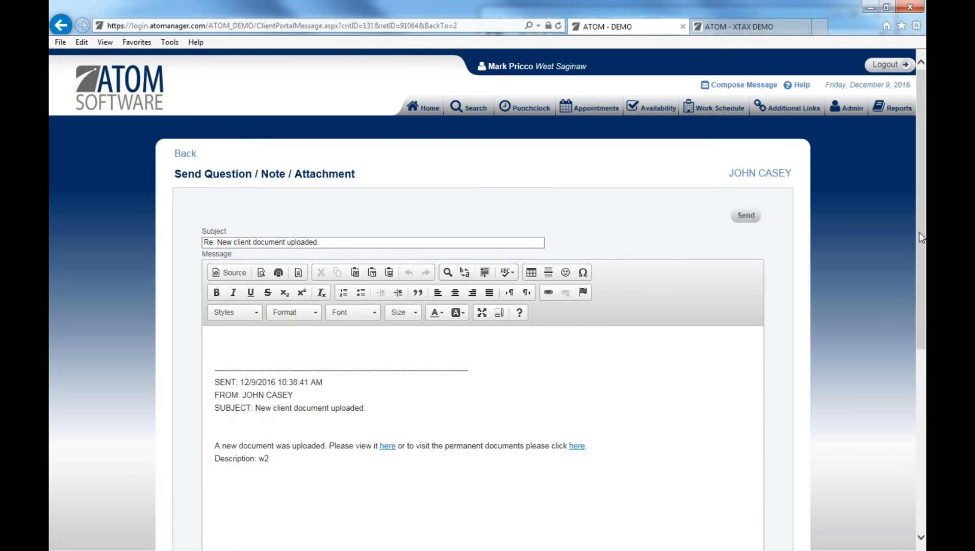
scroll(918, 233, down, 5)
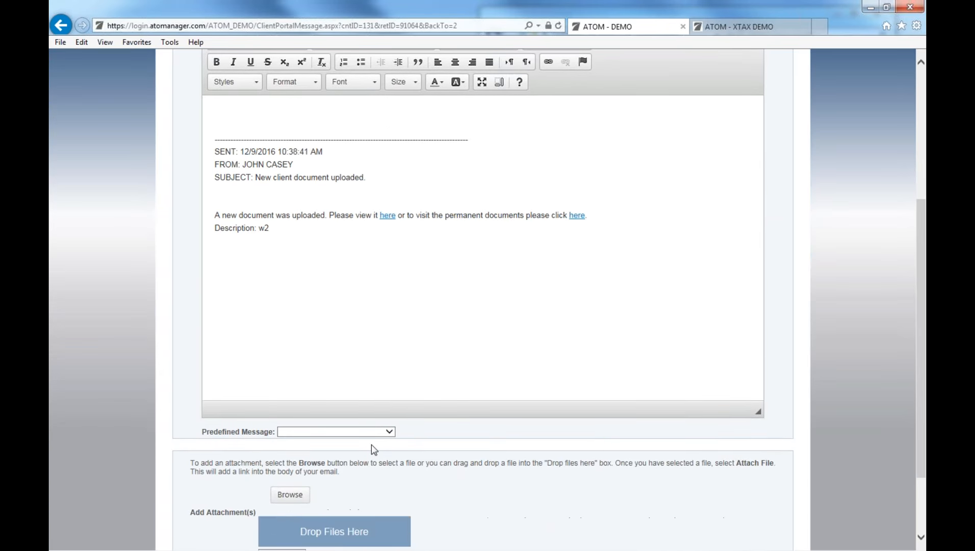
click(296, 432)
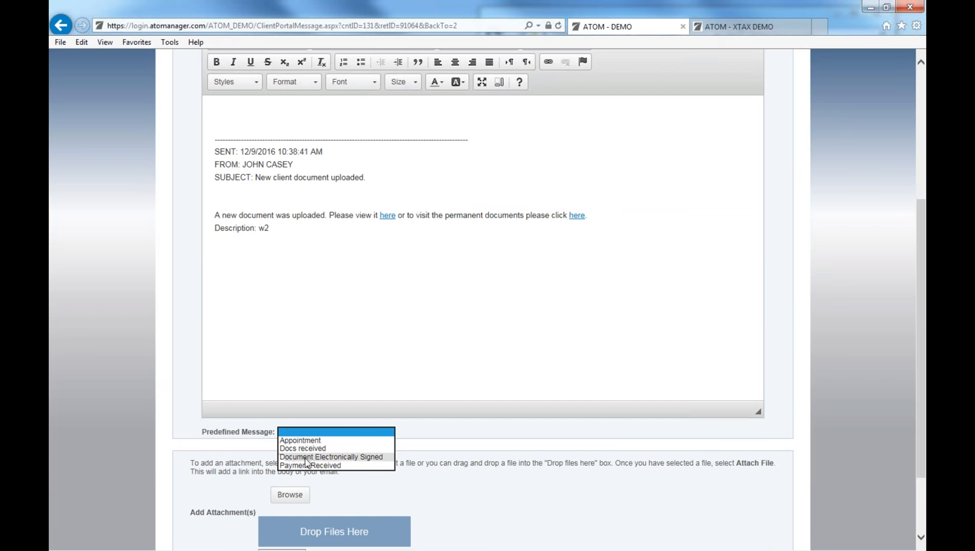
click(306, 448)
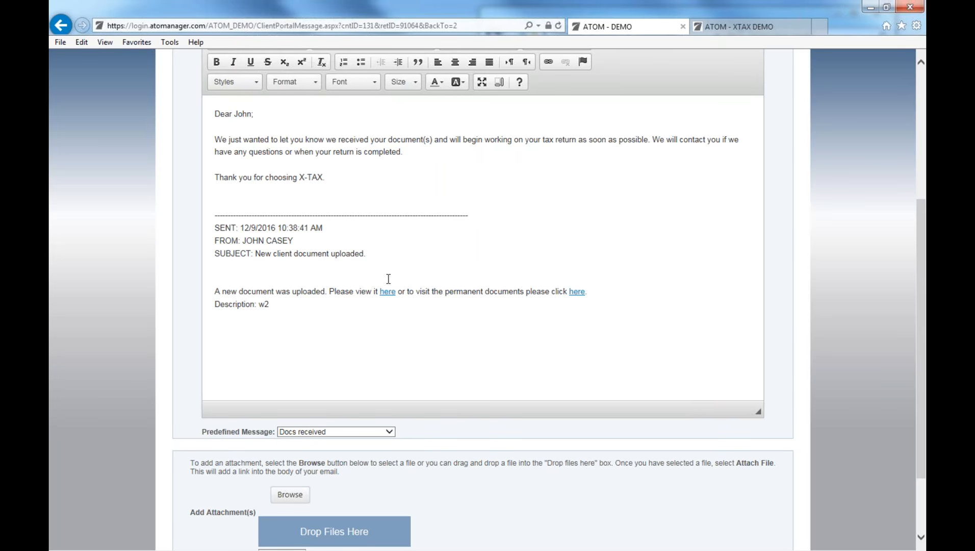
scroll(432, 249, up, 5)
click(747, 215)
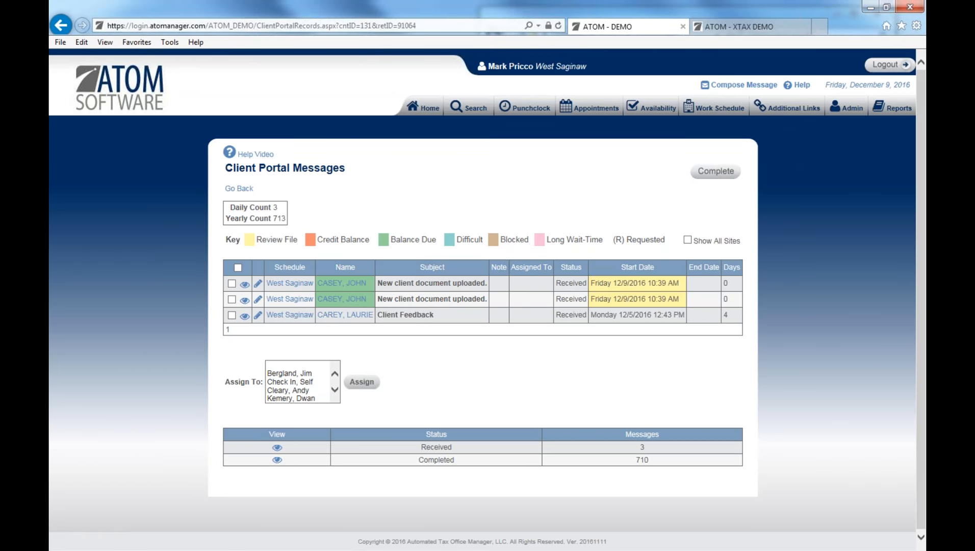
click(231, 283)
Assign the two uploaded-document messages to a staff member.
click(232, 299)
click(336, 394)
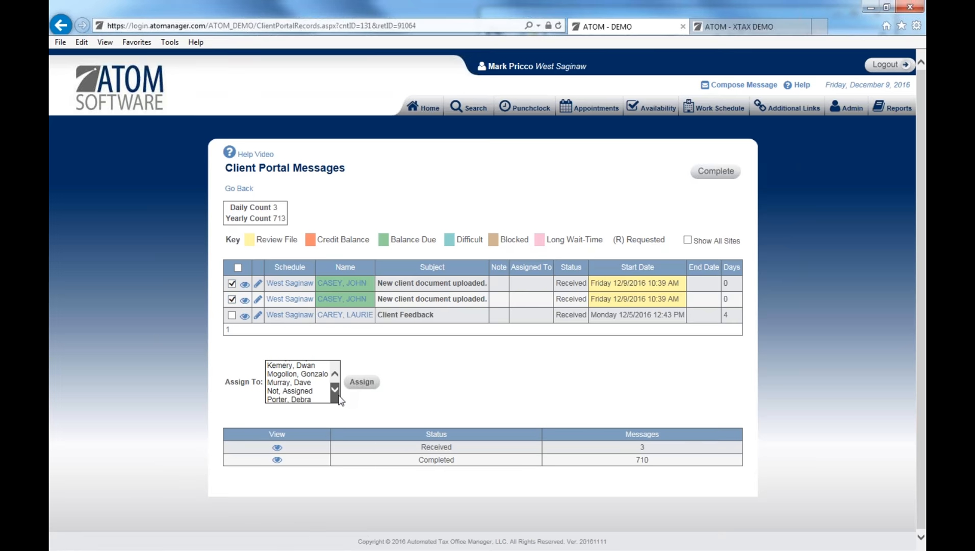
click(290, 390)
click(362, 381)
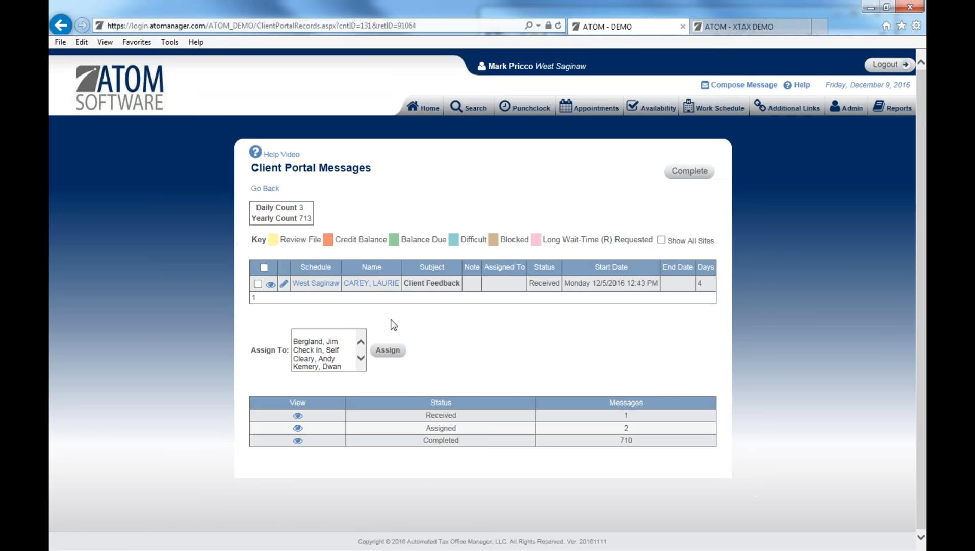
Check the Assigned portal messages view, then go back to the overview home page.
click(426, 108)
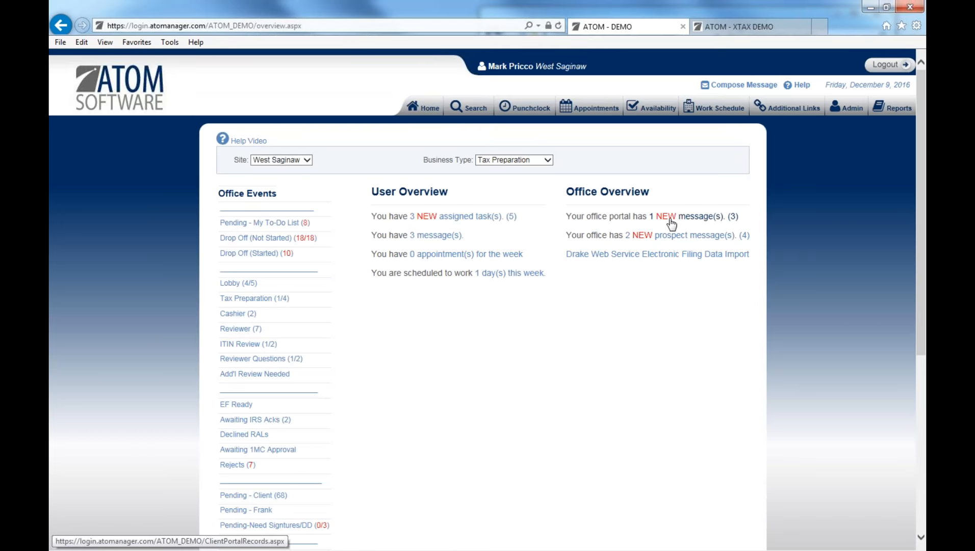
click(670, 219)
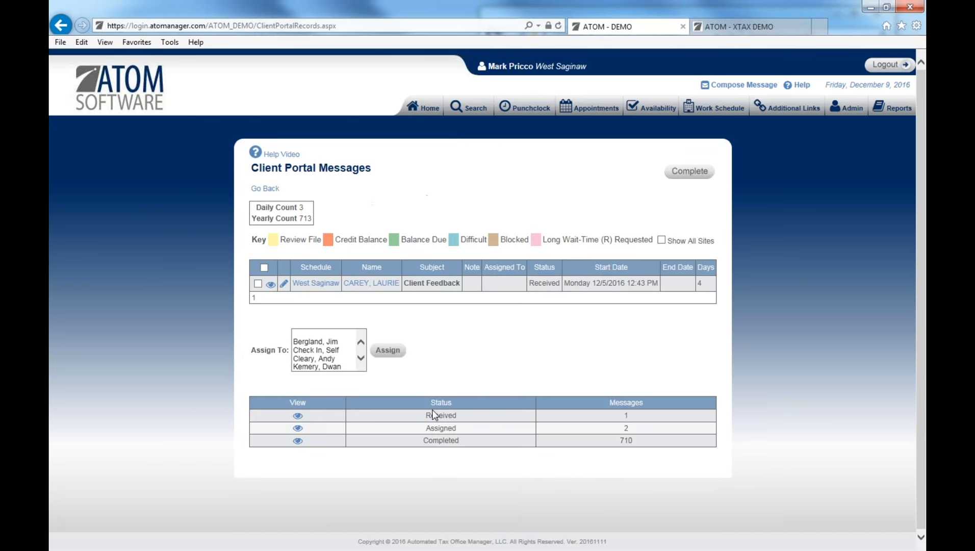
click(297, 427)
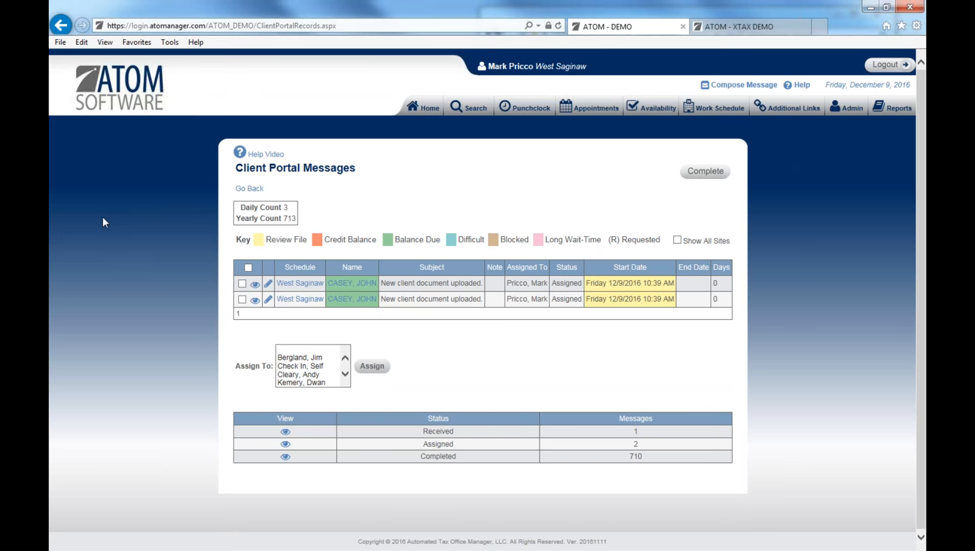
click(413, 107)
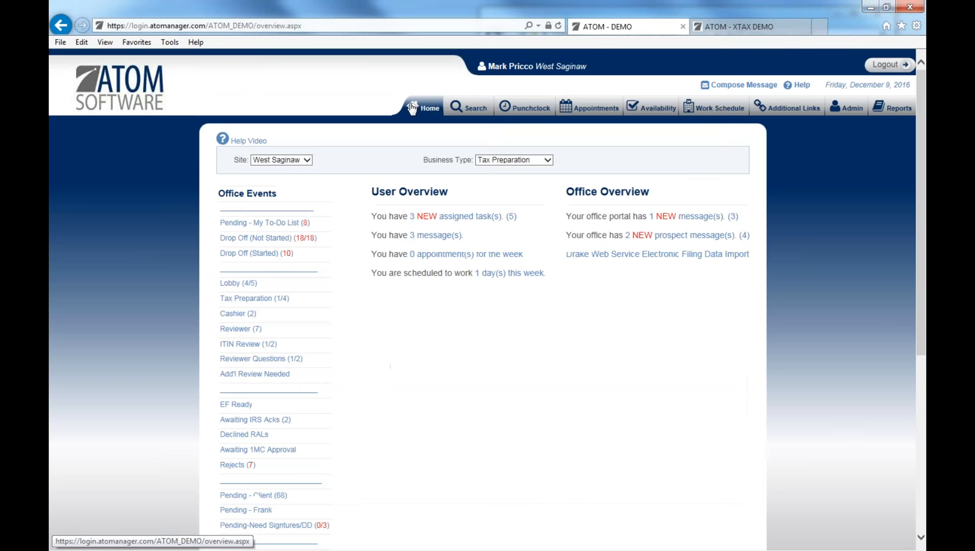
Send the prospect asking about charges the Tax Preparation Fees predefined reply.
click(636, 236)
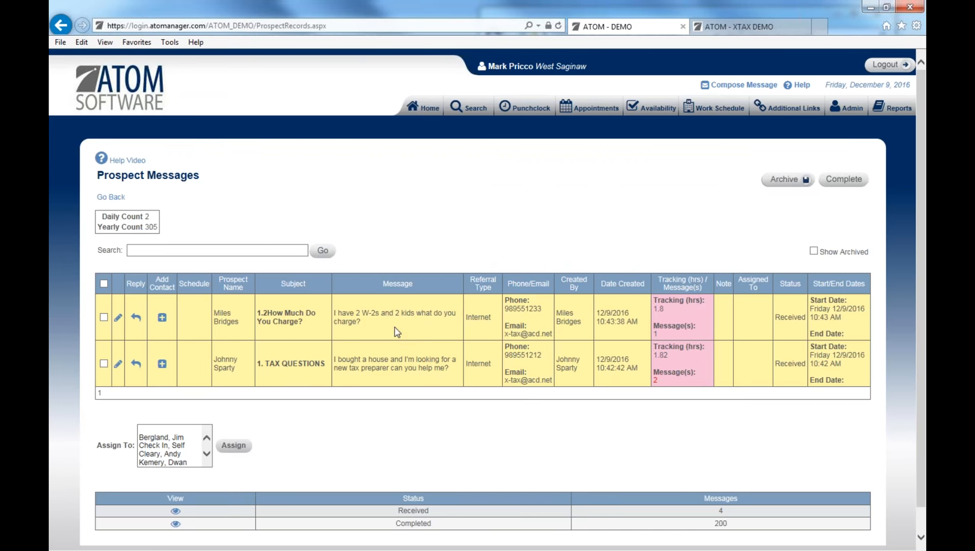
click(136, 317)
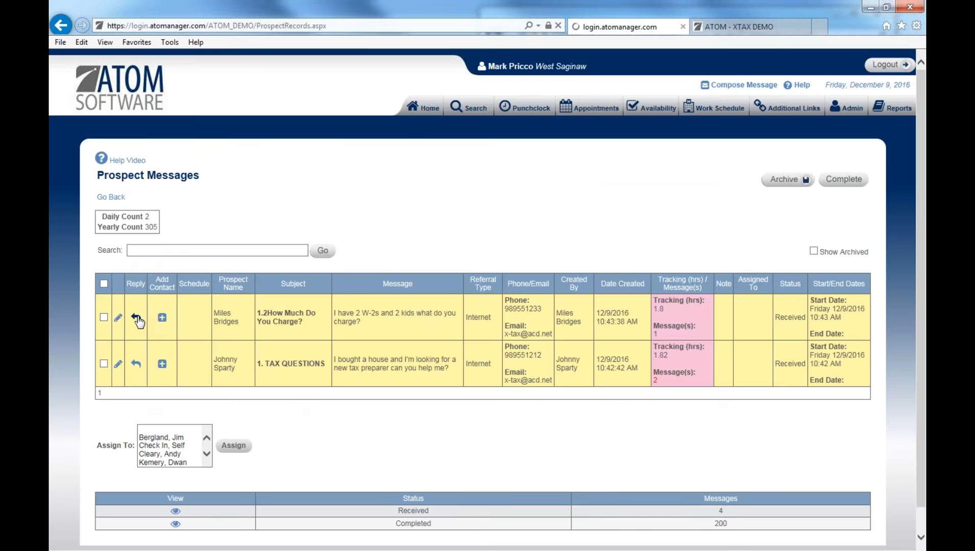
scroll(322, 483, down, 3)
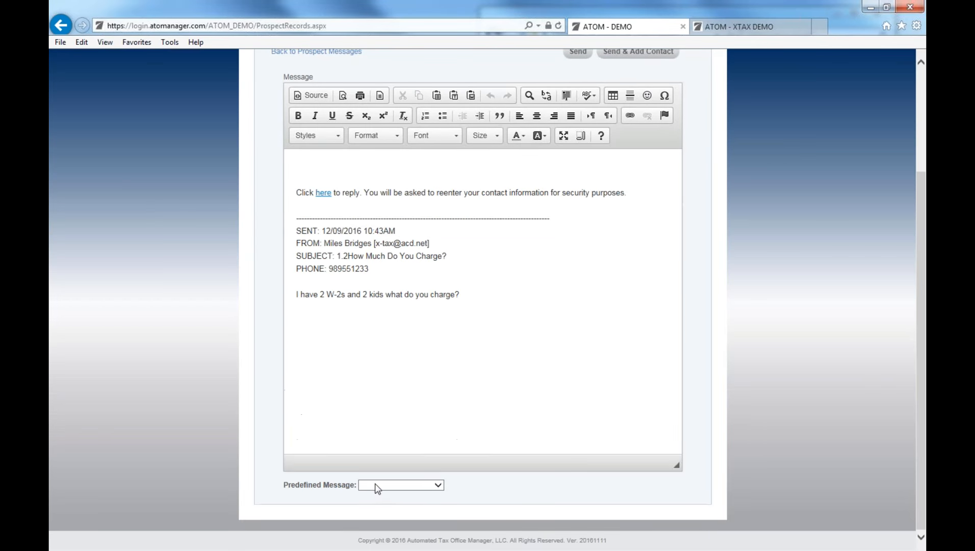
click(377, 487)
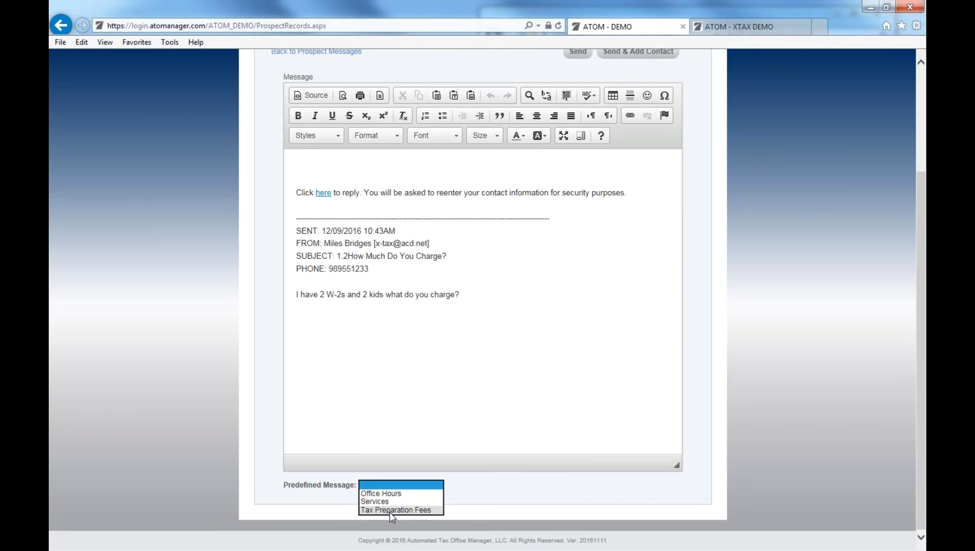
click(389, 509)
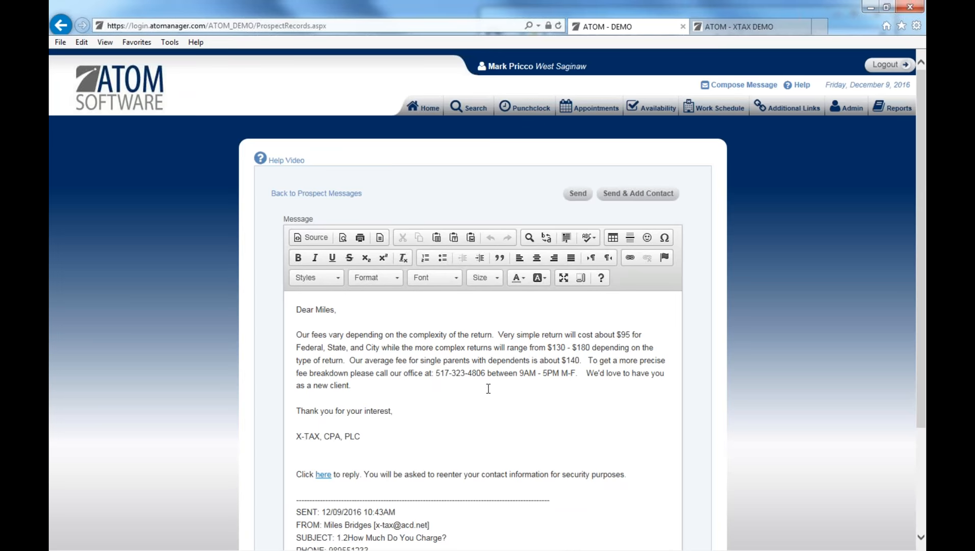
click(578, 193)
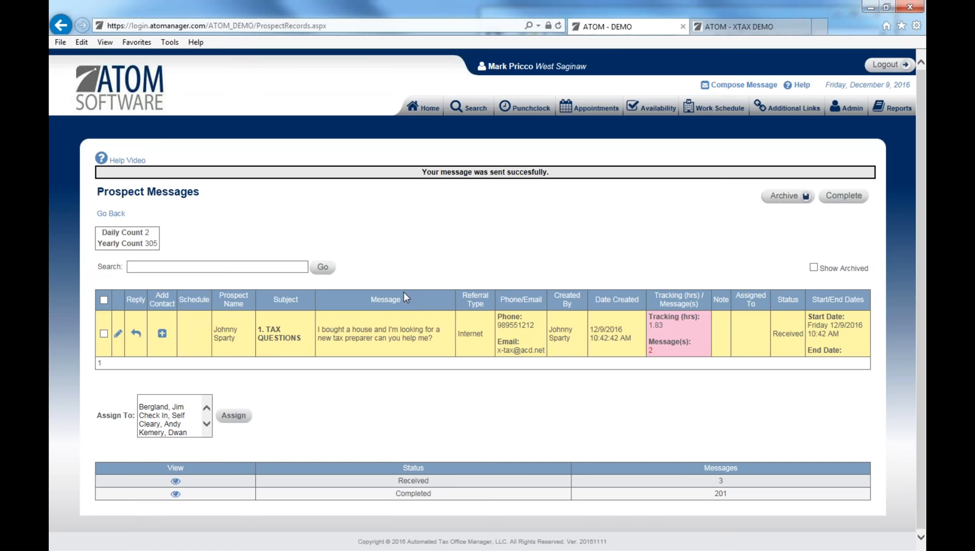
click(104, 333)
click(206, 427)
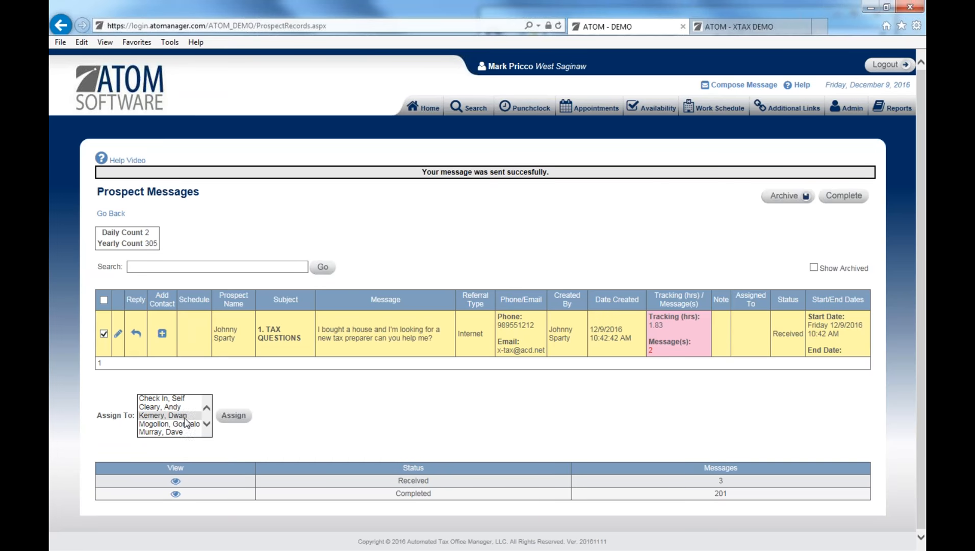
click(104, 336)
Reply to the house-buying prospect with the Services template and add them as a contact.
click(136, 333)
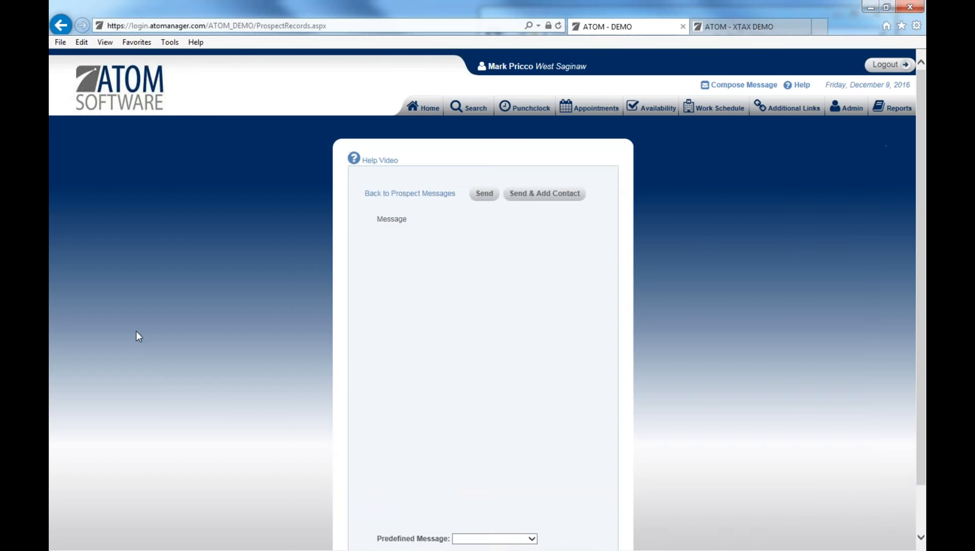
scroll(409, 424, down, 3)
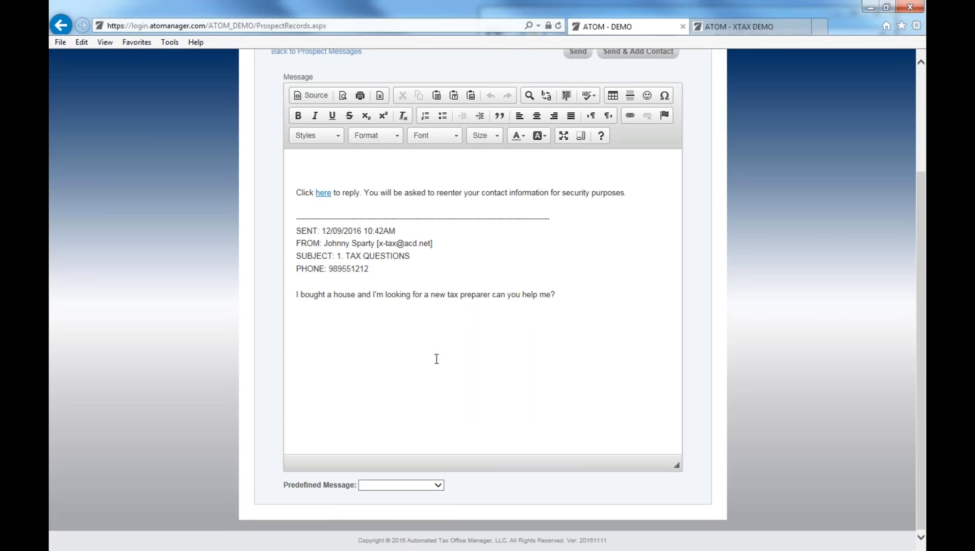
click(412, 484)
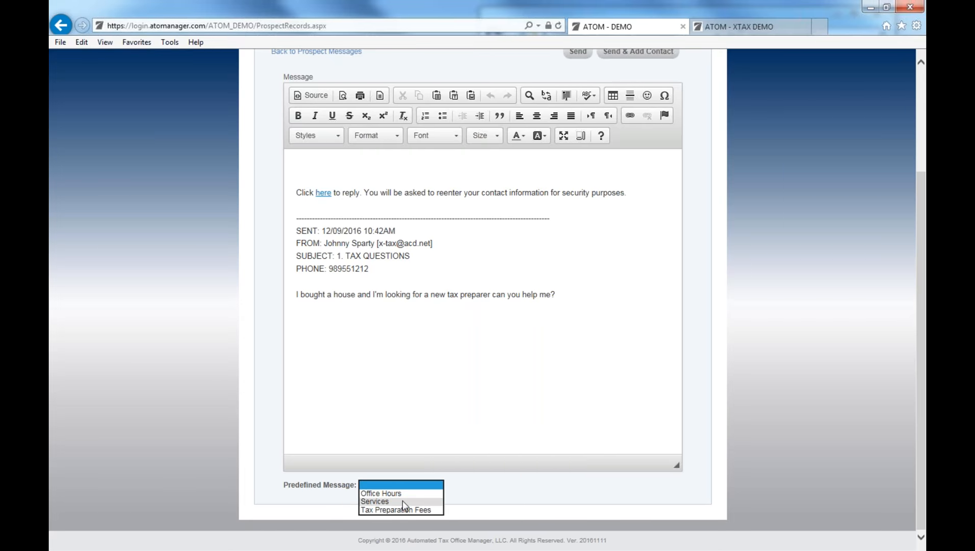
click(402, 501)
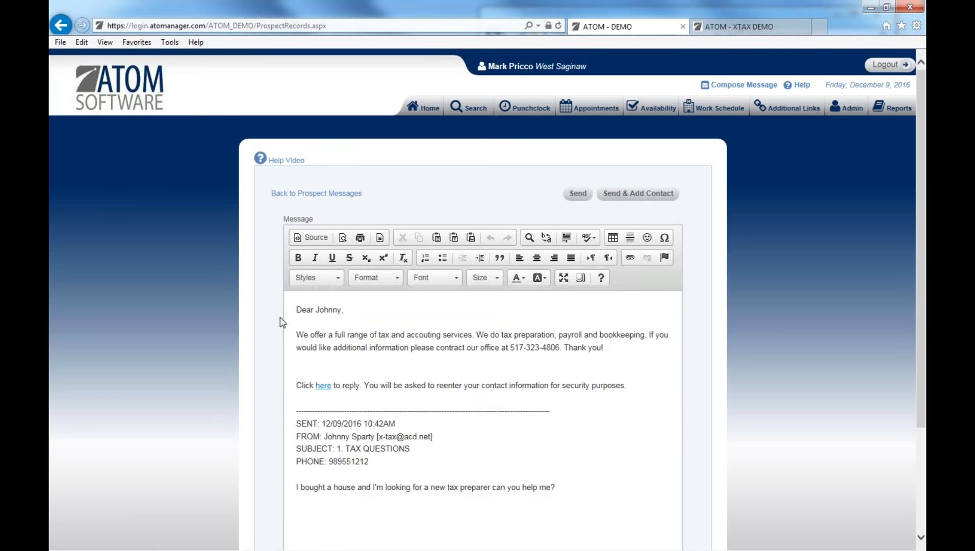
click(632, 199)
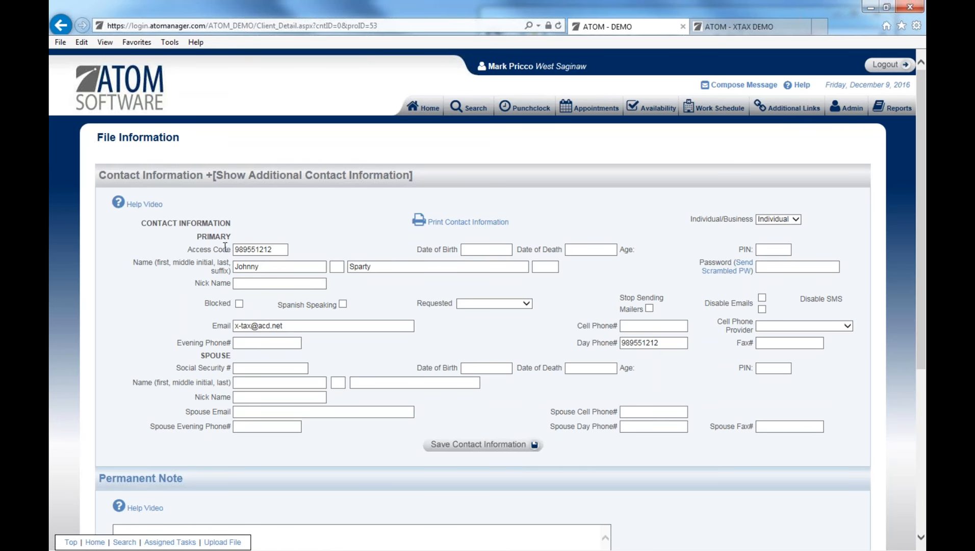
click(256, 249)
Check the new contact's Access Code and Email values and save the contact information.
double_click(256, 249)
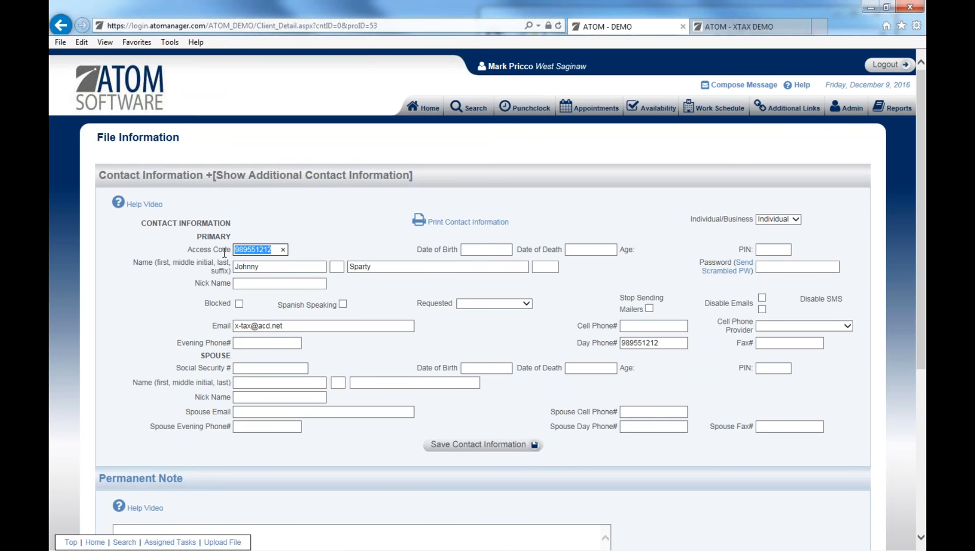
double_click(291, 326)
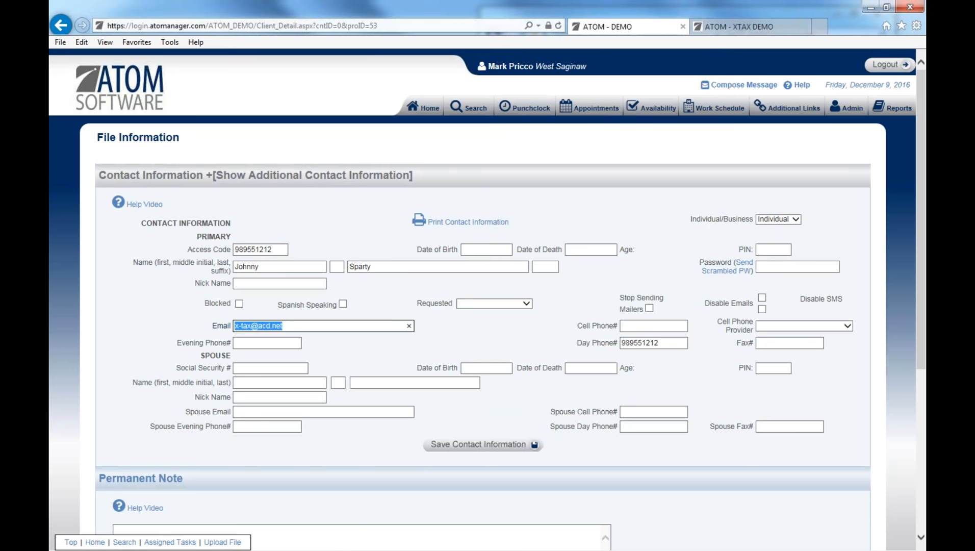
click(482, 447)
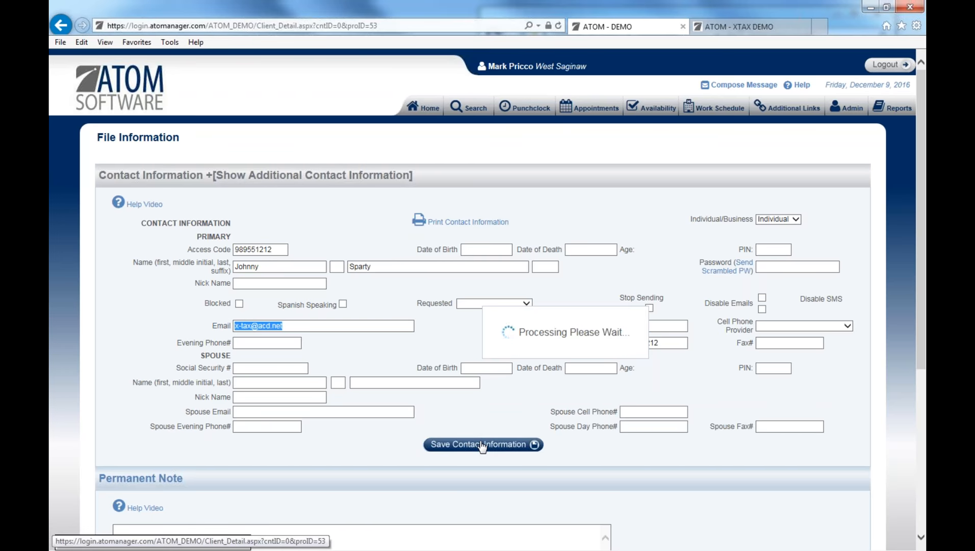
scroll(482, 445, down, 6)
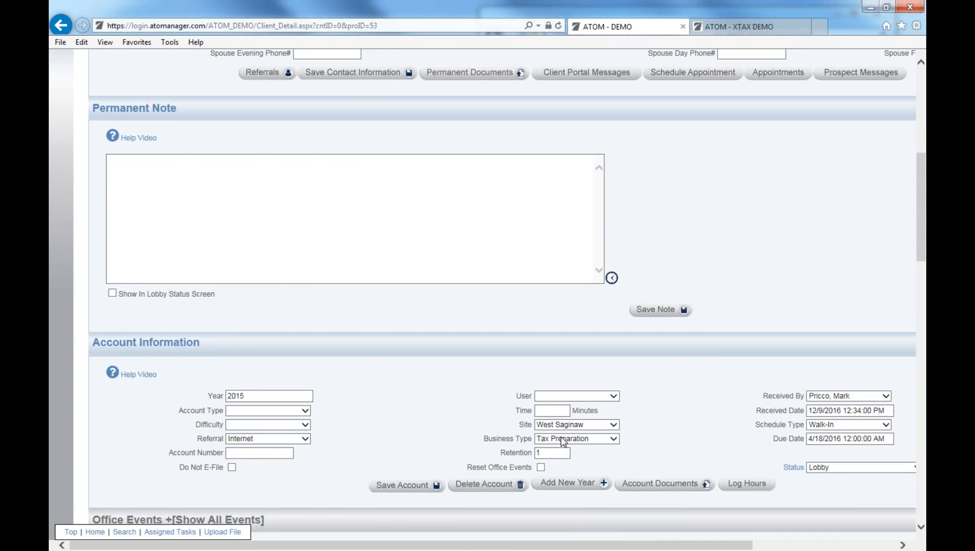
click(71, 531)
scroll(414, 83, up, 2)
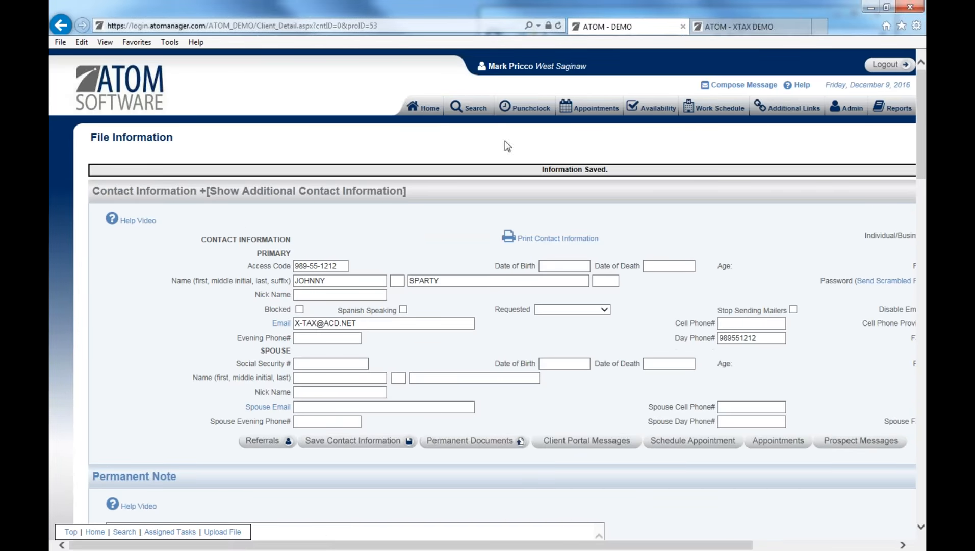
scroll(549, 278, down, 8)
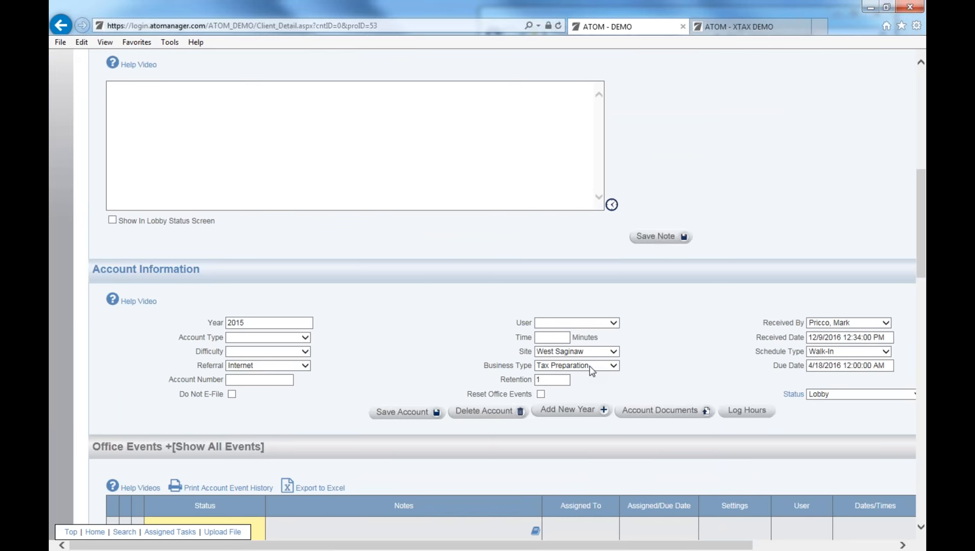
Set the business type to Prospect, enable resetting of office events, and save the account.
click(588, 366)
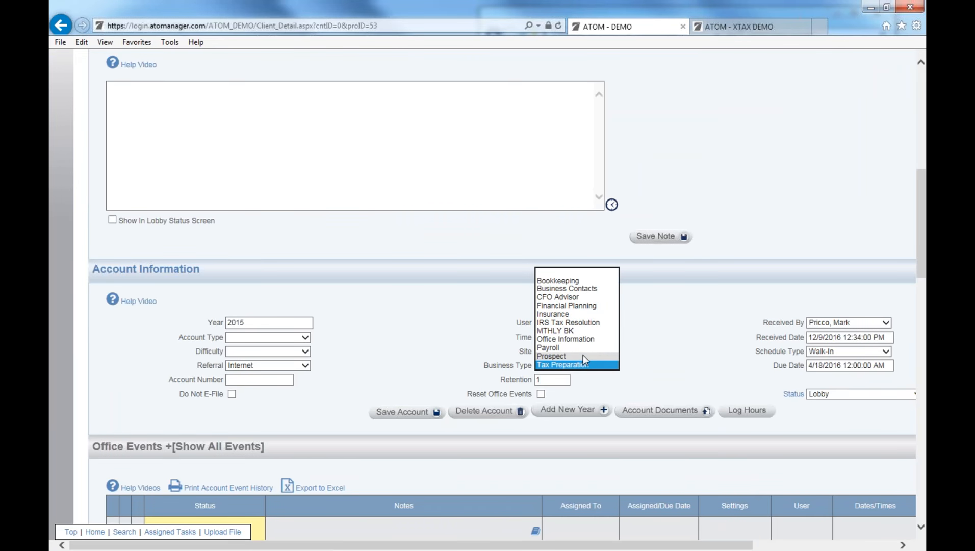
click(582, 354)
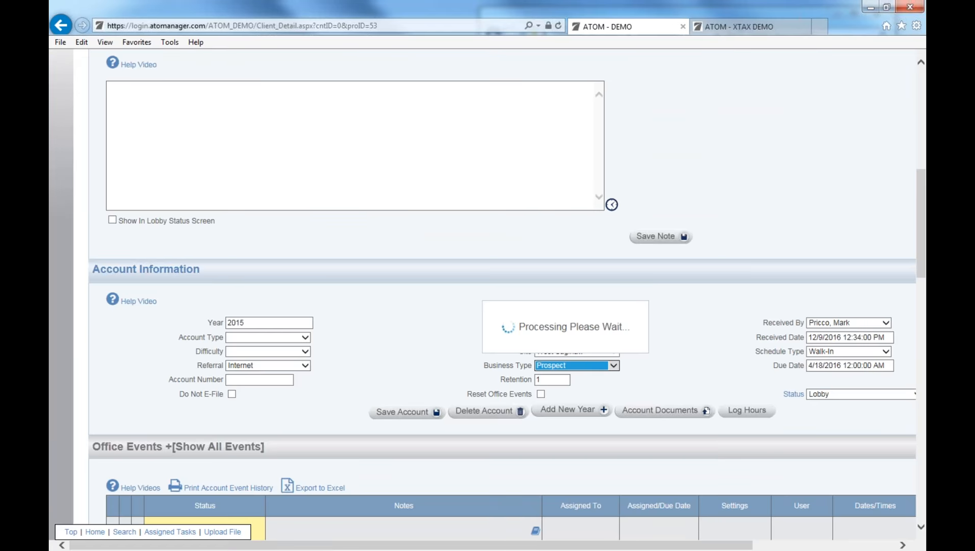
click(540, 394)
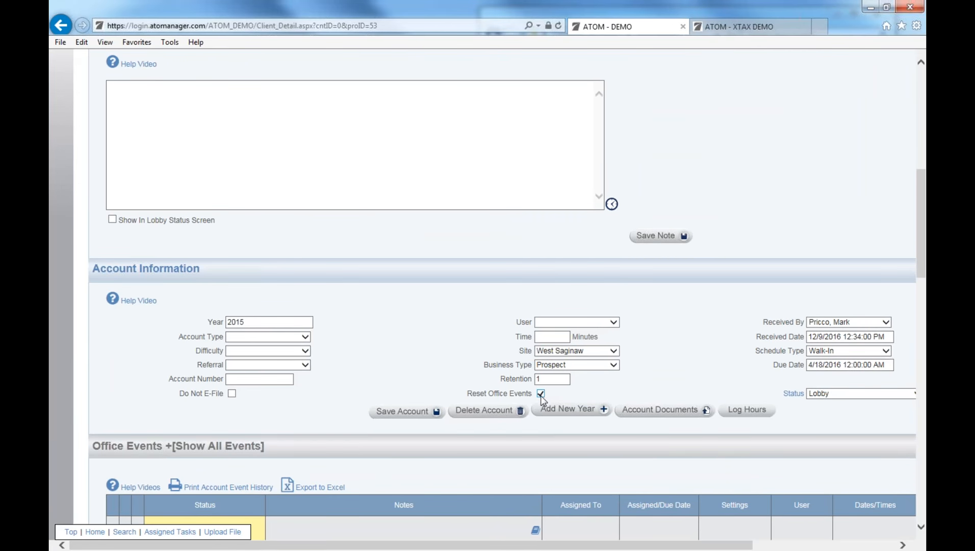
scroll(381, 436, down, 1)
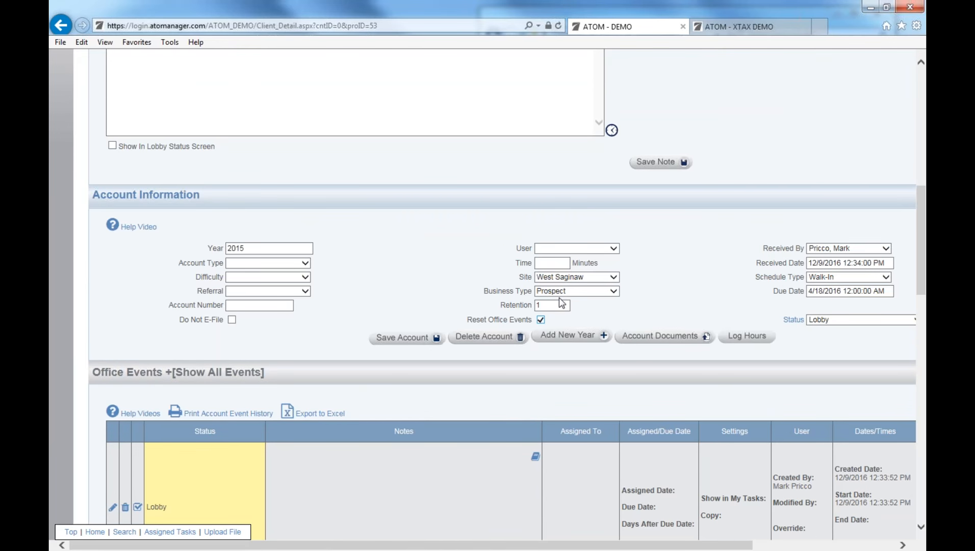
click(413, 340)
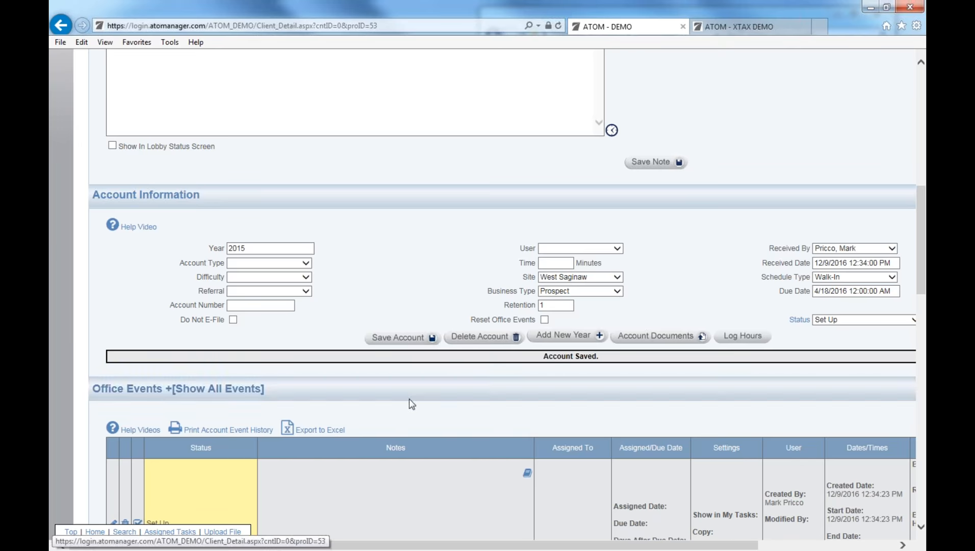
Change the account status to Follow-up Sales Letter and save it.
scroll(409, 399, down, 4)
scroll(419, 386, up, 2)
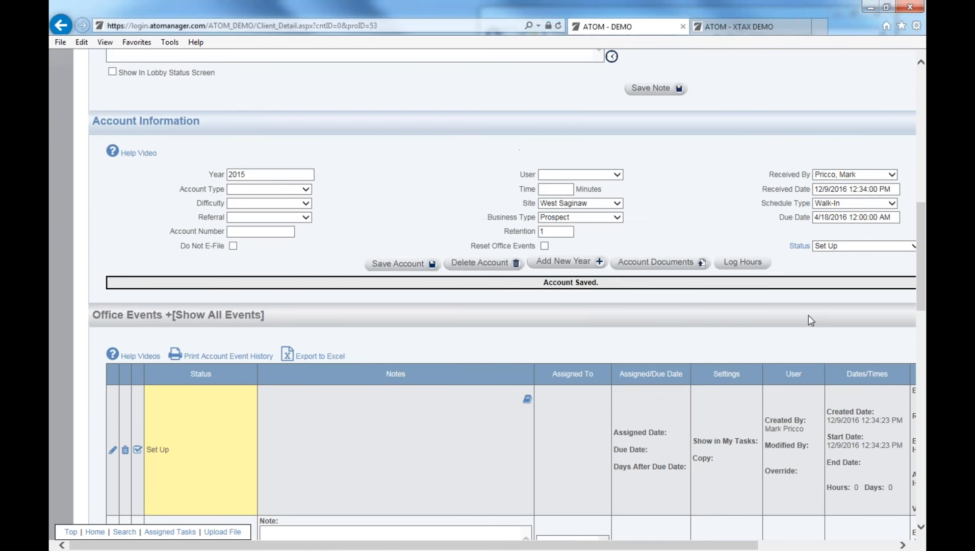
click(839, 255)
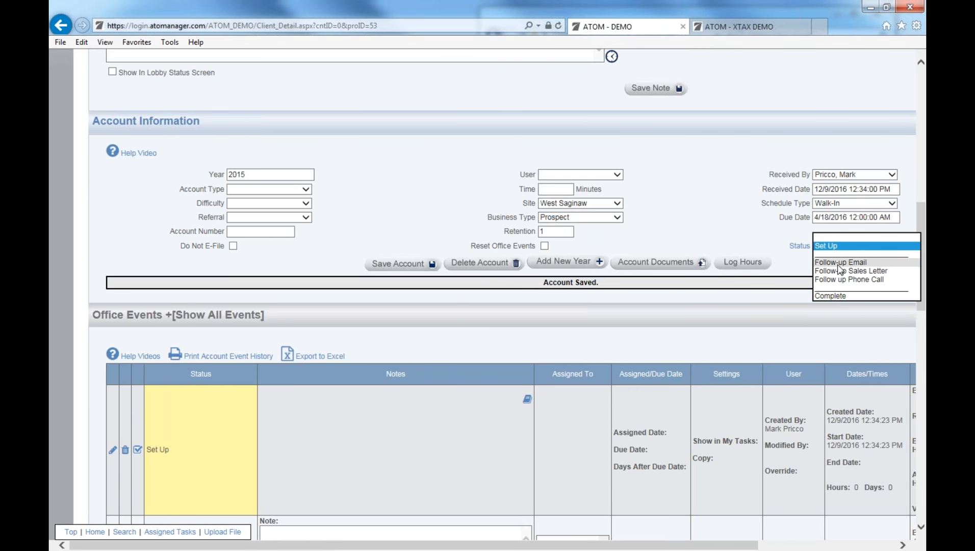
click(840, 271)
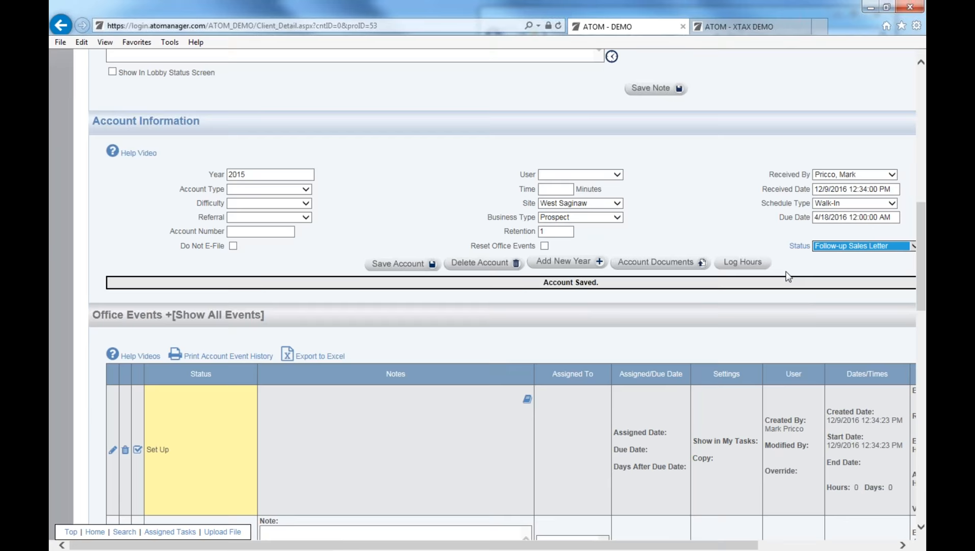
click(384, 266)
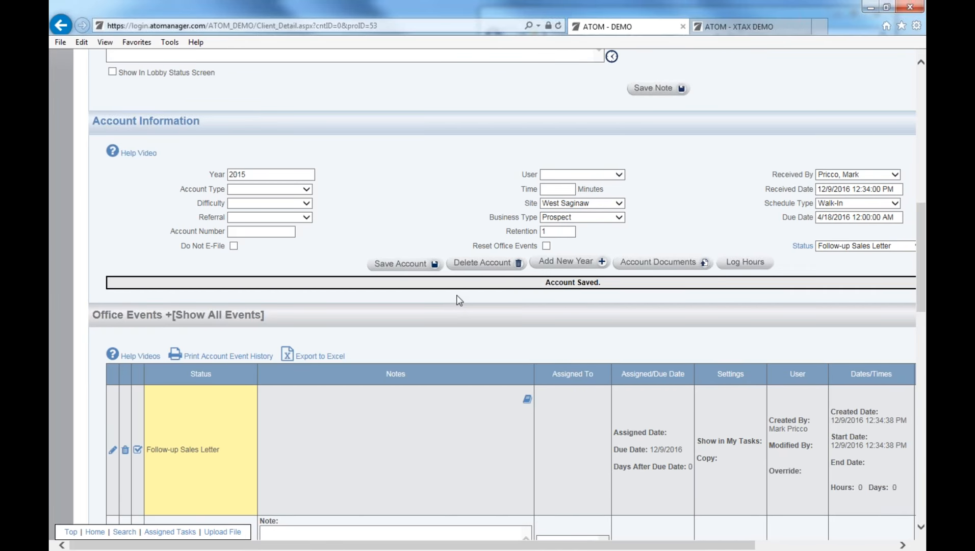
scroll(457, 294, up, 10)
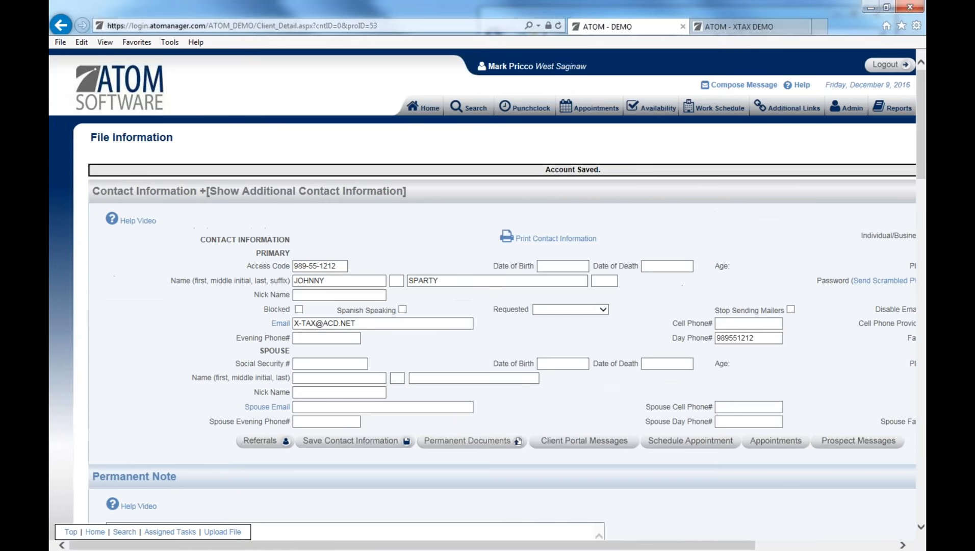
Return to the West Saginaw overview page showing prospect messages and new assigned tasks.
click(426, 106)
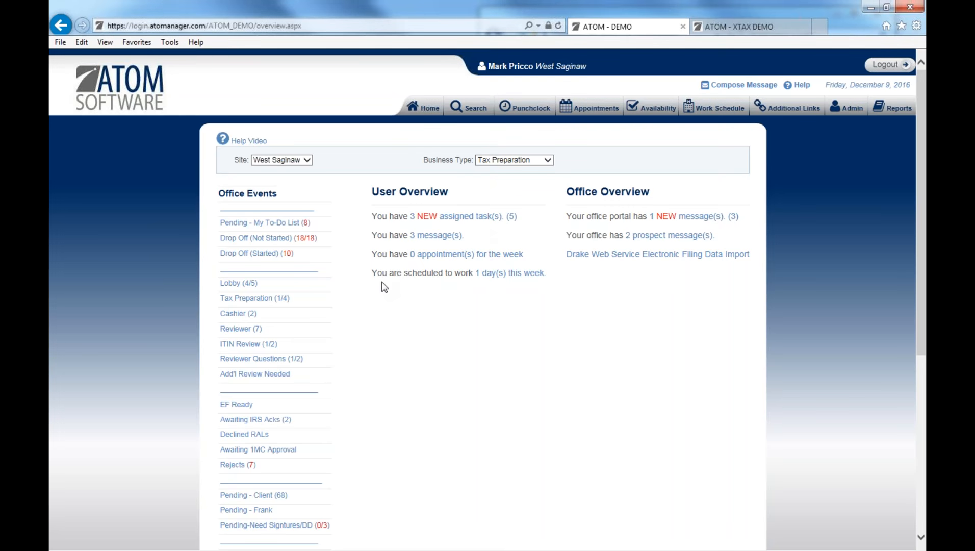
On the XTAX demo site, open the contact Search Criteria form with the caret in Last Name.
click(758, 29)
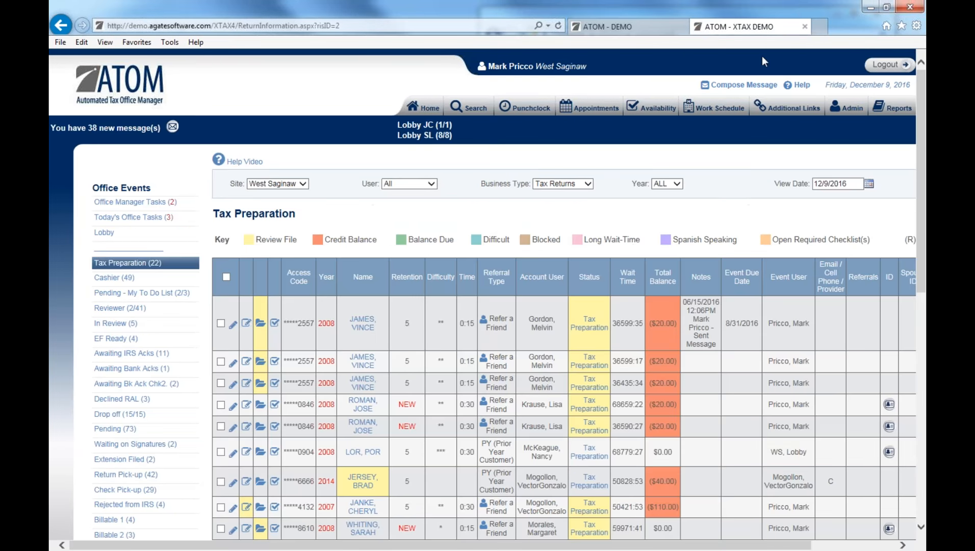
click(473, 113)
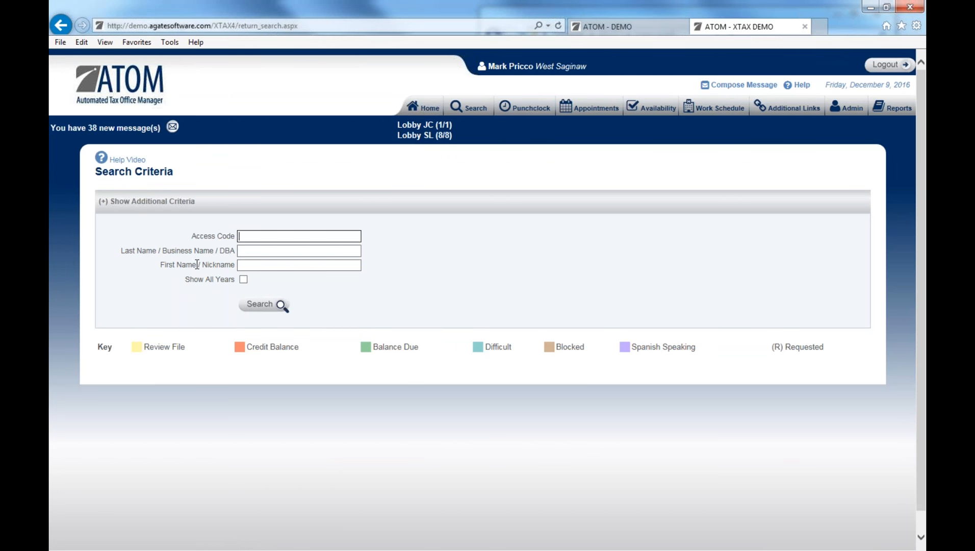
click(244, 251)
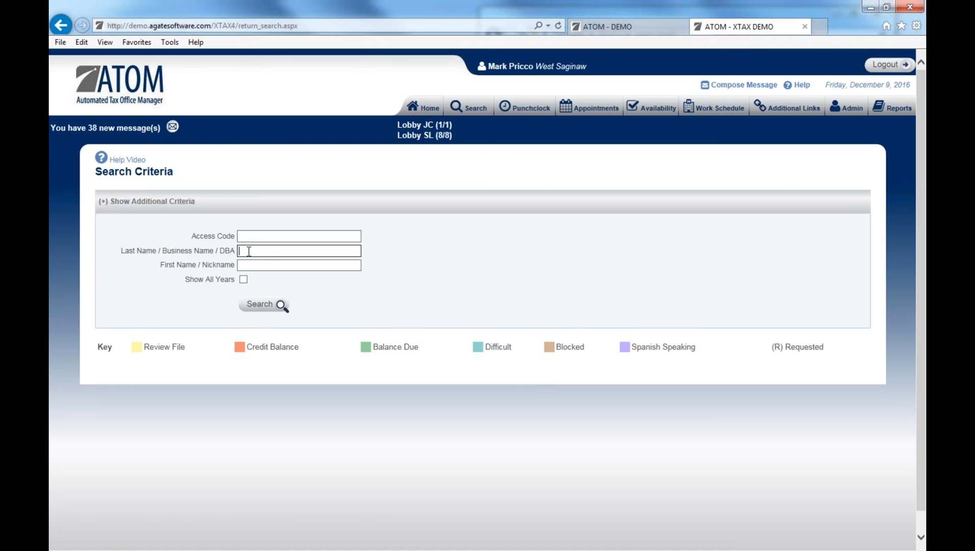
click(249, 266)
click(249, 253)
click(249, 265)
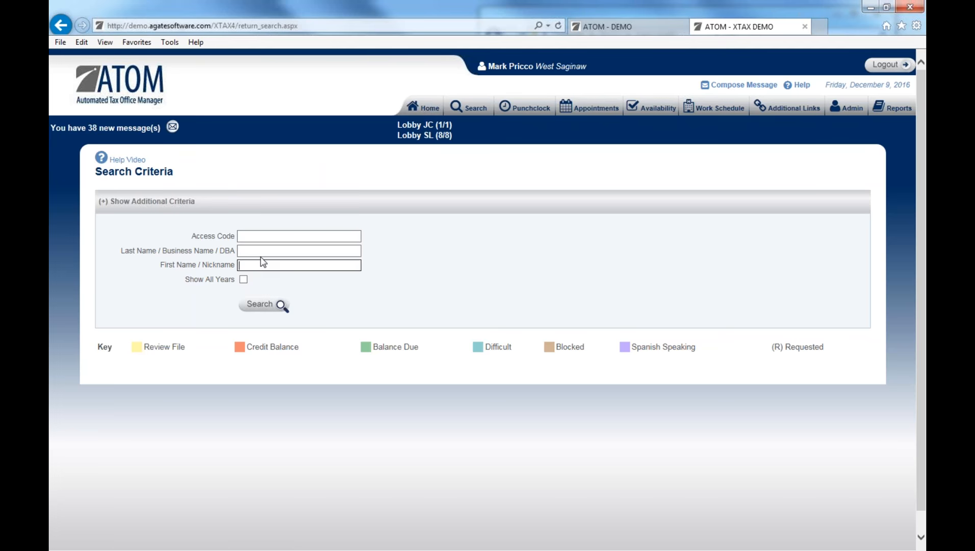
click(255, 248)
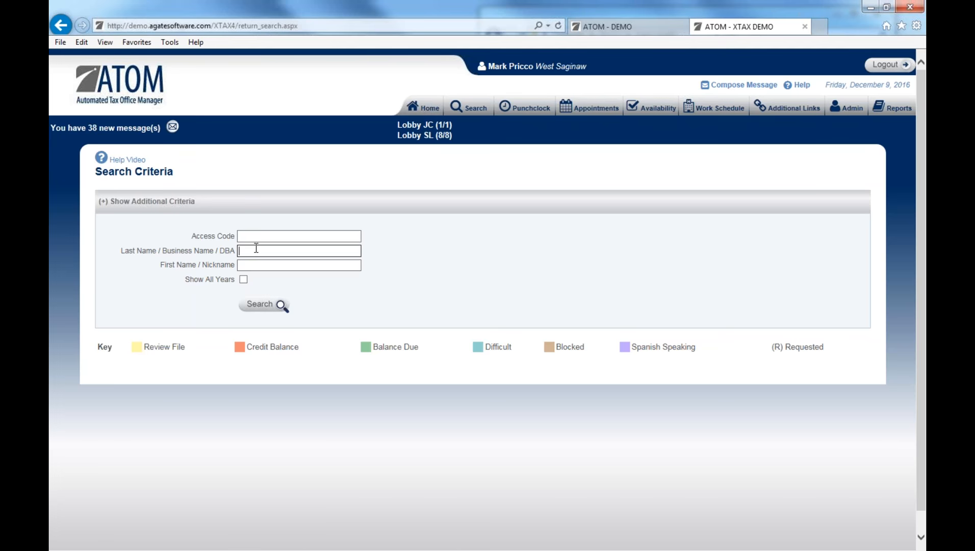
Search contacts by the client's last and first name, which returns No Records Found.
key(Tab)
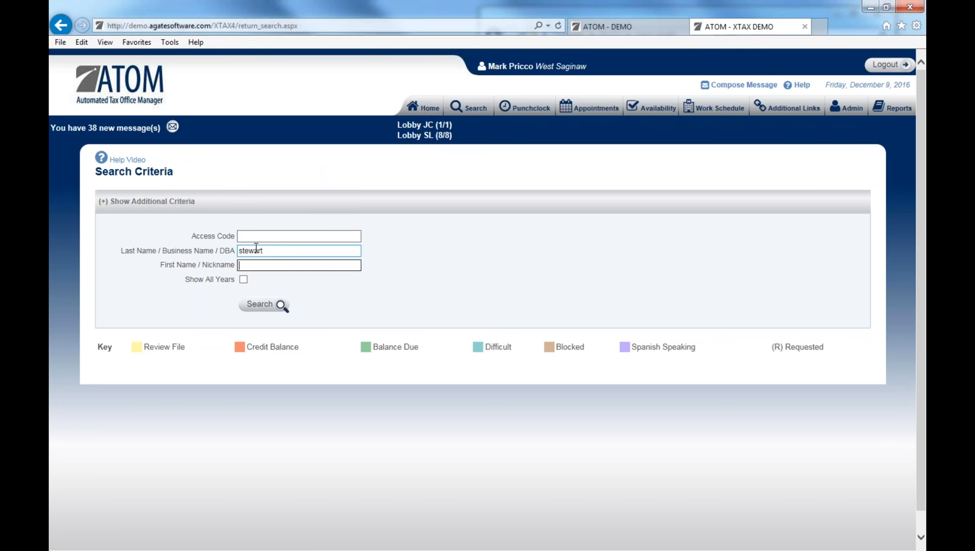
key(Return)
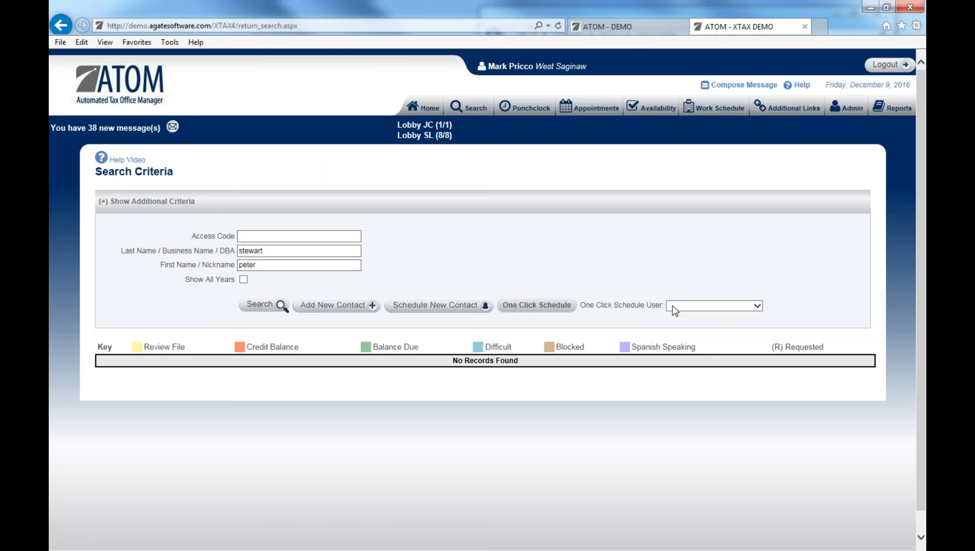
Pick the logged-in user for one-click scheduling and book a 12/9/2016 1:45 PM, 60-minute appointment.
click(696, 307)
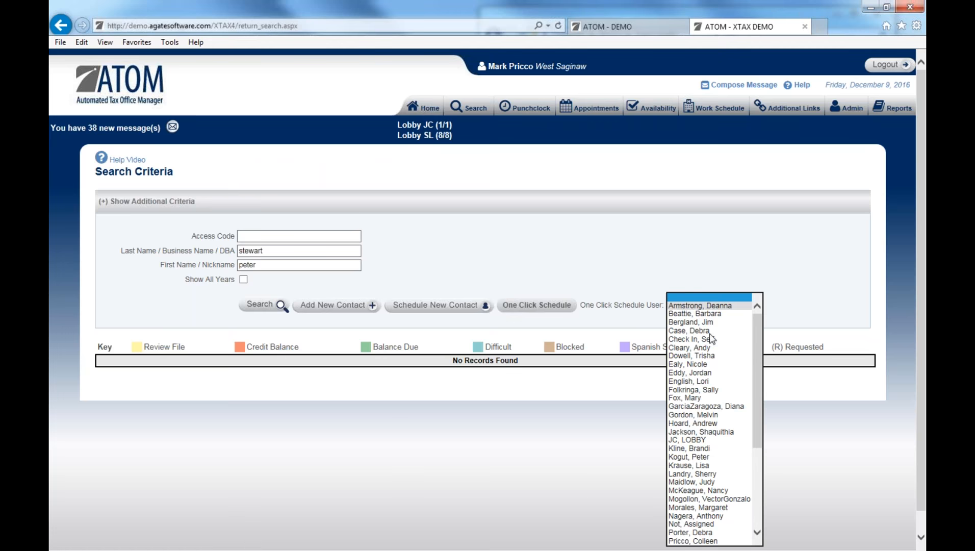
scroll(712, 494, down, 1)
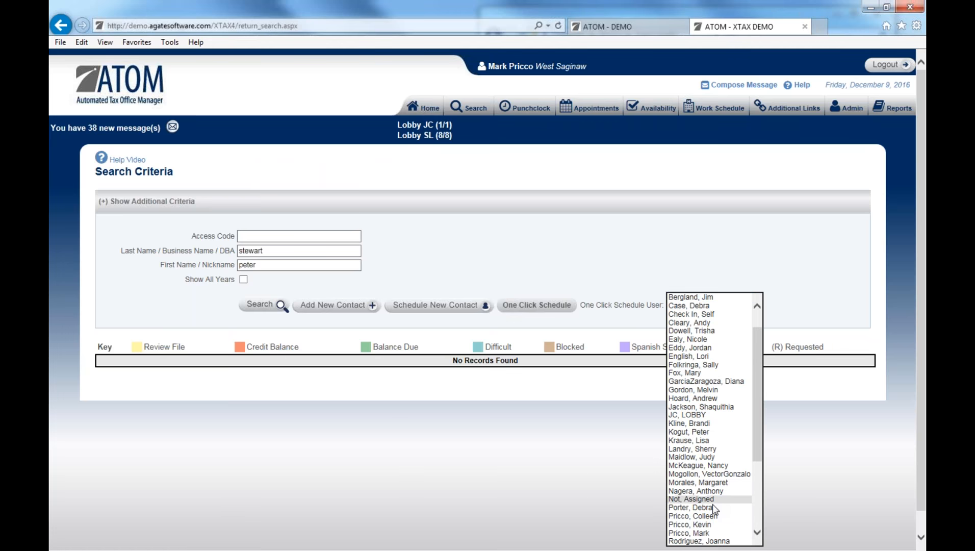
click(710, 534)
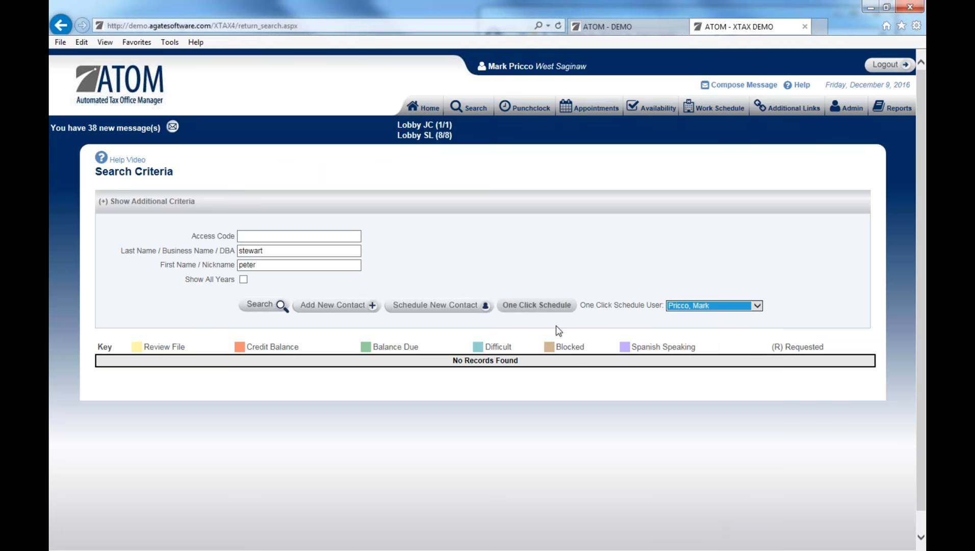
click(535, 309)
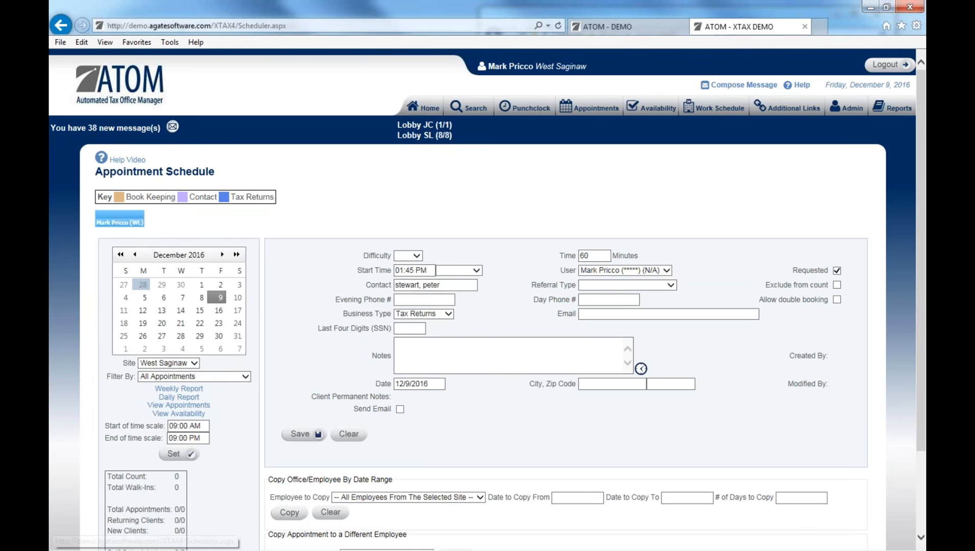
Save the 12/9/2016 appointment and return to the main ATOM demo overview page.
click(305, 435)
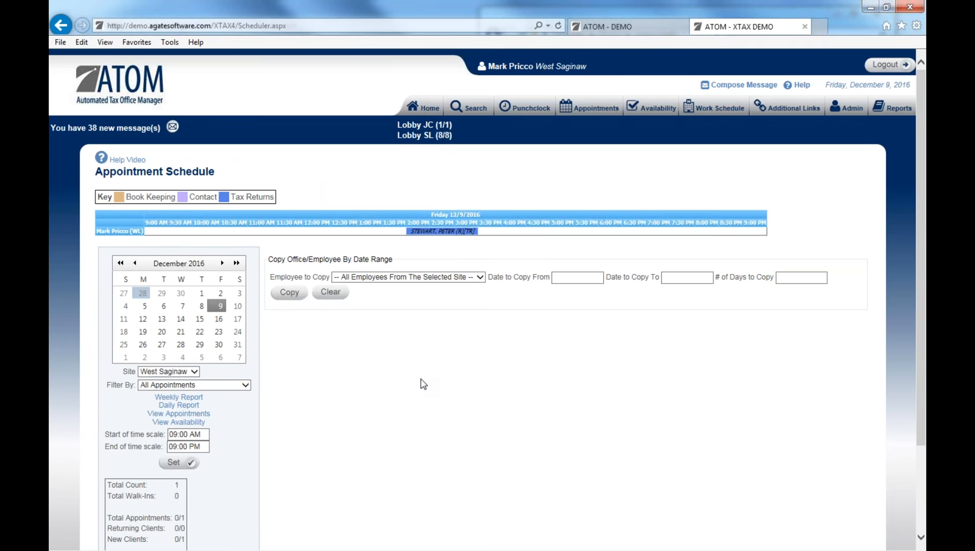
click(632, 28)
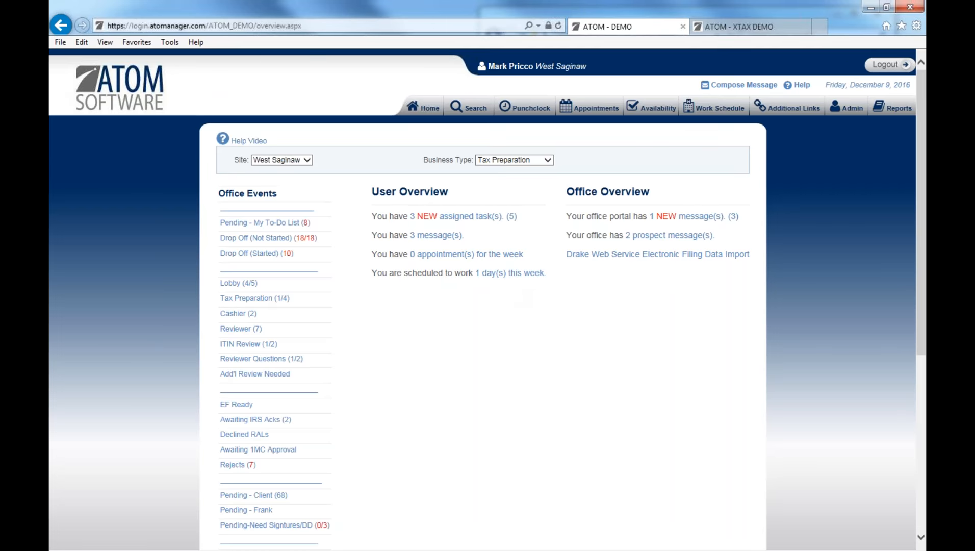
Search contacts by a common last name and review the matching clients' balances and statuses.
click(473, 108)
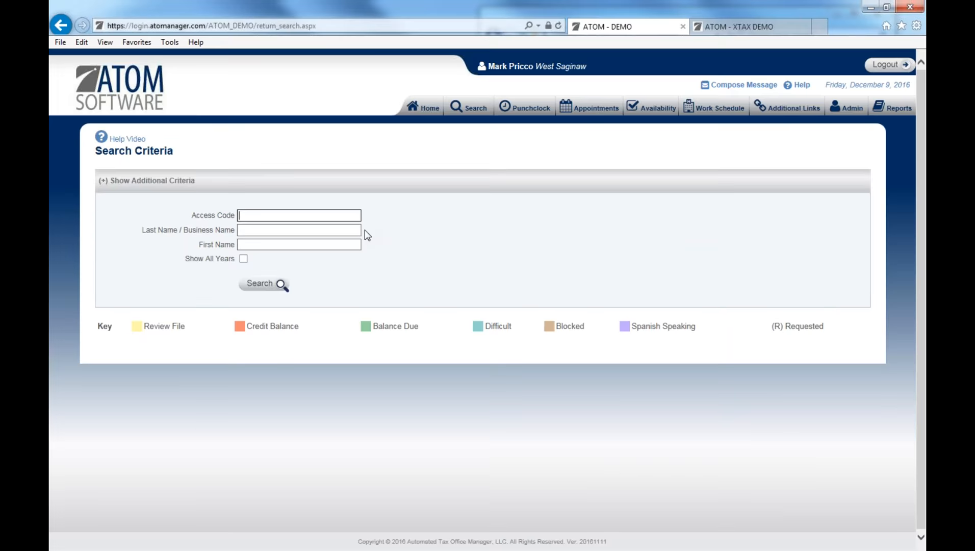
click(307, 231)
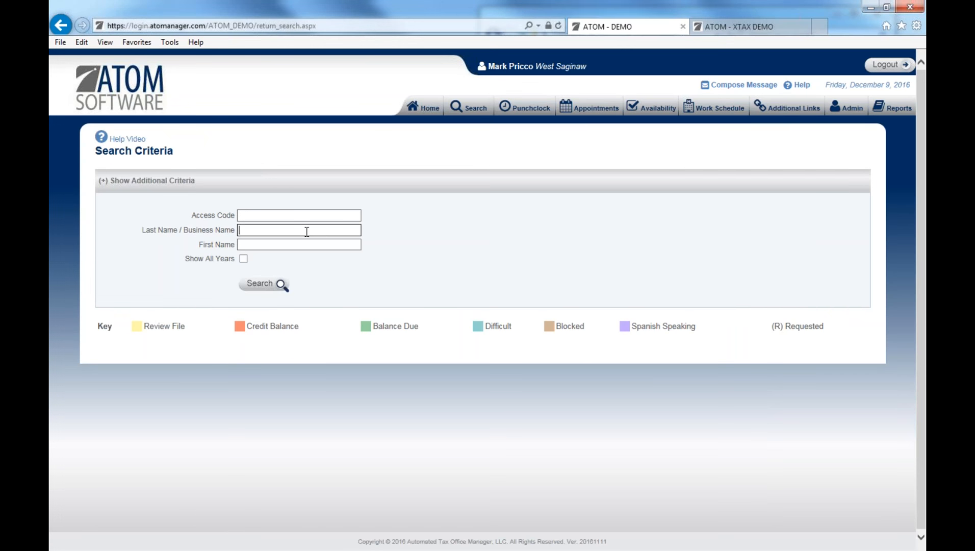
text(smith)
key(Return)
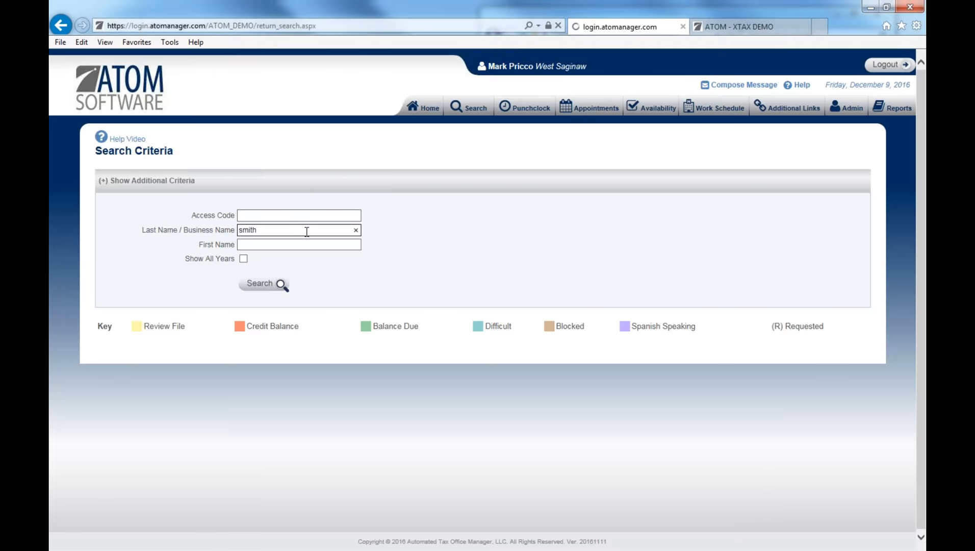
scroll(306, 232, up, 3)
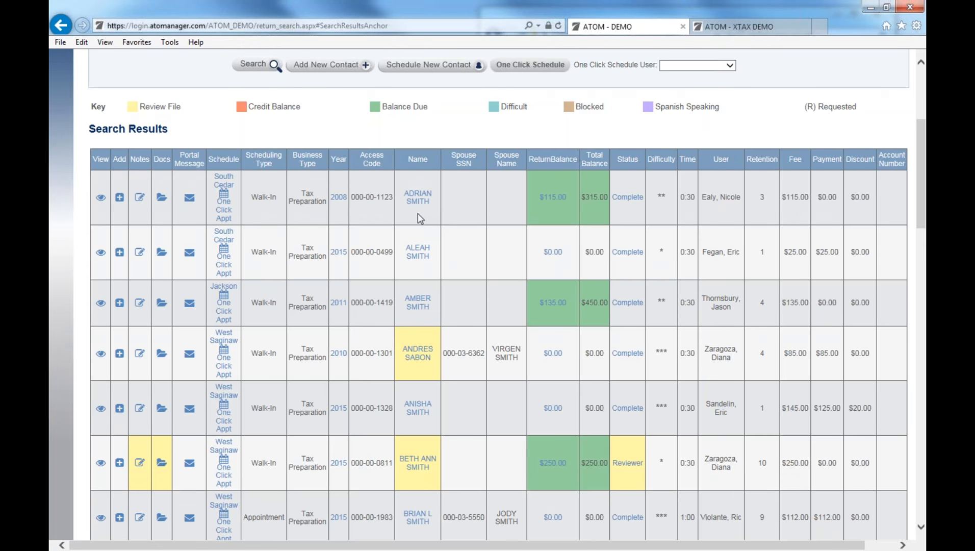
scroll(407, 213, up, 3)
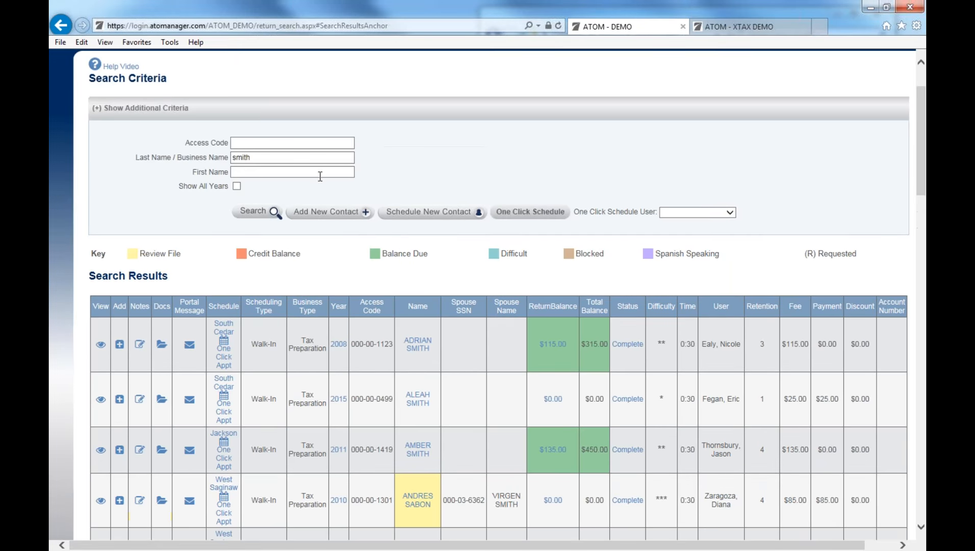
scroll(320, 176, down, 3)
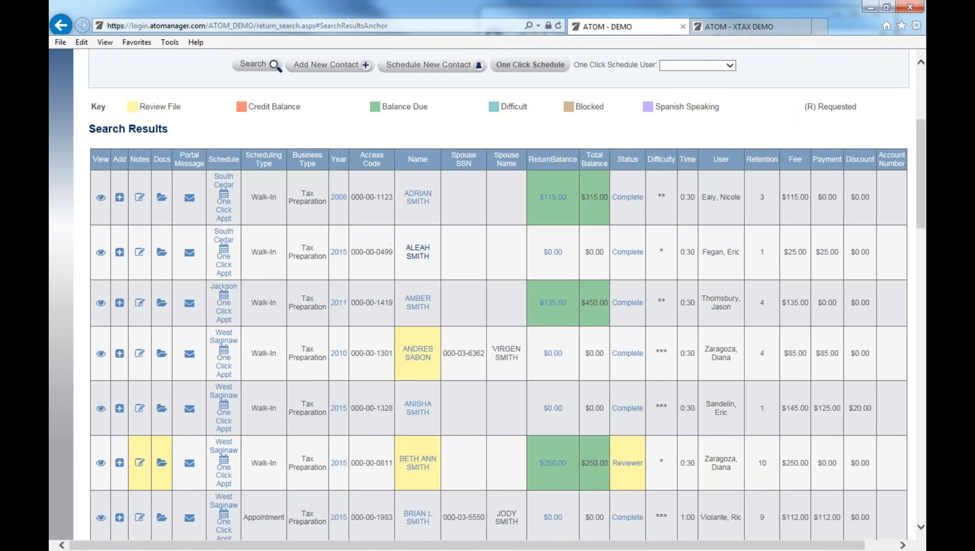
scroll(423, 305, down, 6)
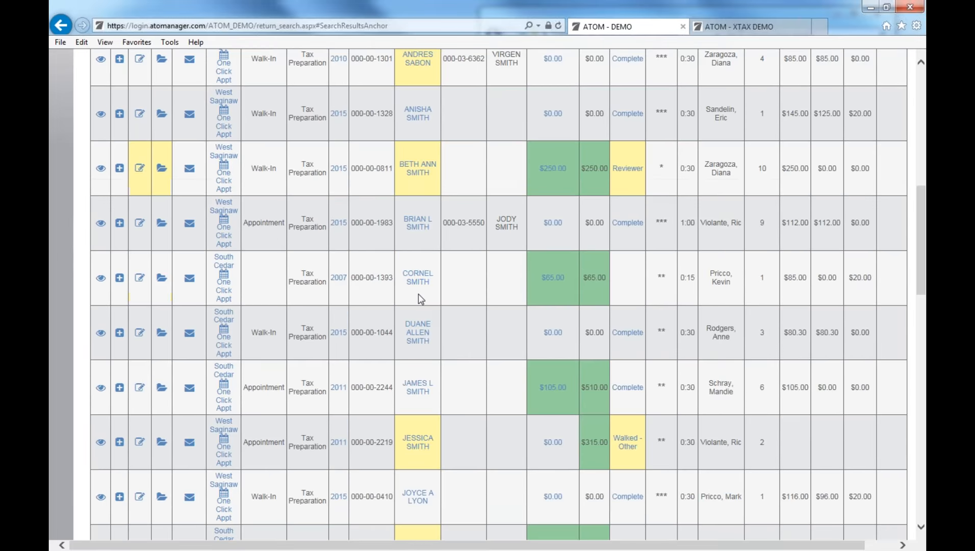
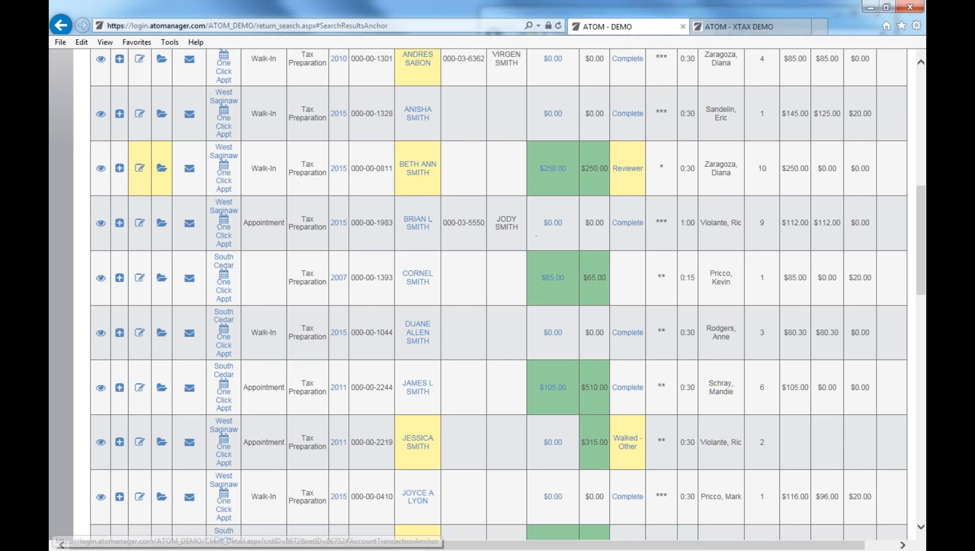
Open the married client's file from the return search results.
click(100, 222)
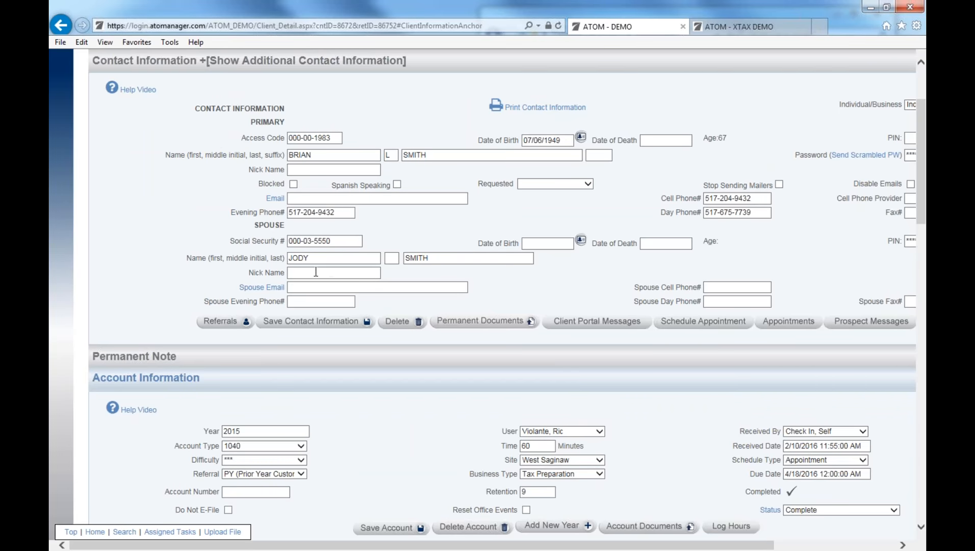
Replace the spouse's first name, add the spouse's e-mail address, and save the contact information.
drag(315, 258, 227, 255)
text(Julie)
click(319, 287)
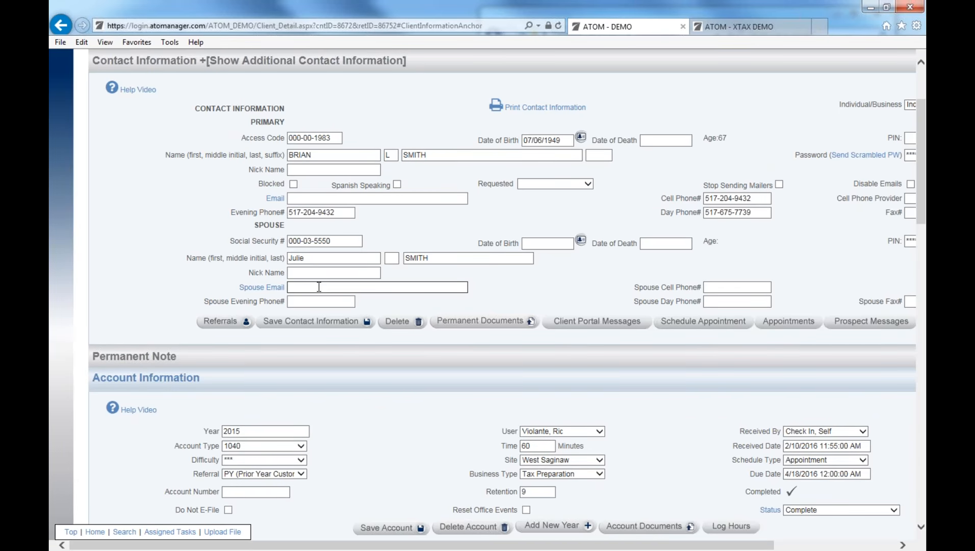
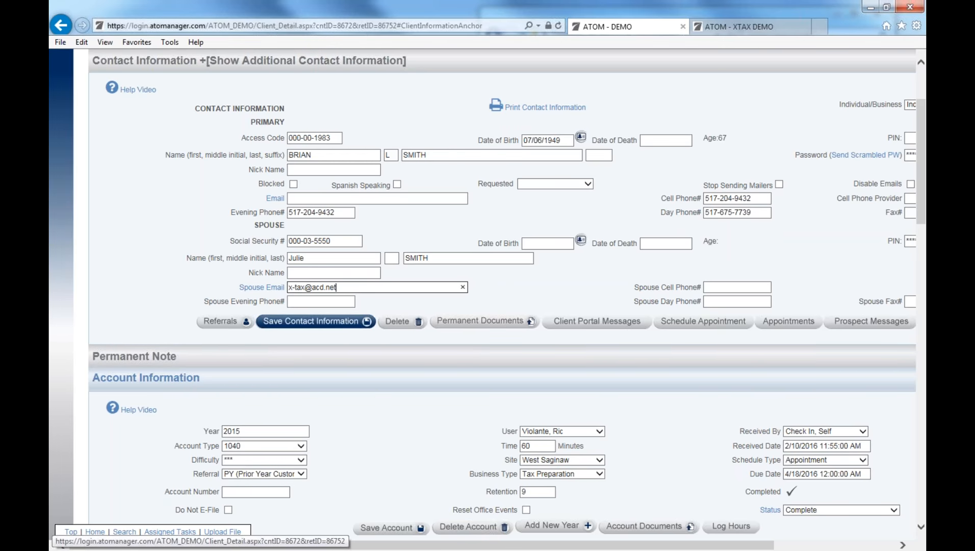
click(274, 322)
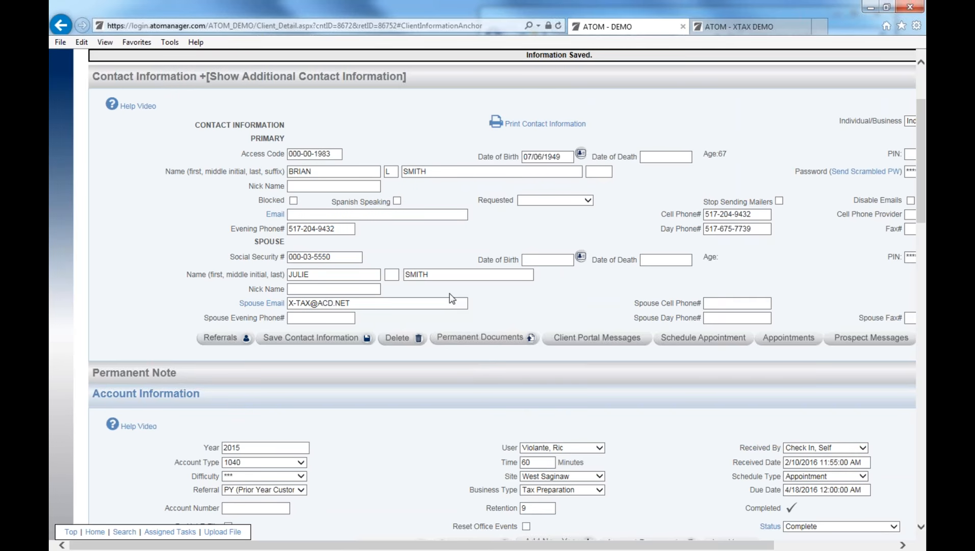
Add a nickname for the primary client, save the contact information, and go to the client search.
click(339, 186)
text(Bry)
click(308, 290)
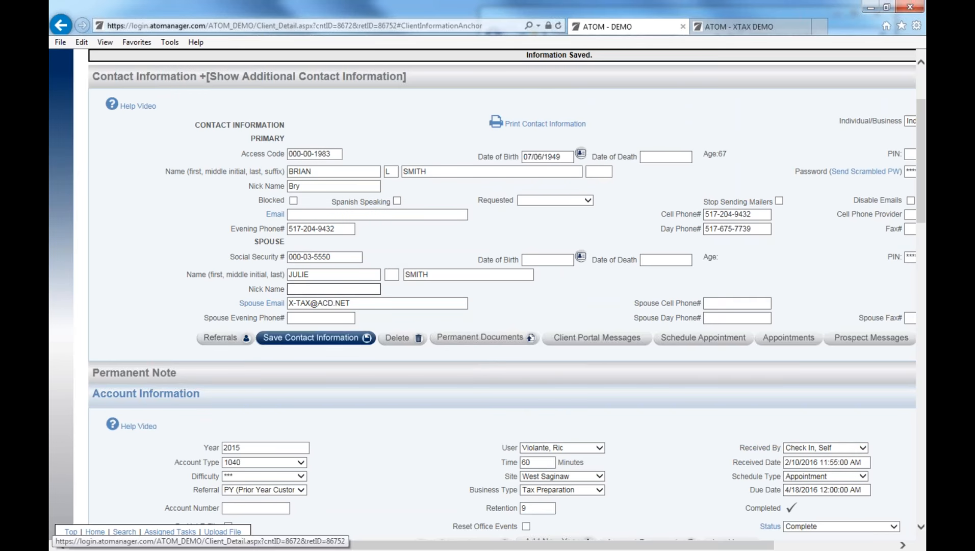
click(305, 339)
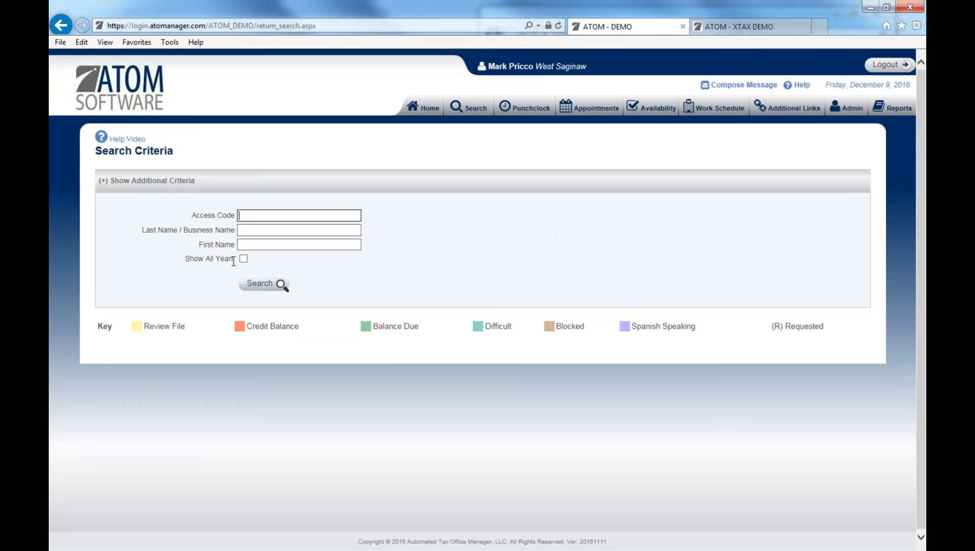
click(259, 232)
Search 'kg trucking', open the KG TRUCKING file, and enter Casey Trucking as its DBA.
text(kg)
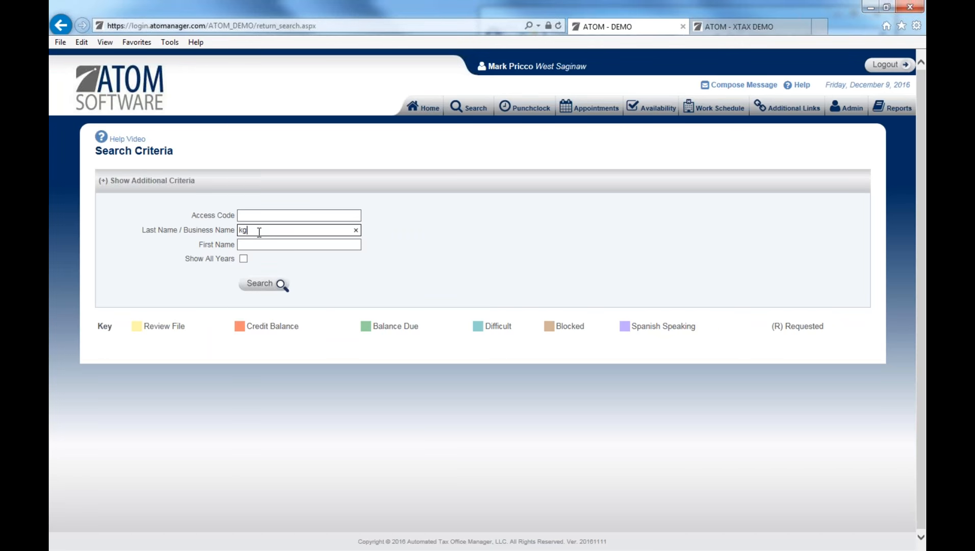
text( trucking)
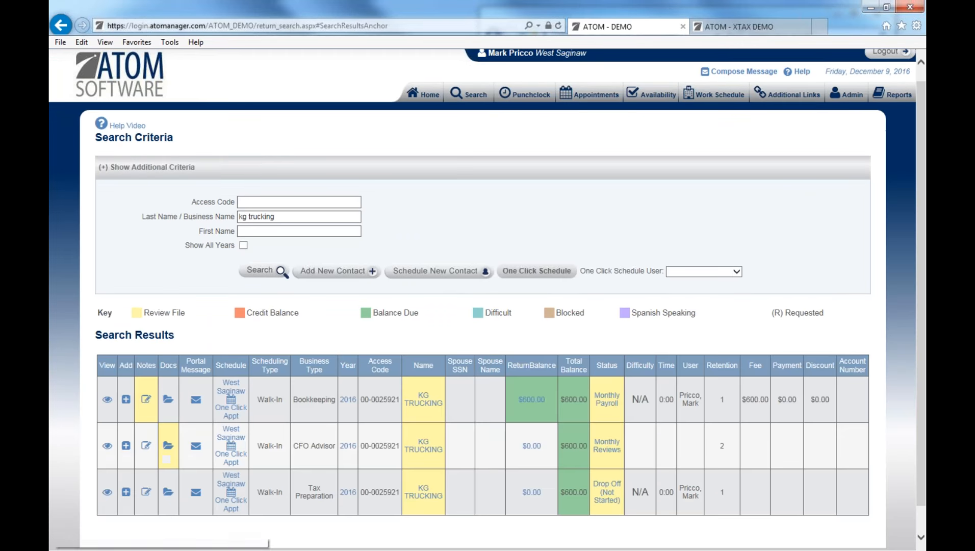
click(108, 401)
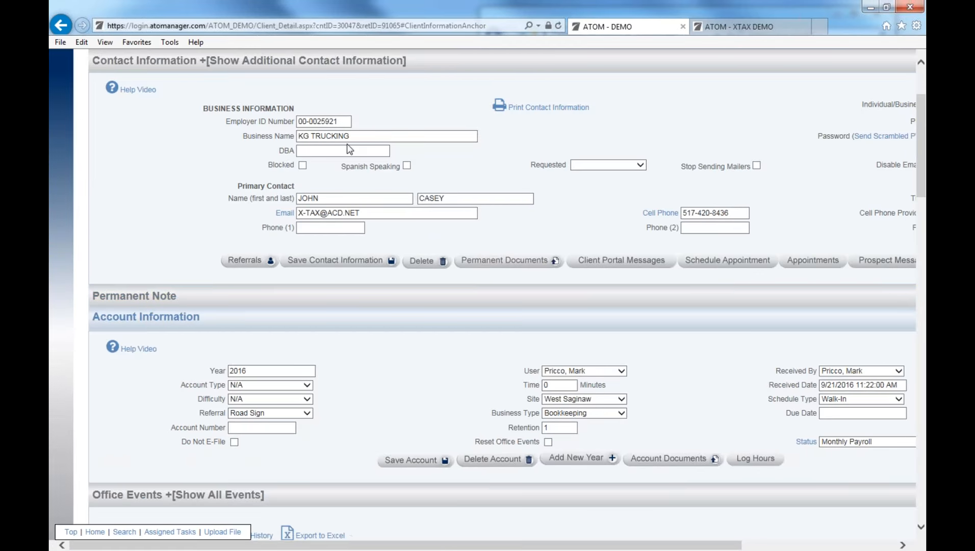
click(342, 150)
text(Casey)
key(BackSpace)
key(BackSpace)
key(BackSpace)
key(BackSpace)
text(asey Trucking)
Save the CASEY TRUCKING DBA and go back to the search page.
click(302, 254)
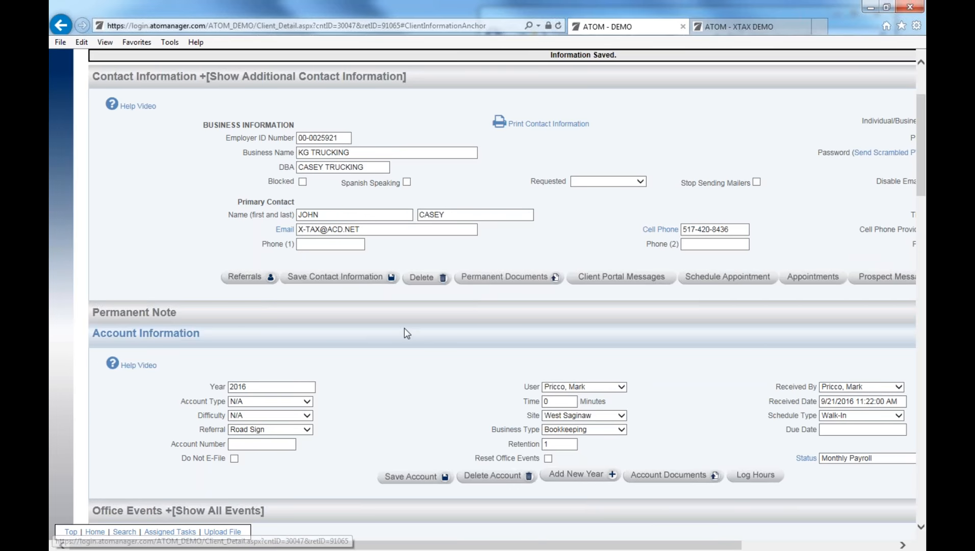
scroll(398, 402, down, 15)
scroll(385, 403, up, 15)
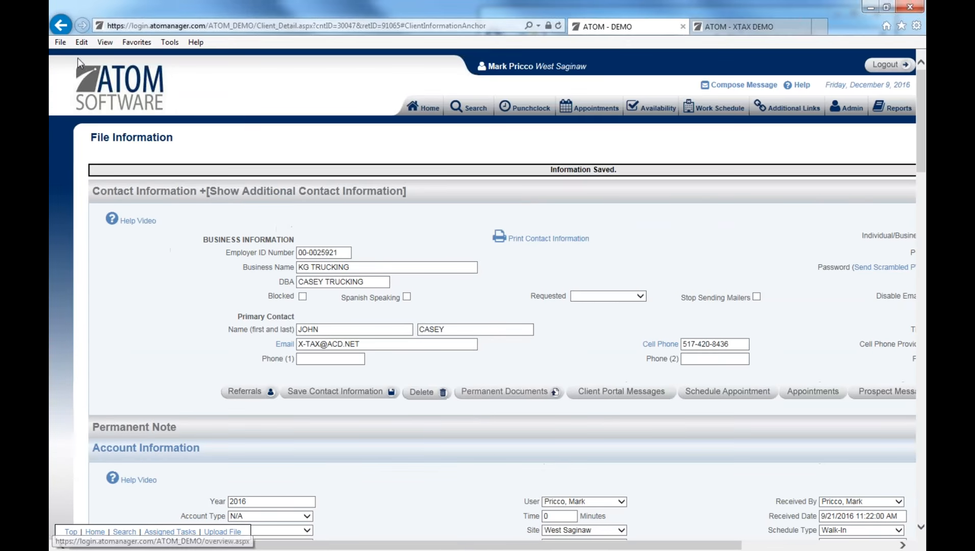
click(61, 25)
click(61, 25)
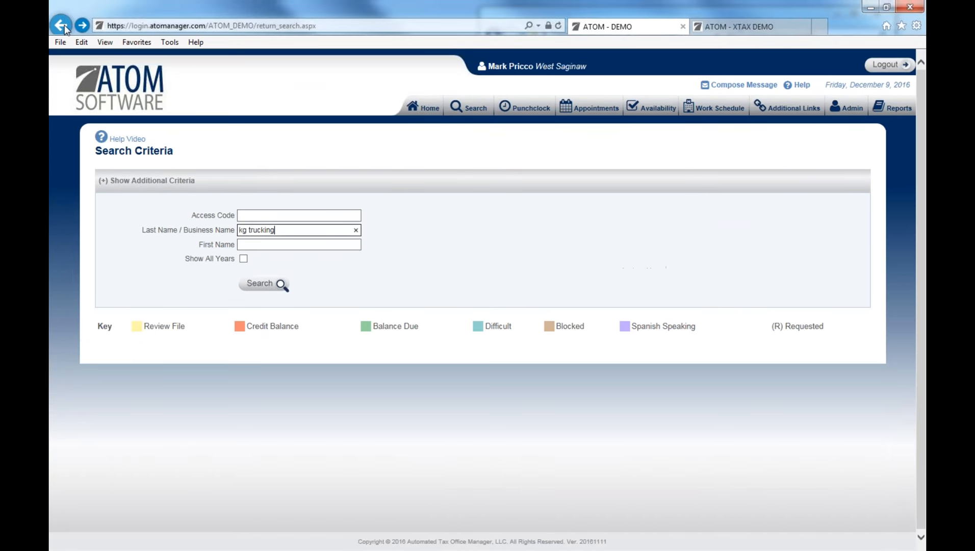
Back on the married client's file, record a primary date of death of 02/15/2015 and save.
click(61, 25)
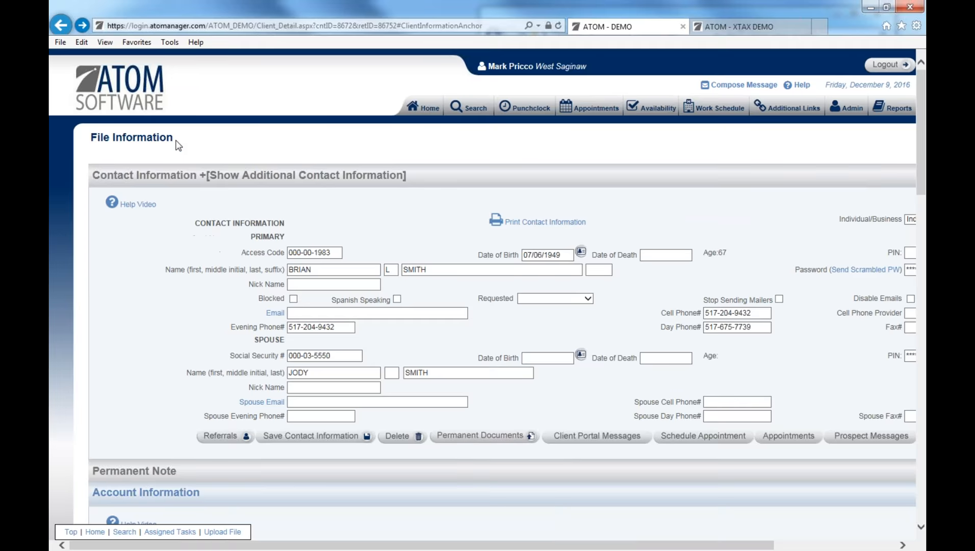
scroll(403, 247, down, 2)
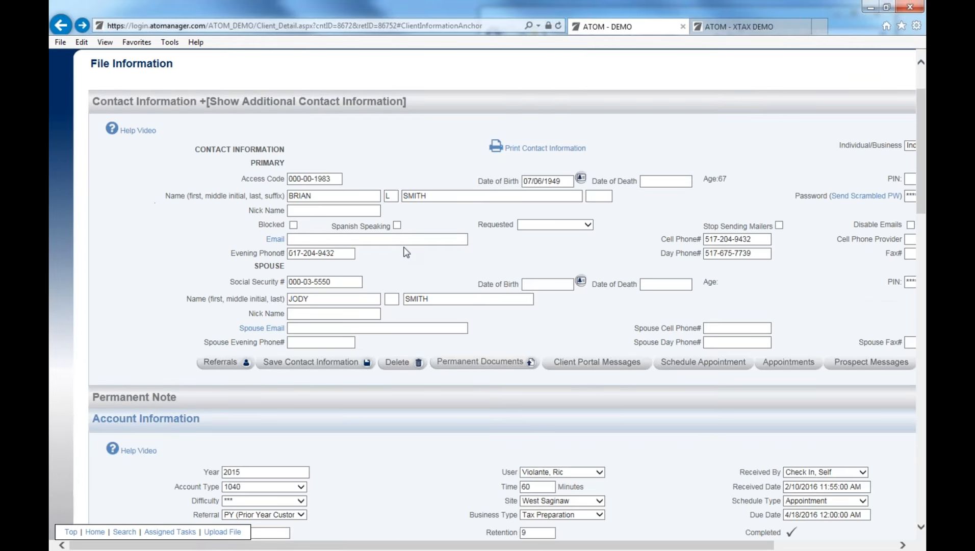
click(654, 182)
text(02/15/2015)
click(351, 363)
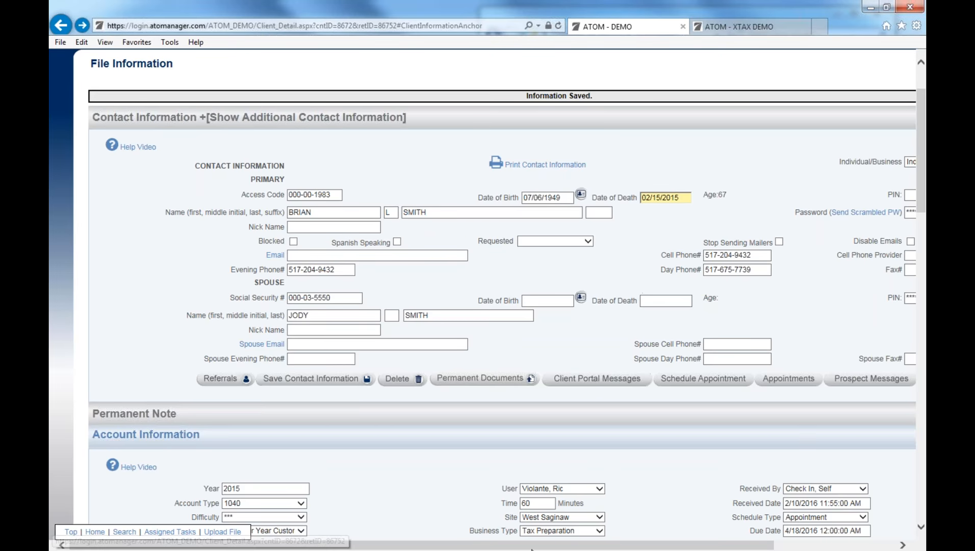
Enter the primary client's PIN, correcting a typo, and save the contact information.
drag(584, 544, 714, 541)
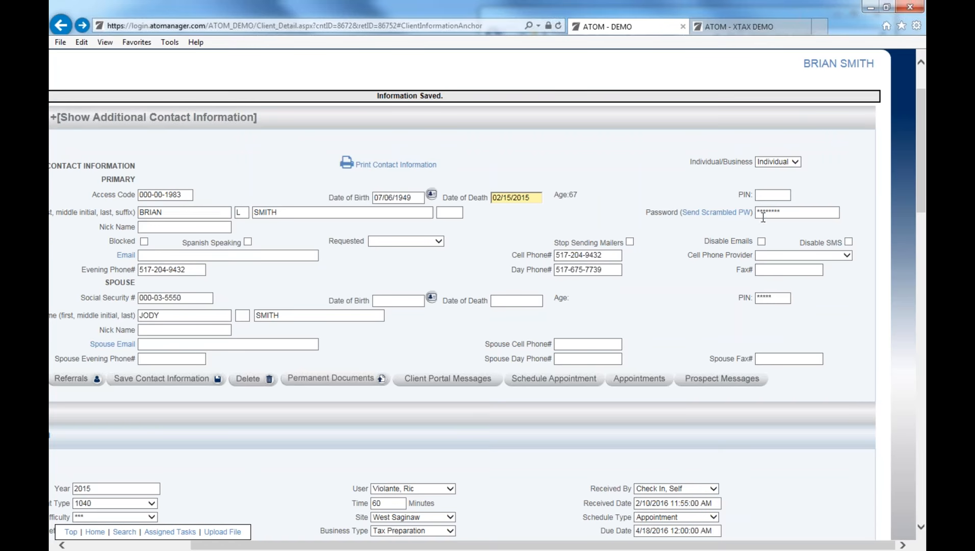
click(762, 193)
text(11345)
drag(783, 196, 723, 197)
text(12345)
click(188, 379)
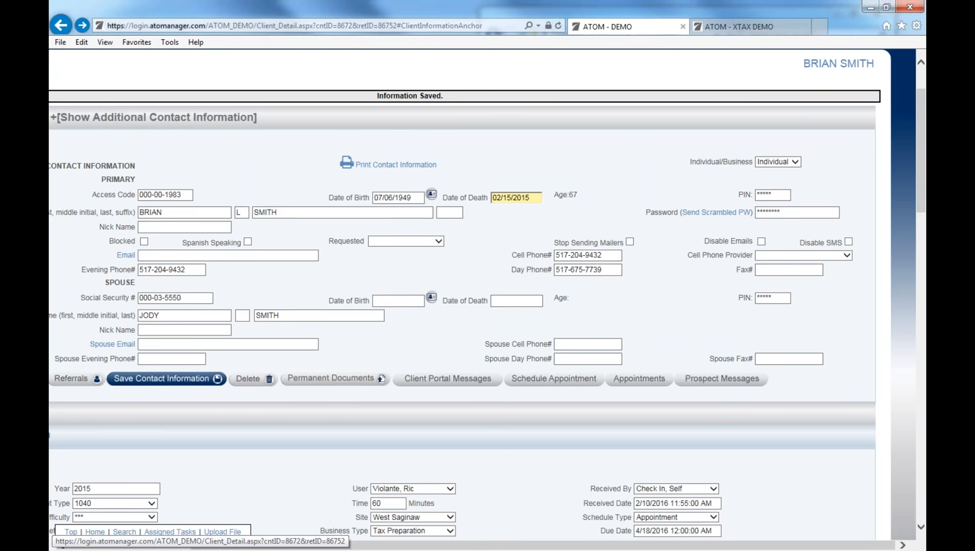
scroll(311, 67, up, 3)
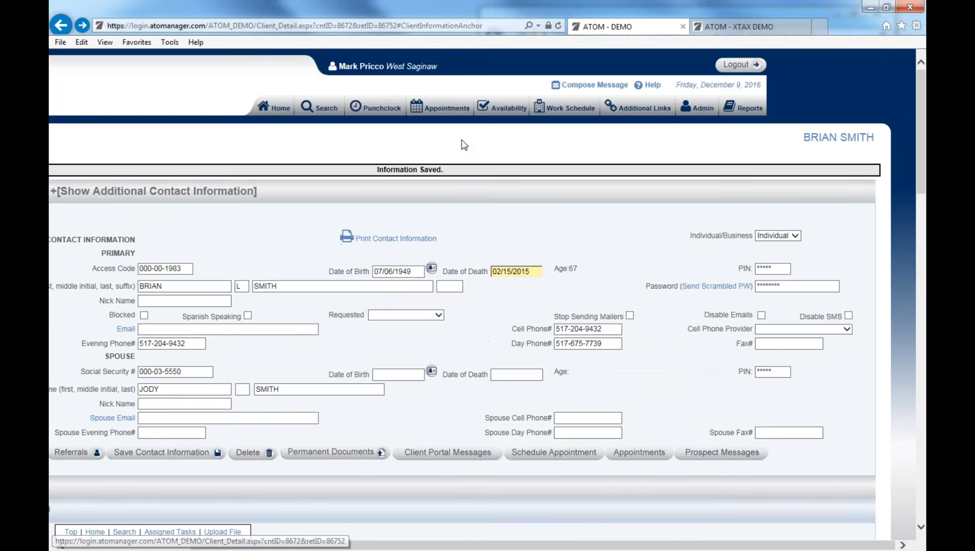
click(324, 108)
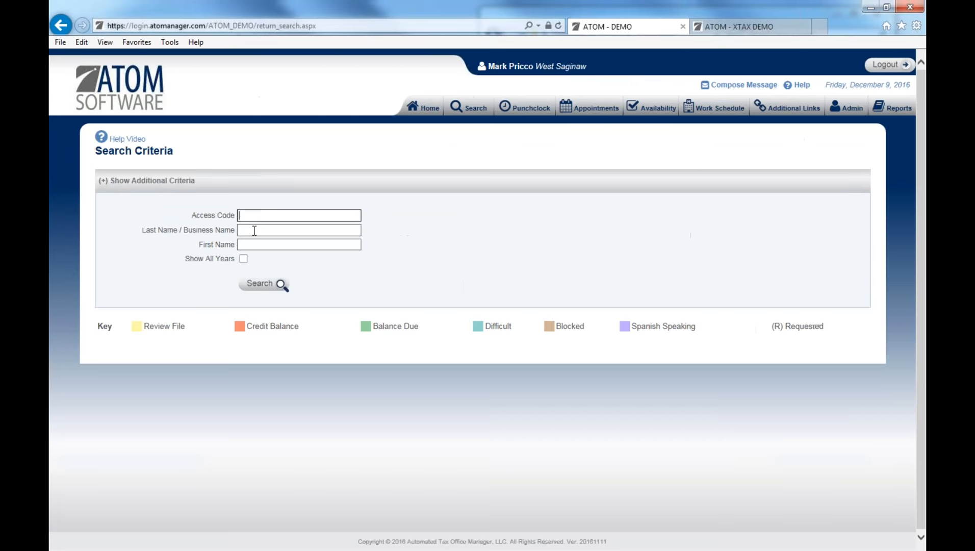
Search for the individual client by last and first name and open their 2015 account documents.
click(256, 230)
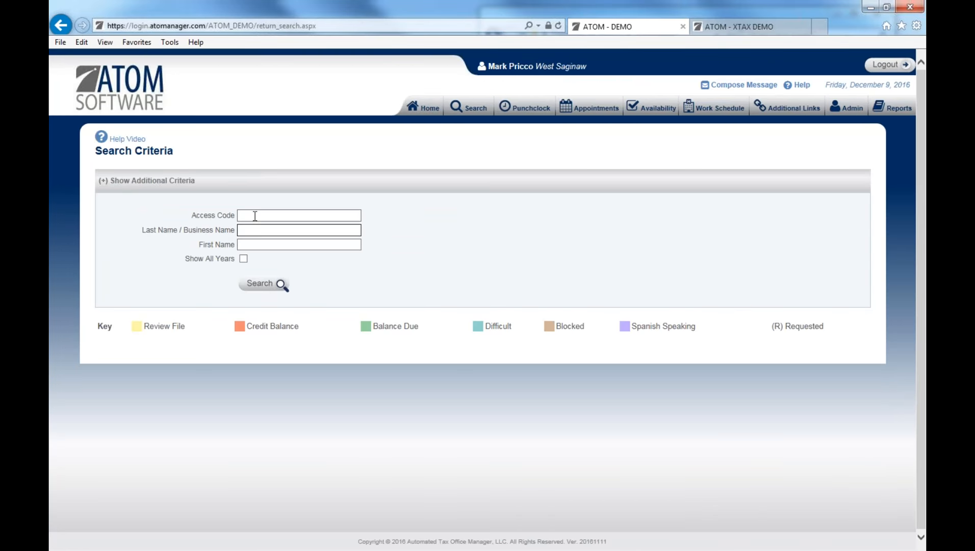
key(Tab)
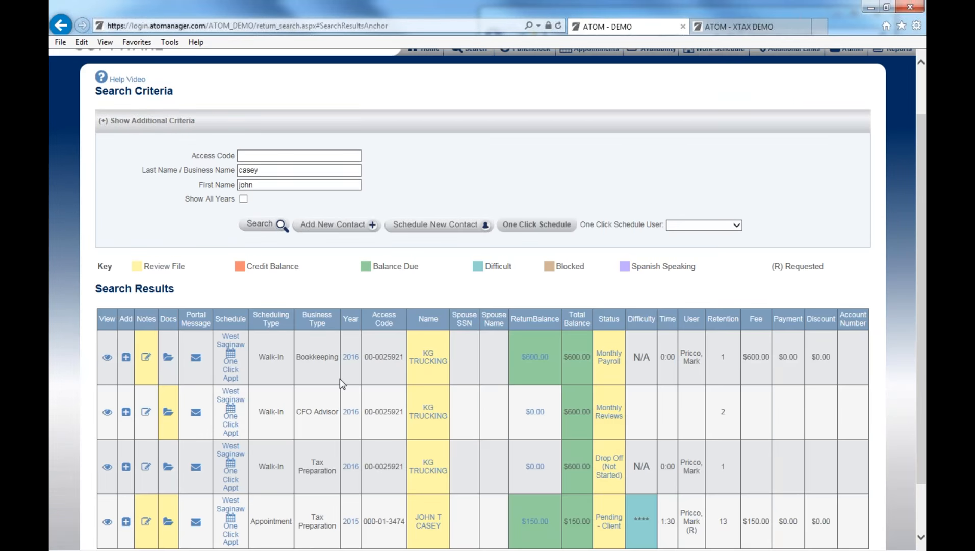
scroll(380, 436, down, 1)
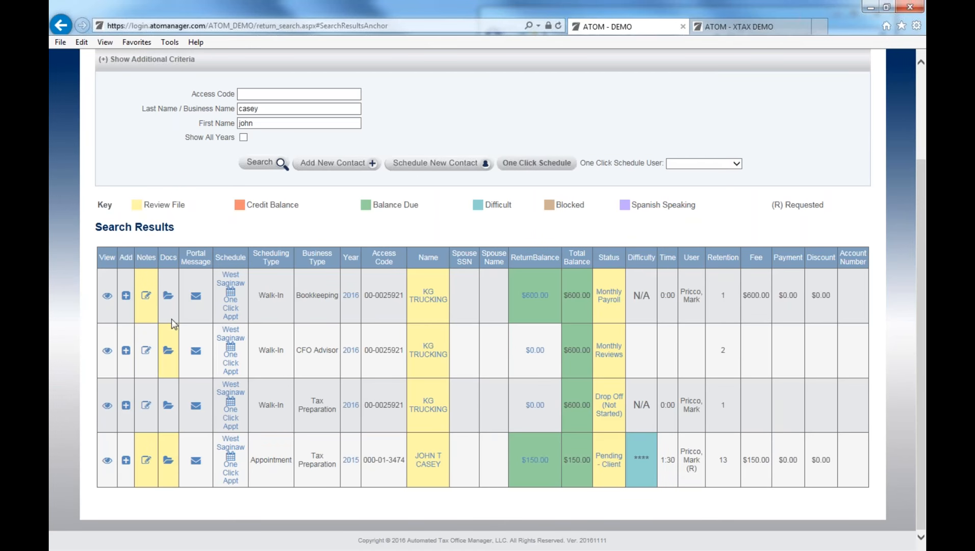
click(168, 461)
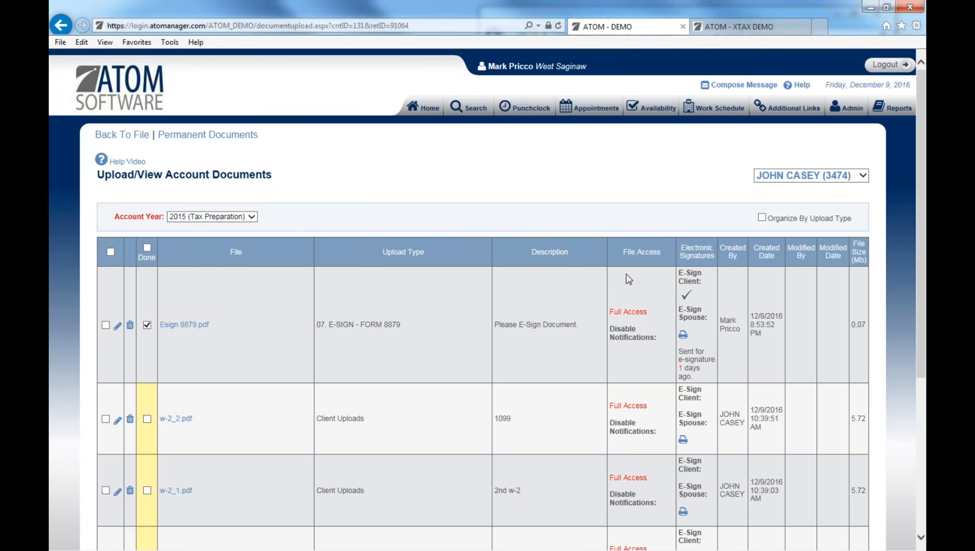
Set w-2.pdf's file access to No Access, save the row, and check it for bulk changes.
scroll(634, 327, down, 3)
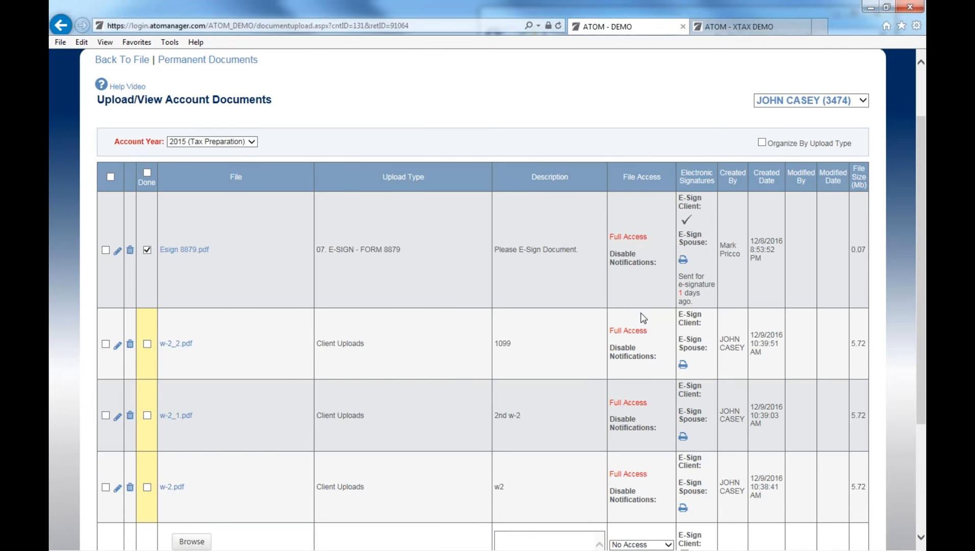
scroll(643, 317, down, 6)
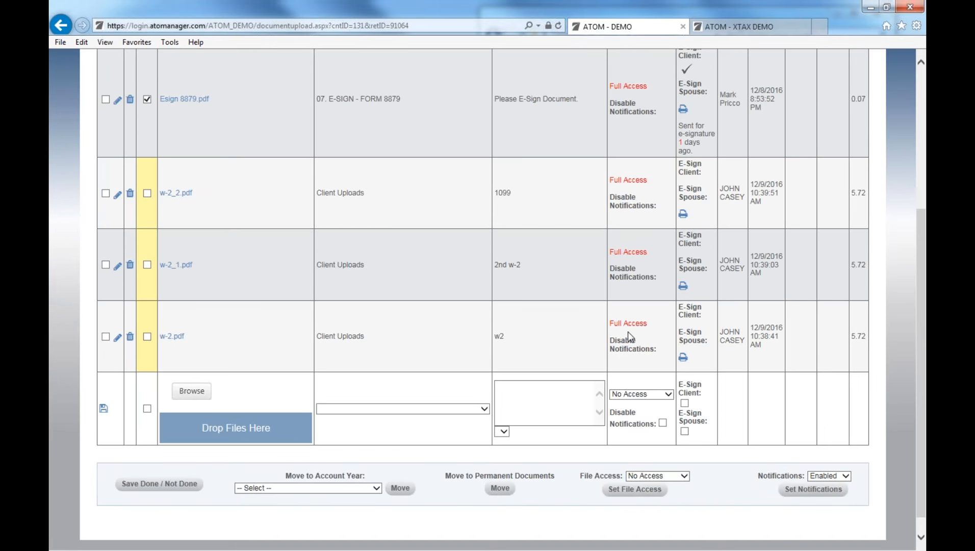
click(128, 338)
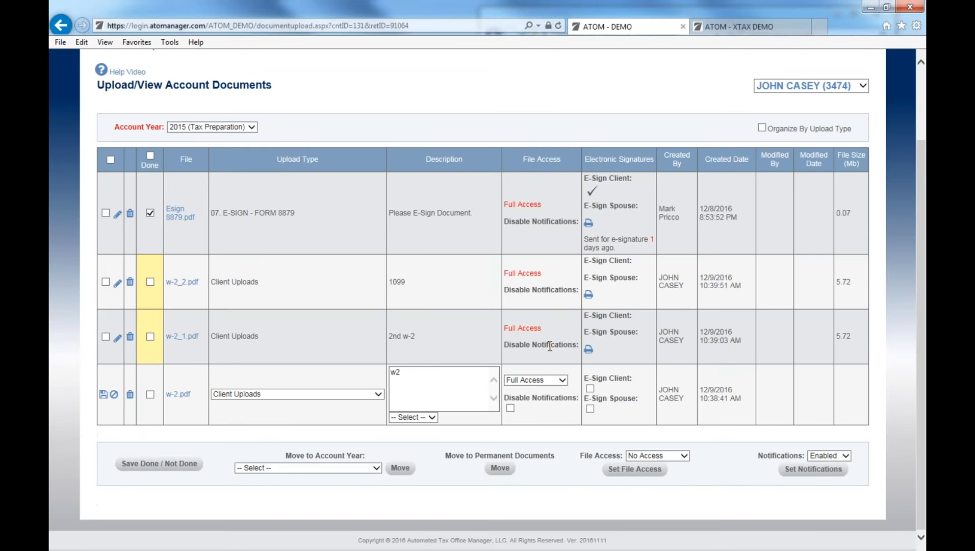
click(559, 384)
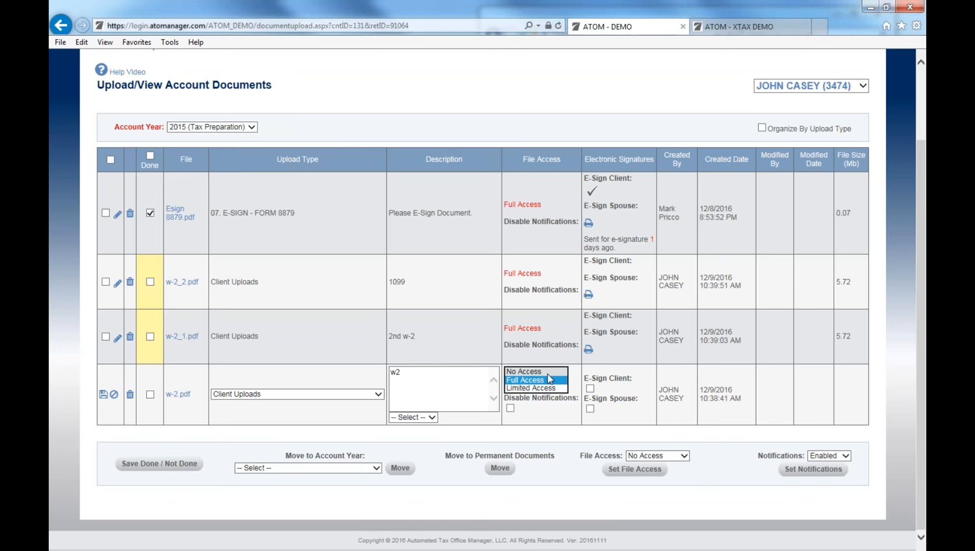
click(547, 372)
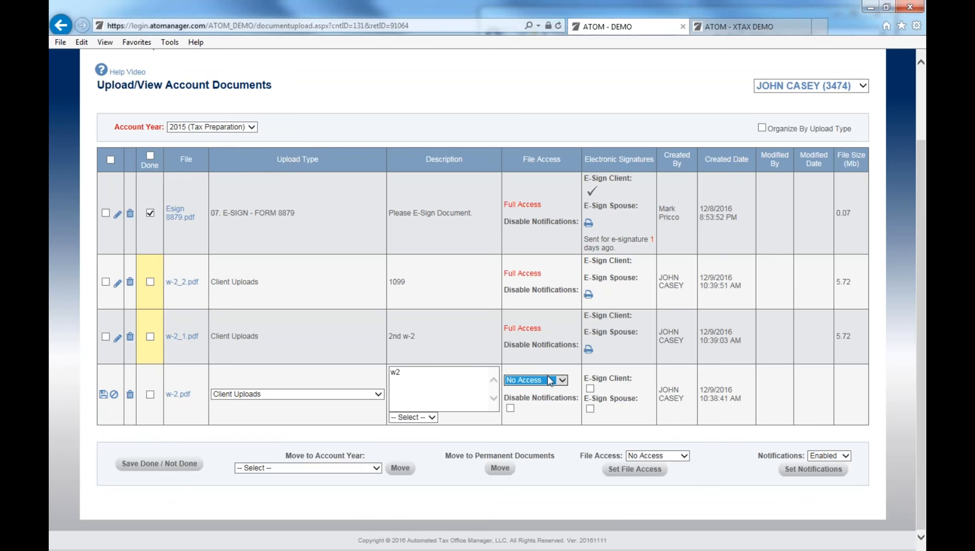
click(531, 529)
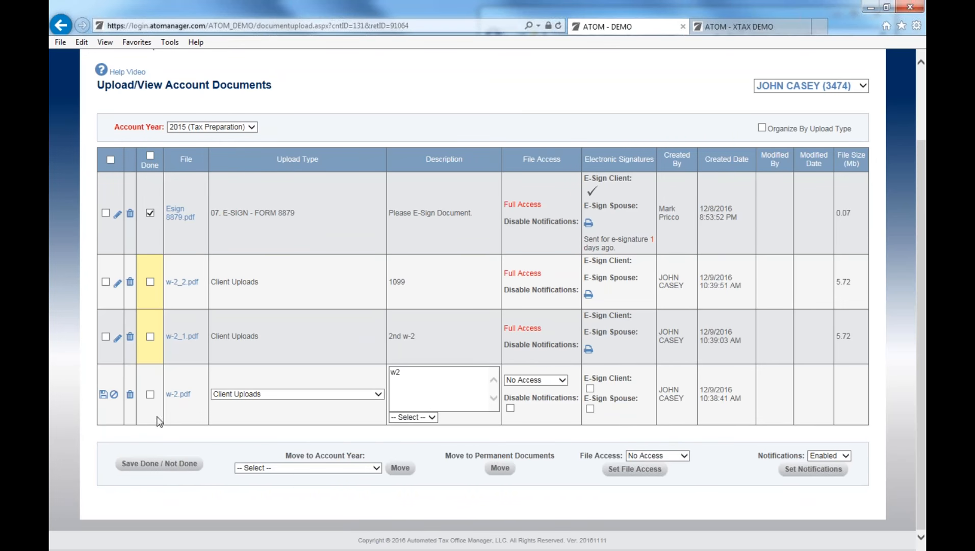
click(104, 394)
scroll(319, 413, down, 1)
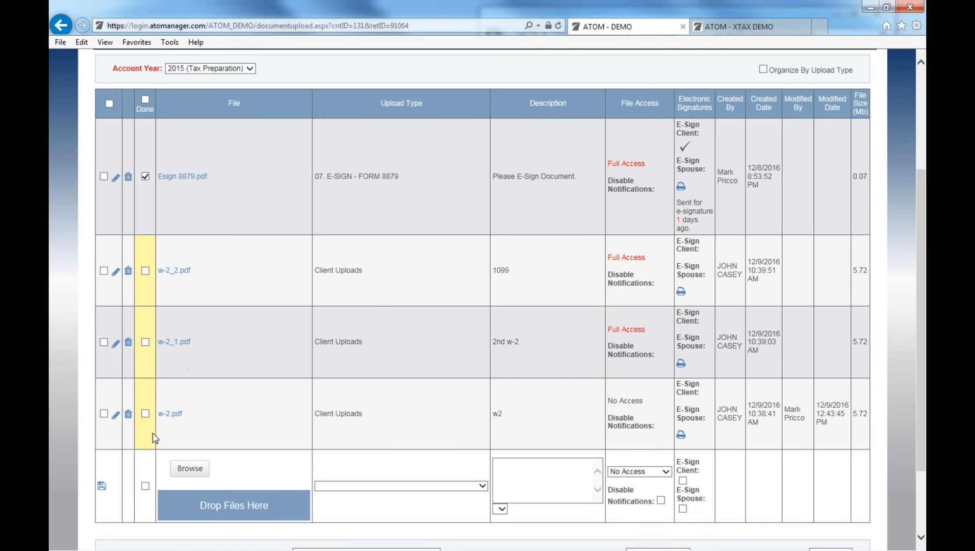
click(104, 413)
Apply Full Access to w-2.pdf, then Limited Access to all three checked W-2 files.
scroll(352, 484, down, 2)
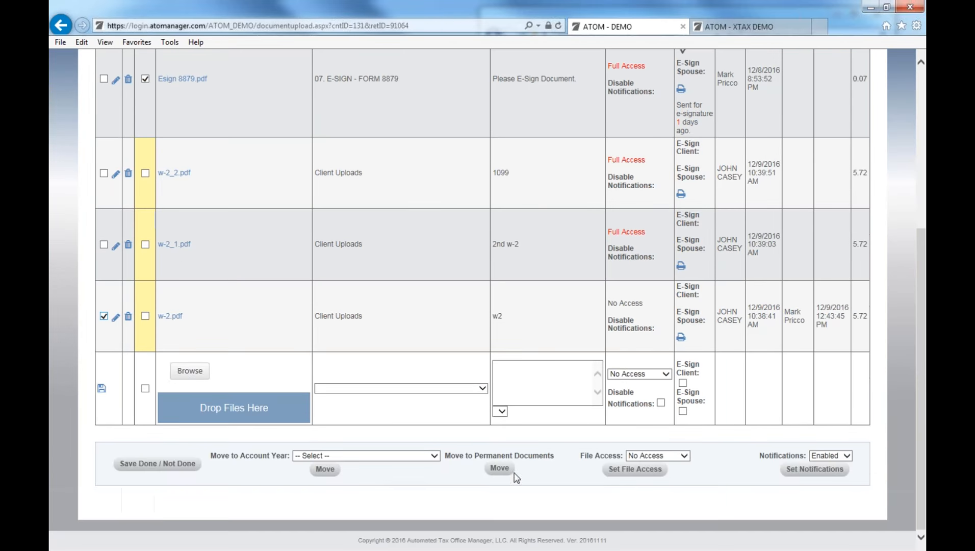
click(658, 455)
click(637, 467)
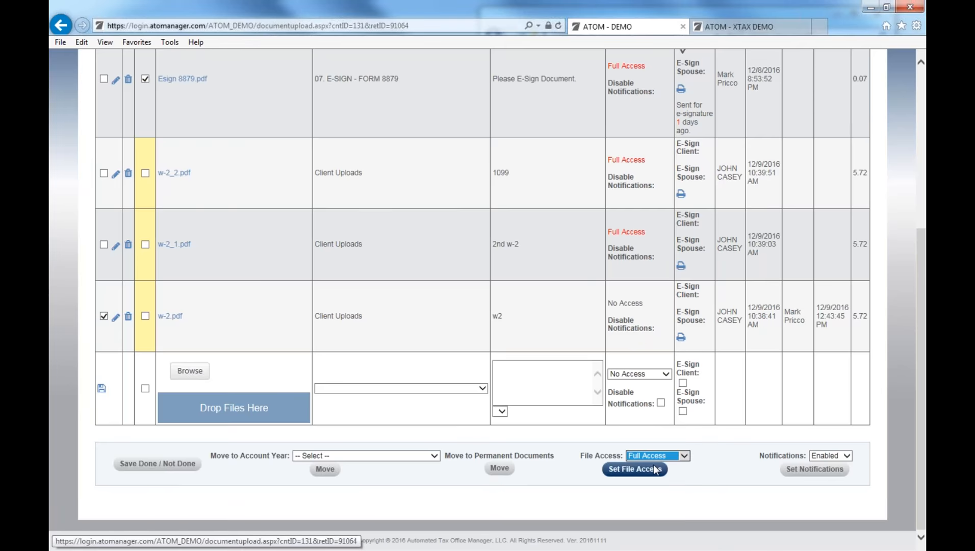
click(629, 470)
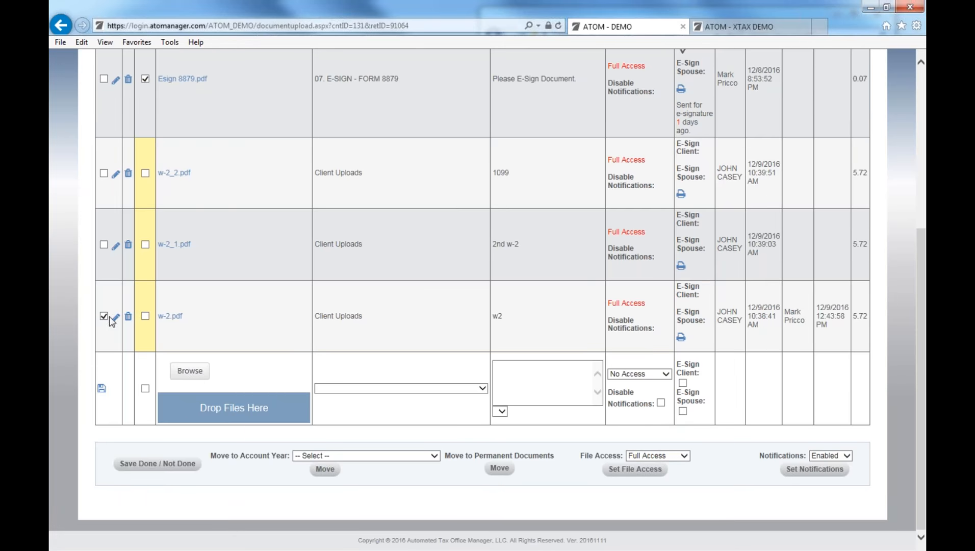
click(104, 245)
click(104, 173)
click(668, 456)
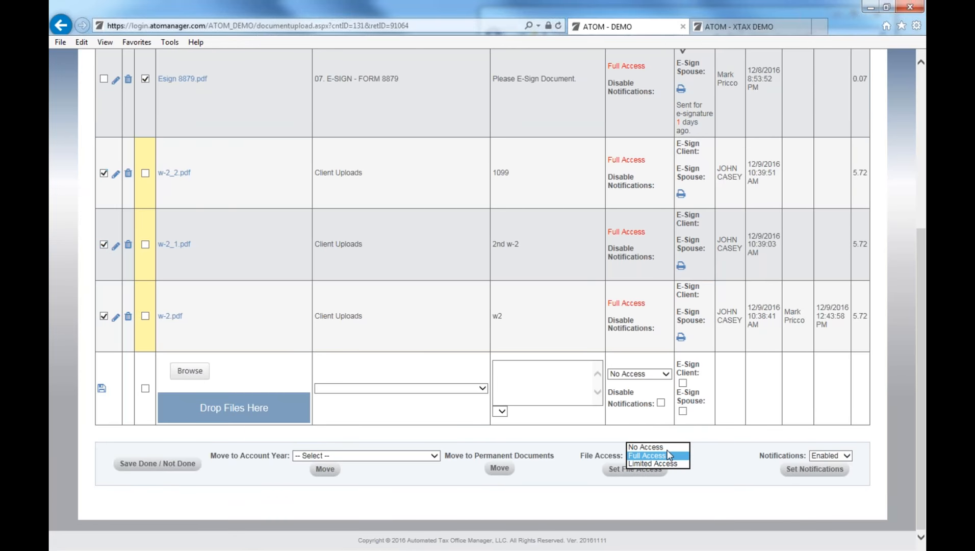
click(663, 463)
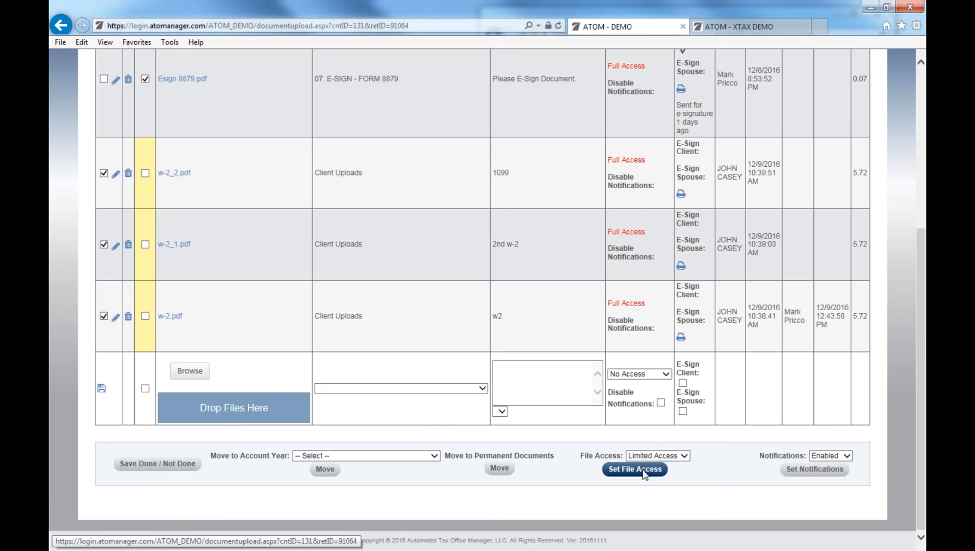
click(643, 471)
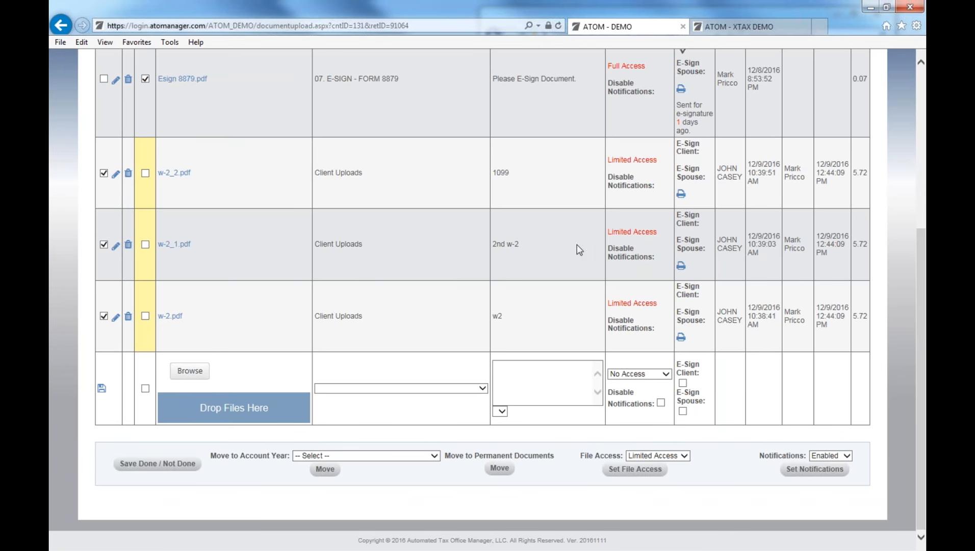
Turn notifications off and back on for the three W-2 files, then reopen w-2.pdf for editing.
click(835, 455)
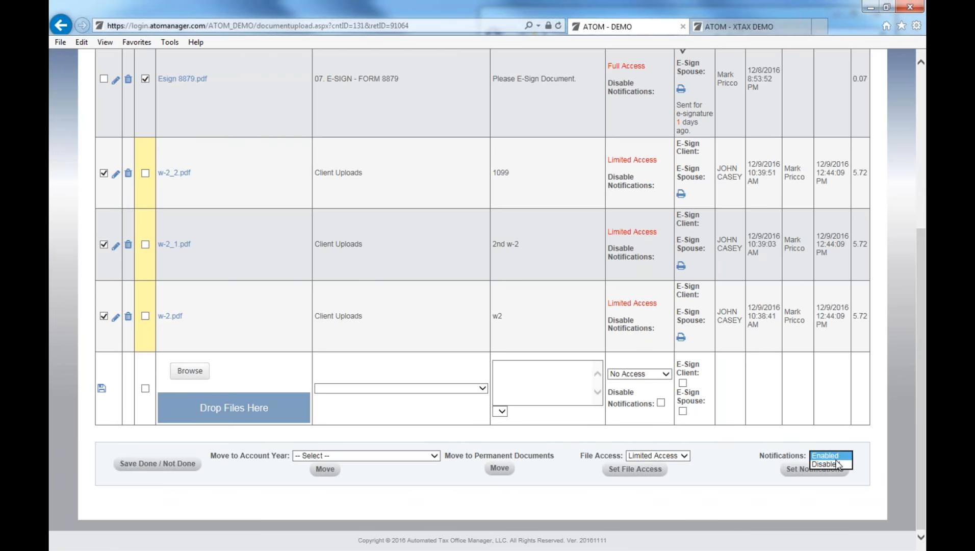
click(836, 464)
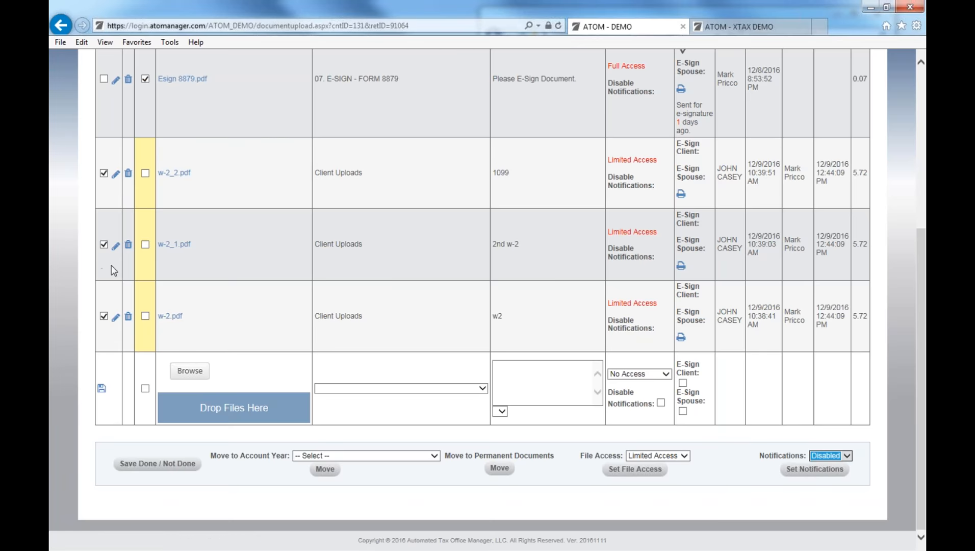
click(805, 469)
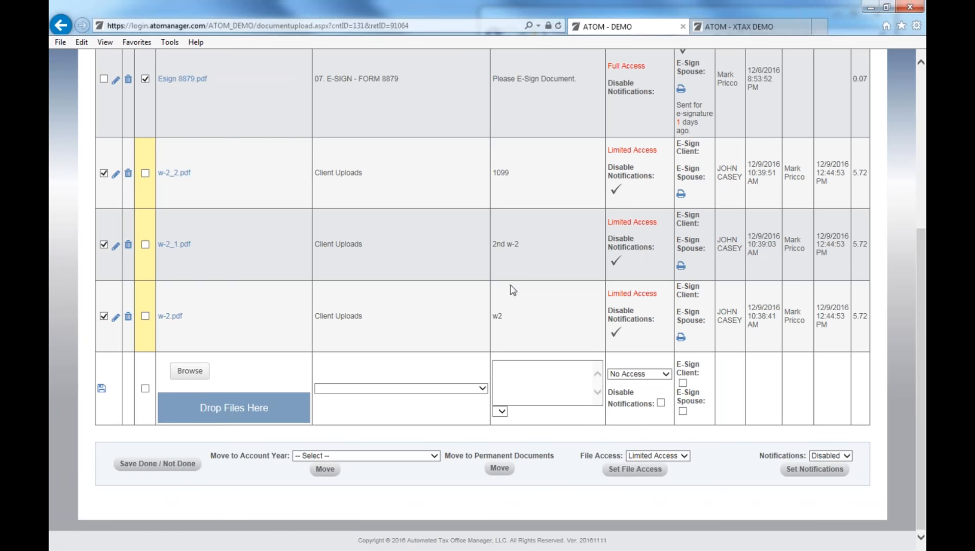
click(818, 455)
click(820, 461)
click(815, 469)
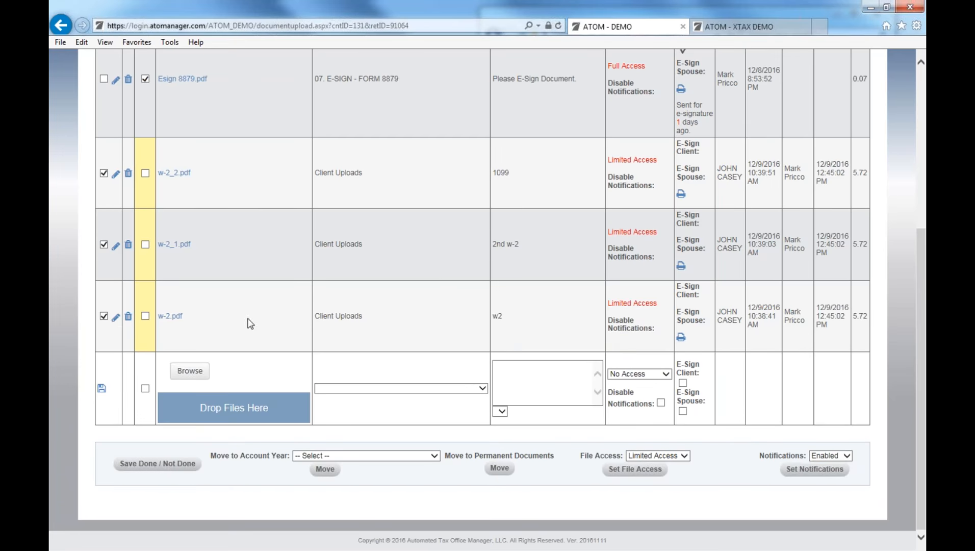
click(115, 317)
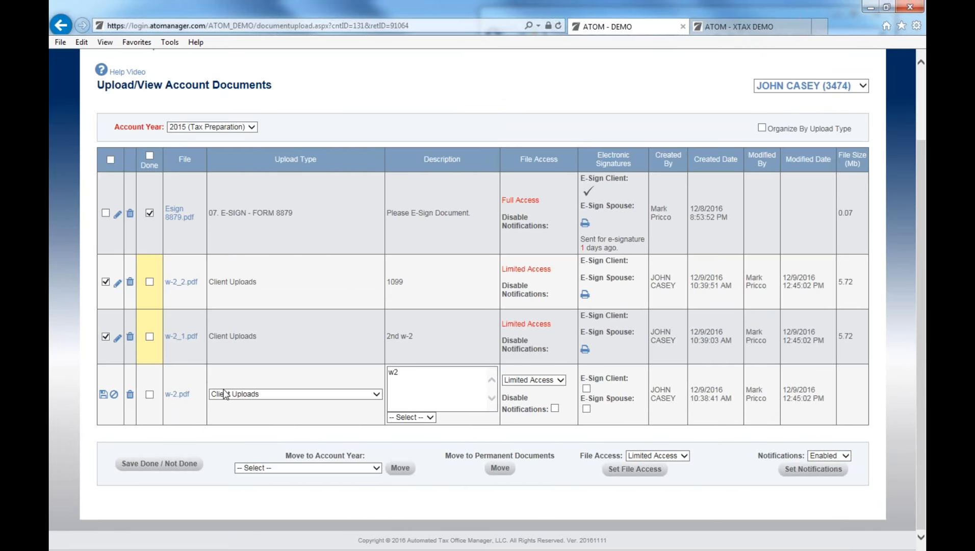
click(114, 394)
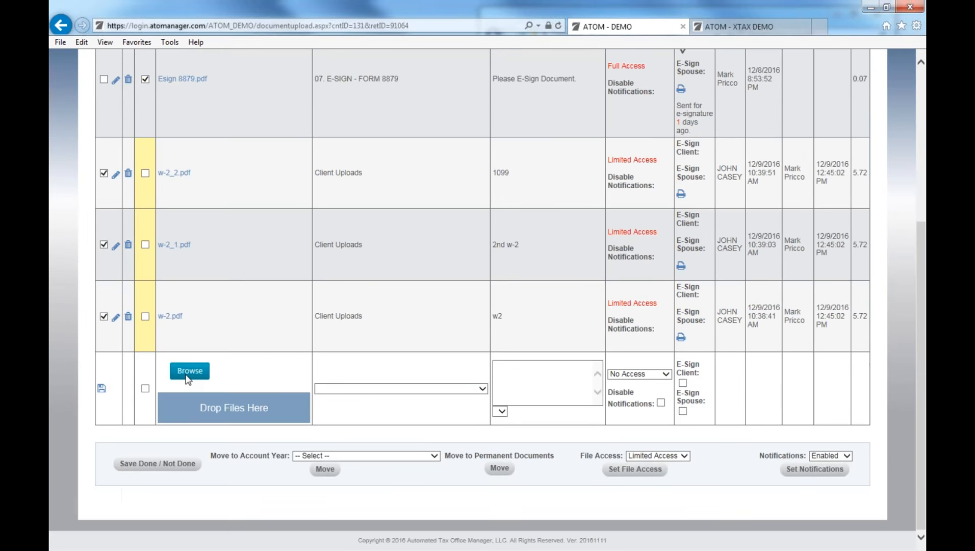
Upload tax return.pdf under 05. TAX RETURN with notifications disabled and save it to the list.
click(190, 371)
double_click(272, 86)
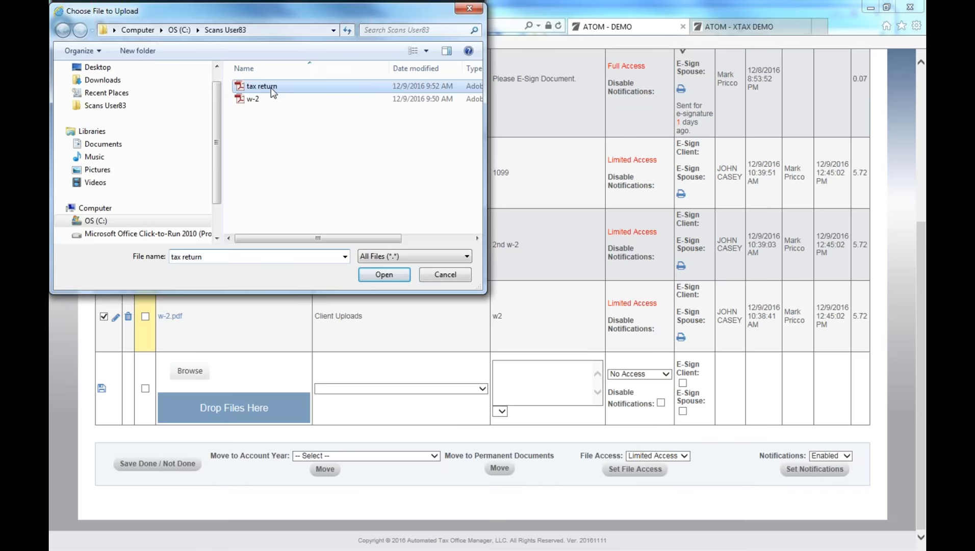
click(351, 399)
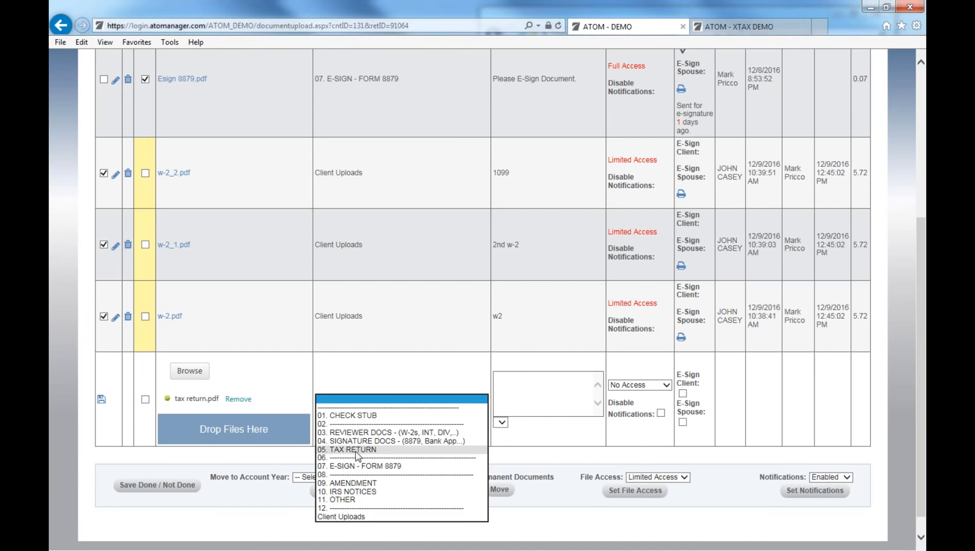
click(357, 449)
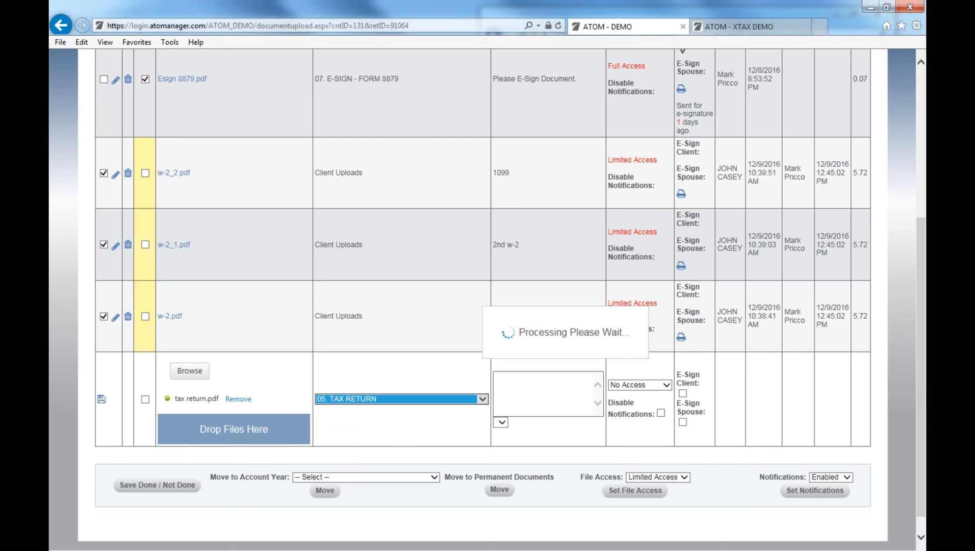
click(660, 413)
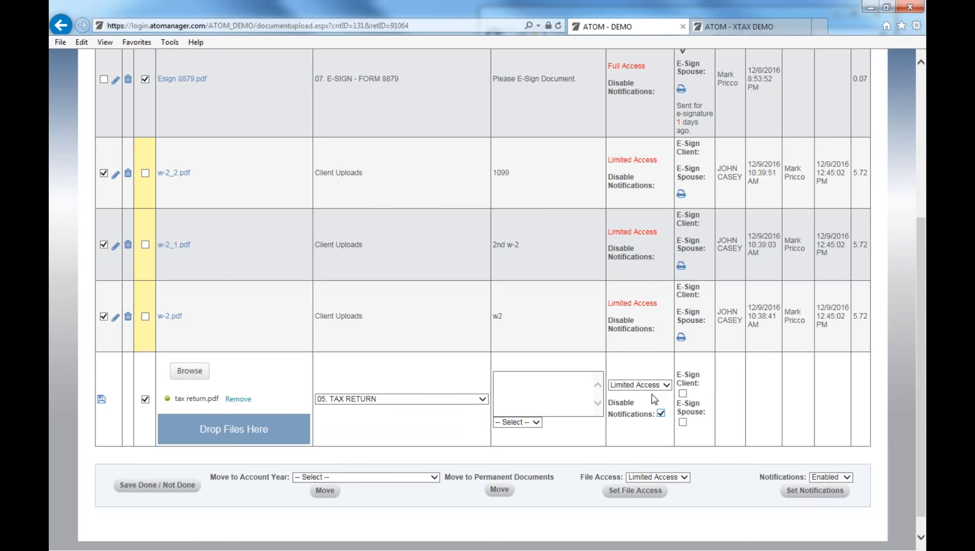
click(101, 400)
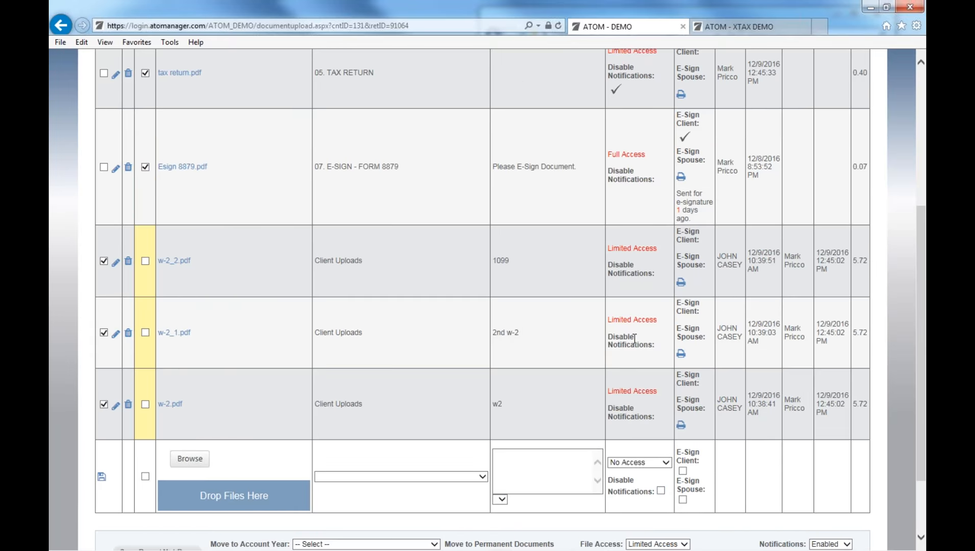
scroll(634, 338, up, 2)
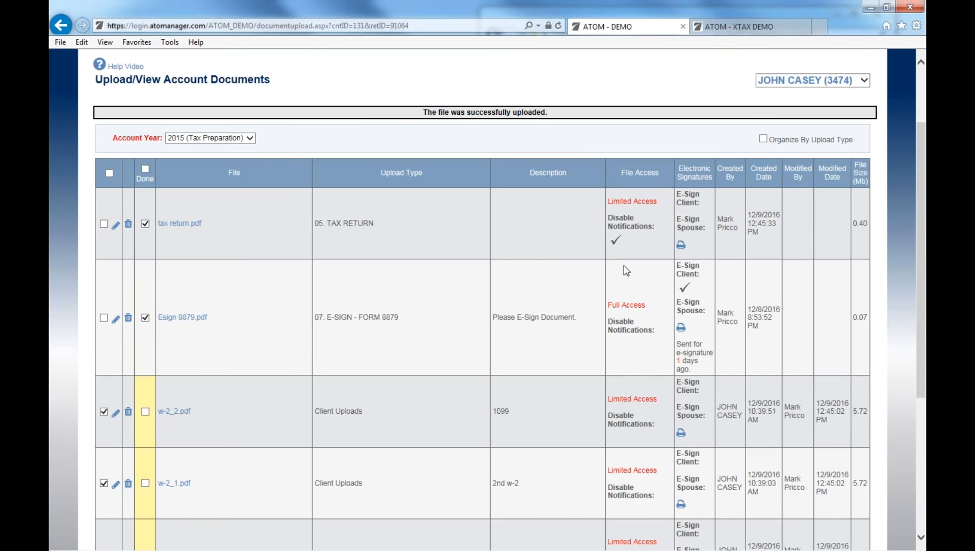
scroll(626, 271, down, 1)
scroll(621, 286, down, 2)
scroll(458, 388, down, 2)
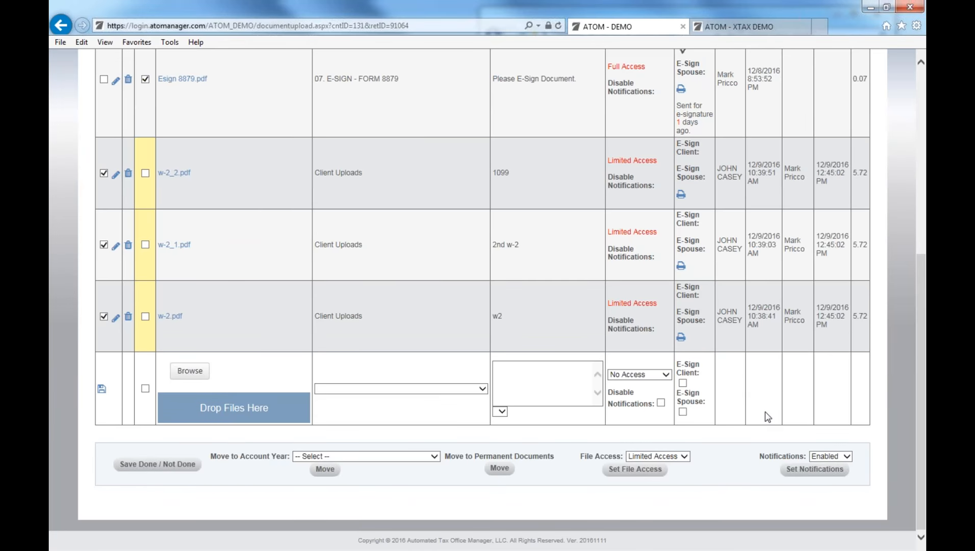
Attach tax return.pdf again and file the upload under 05. TAX RETURN.
click(191, 372)
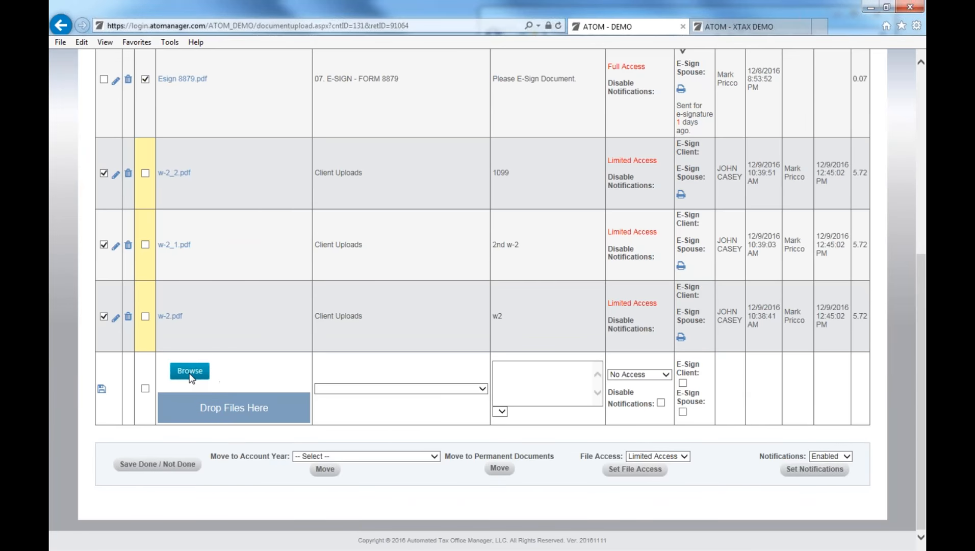
double_click(262, 86)
click(413, 399)
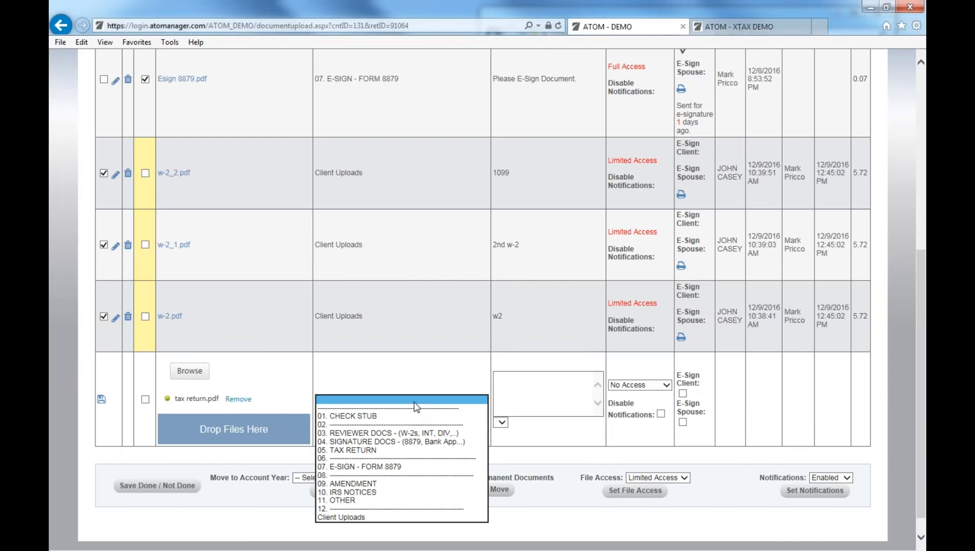
click(391, 450)
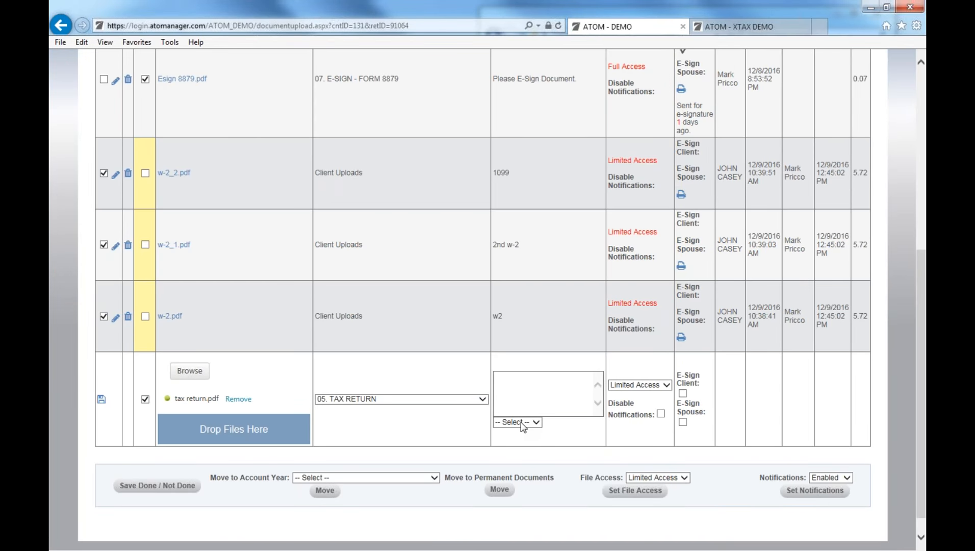
Clear the draft description and mark the upload Final with the final-copy description.
click(526, 430)
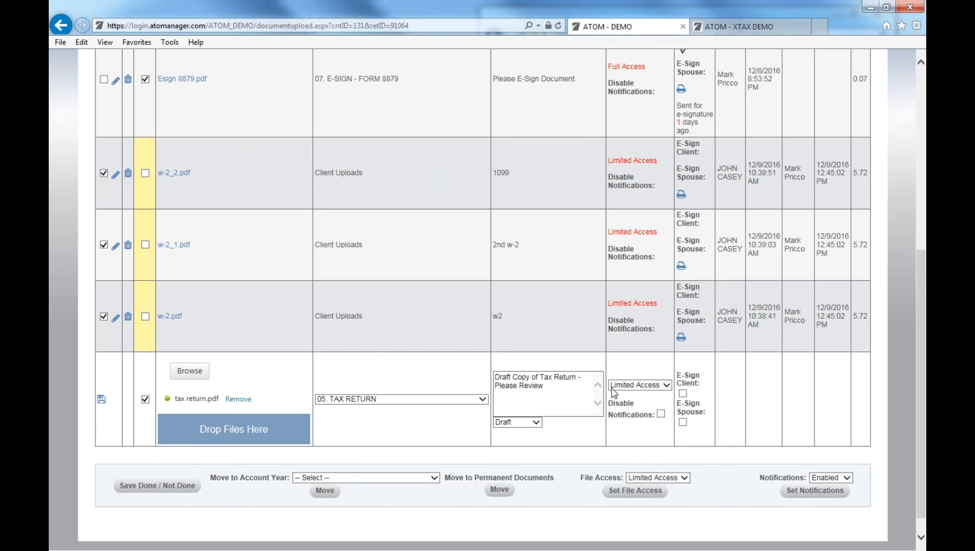
click(520, 382)
key(ctrl+a)
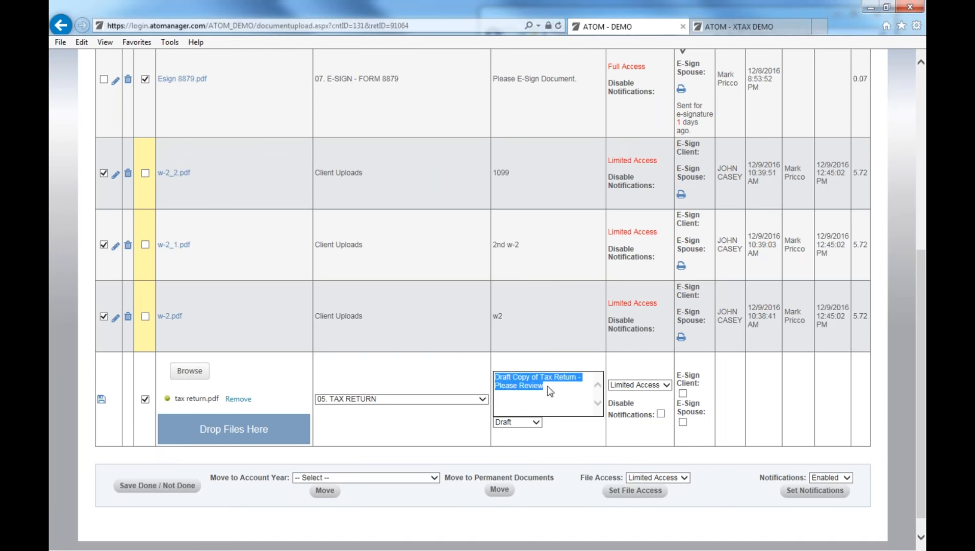
key(BackSpace)
click(528, 422)
click(521, 430)
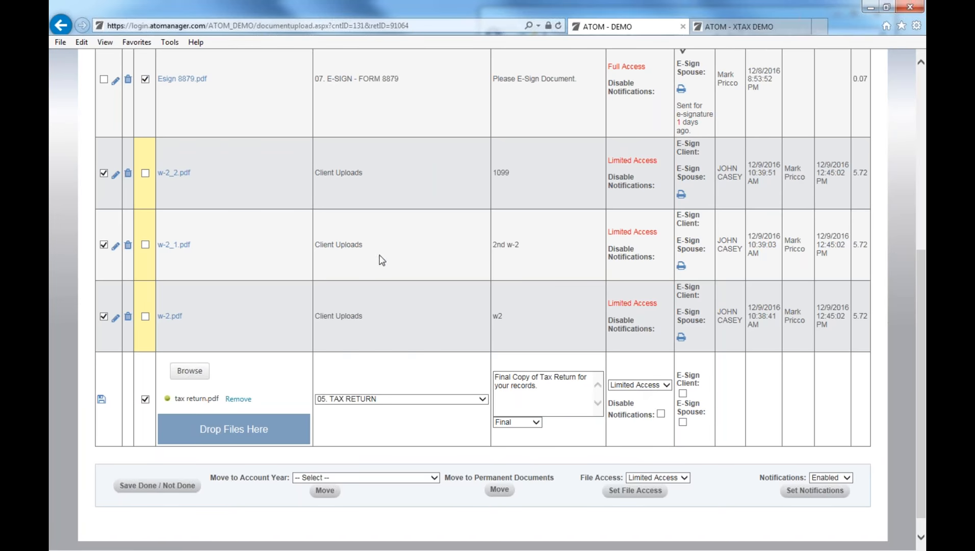
Keep Limited Access on the upload and save tax return_1.pdf to the document list.
click(632, 386)
click(631, 361)
click(101, 398)
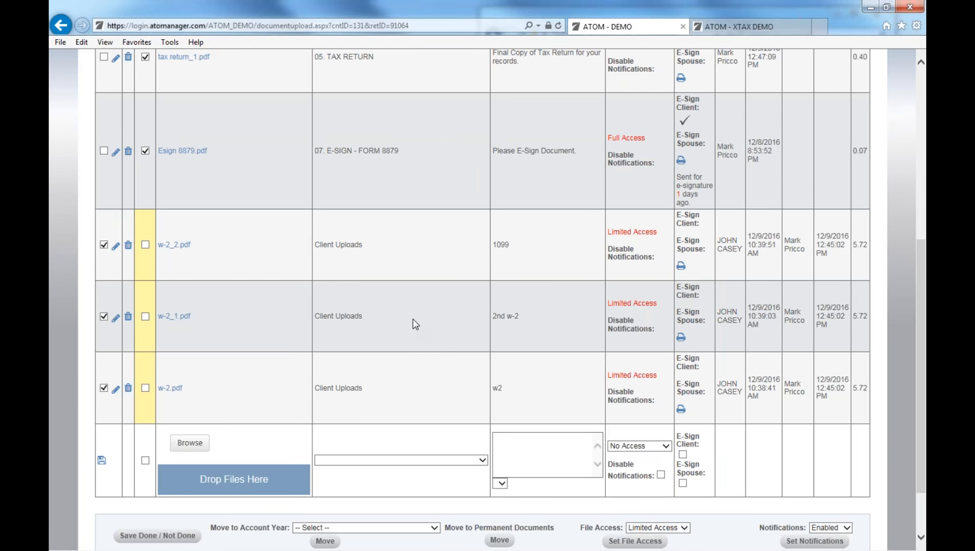
scroll(413, 322, up, 2)
scroll(415, 320, up, 2)
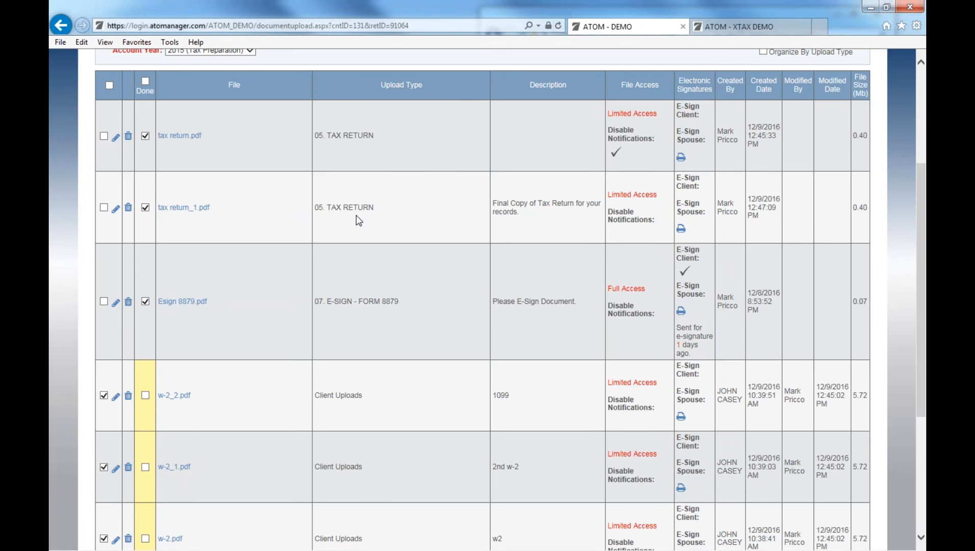
scroll(395, 354, down, 5)
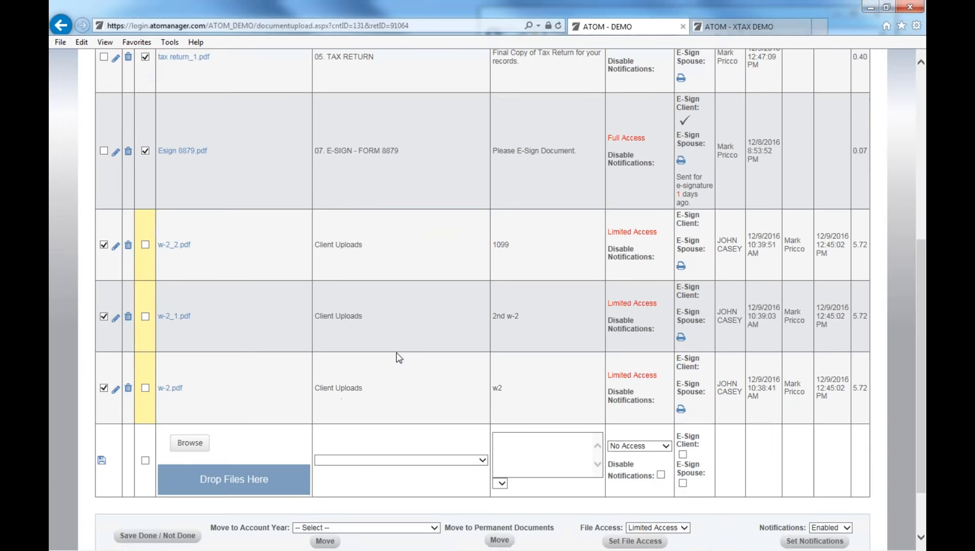
click(396, 388)
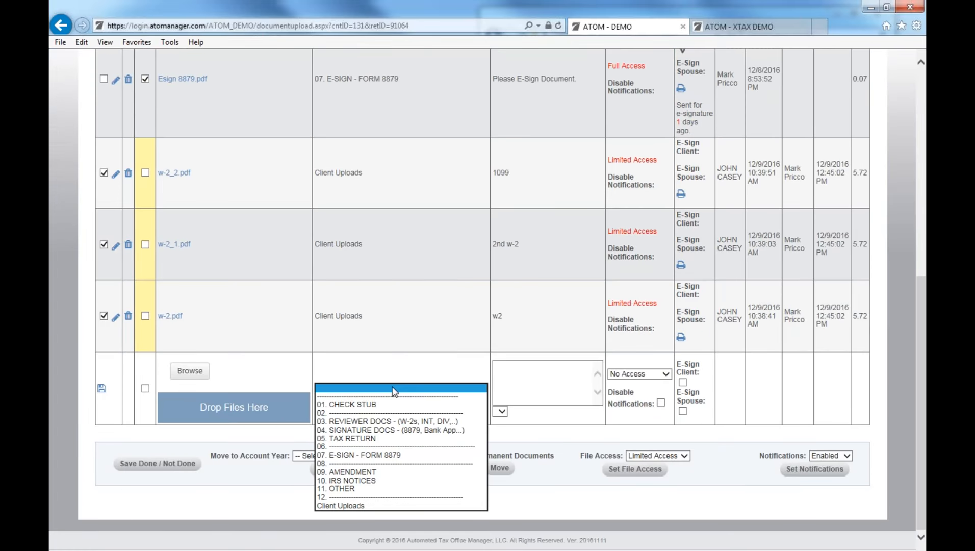
Attach tax return.pdf to a new upload filed under 07. E-SIGN - FORM 8879.
click(375, 458)
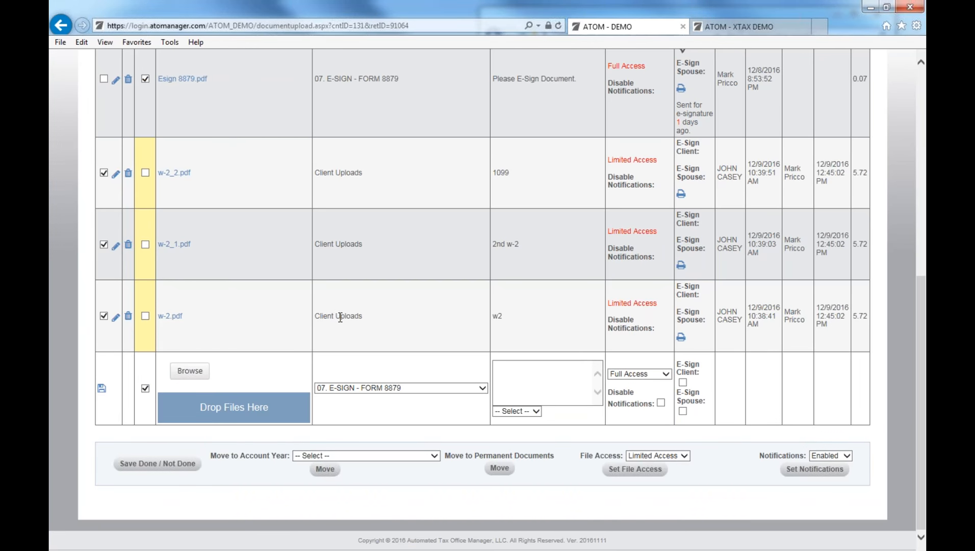
click(351, 390)
click(189, 371)
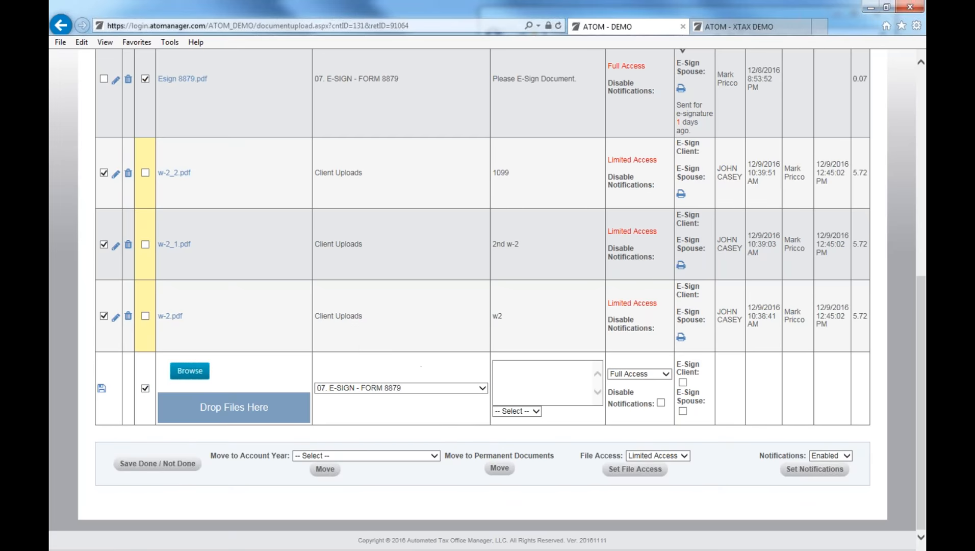
double_click(259, 88)
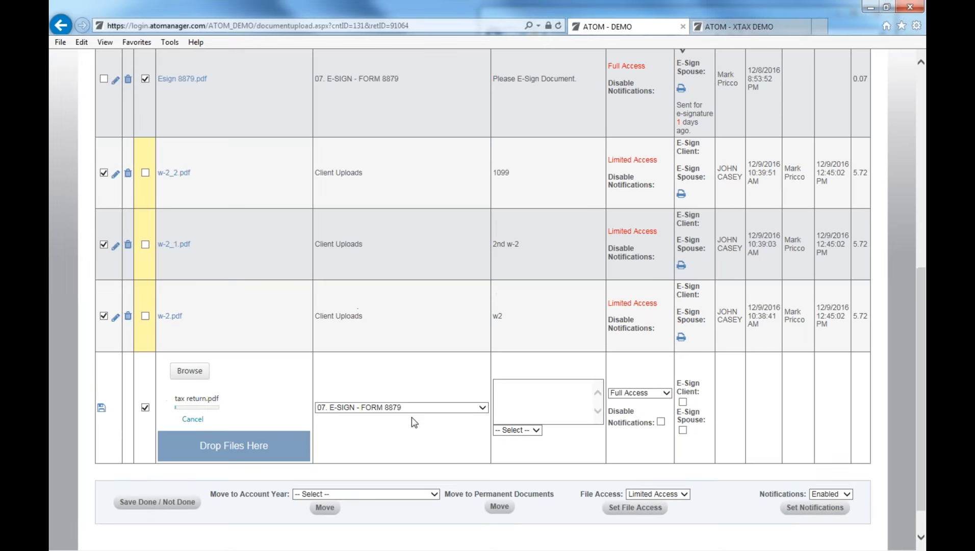
click(408, 408)
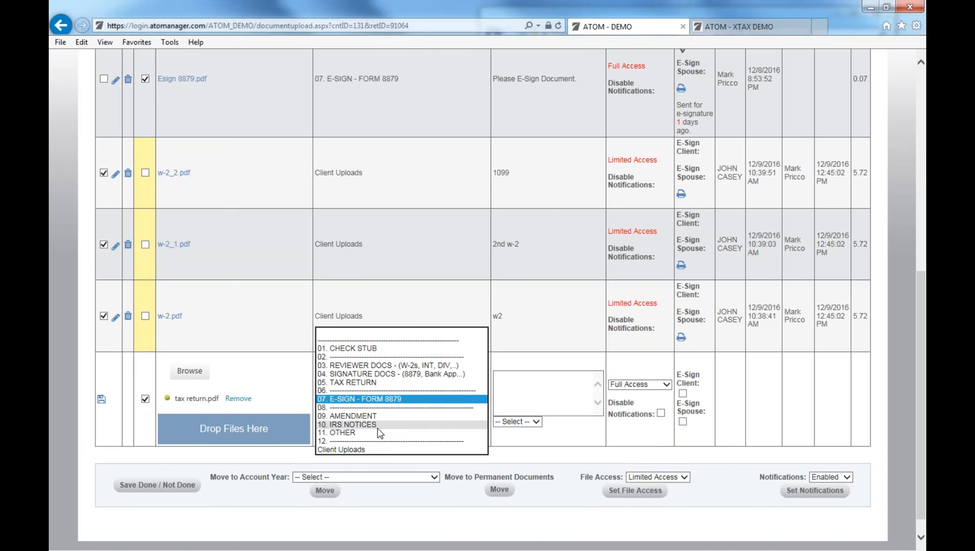
Switch the upload type to 05. TAX RETURN, add a description, and save the upload.
click(382, 384)
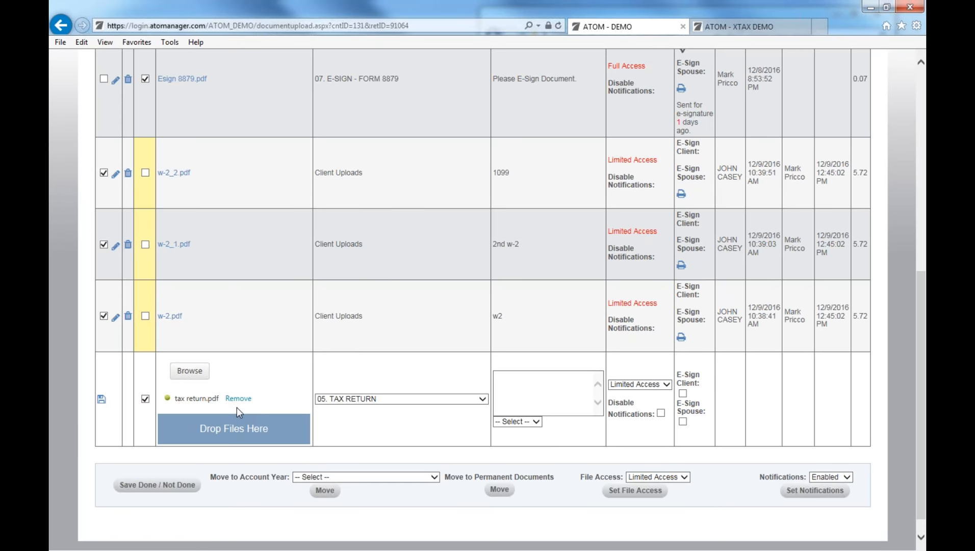
click(529, 376)
scroll(152, 210, up, 3)
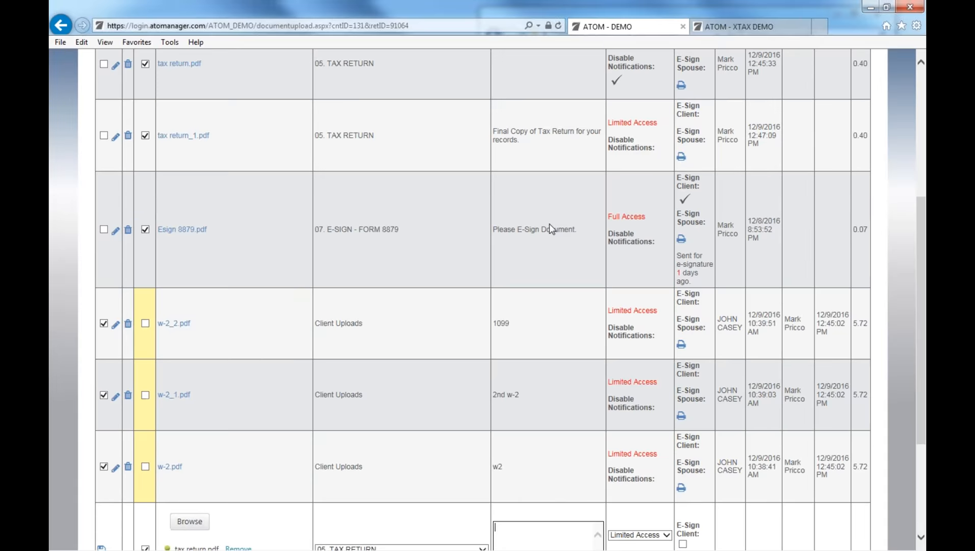
scroll(653, 248, up, 2)
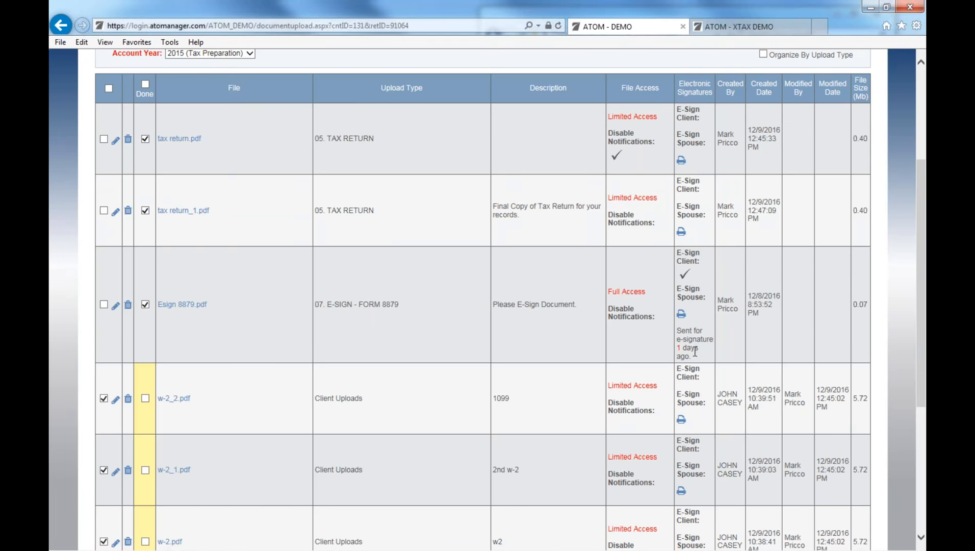
scroll(300, 290, up, 3)
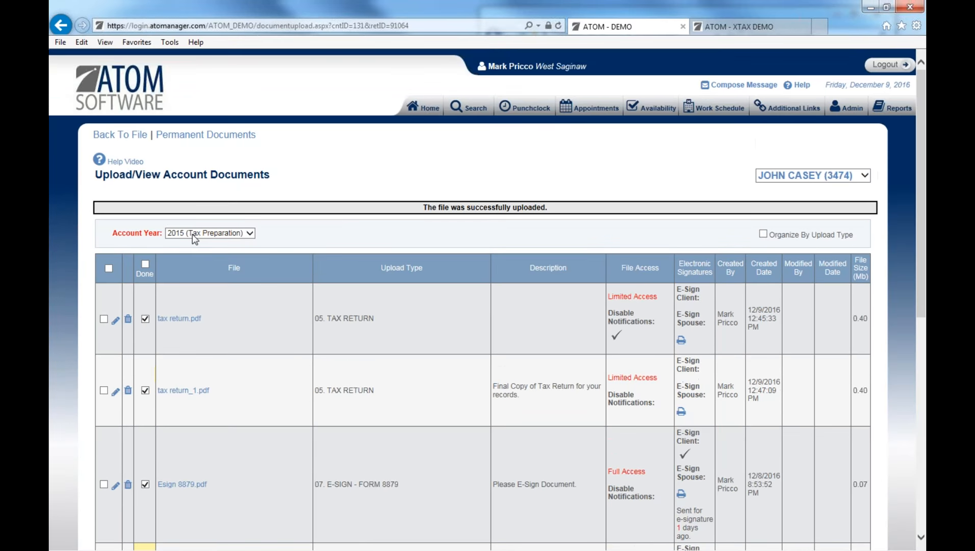
click(193, 233)
click(193, 241)
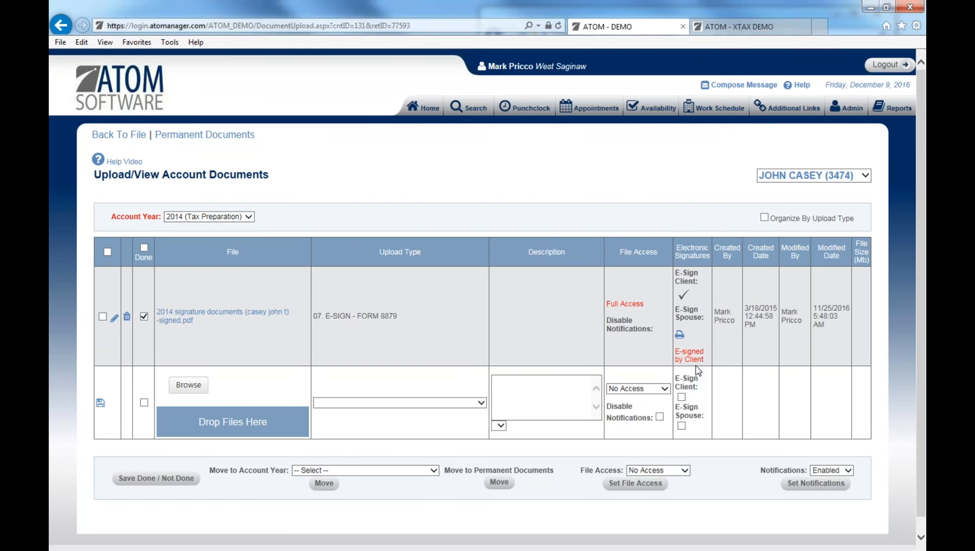
click(188, 215)
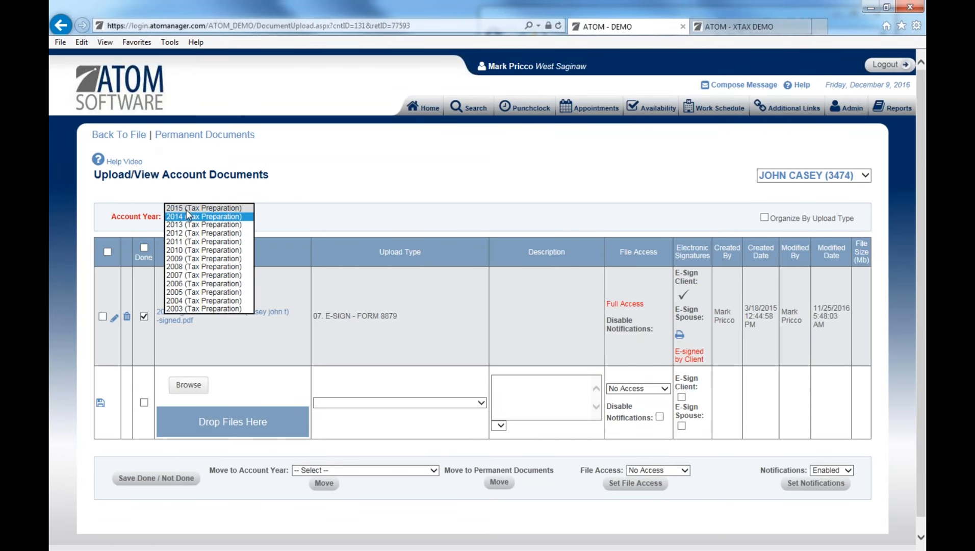
click(184, 209)
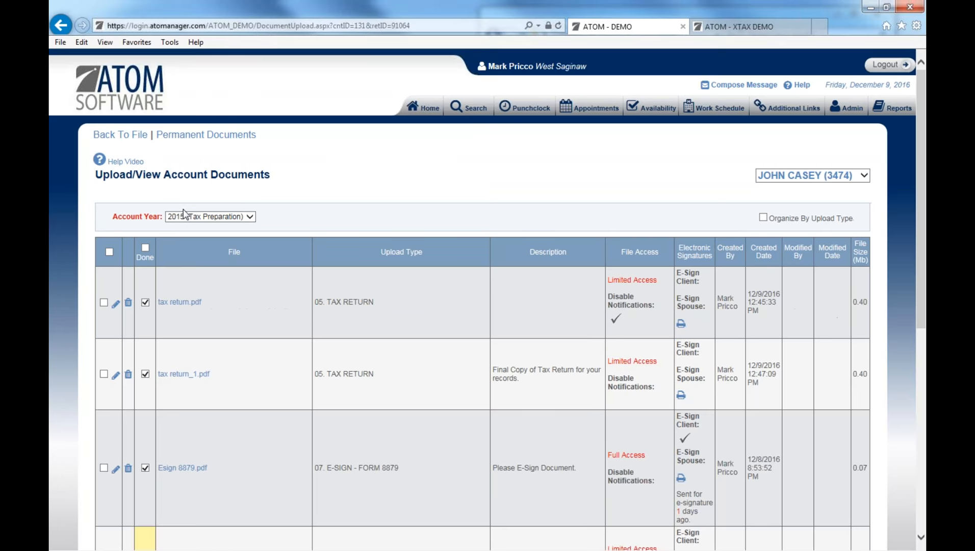
Go back to the client file and open linked client KG TRUCKING.
click(99, 160)
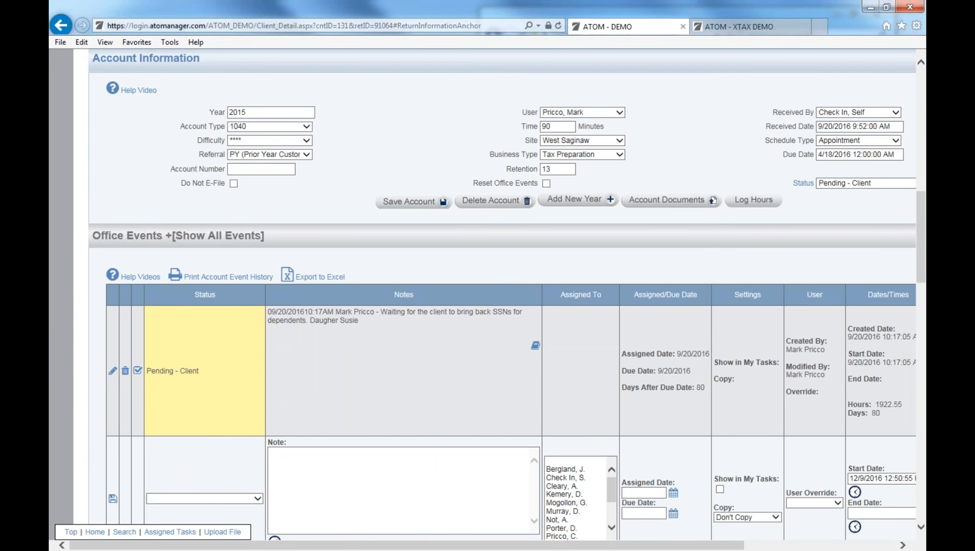
drag(332, 545, 422, 541)
scroll(355, 464, down, 4)
drag(360, 545, 285, 542)
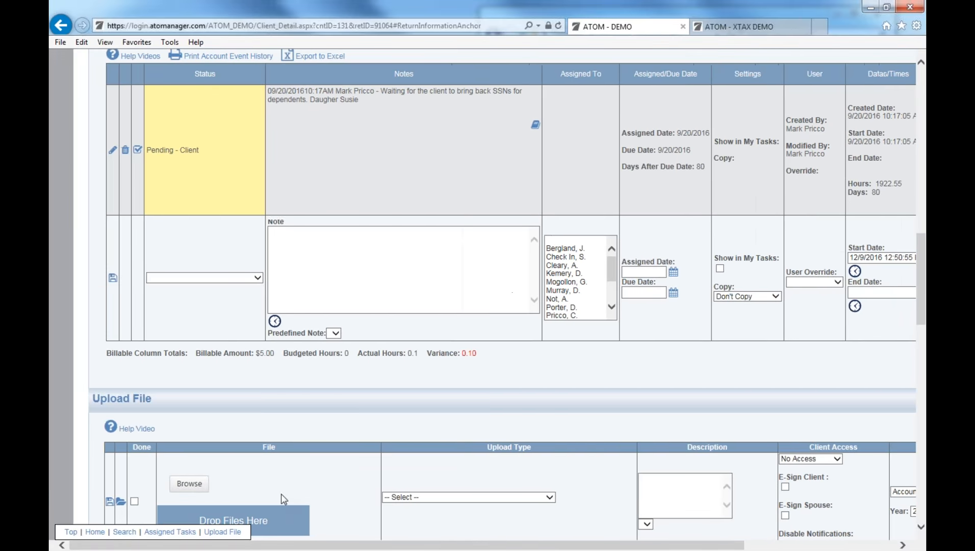
scroll(281, 493, down, 15)
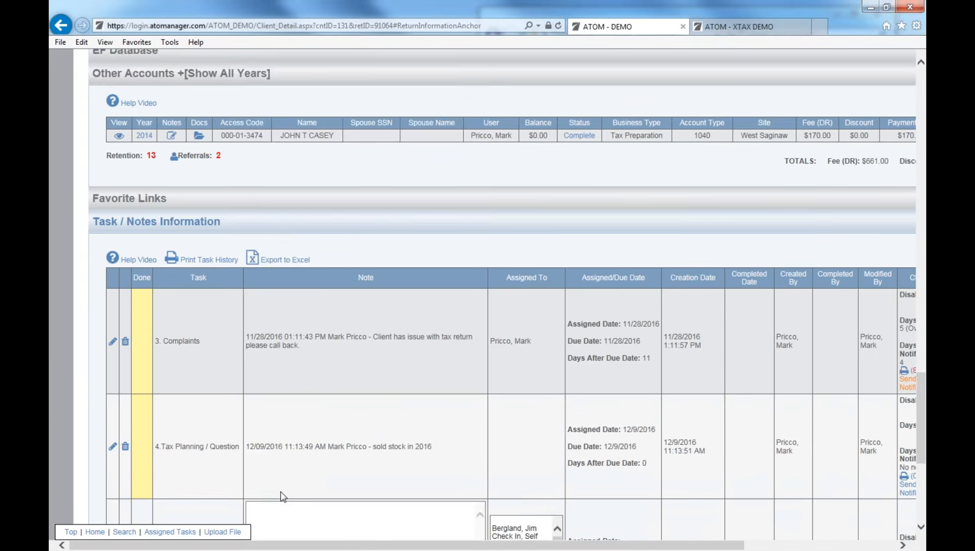
scroll(281, 491, down, 5)
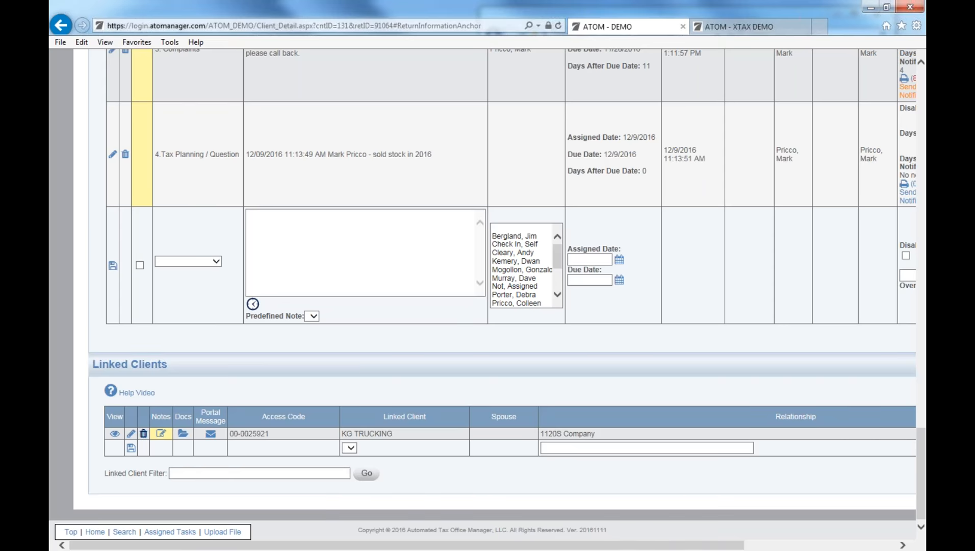
click(115, 434)
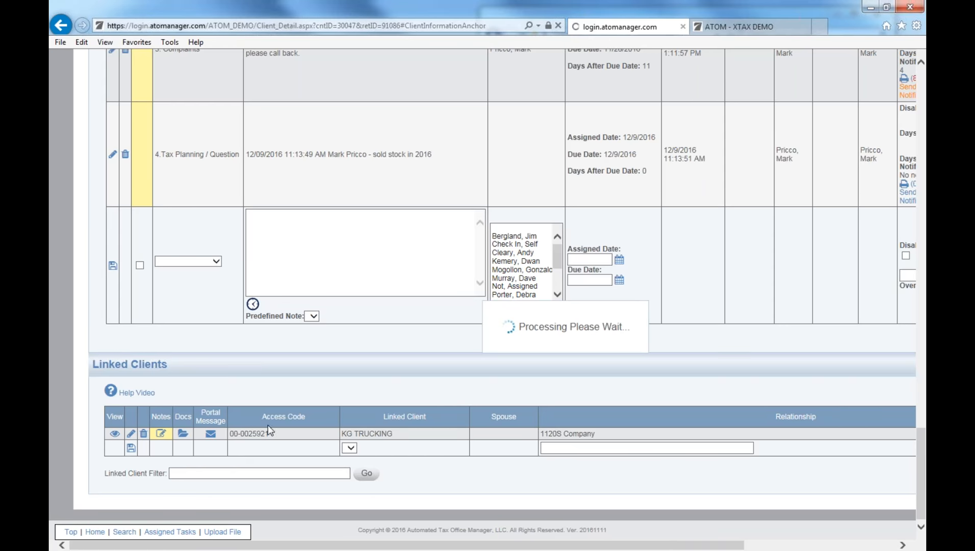
Open KG TRUCKING's 2016 Monthly Payroll bookkeeping account.
scroll(421, 448, down, 7)
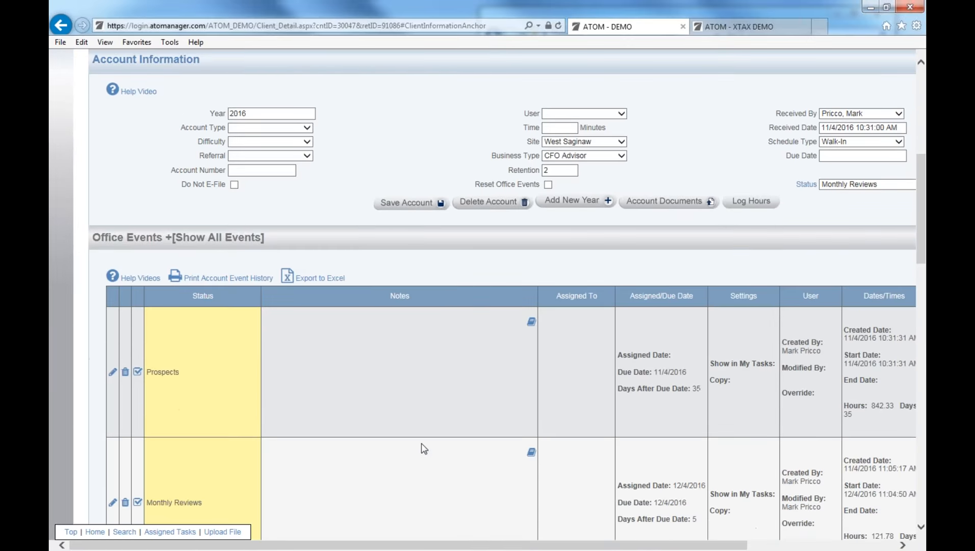
scroll(212, 407, down, 9)
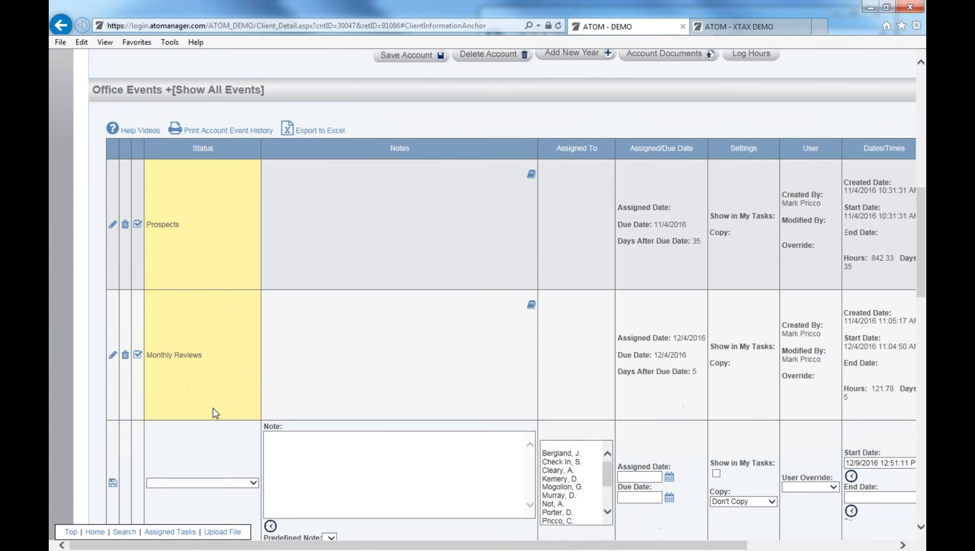
scroll(214, 414, down, 2)
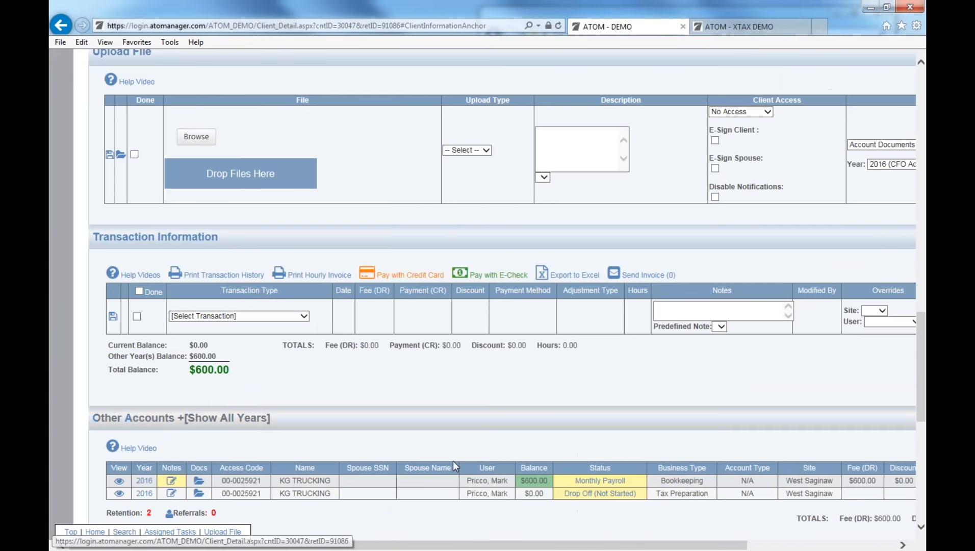
click(595, 481)
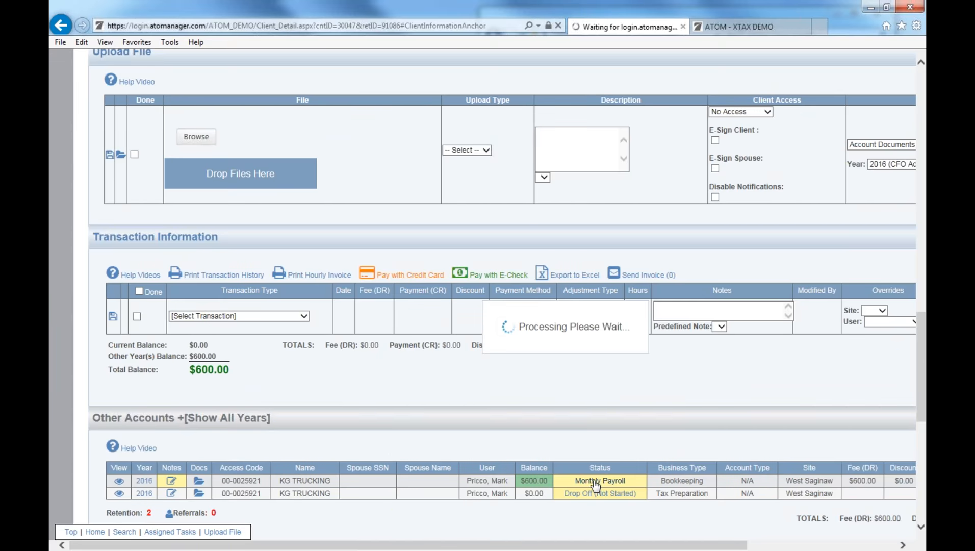
Open the 11/20/2016 Monthly Payroll event for editing.
scroll(415, 468, down, 5)
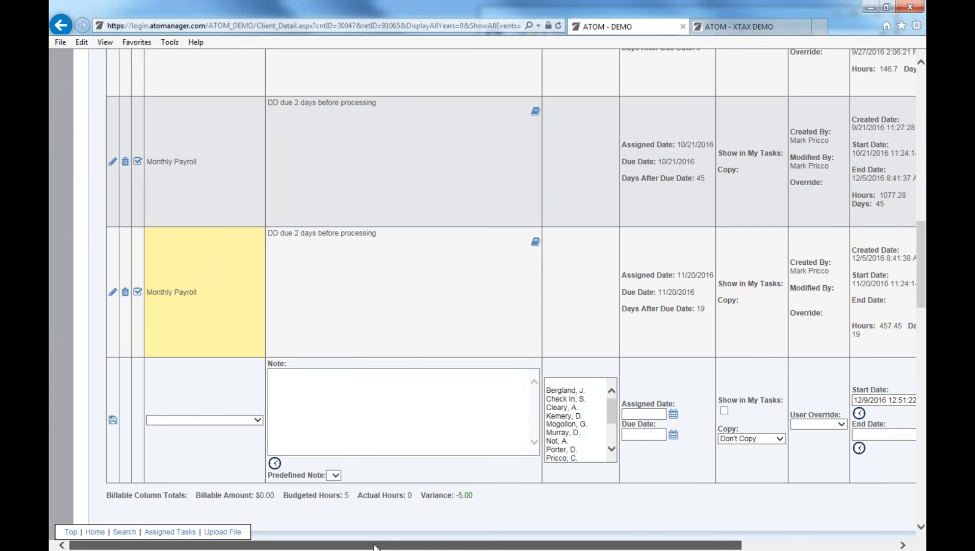
mouse_move(366, 545)
mouse_down()
mouse_move(483, 521)
mouse_move(482, 545)
mouse_move(357, 541)
mouse_up()
click(112, 292)
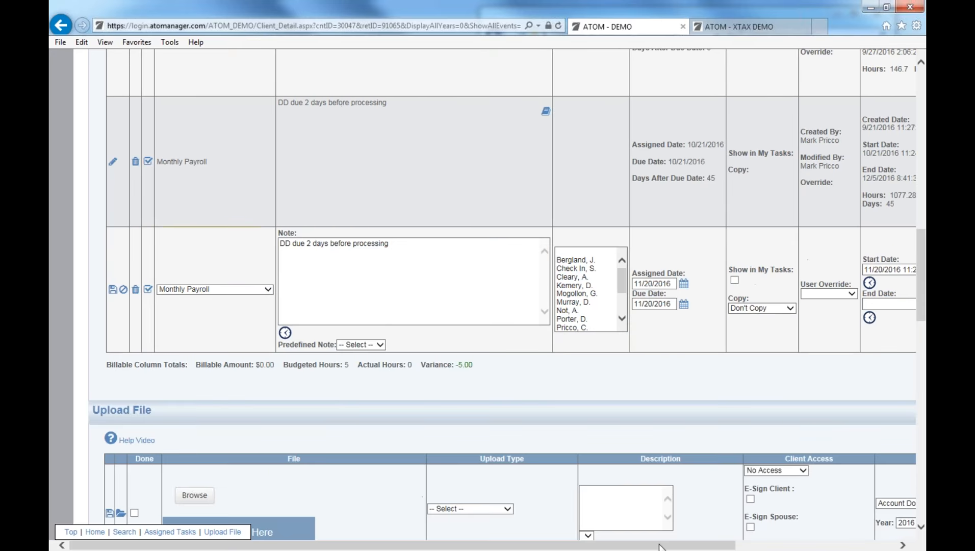
Check the event's Copy setting and leave it at Don't Copy.
drag(659, 545, 690, 359)
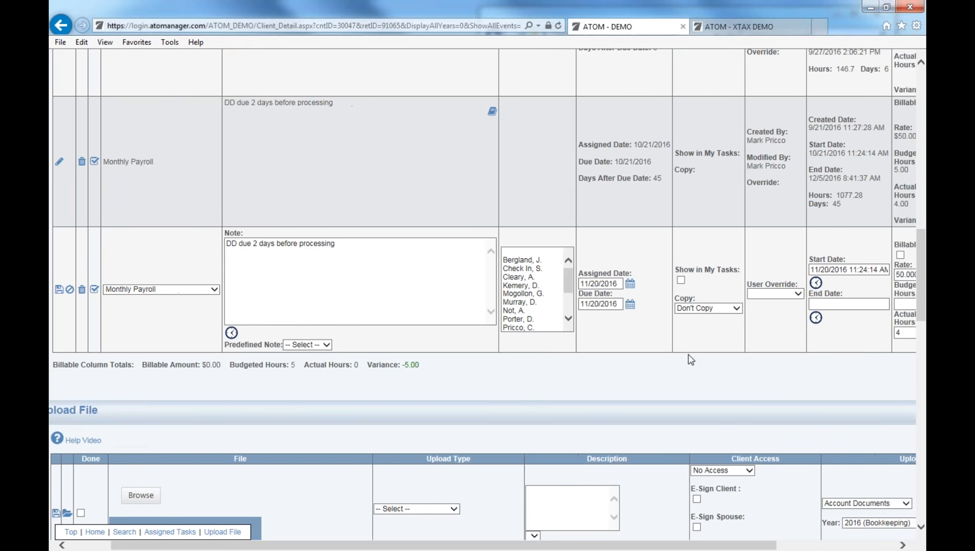
click(701, 308)
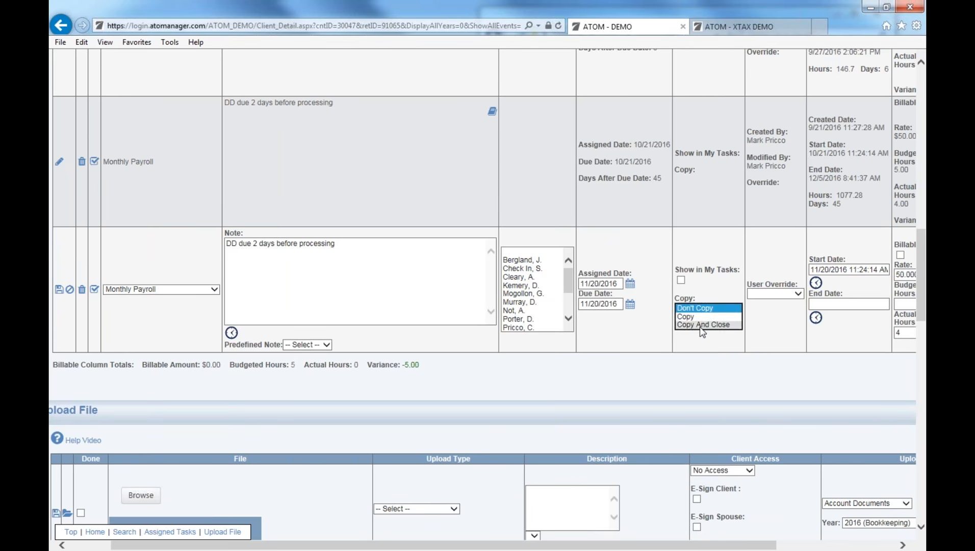
click(707, 311)
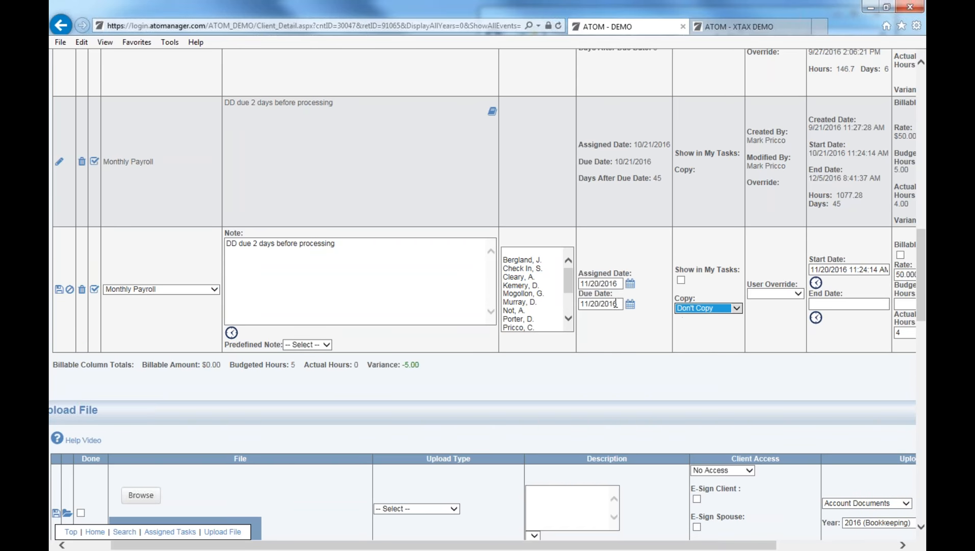
click(699, 308)
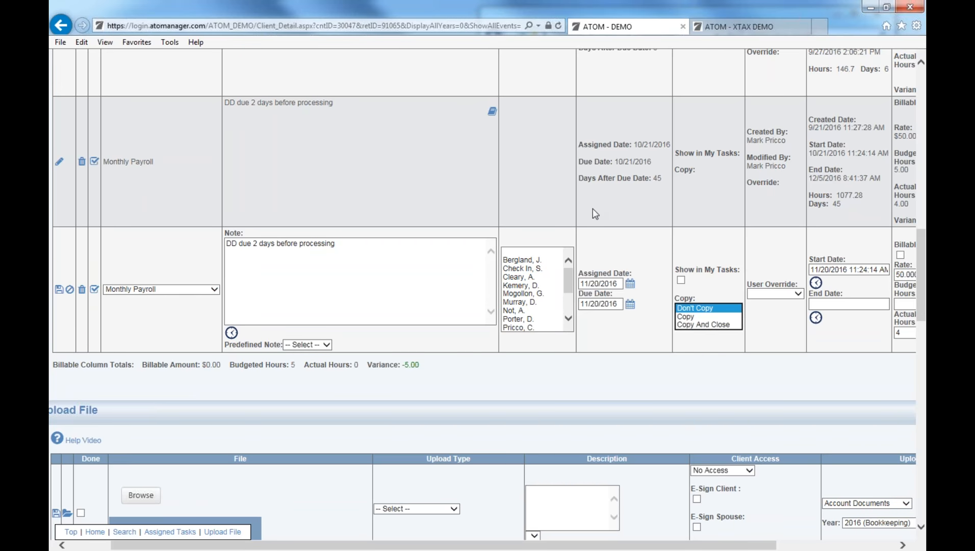
click(370, 294)
scroll(368, 291, up, 7)
scroll(368, 291, up, 4)
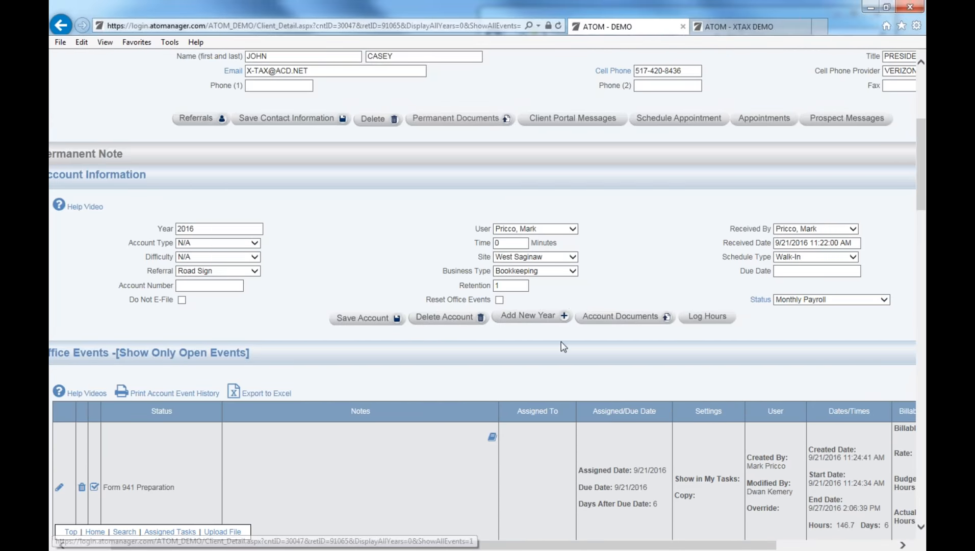
scroll(550, 336, down, 8)
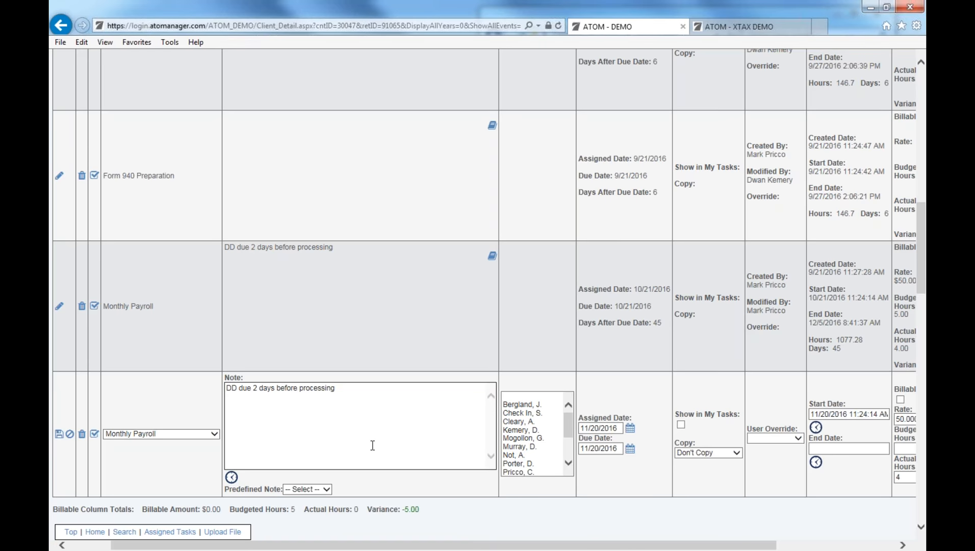
On the XTAX demo, search clients for 'family' and open FAMILY FAMILY BARBERSHOP INC's 2007 Book Keeping account.
click(756, 31)
click(471, 106)
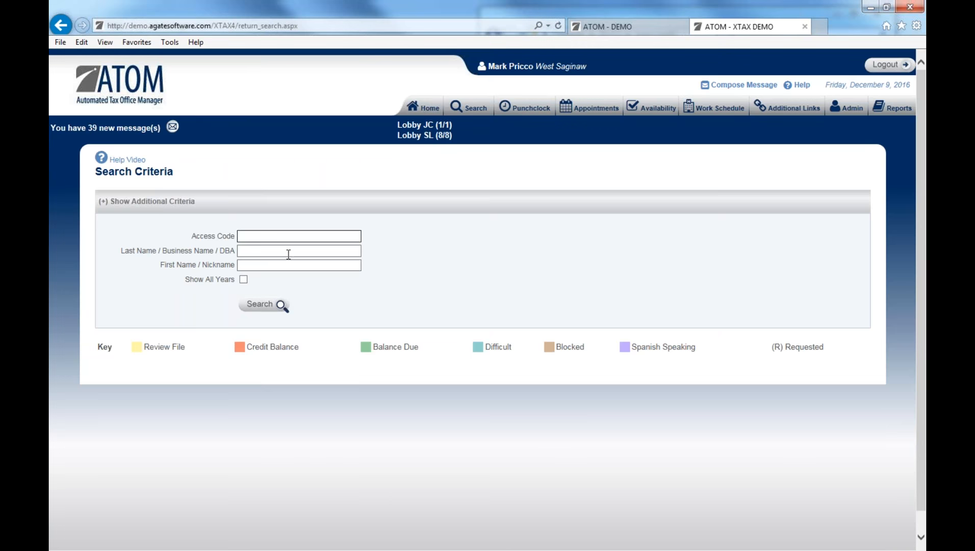
click(289, 254)
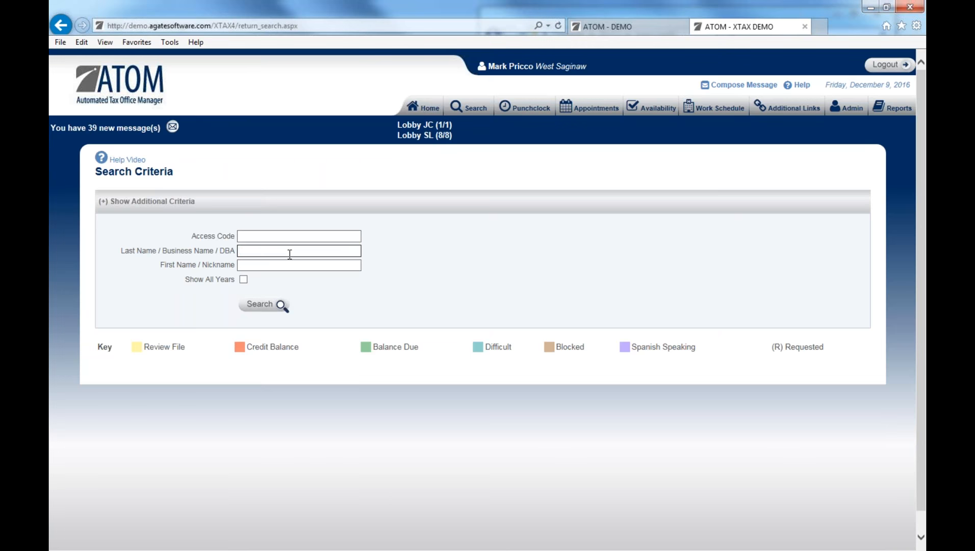
text(family)
key(Return)
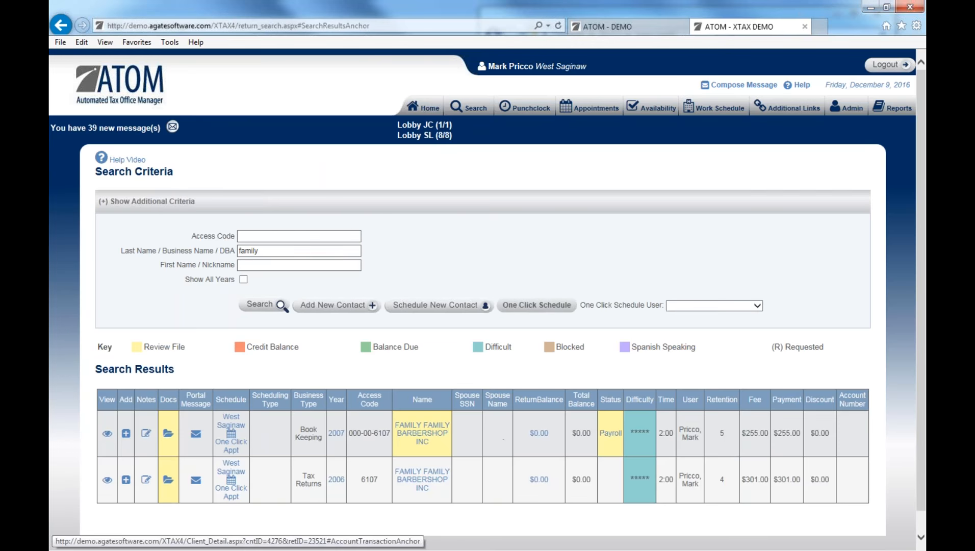
click(605, 435)
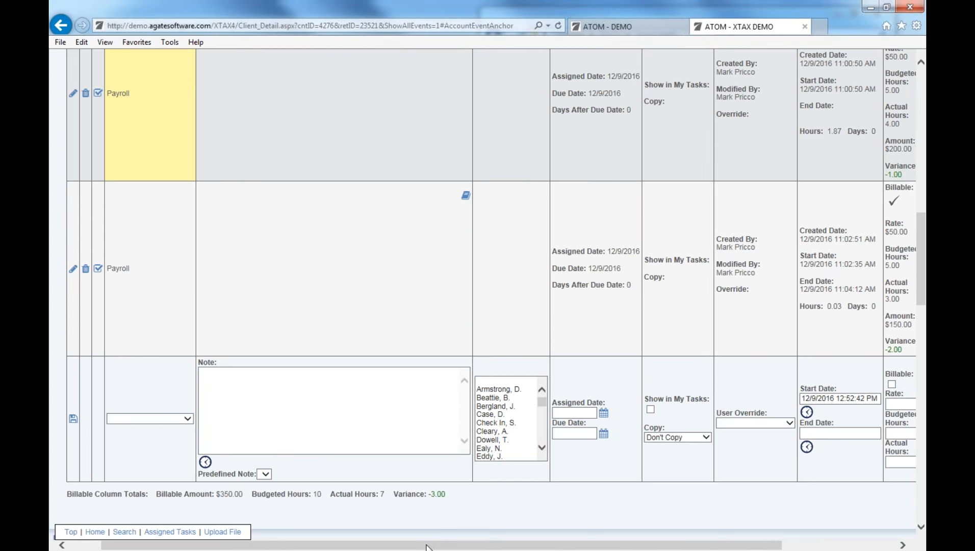
drag(428, 545, 400, 547)
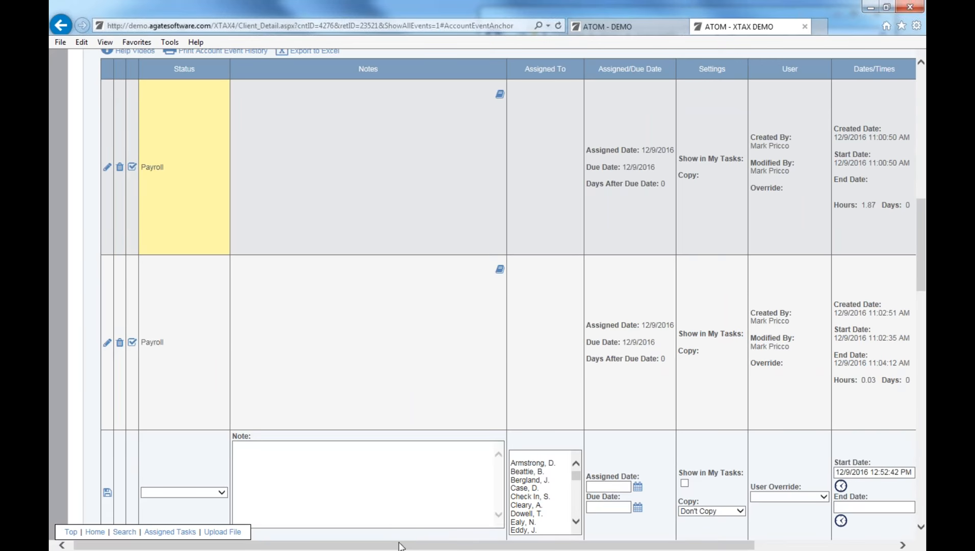
drag(386, 546, 478, 545)
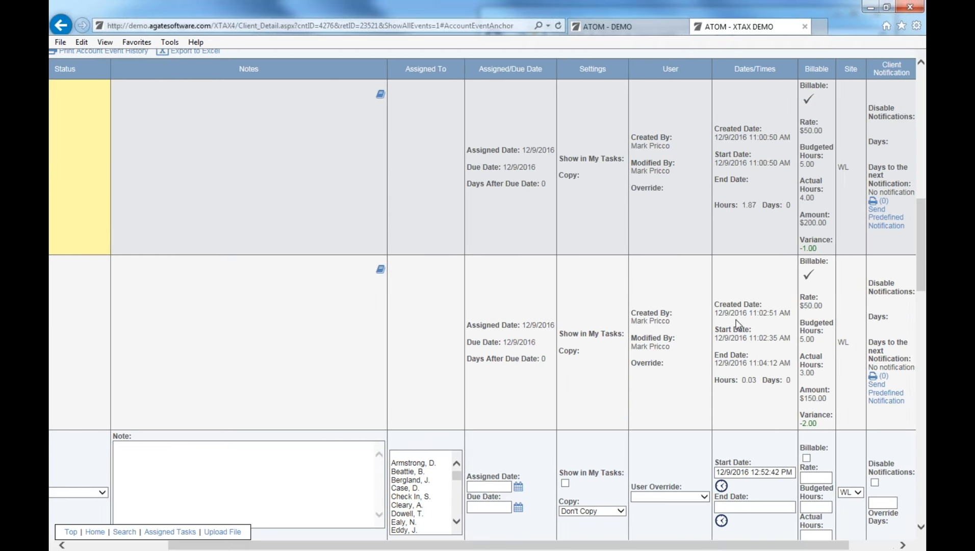
scroll(807, 161, up, 3)
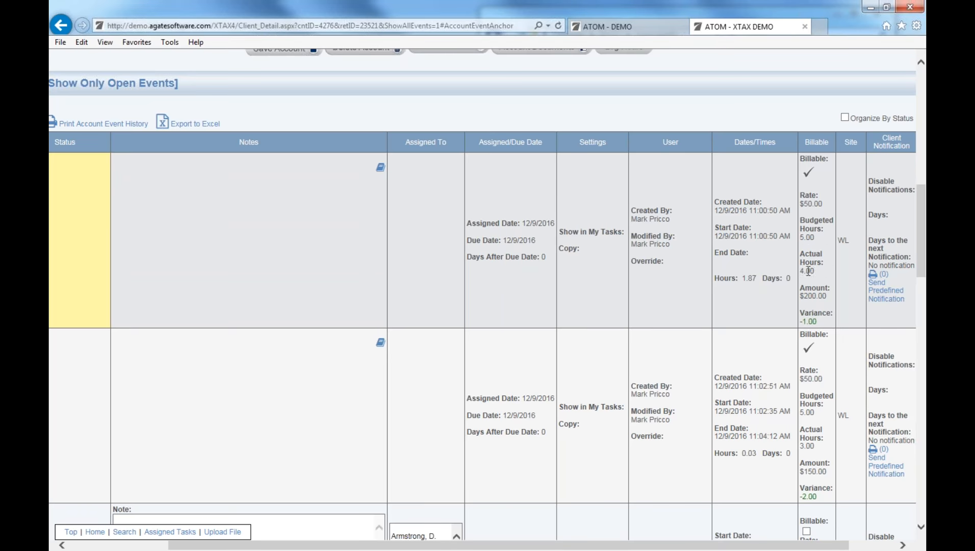
drag(800, 296, 826, 289)
drag(732, 548, 686, 545)
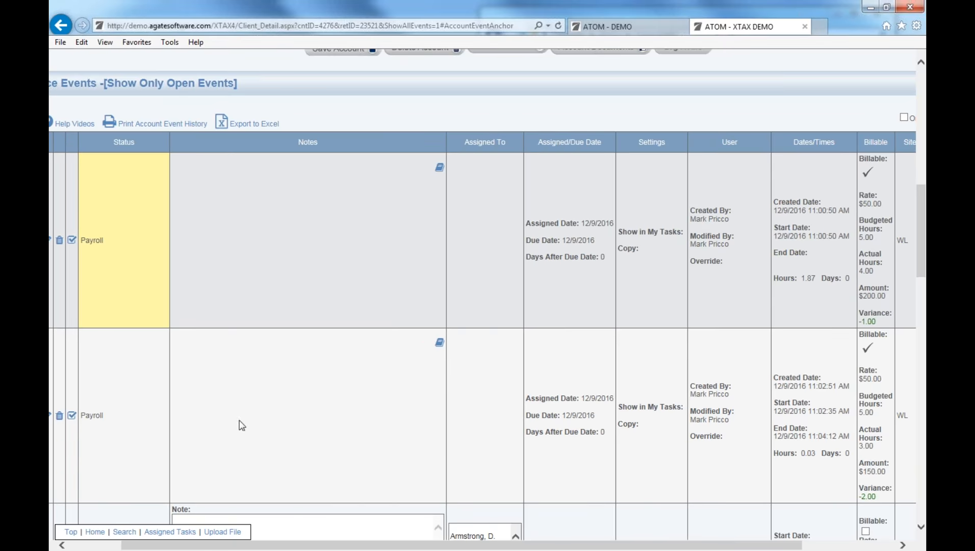
drag(370, 544, 459, 535)
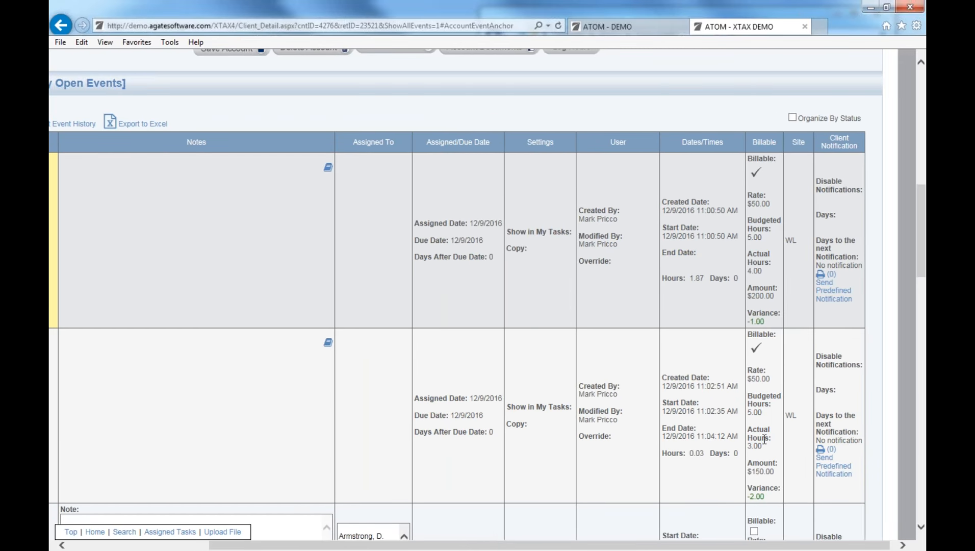
drag(720, 546, 640, 545)
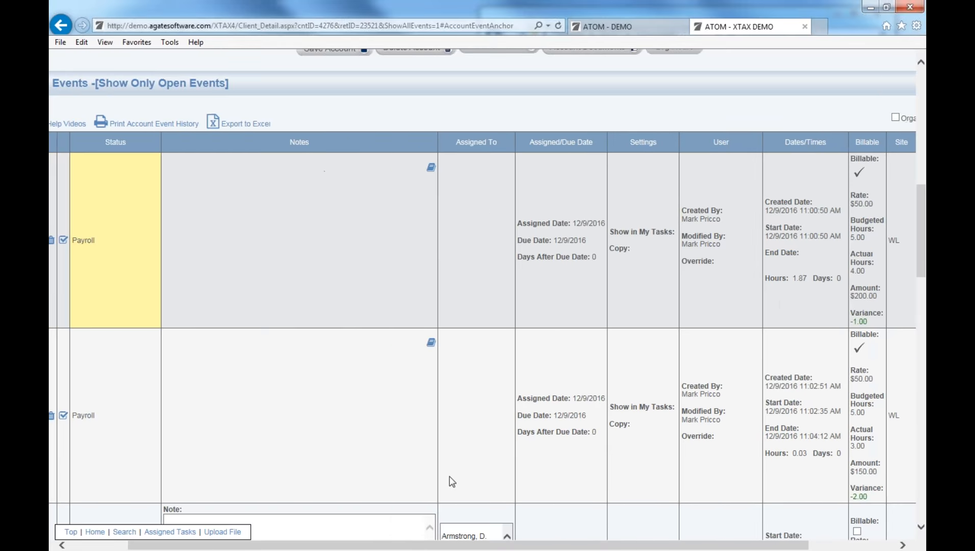
scroll(443, 479, down, 3)
scroll(441, 479, down, 6)
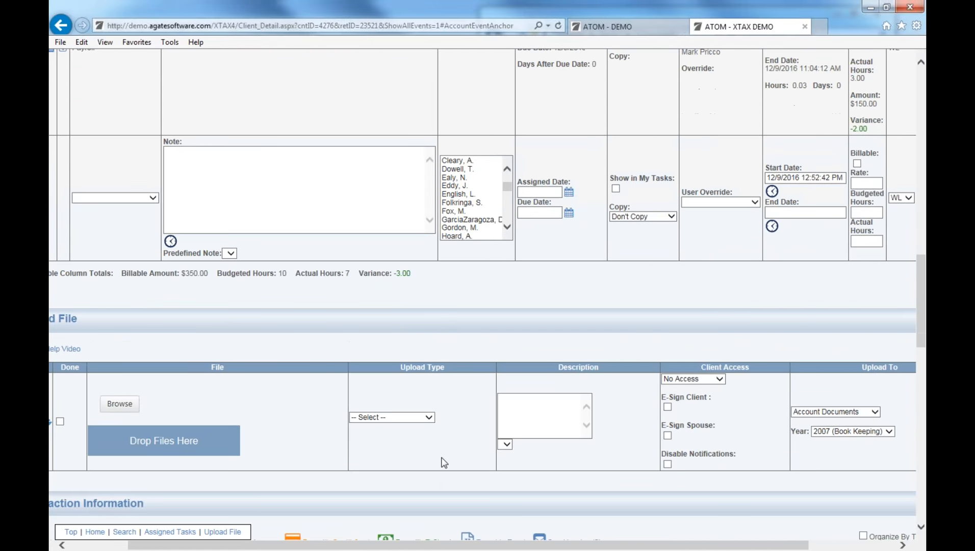
drag(437, 541, 378, 543)
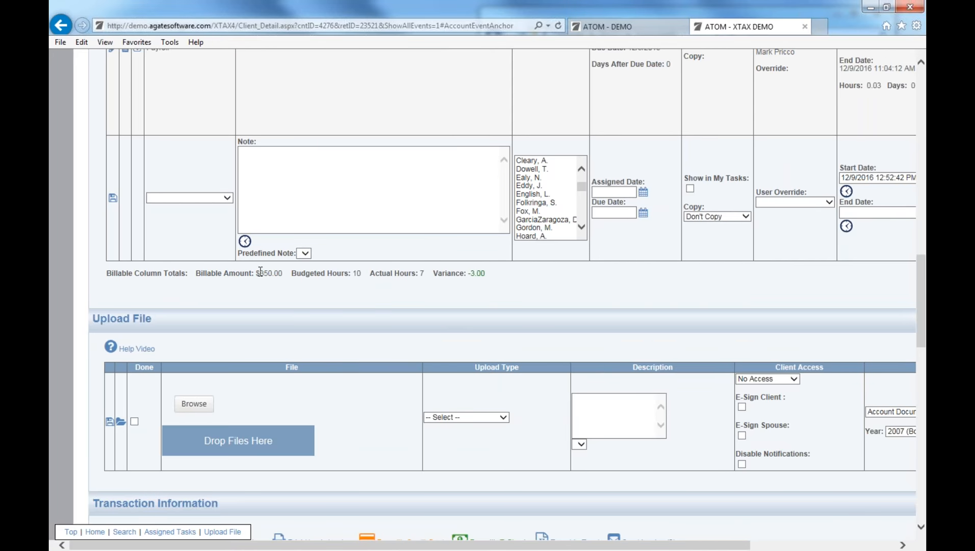
drag(257, 273, 280, 274)
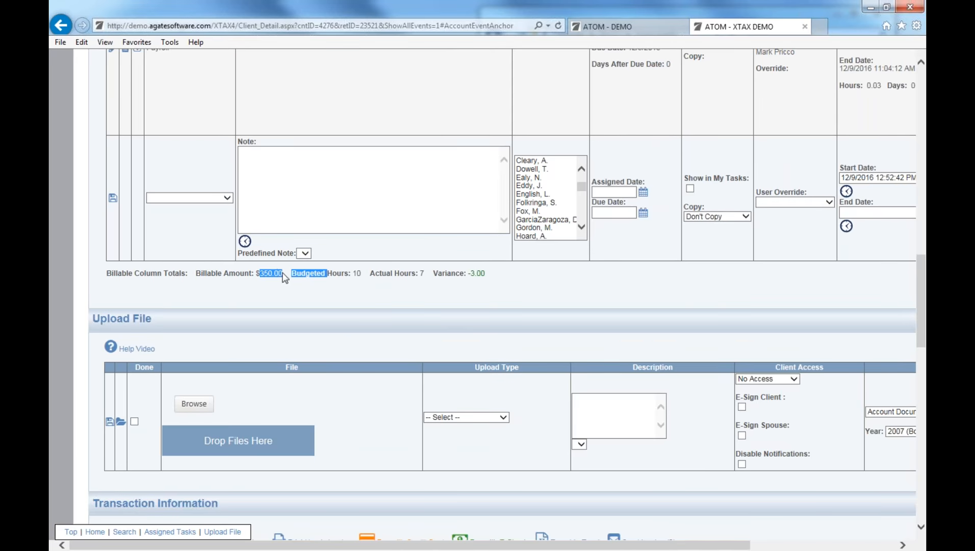
click(283, 276)
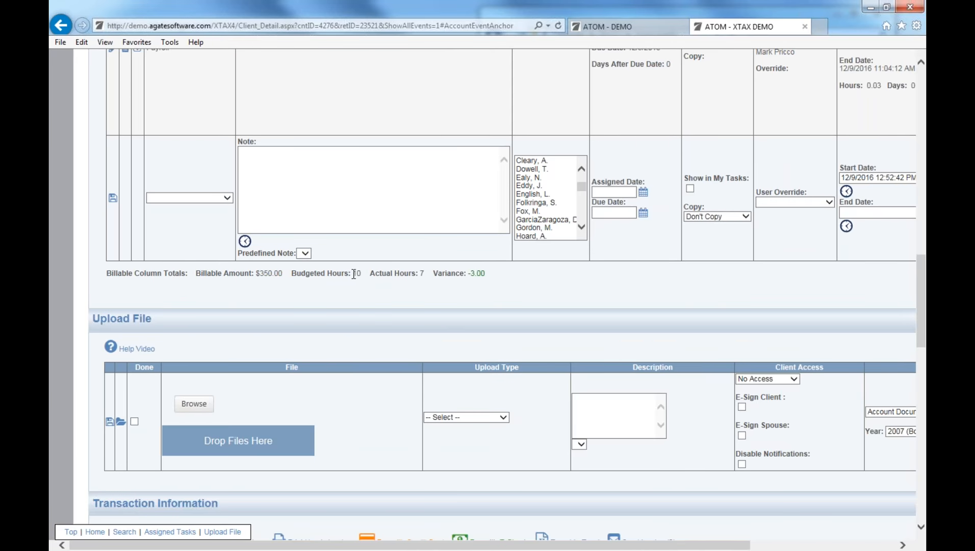
double_click(421, 273)
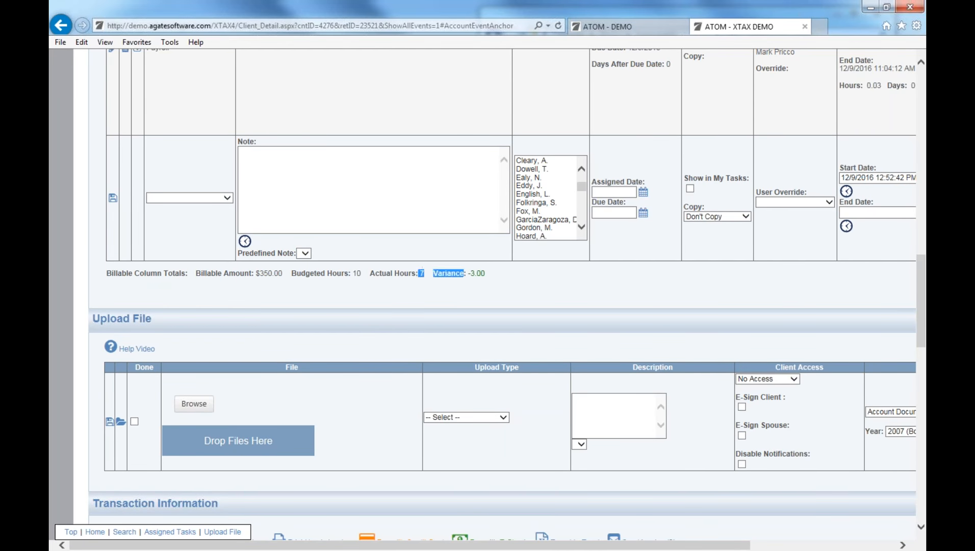
click(424, 275)
scroll(479, 287, up, 3)
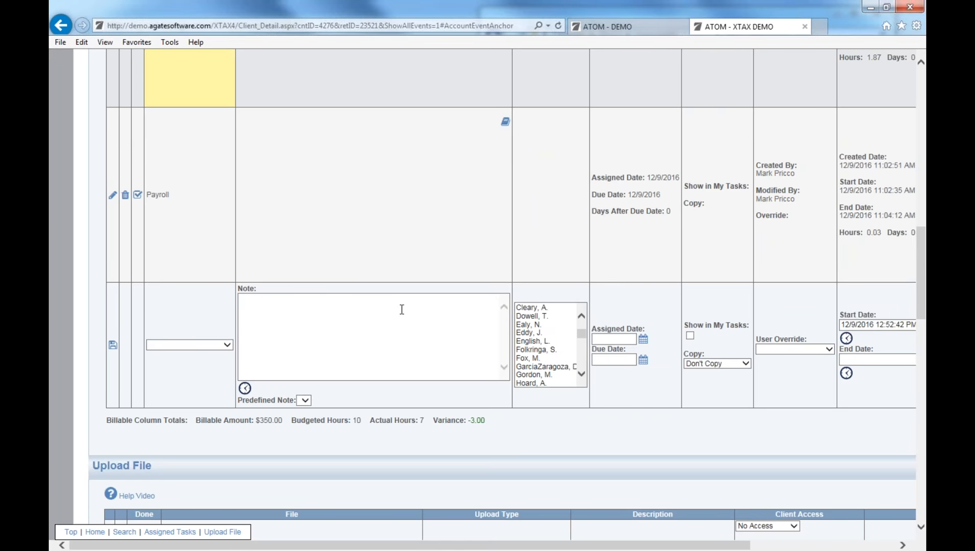
Return to the ATOM demo home page and open the Rejects (7) office event list.
click(592, 27)
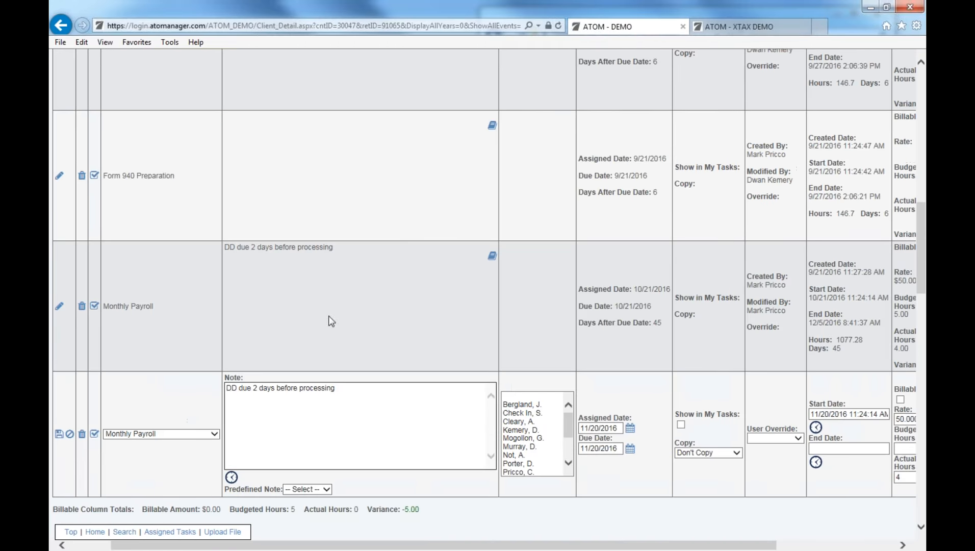
scroll(369, 385, up, 10)
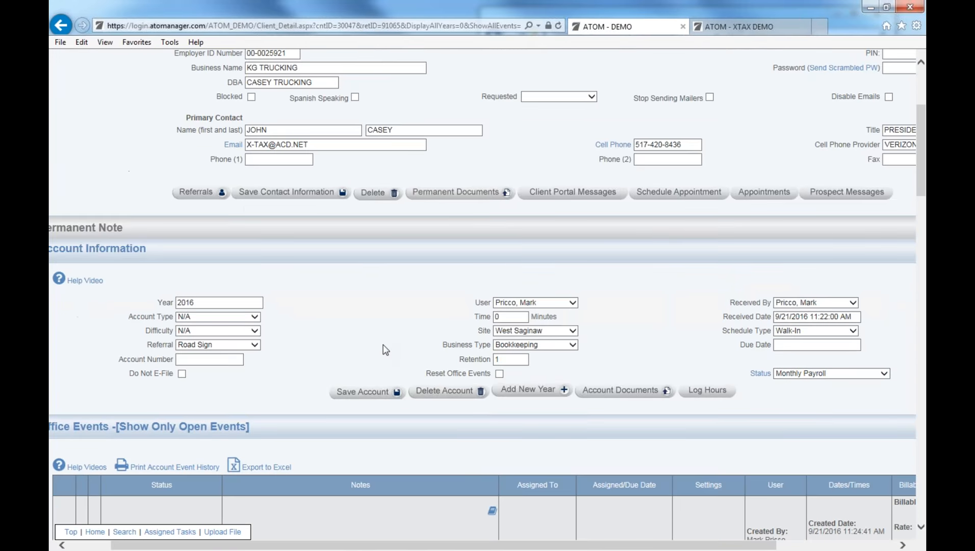
scroll(385, 350, up, 3)
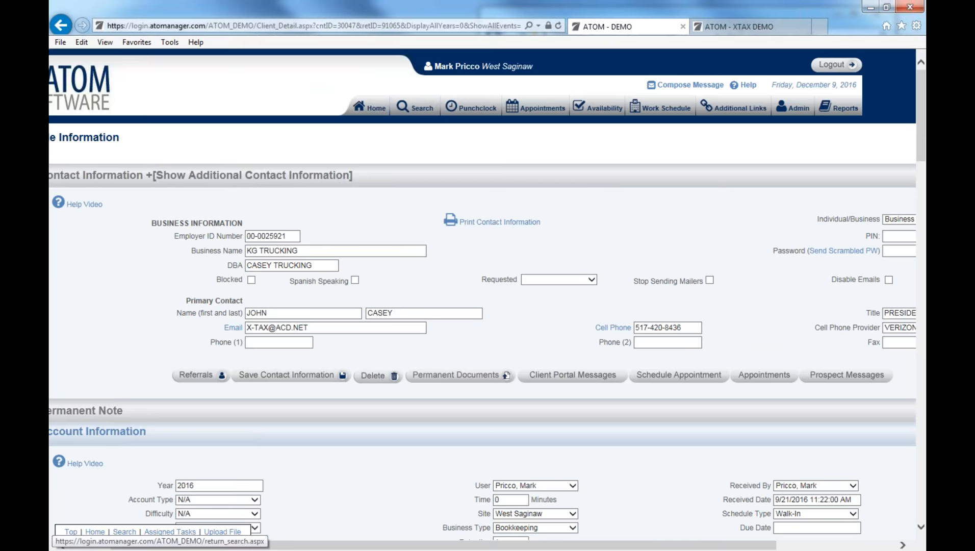
click(371, 107)
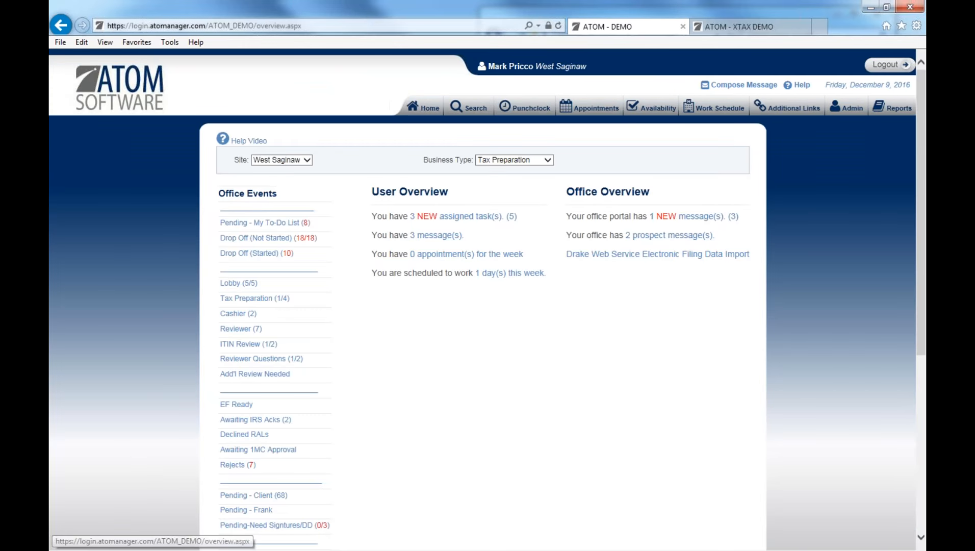
scroll(552, 226, down, 5)
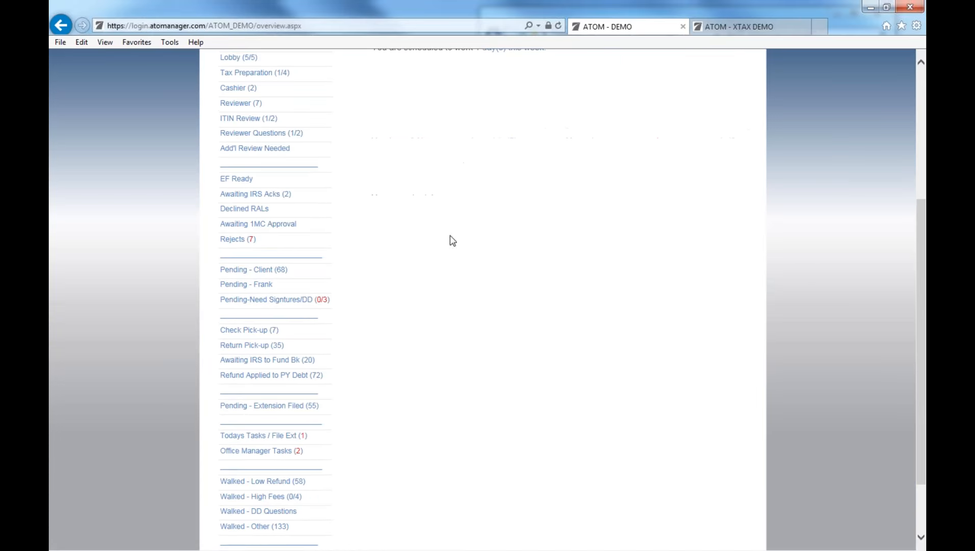
click(314, 248)
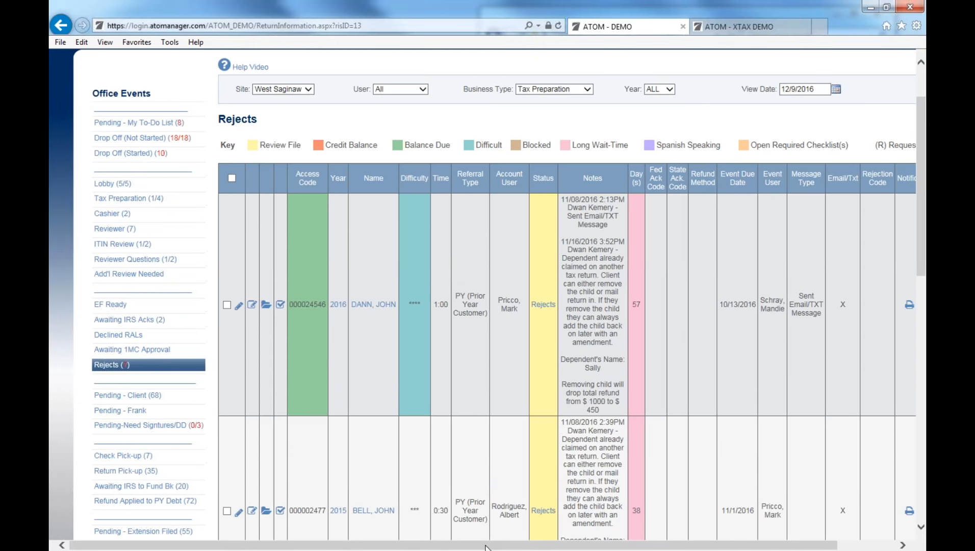
Scroll the Rejects table sideways to review every column, including notes and notification counts.
drag(485, 544, 542, 546)
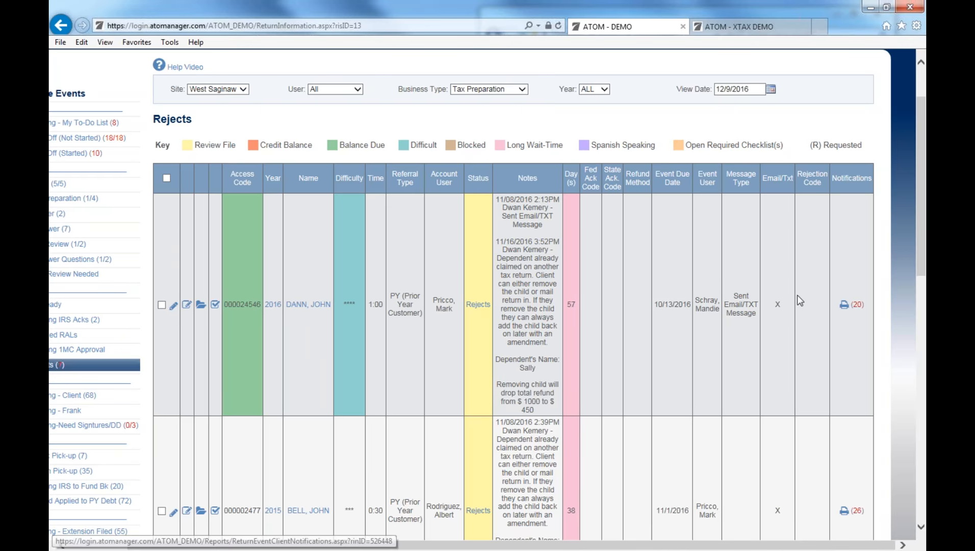
drag(456, 545, 391, 545)
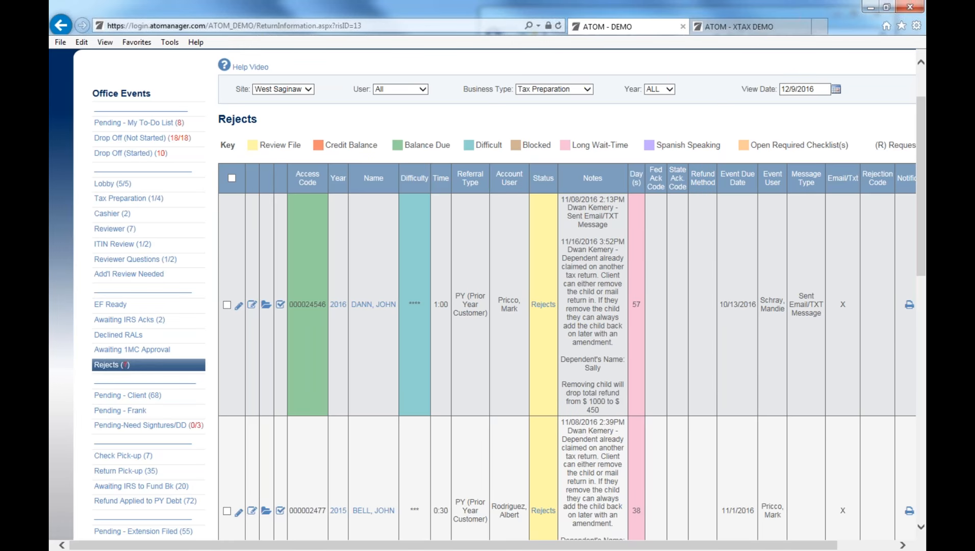
Open the first rejected client's details and bring up its Send Client Notification form.
click(366, 305)
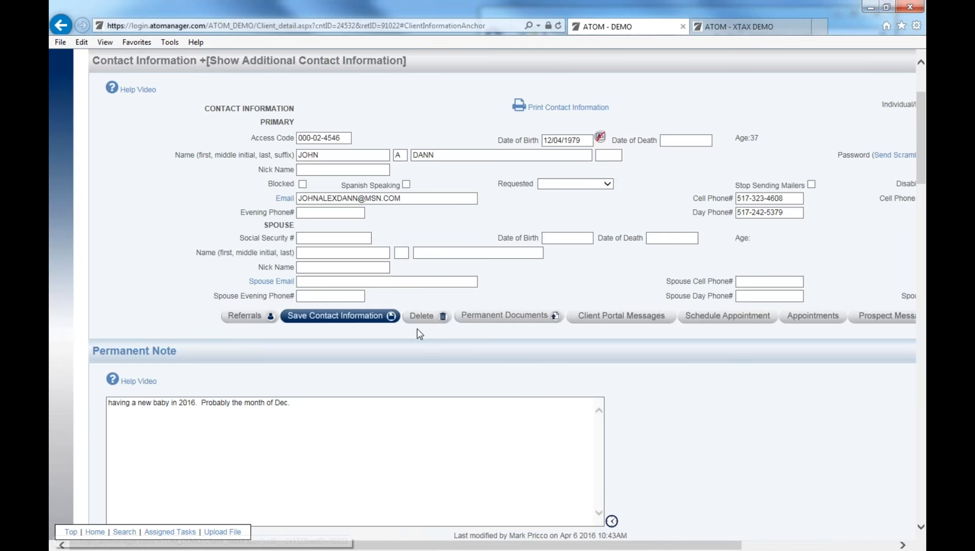
scroll(420, 333, down, 9)
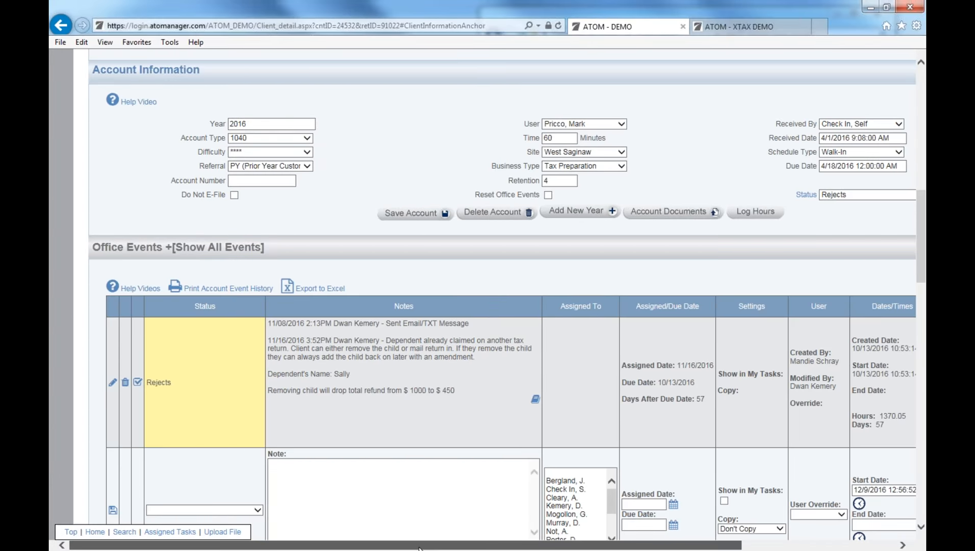
drag(389, 544, 548, 545)
scroll(499, 544, down, 1)
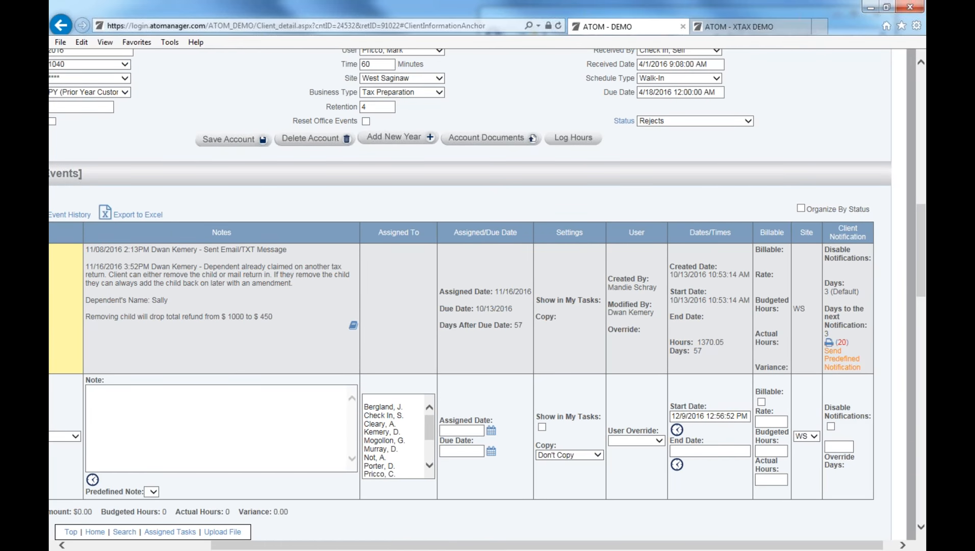
click(839, 364)
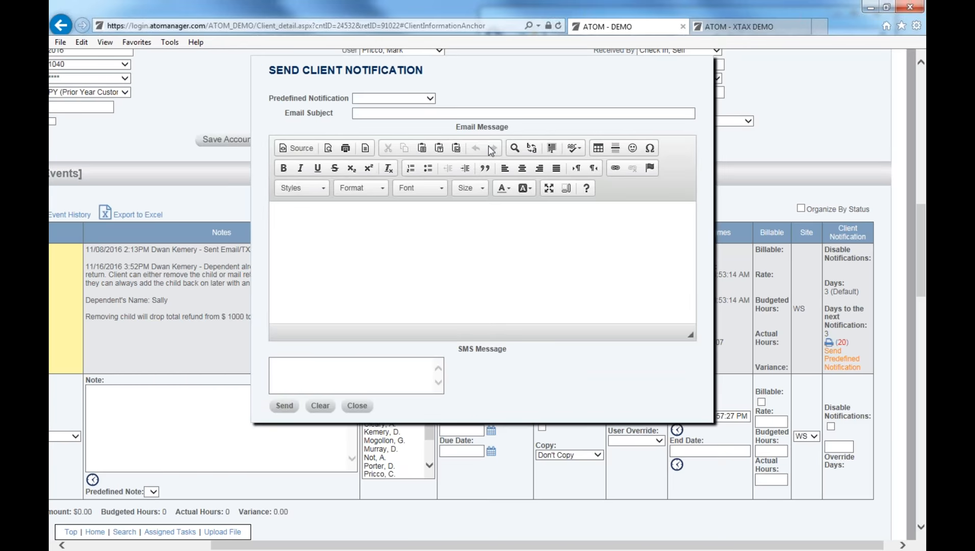
click(430, 98)
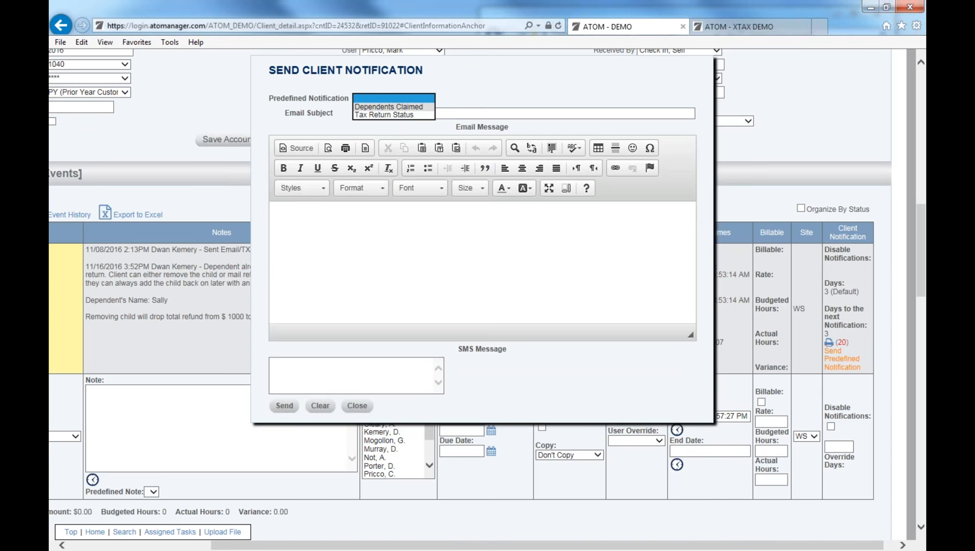
click(422, 107)
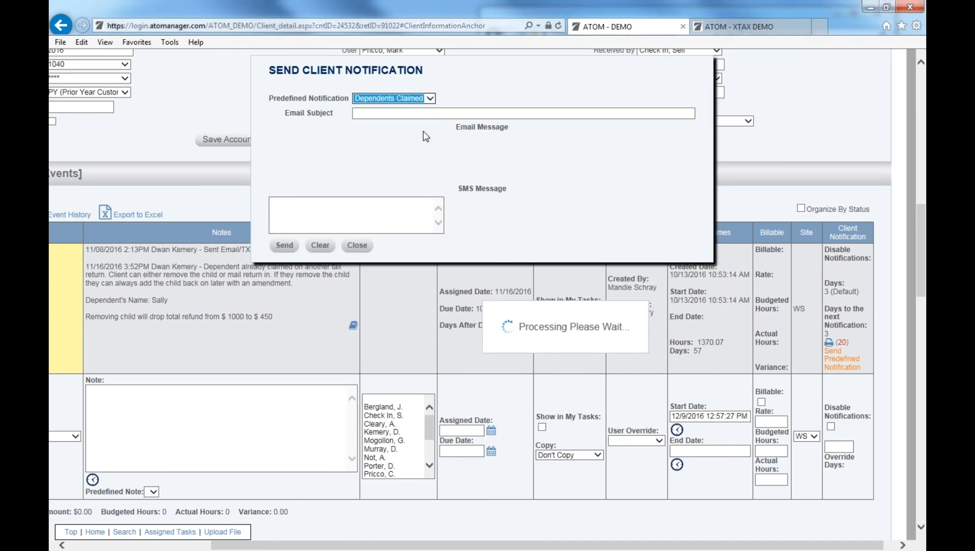
scroll(361, 249, down, 1)
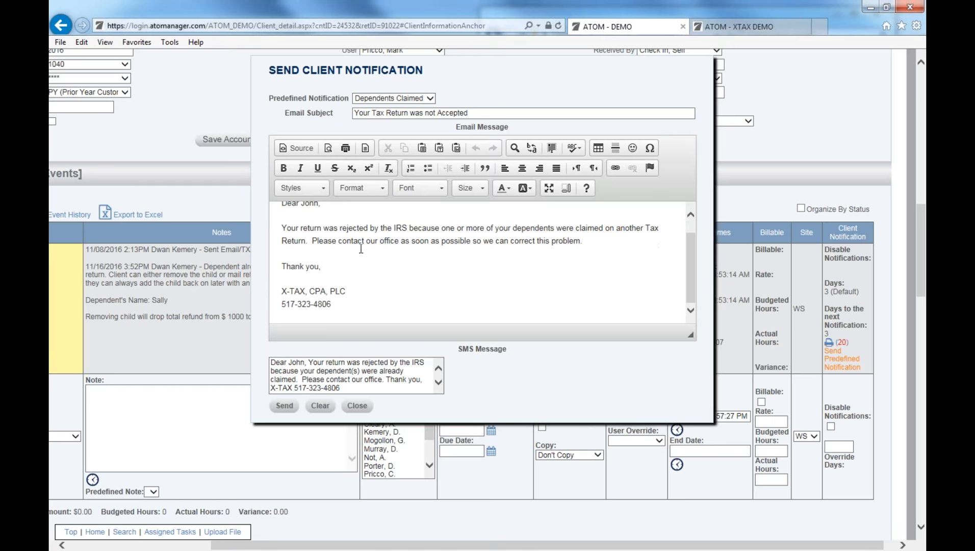
scroll(361, 247, up, 2)
scroll(379, 282, down, 1)
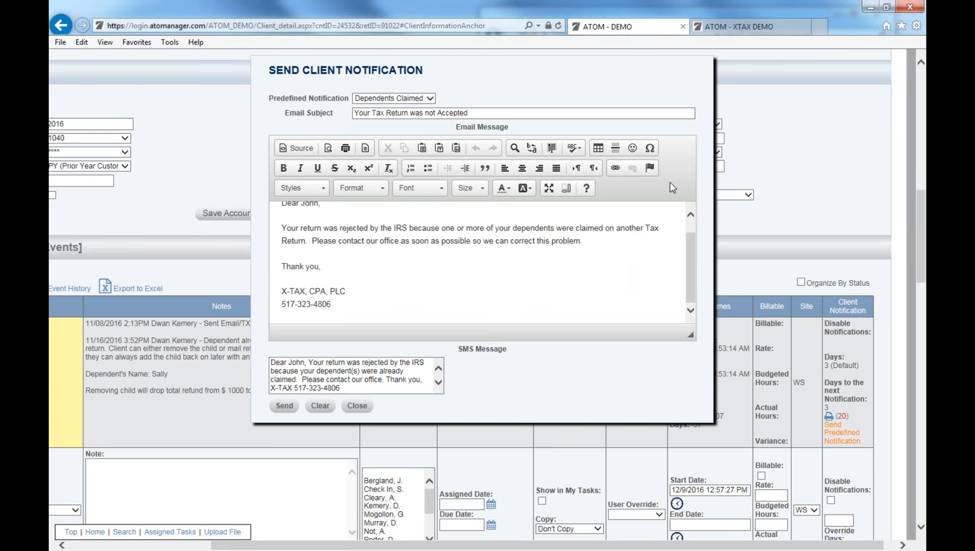
click(360, 409)
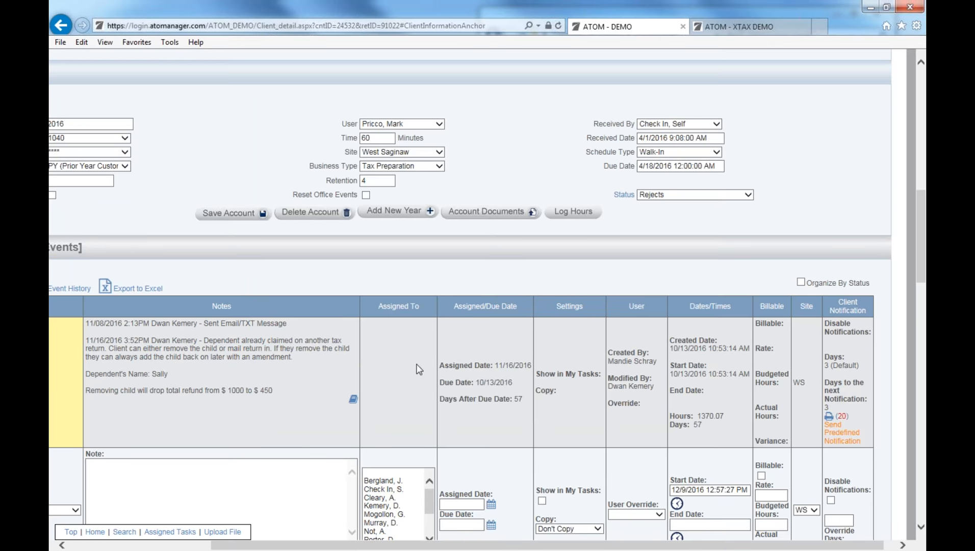
click(832, 433)
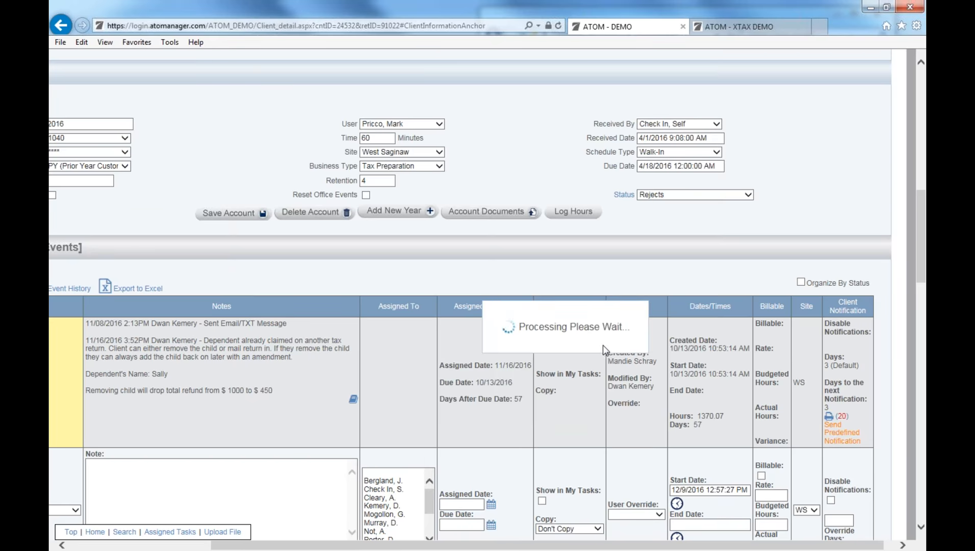
click(429, 98)
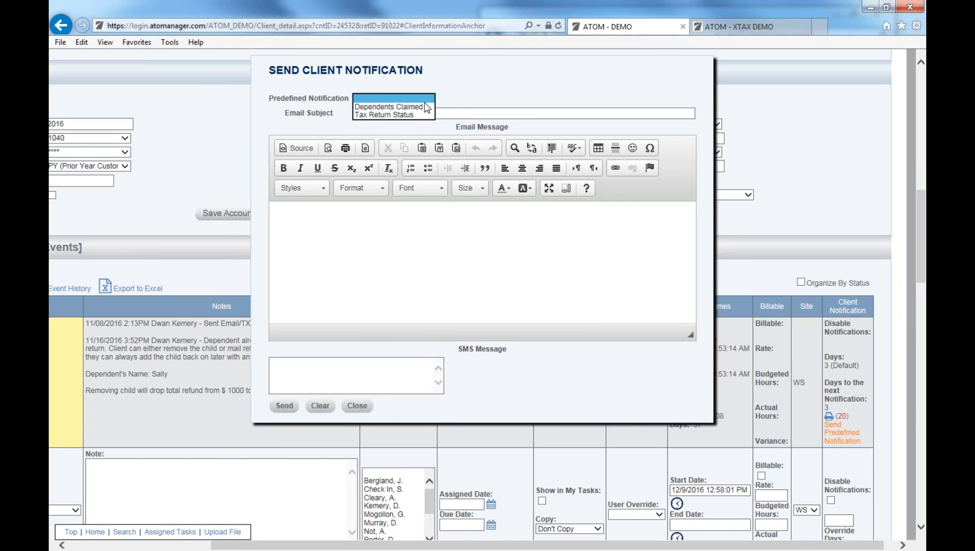
click(387, 104)
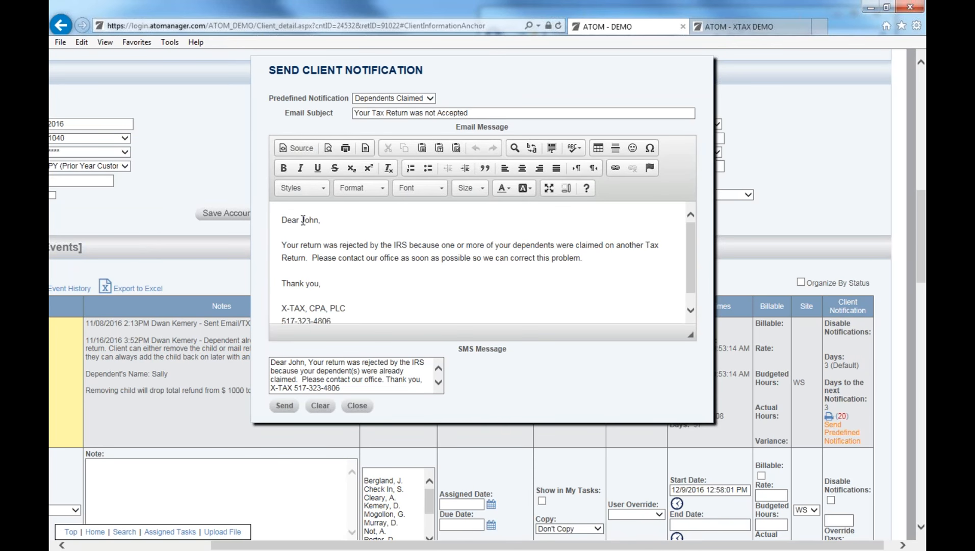
double_click(312, 220)
click(324, 223)
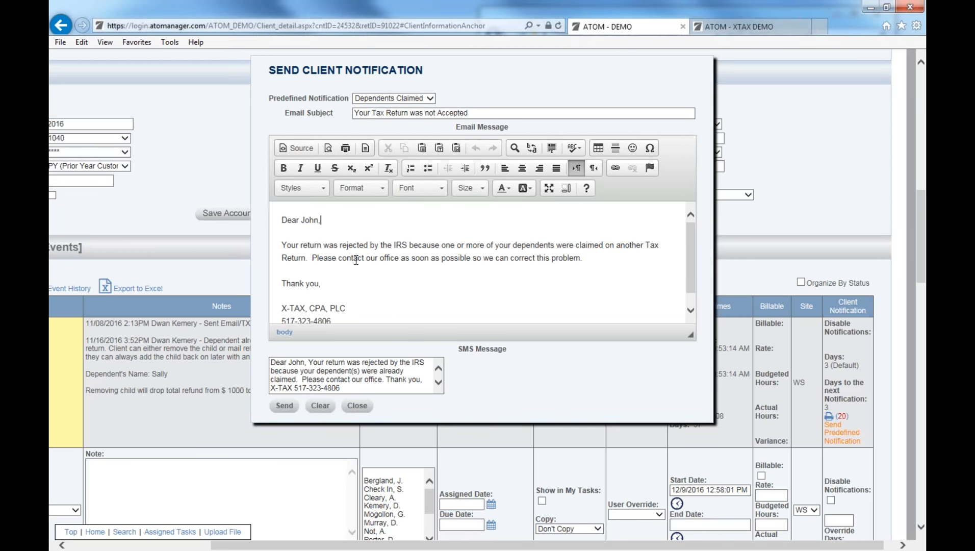
click(360, 403)
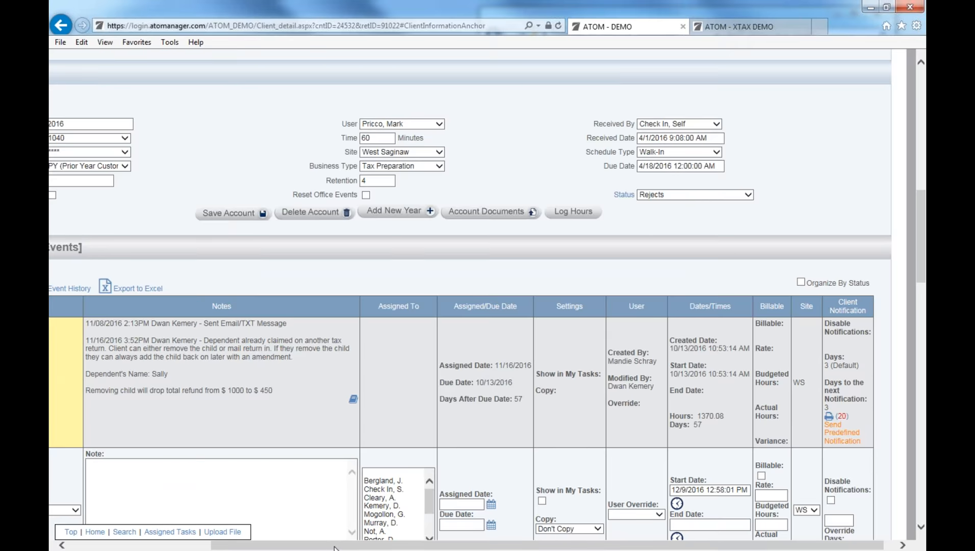
Upload tax return.pdf to the client's files.
scroll(371, 324, left, 4)
scroll(237, 161, down, 5)
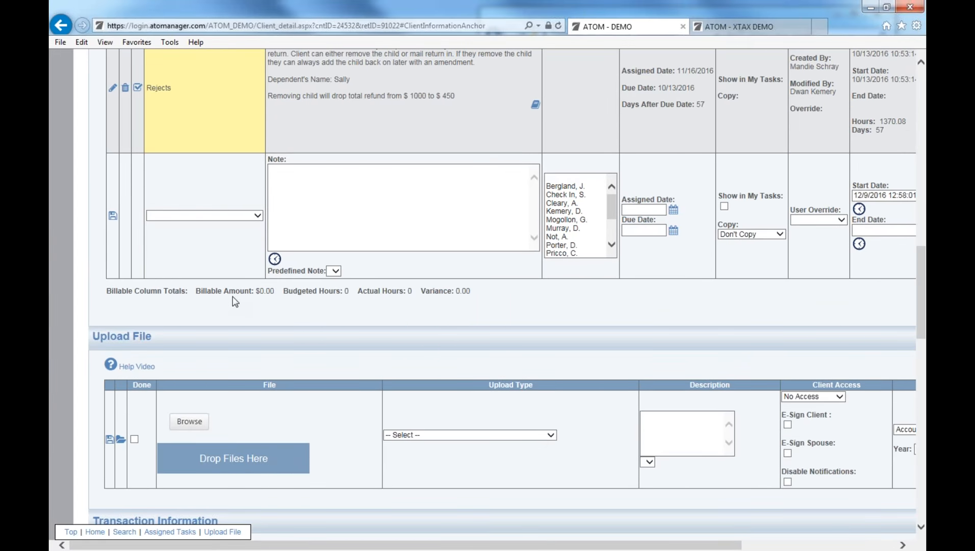
scroll(230, 339, down, 1)
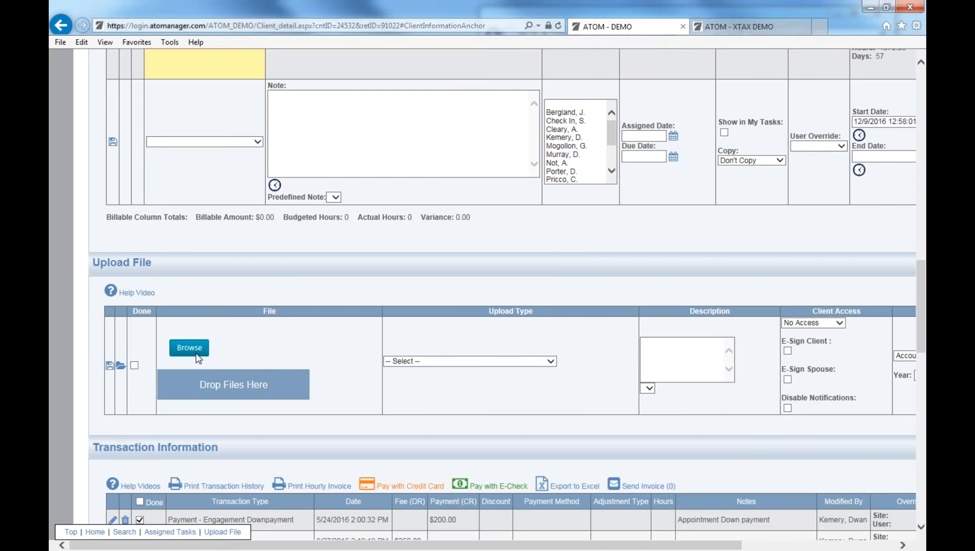
click(199, 351)
double_click(262, 85)
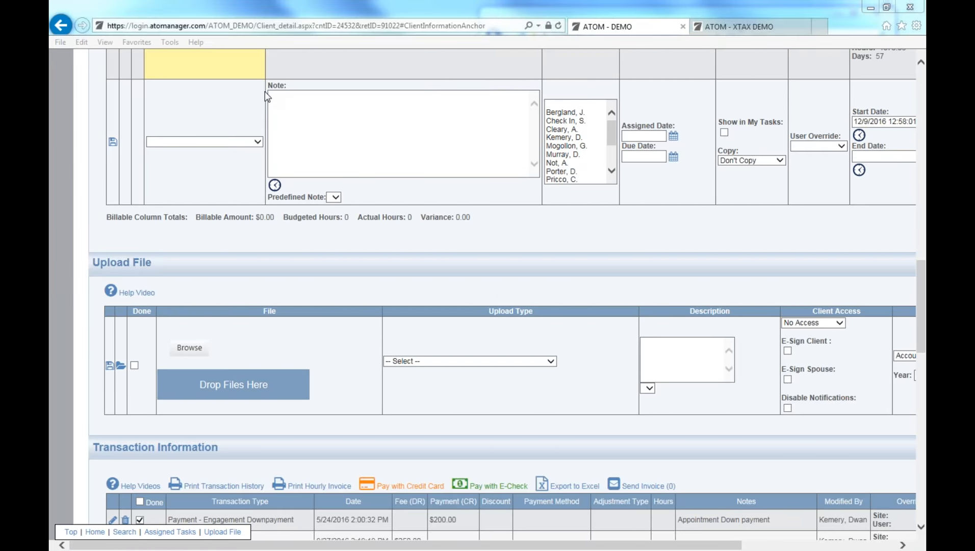
Set the file's upload type to 05. TAX RETURN and description to Draft, and disable notifications.
click(456, 363)
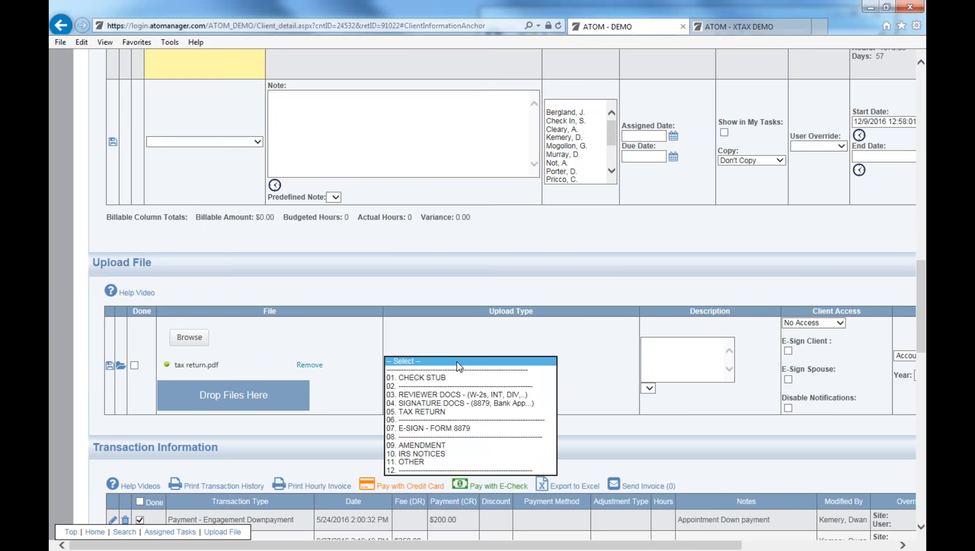
click(439, 413)
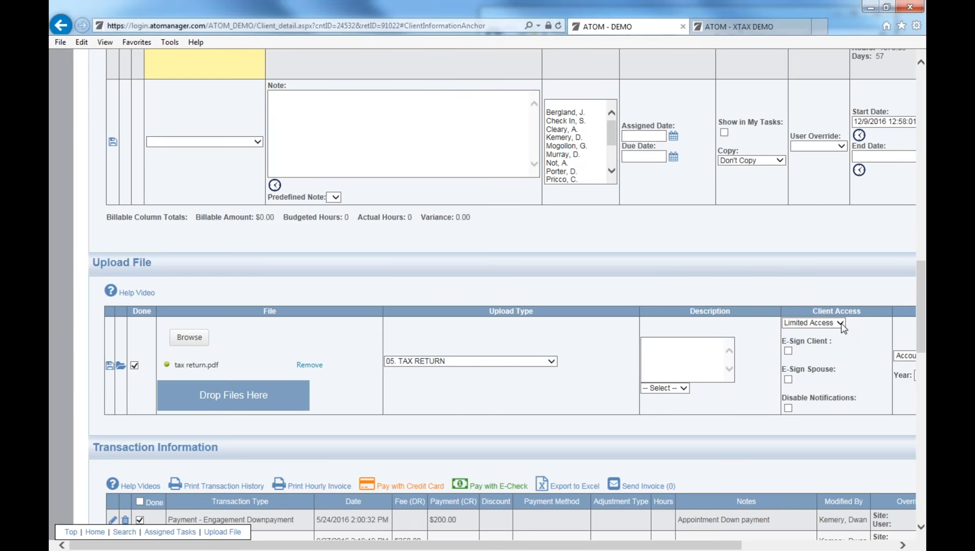
click(678, 388)
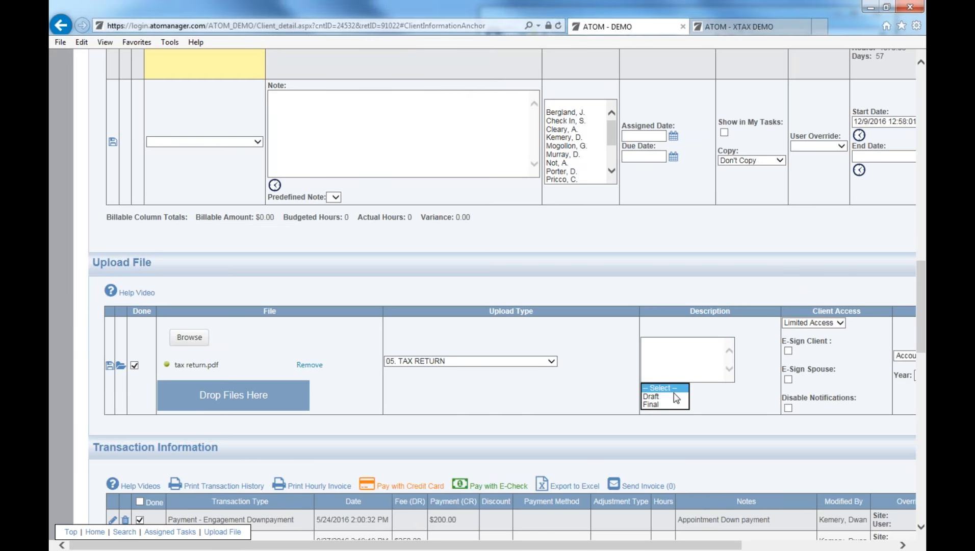
click(674, 396)
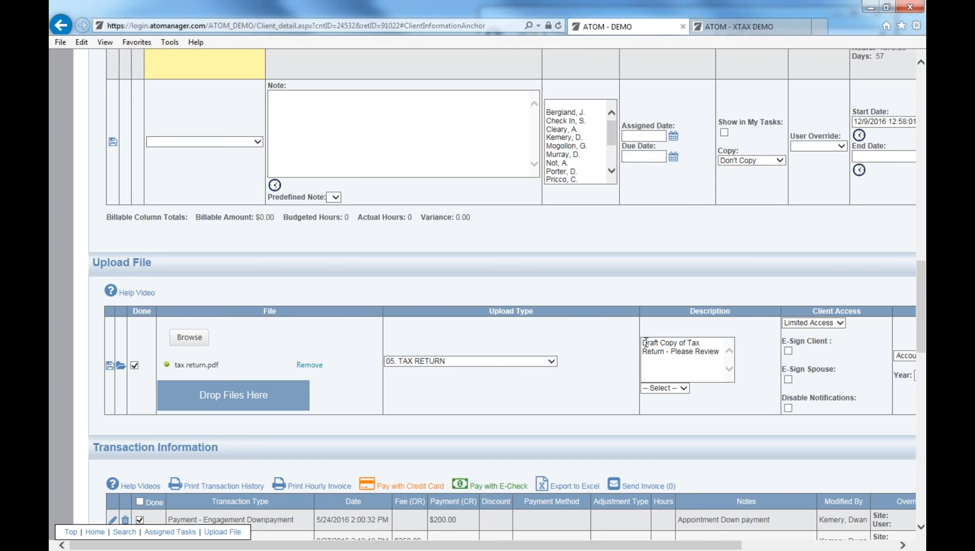
click(788, 408)
scroll(689, 428, down, 3)
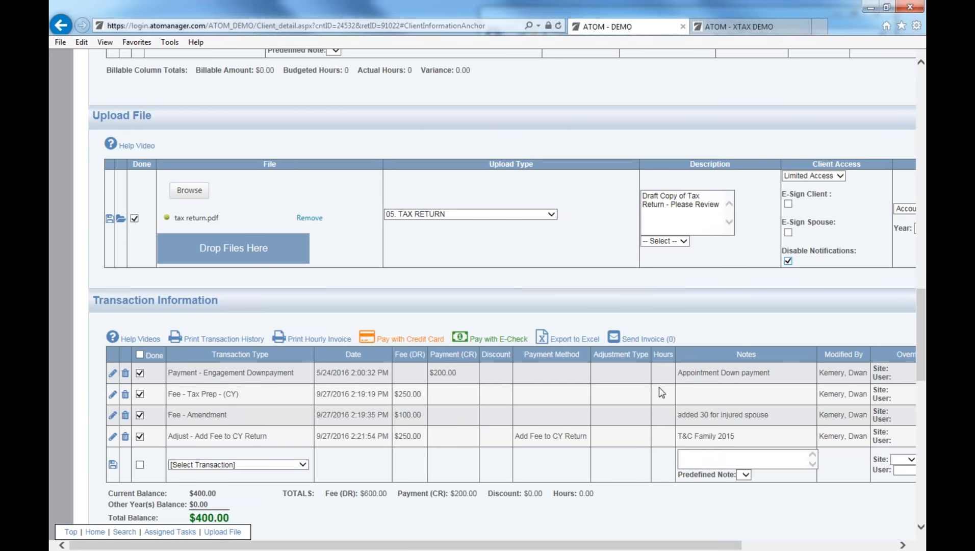
scroll(846, 338, up, 2)
scroll(922, 297, up, 1)
drag(923, 297, 922, 142)
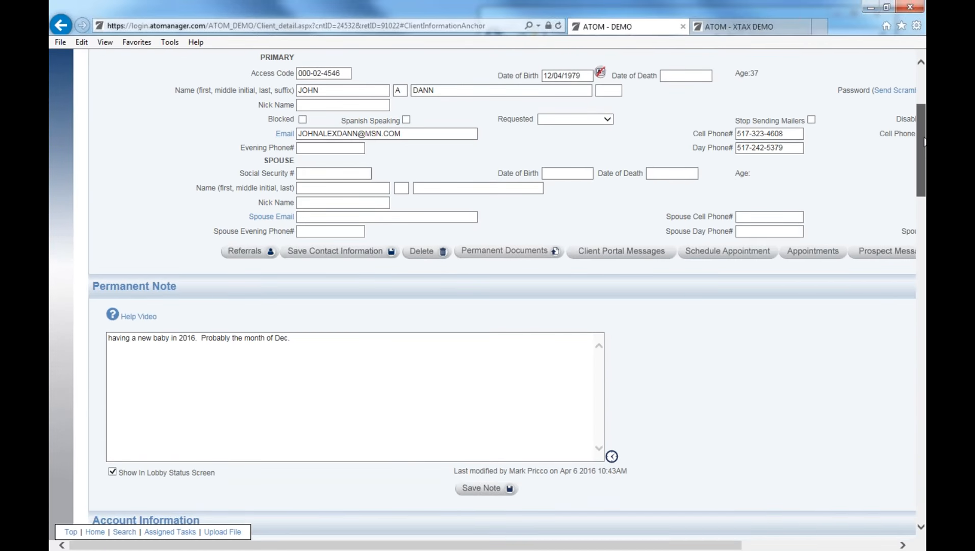
mouse_move(604, 535)
mouse_down()
mouse_move(707, 531)
mouse_move(594, 522)
mouse_up()
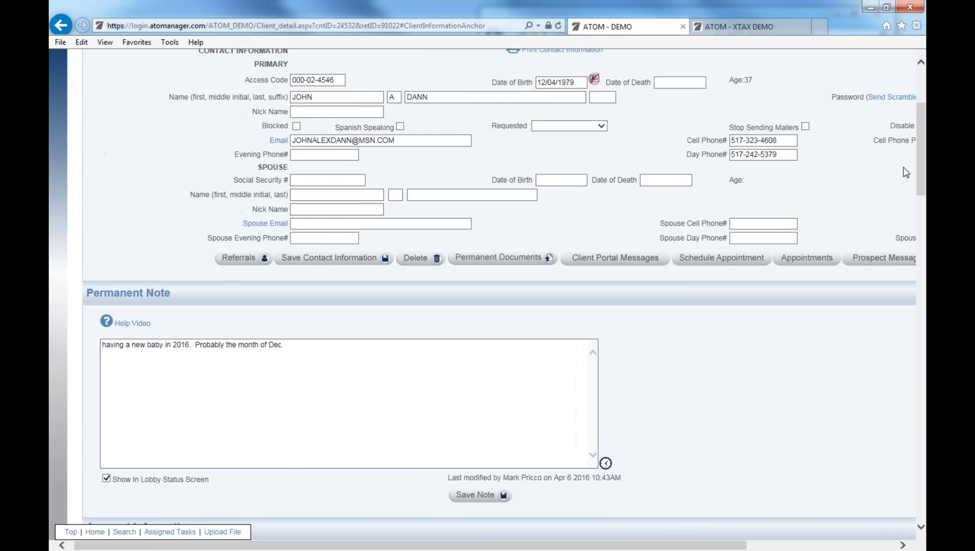
drag(924, 316, 915, 360)
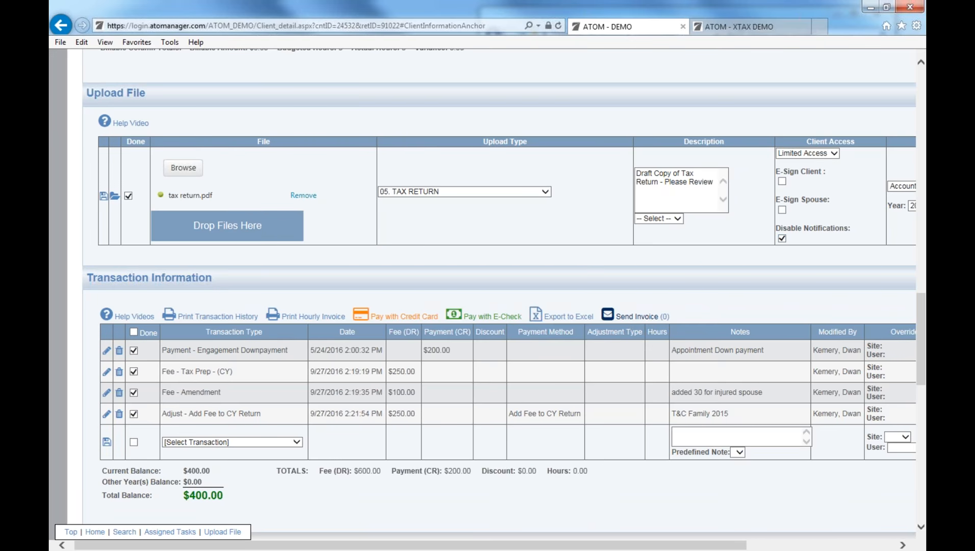
Send the $400.00 invoice notification to the client and open the sent-invoice log.
click(632, 317)
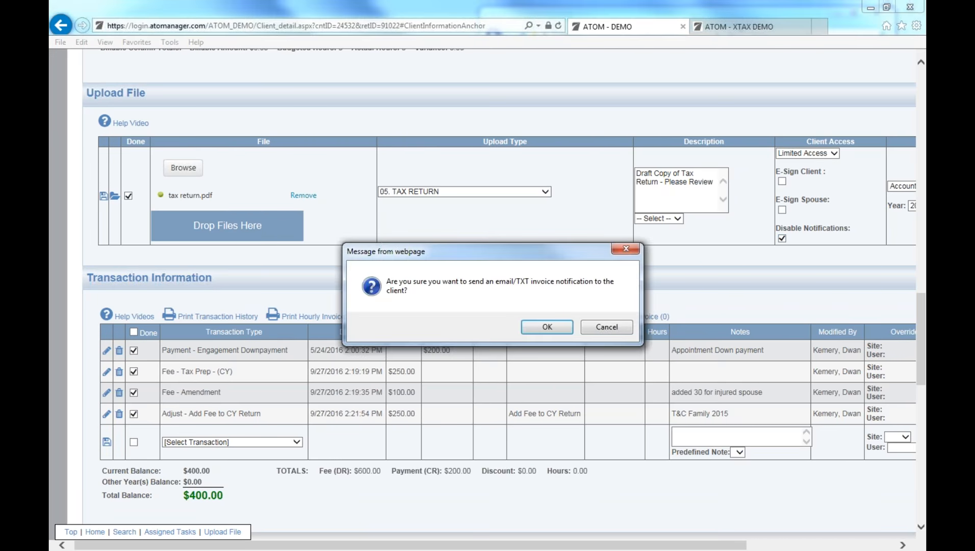
click(558, 327)
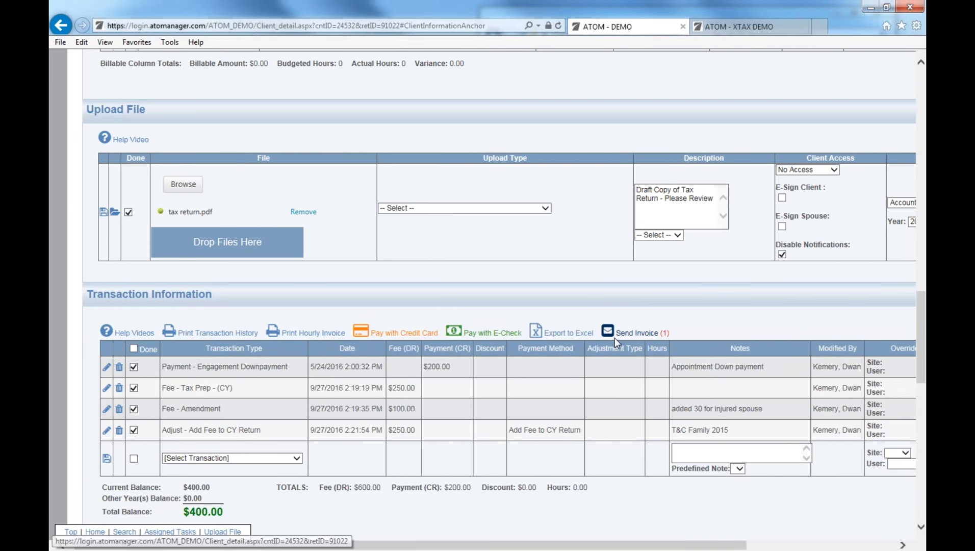
click(664, 334)
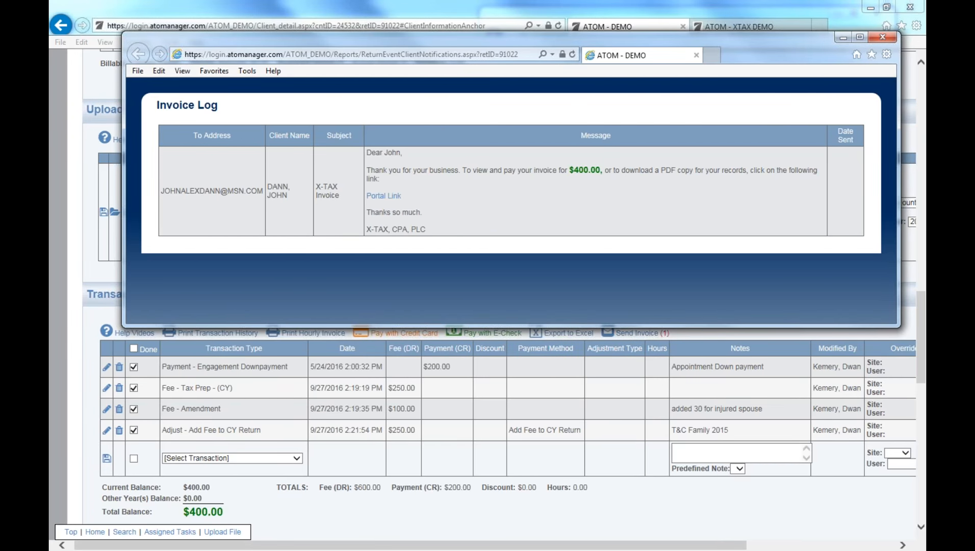
Check the greeting and $400.00 amount in the logged message, then close the log.
drag(384, 153, 403, 153)
click(406, 154)
drag(568, 170, 590, 170)
click(589, 170)
click(878, 37)
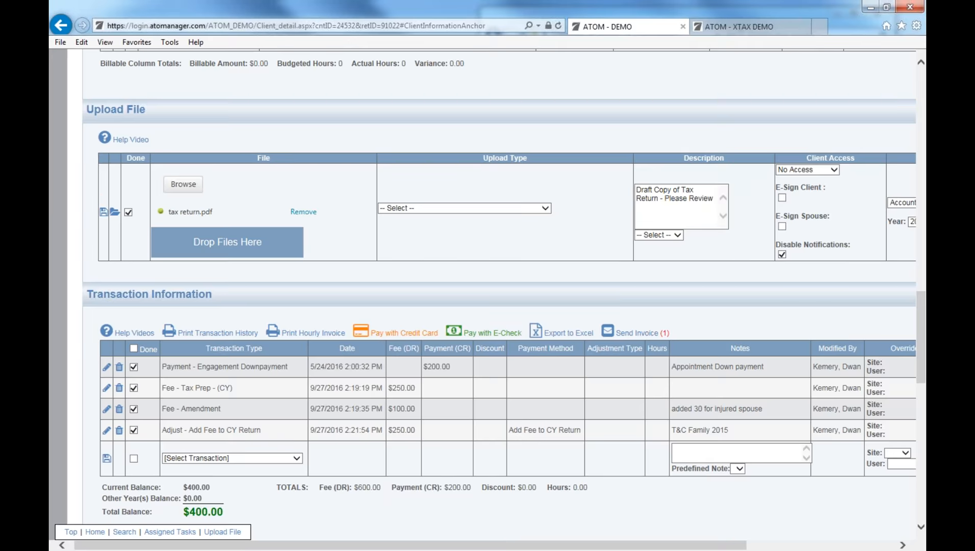
scroll(337, 214, up, 12)
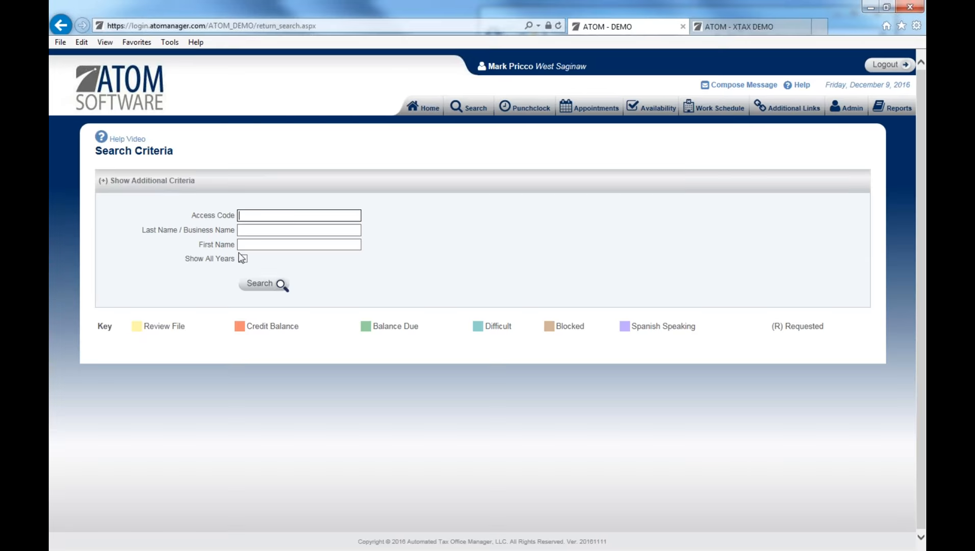
Search clients for 'kg' and open the KG TRUCKING Bookkeeping record.
click(251, 233)
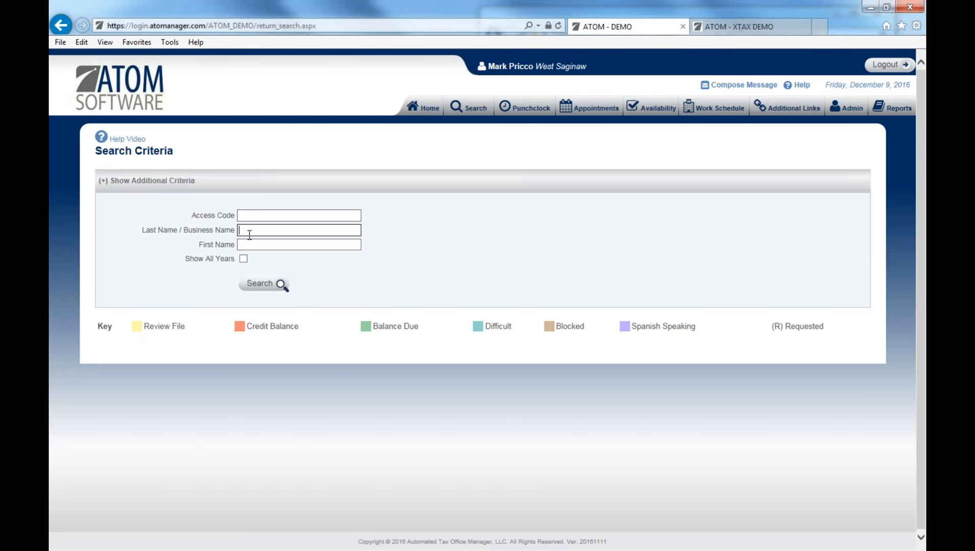
text(kg)
key(Return)
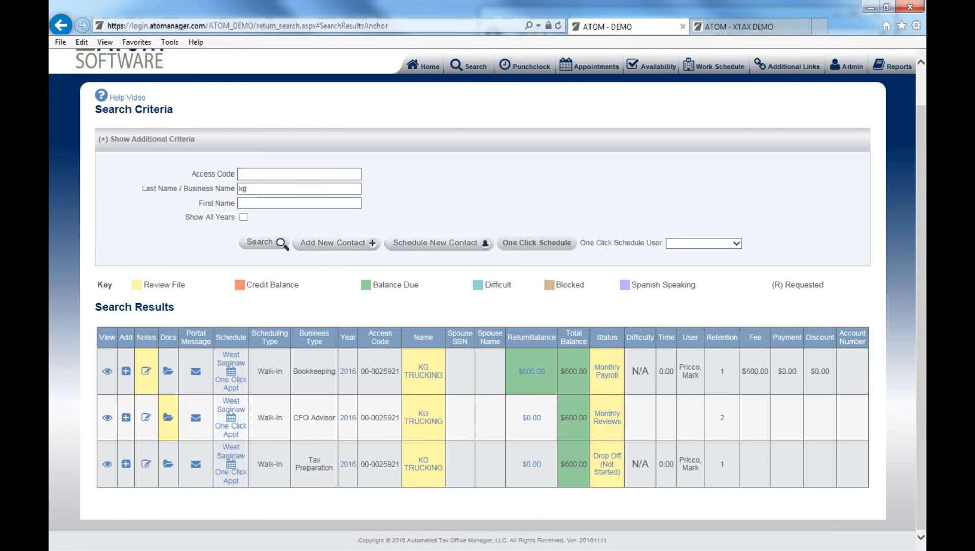
click(106, 372)
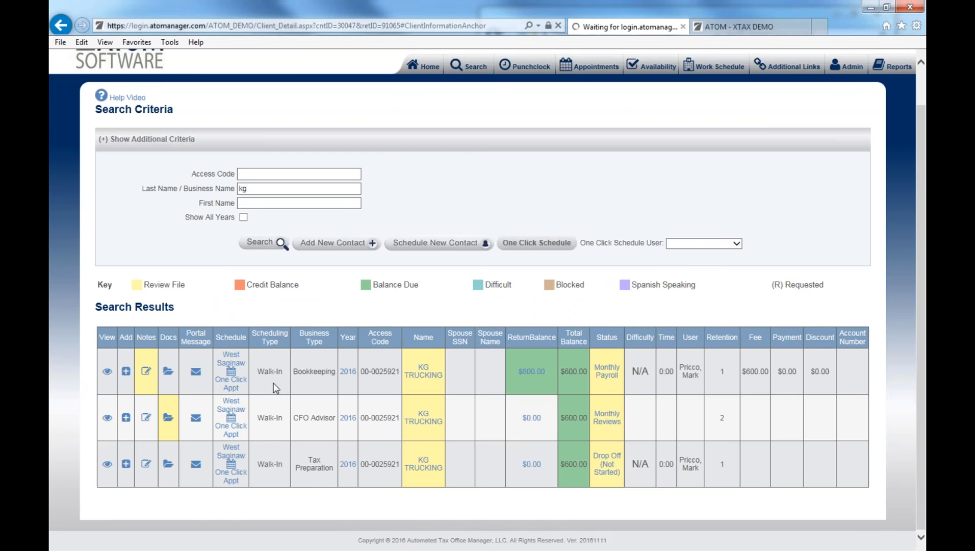
Add and save a Fee - Monthly Payroll transaction of $300.00 for 5 hours with the Monthly Payroll note.
scroll(275, 389, down, 10)
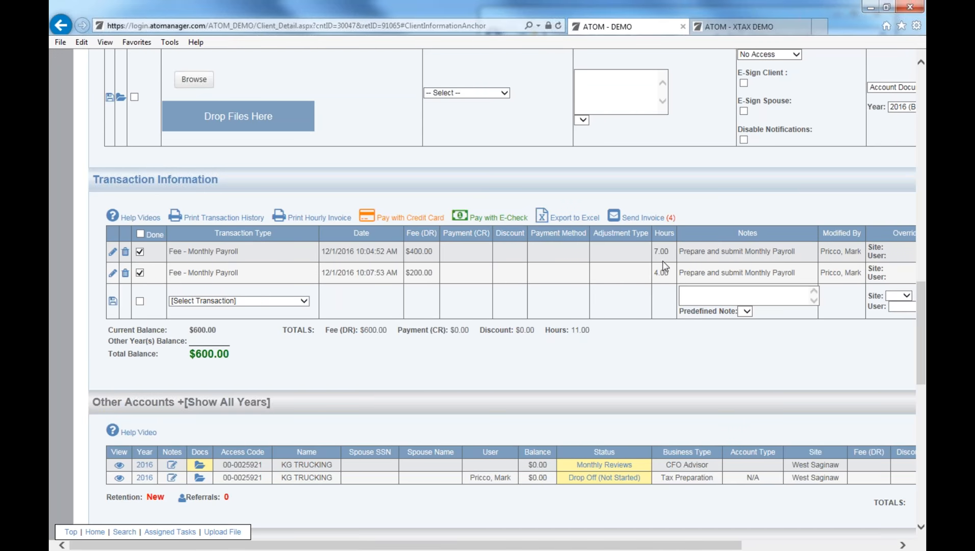
click(304, 300)
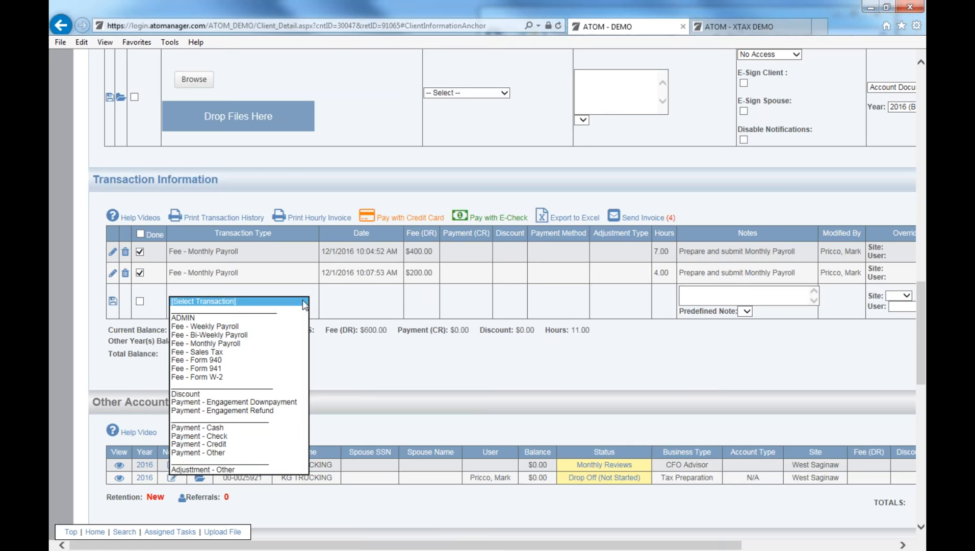
click(273, 342)
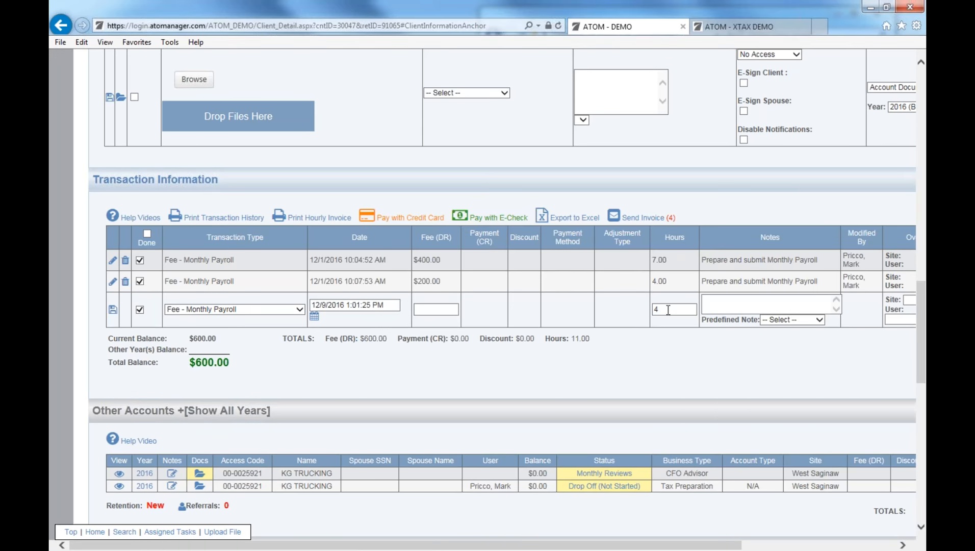
drag(671, 309, 636, 310)
text(5)
click(798, 320)
click(795, 328)
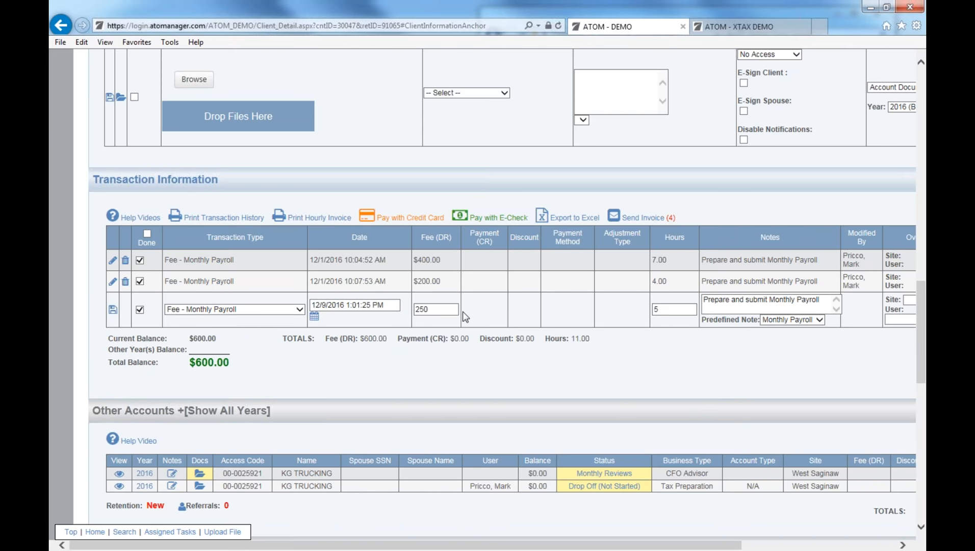
double_click(421, 309)
text(300)
click(113, 310)
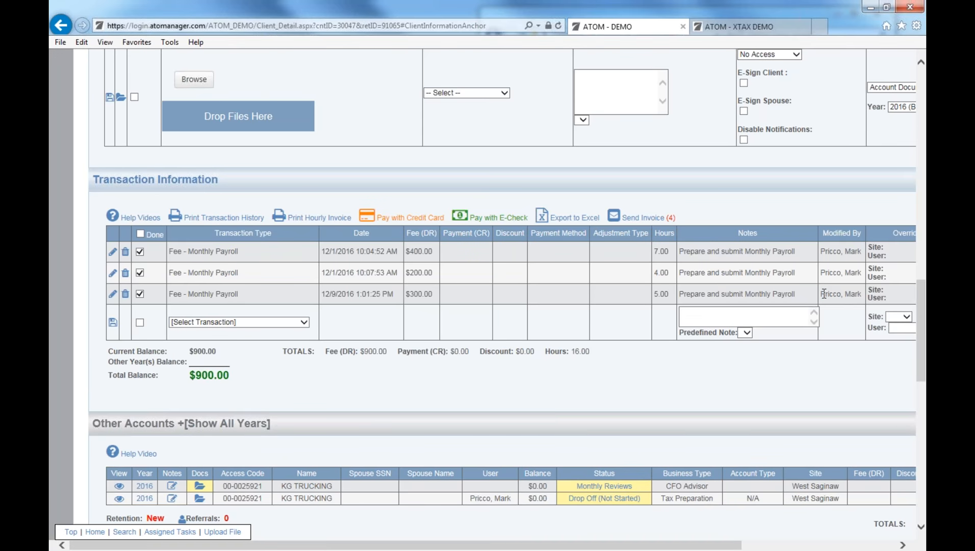
drag(822, 294, 845, 294)
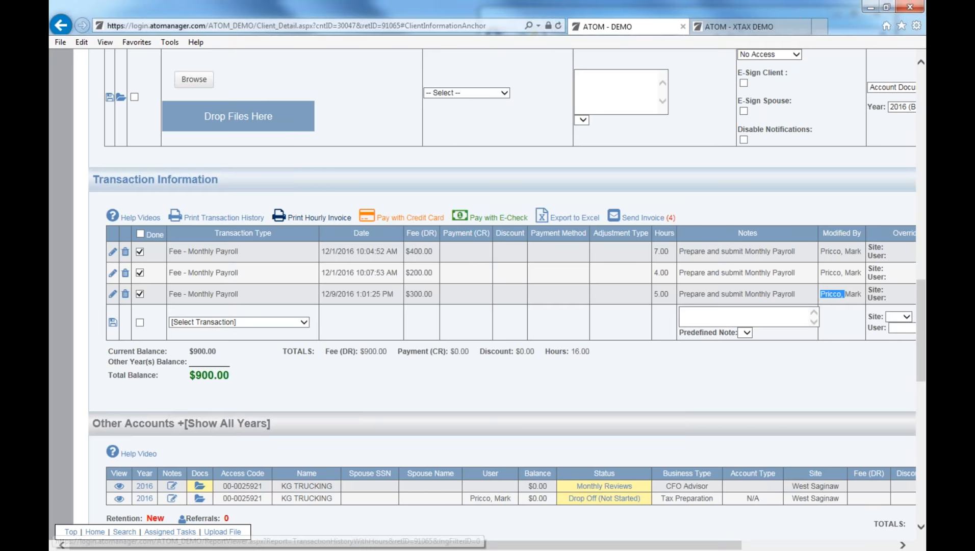
Generate the hourly invoice and check its 16.00 total hours and $900.00 due, then close it.
click(318, 219)
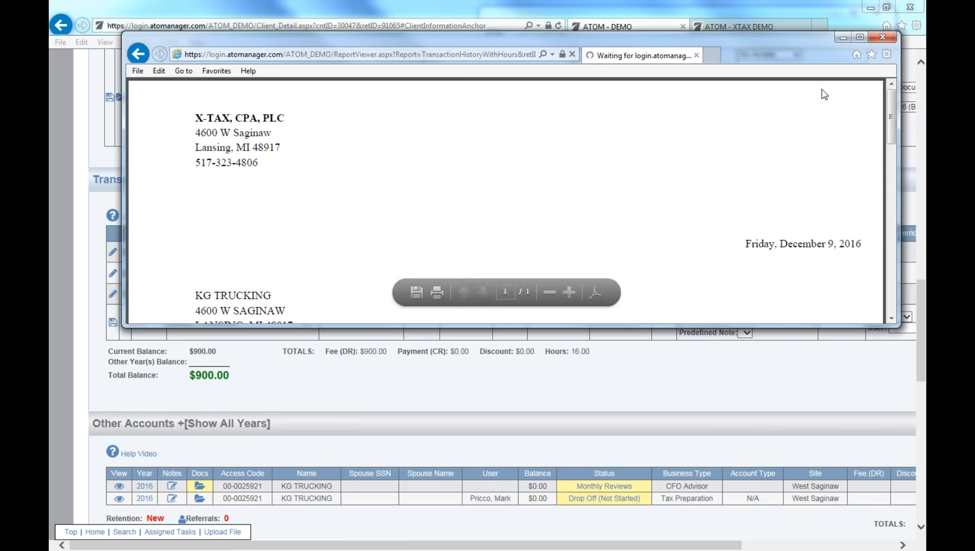
click(860, 36)
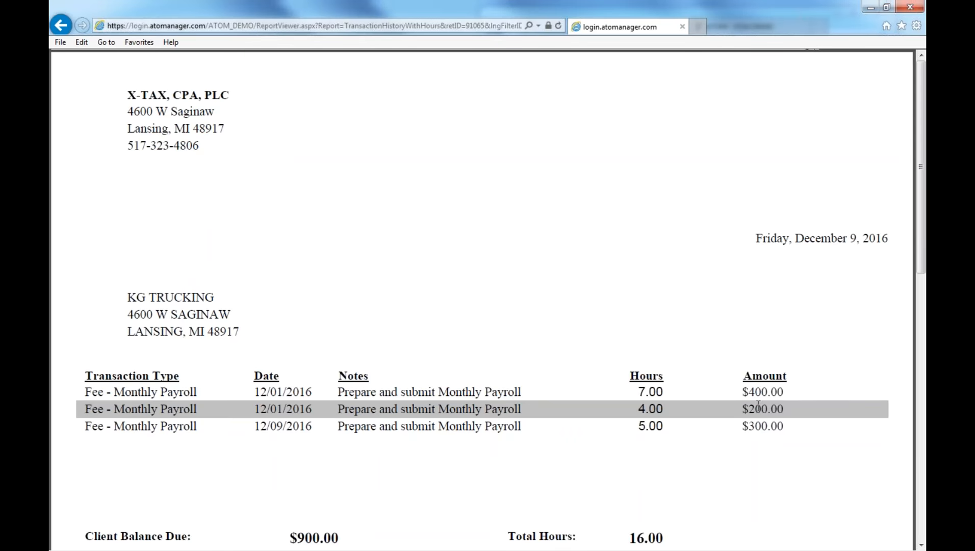
scroll(769, 429, down, 3)
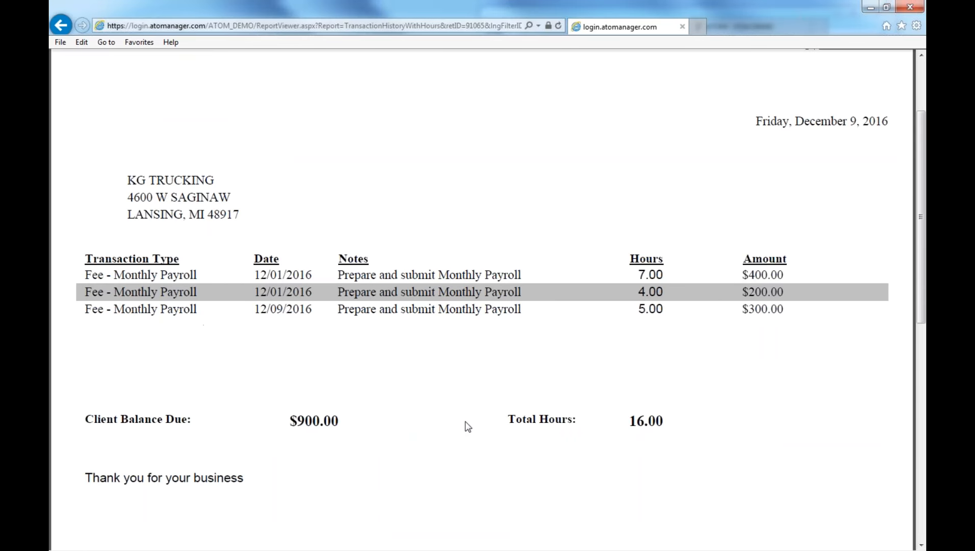
drag(626, 422, 669, 423)
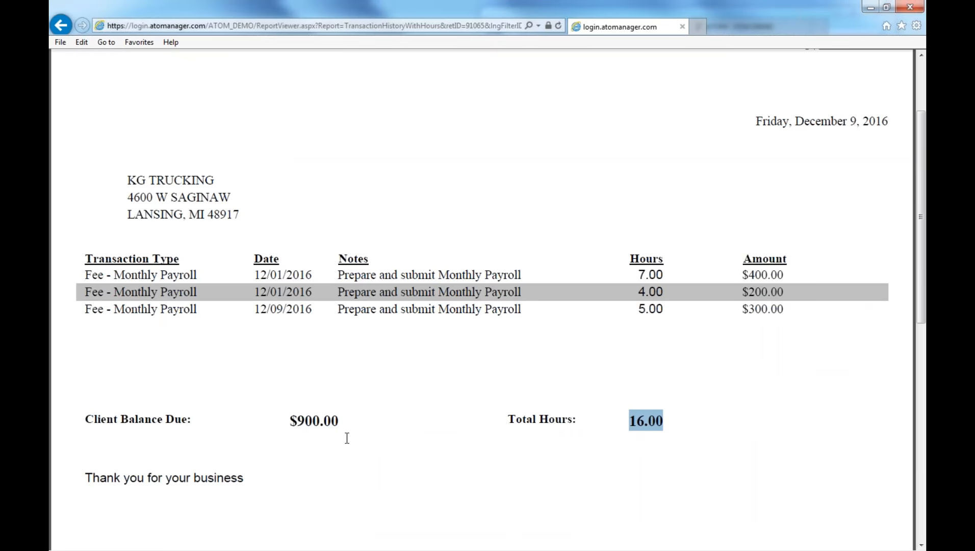
scroll(359, 463, up, 2)
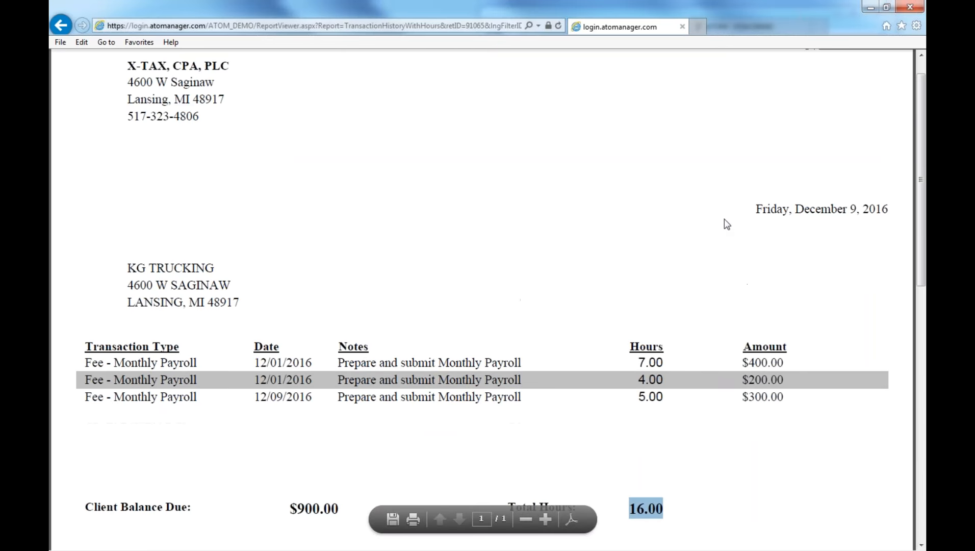
click(682, 26)
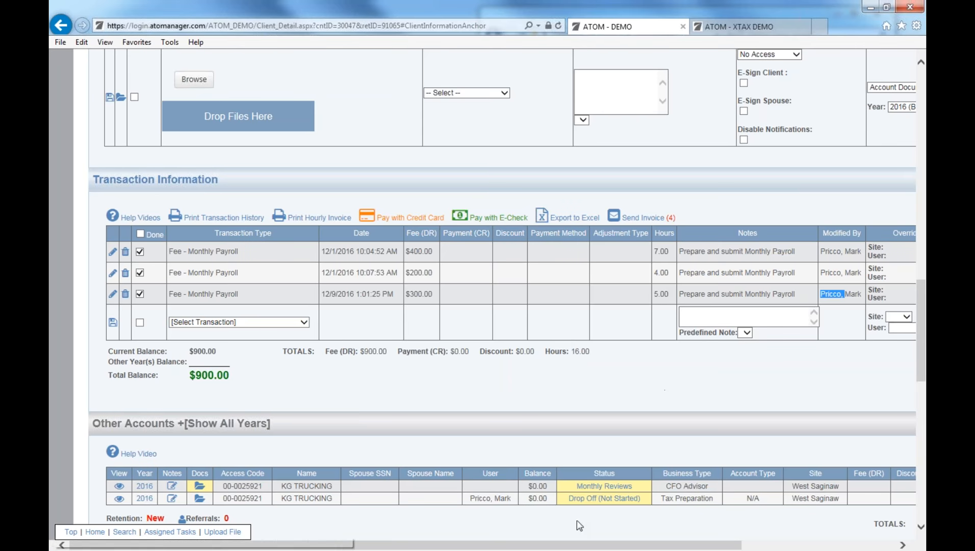
Uncheck Organize By Transaction Type so the $400, $200 and $300 payroll fees list individually.
drag(579, 544, 601, 544)
drag(600, 545, 738, 546)
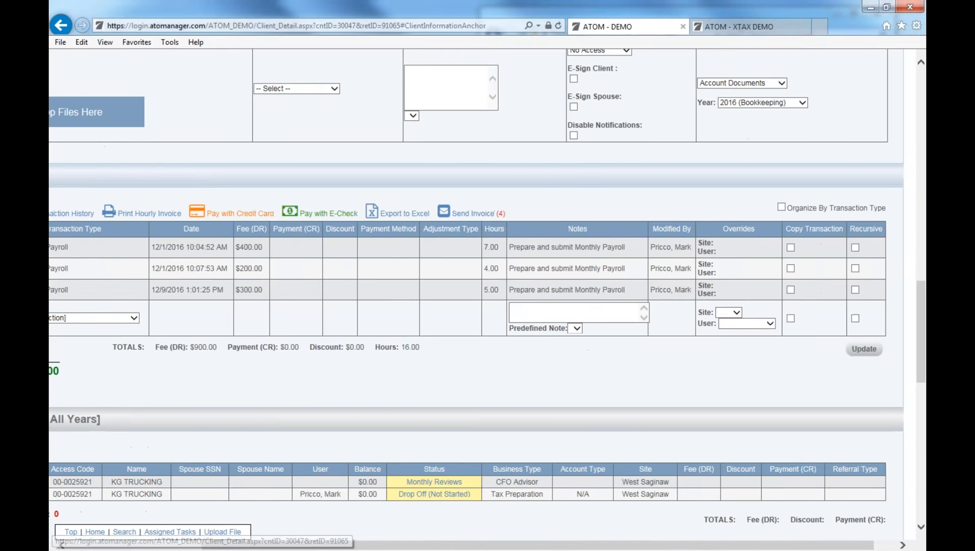
click(780, 206)
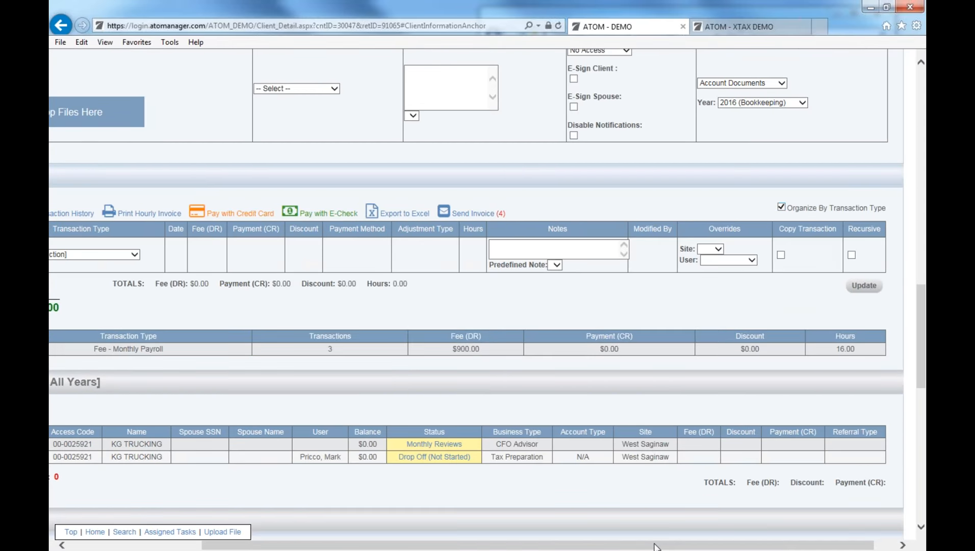
drag(654, 546, 522, 546)
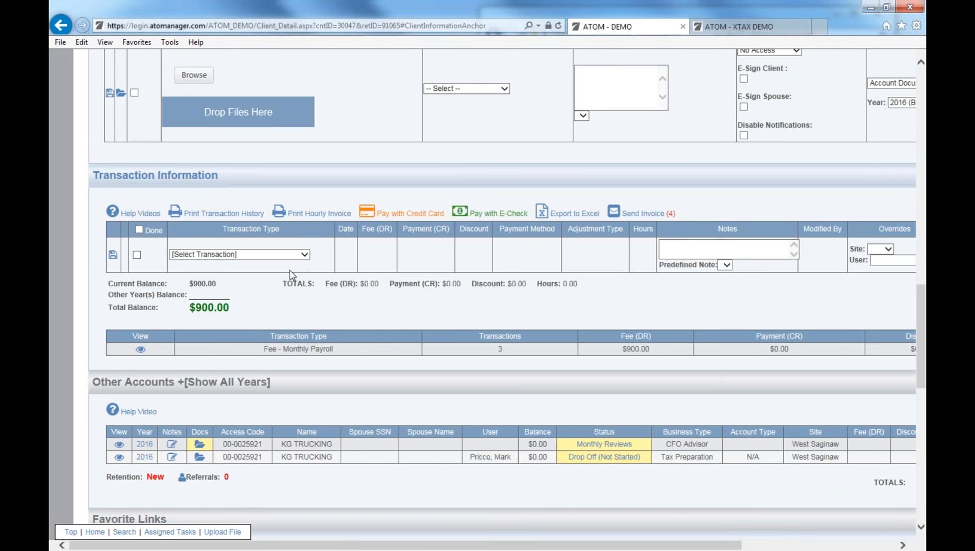
click(293, 254)
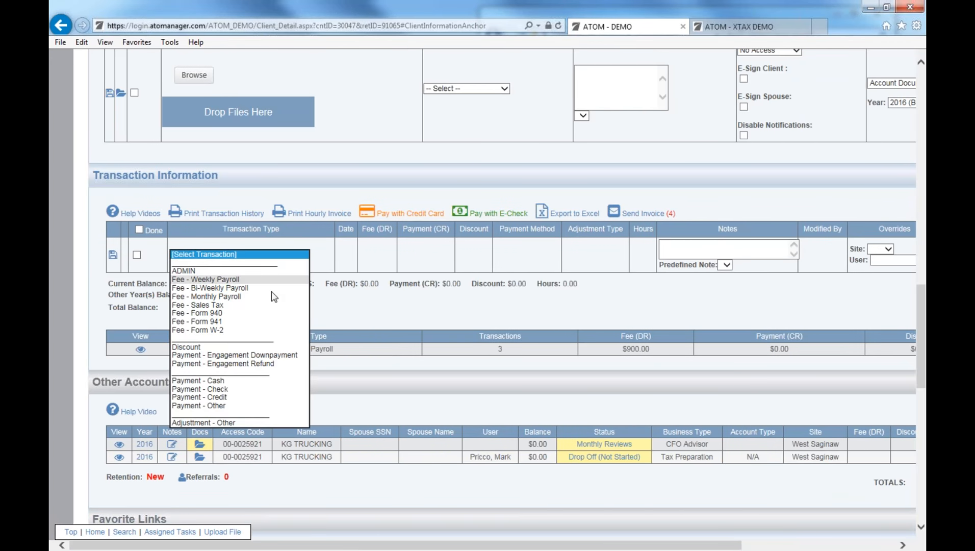
click(365, 351)
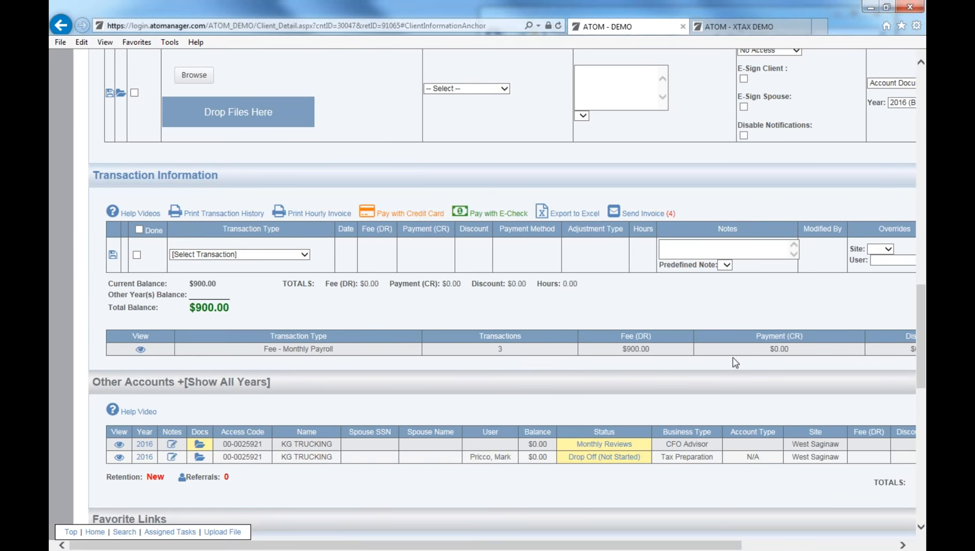
drag(650, 547, 777, 547)
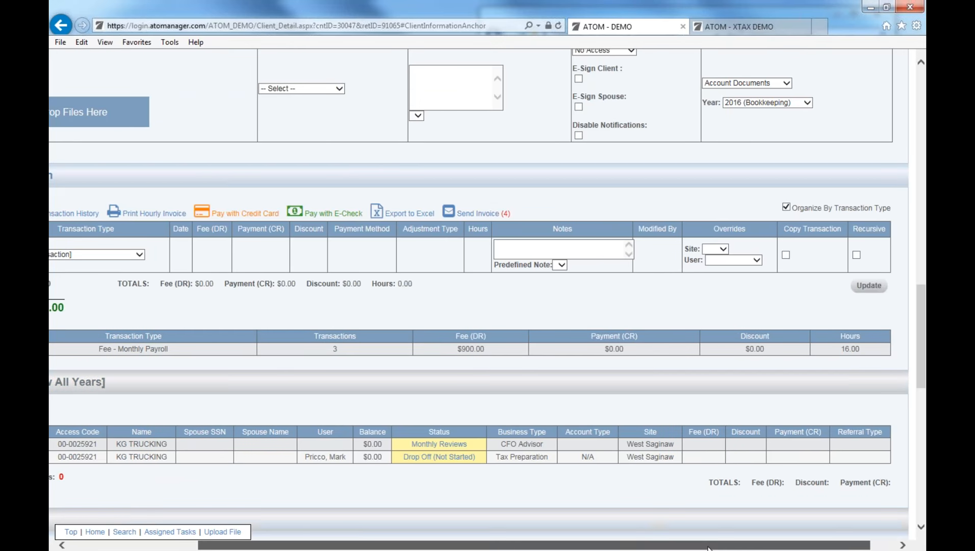
drag(713, 545, 750, 546)
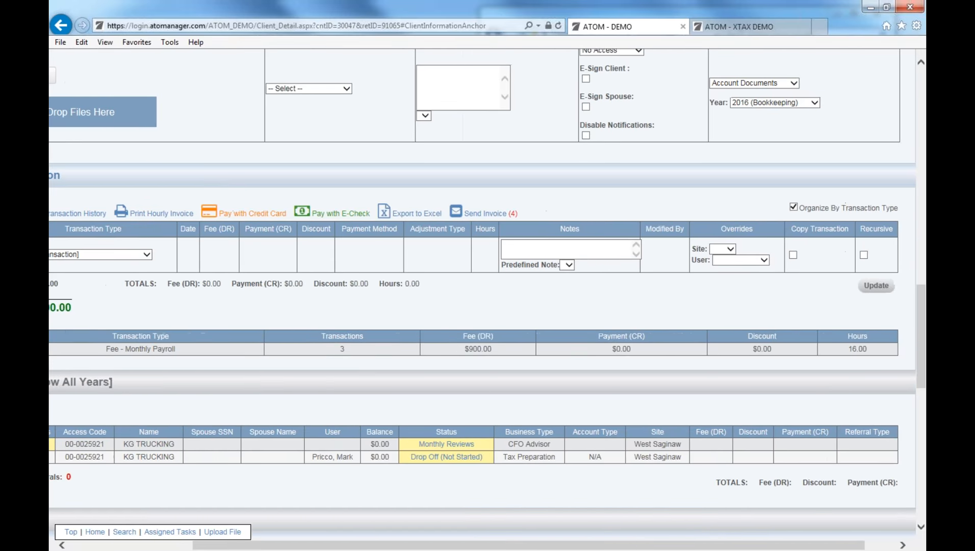
click(794, 207)
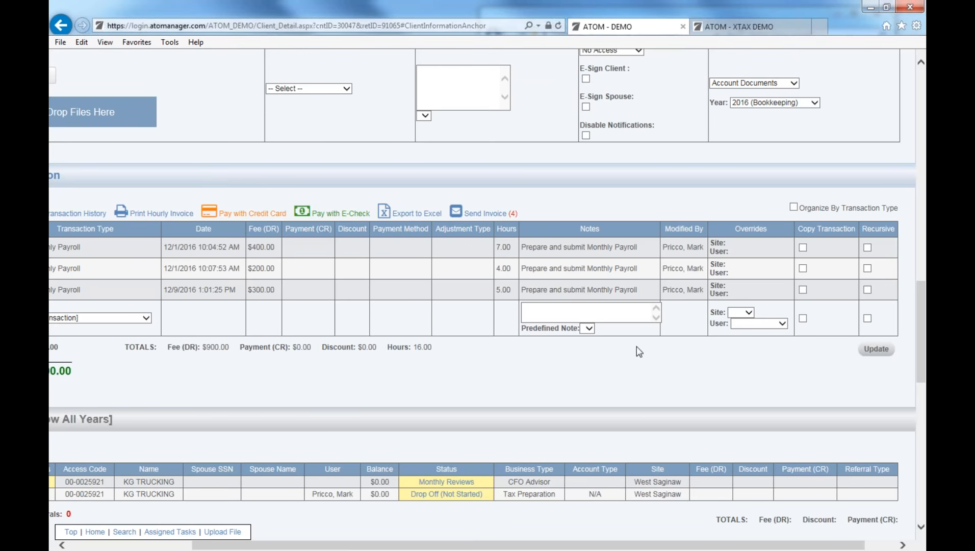
drag(650, 542, 731, 541)
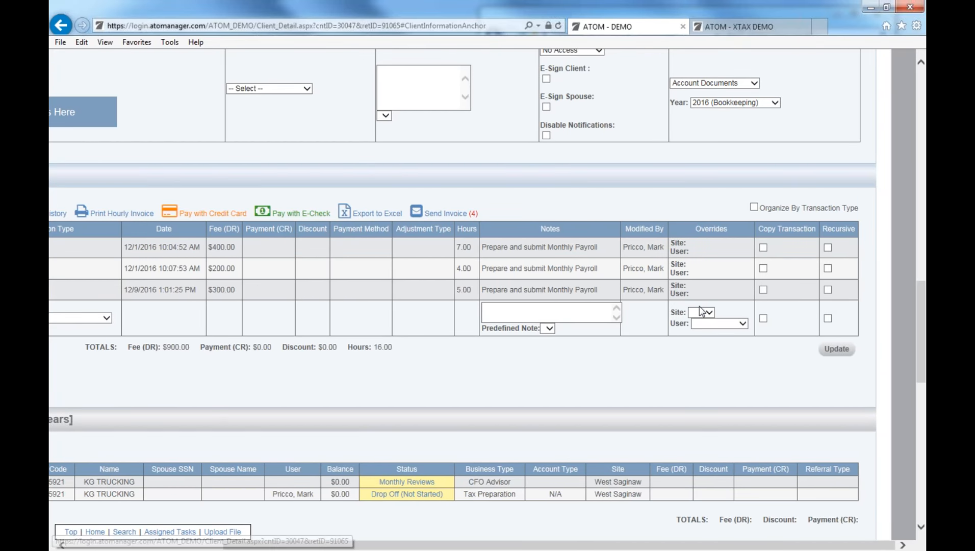
Enable Copy Transaction and Recursive on the 12/1/2016 $400.00 payroll fee and update it.
click(764, 248)
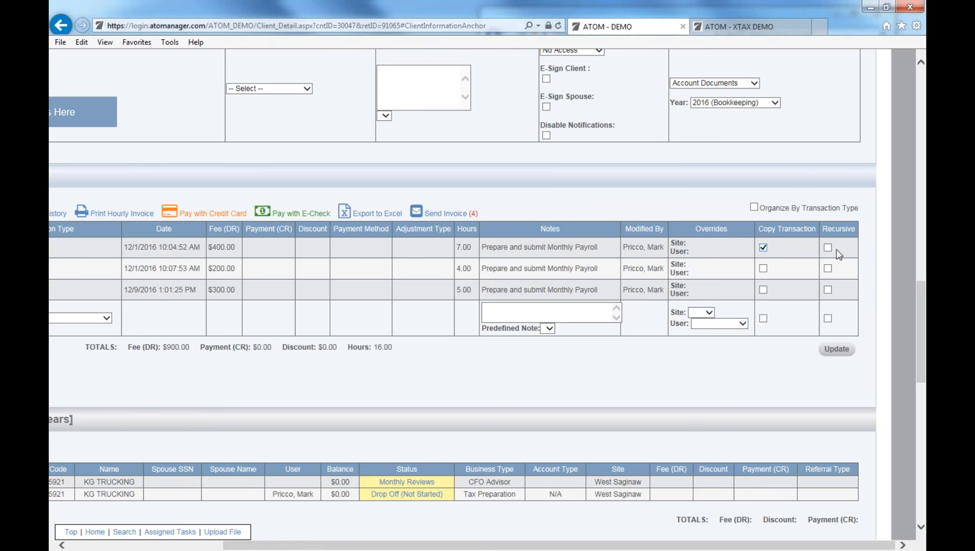
click(827, 247)
click(839, 348)
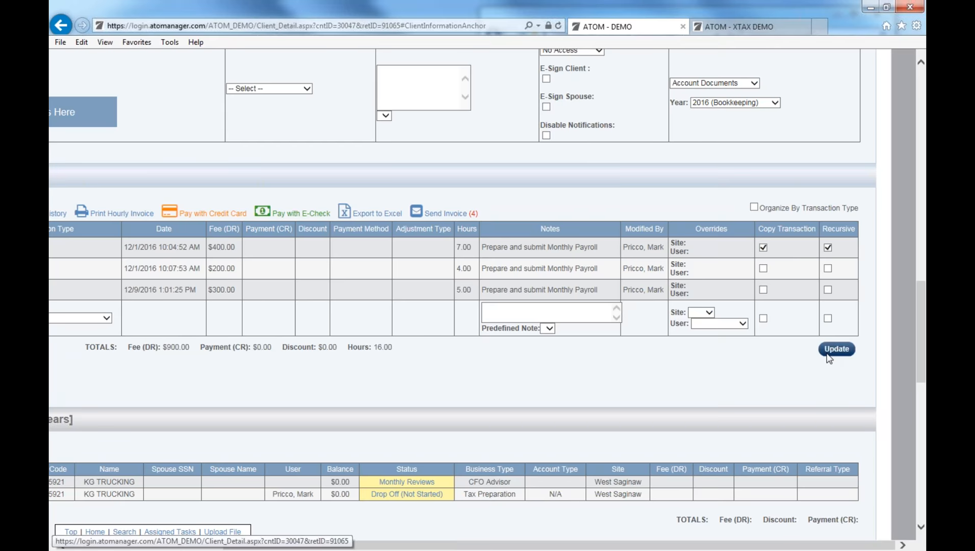
drag(677, 546, 438, 513)
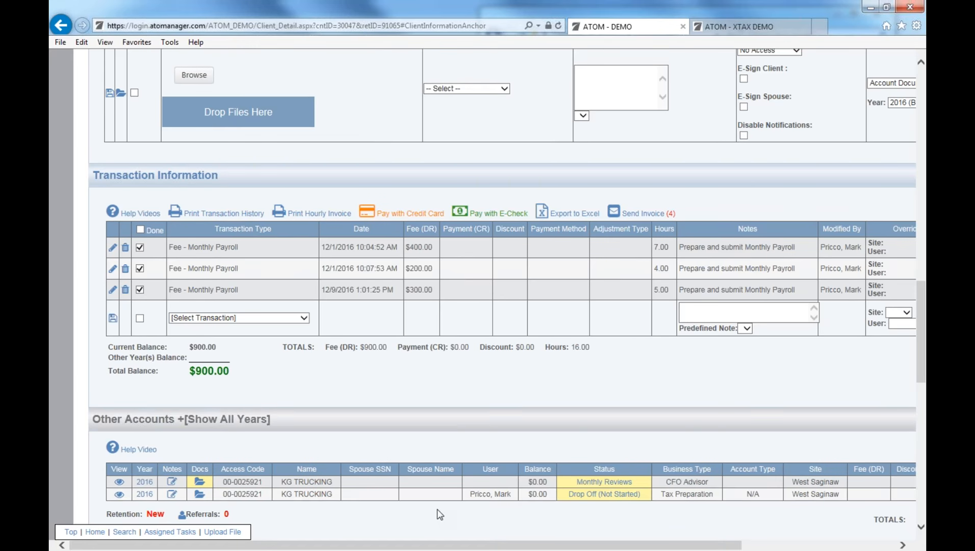
Show all years in KG TRUCKING's Other Accounts section.
scroll(470, 442, down, 3)
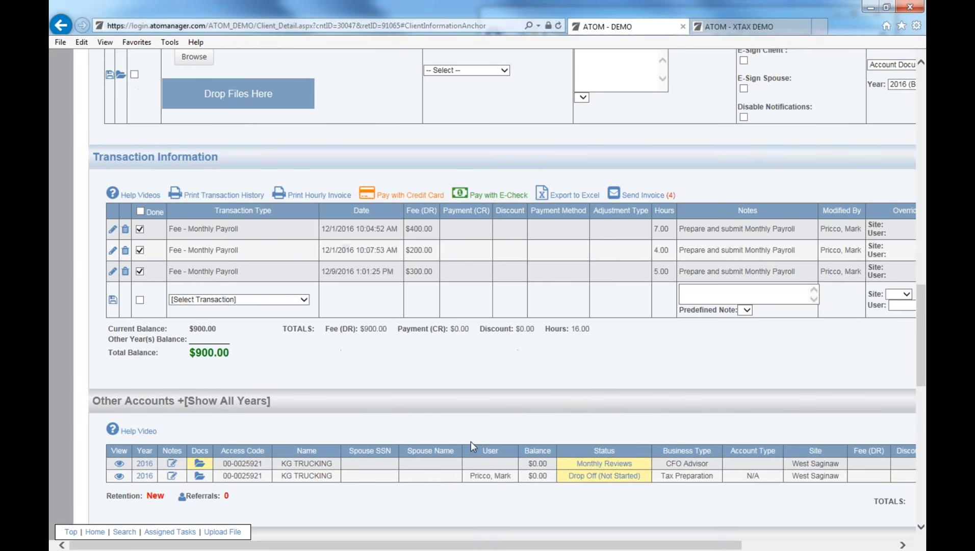
scroll(554, 448, down, 3)
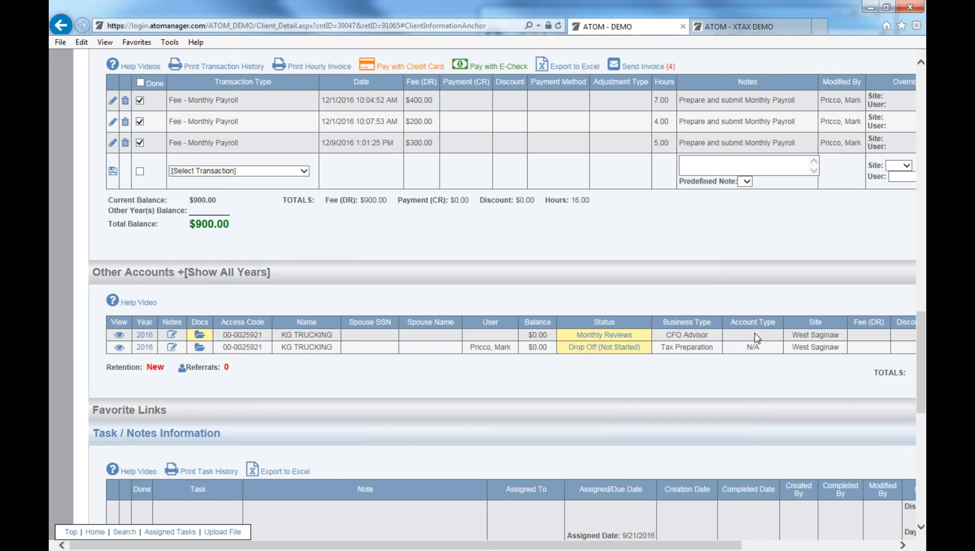
scroll(493, 305, up, 7)
scroll(483, 289, up, 8)
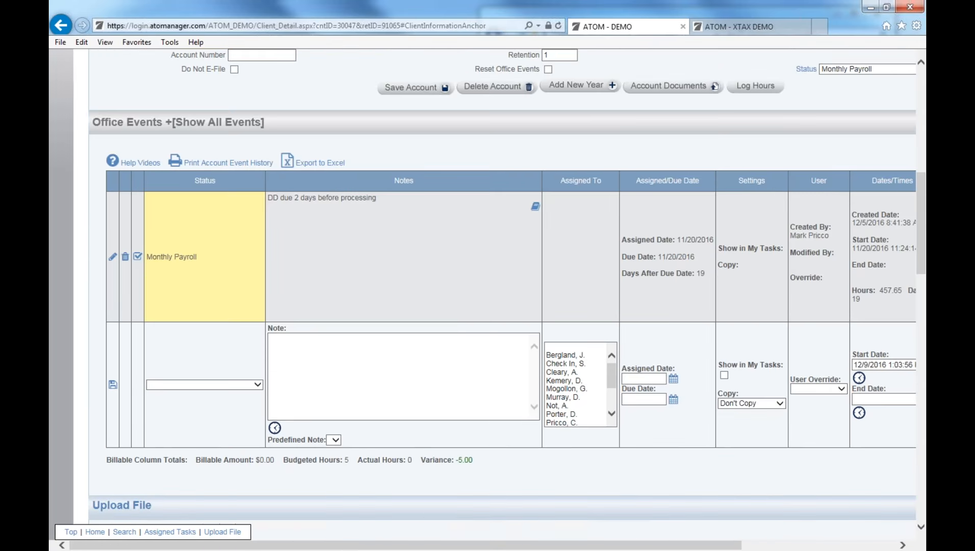
scroll(506, 382, down, 10)
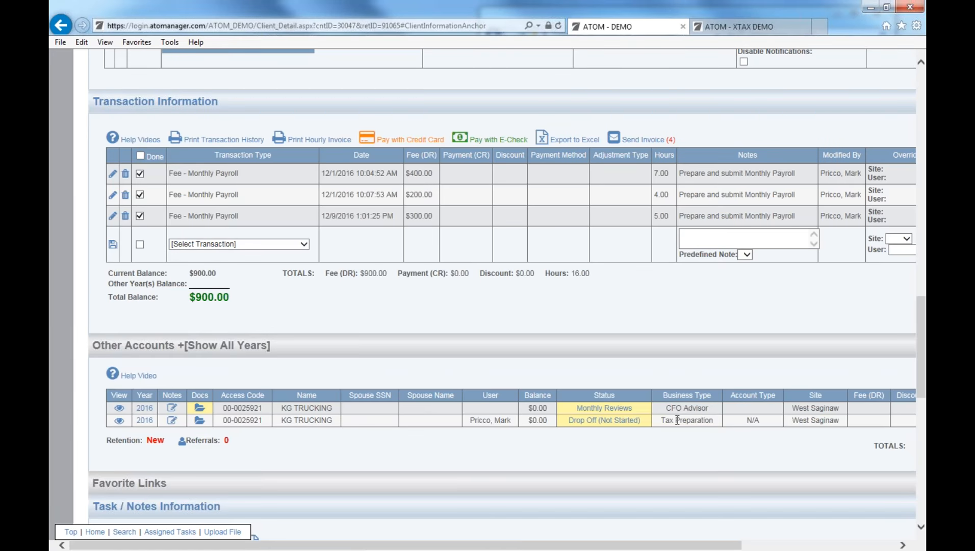
scroll(561, 402, down, 5)
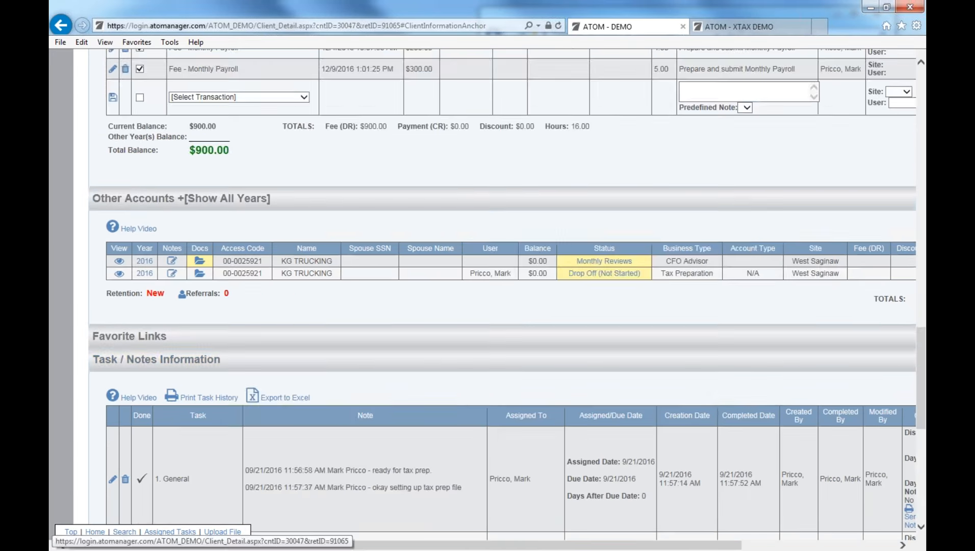
scroll(412, 384, down, 3)
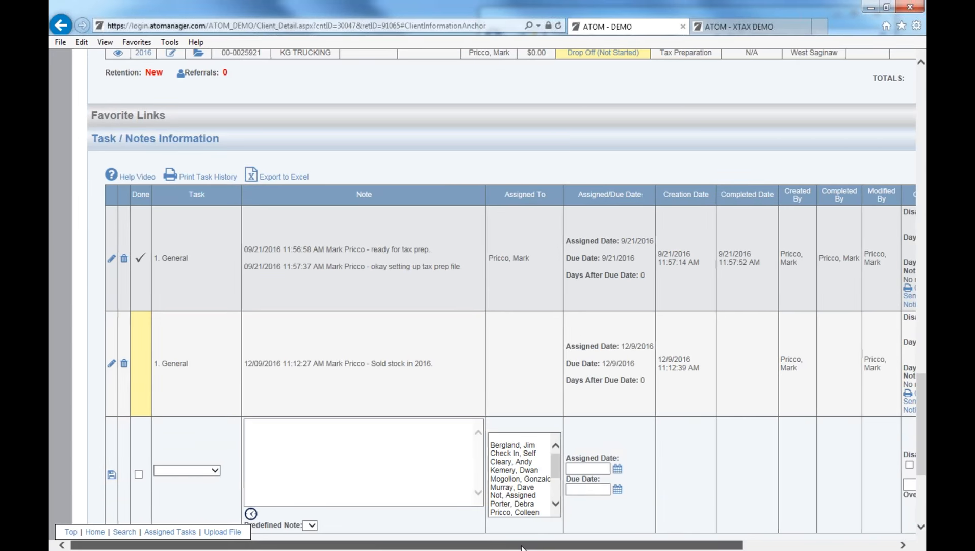
scroll(677, 537, right, 3)
scroll(641, 534, left, 4)
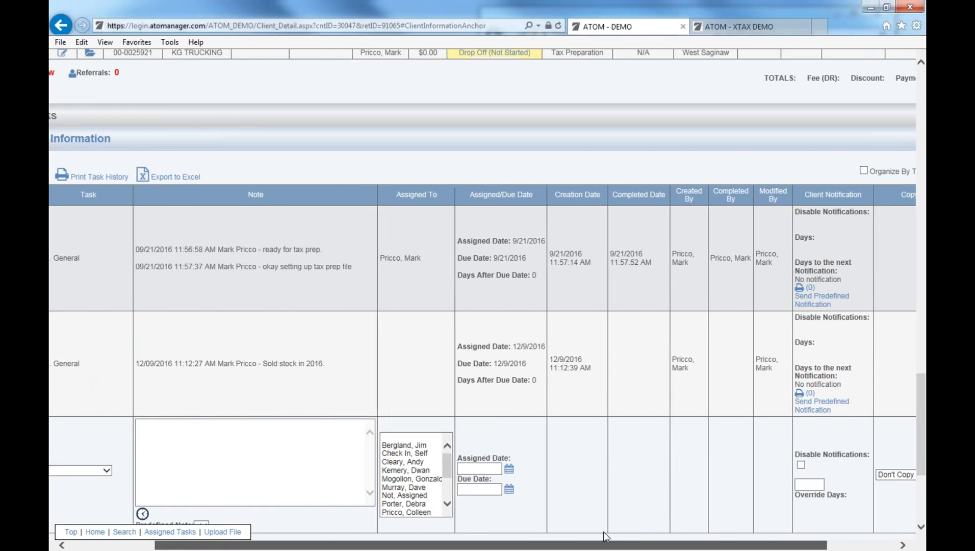
scroll(530, 530, left, 1)
scroll(321, 274, up, 6)
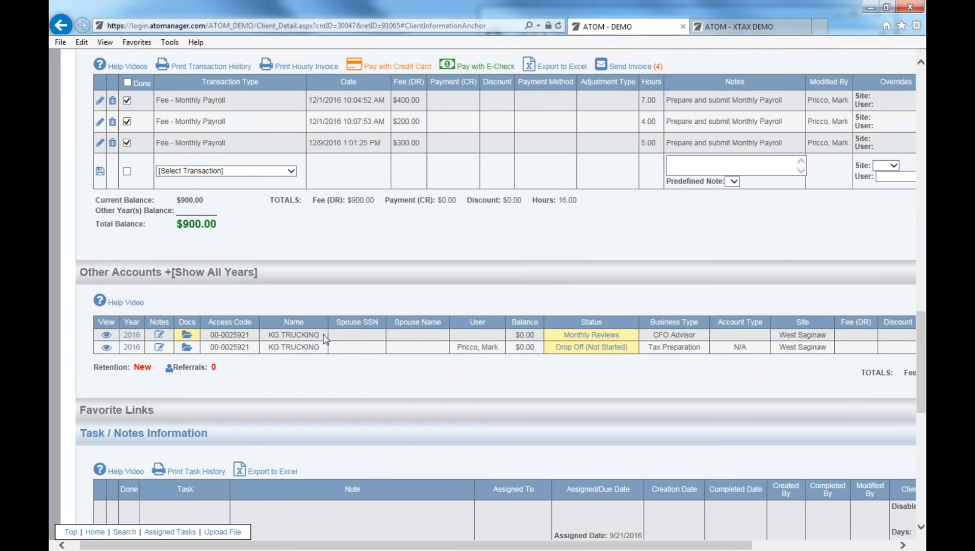
click(321, 273)
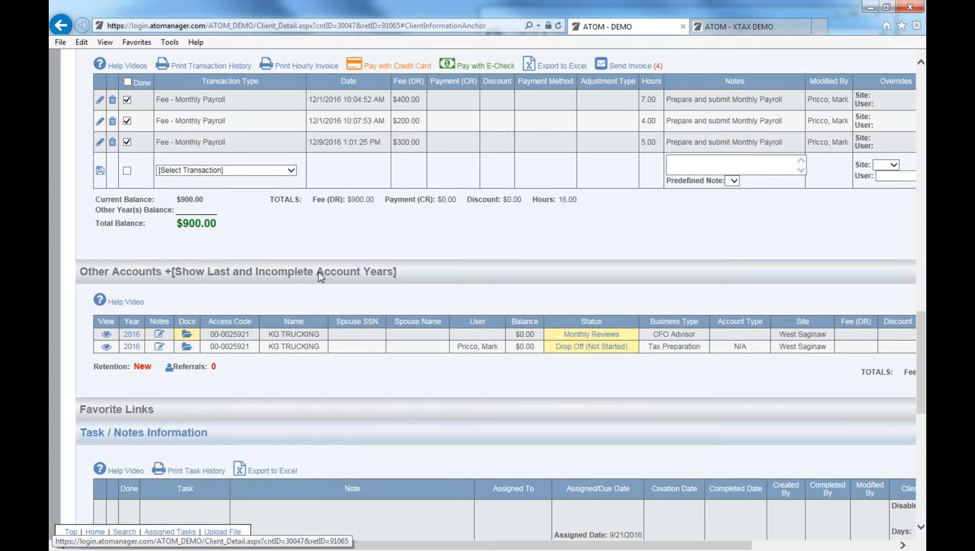
scroll(320, 270, up, 2)
scroll(321, 270, up, 15)
scroll(285, 374, down, 10)
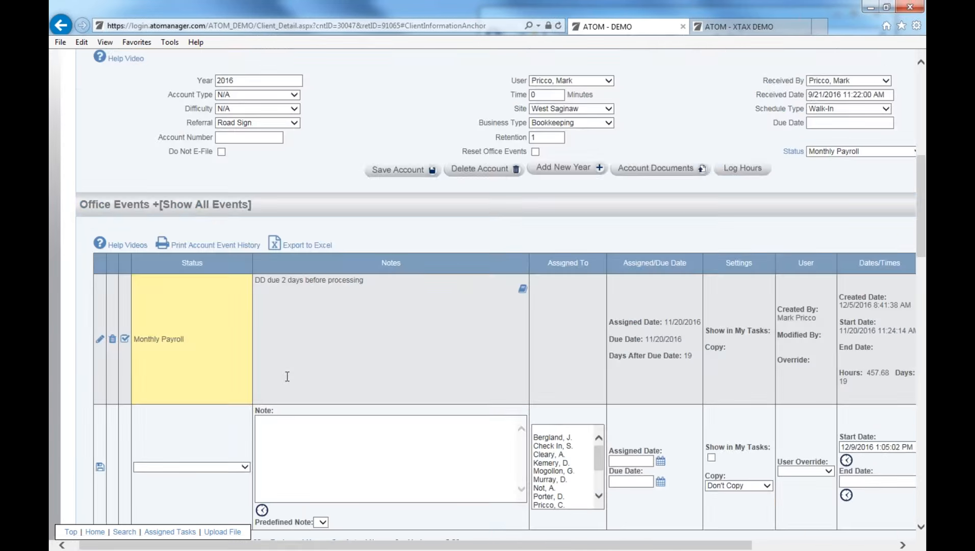
scroll(257, 400, down, 20)
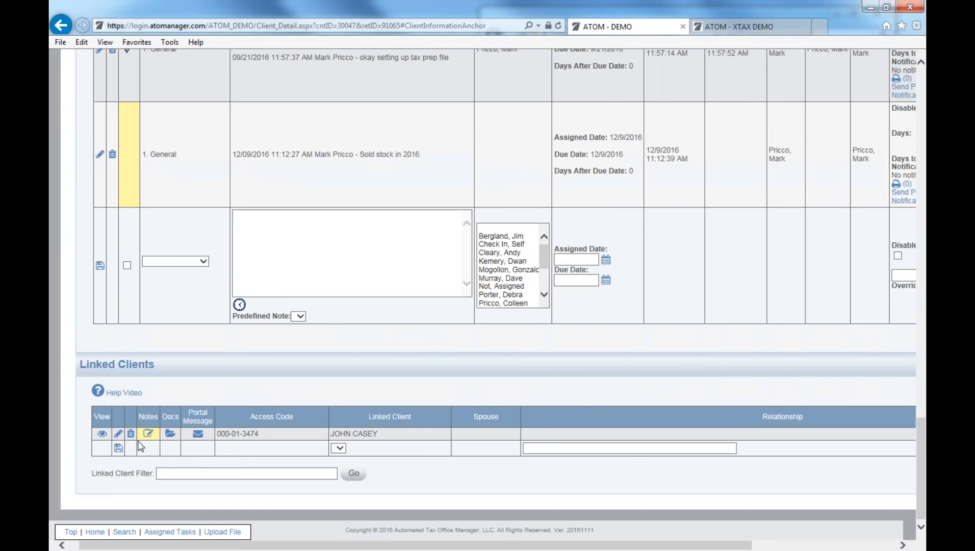
Open the linked client's notes, edit the 4.Tax Planning / Question task, and view its Copy options.
click(148, 434)
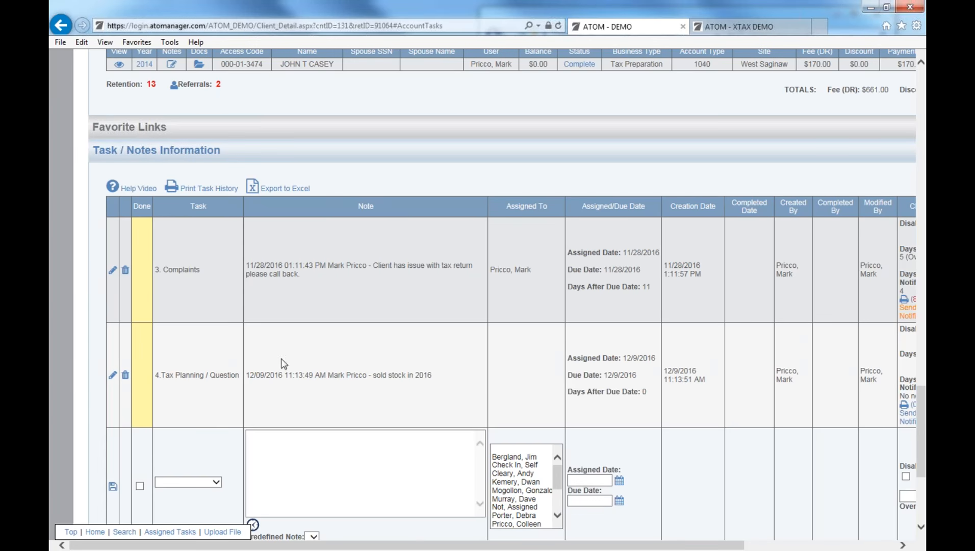
mouse_move(334, 544)
mouse_down()
mouse_move(409, 545)
mouse_move(385, 545)
mouse_up()
click(112, 376)
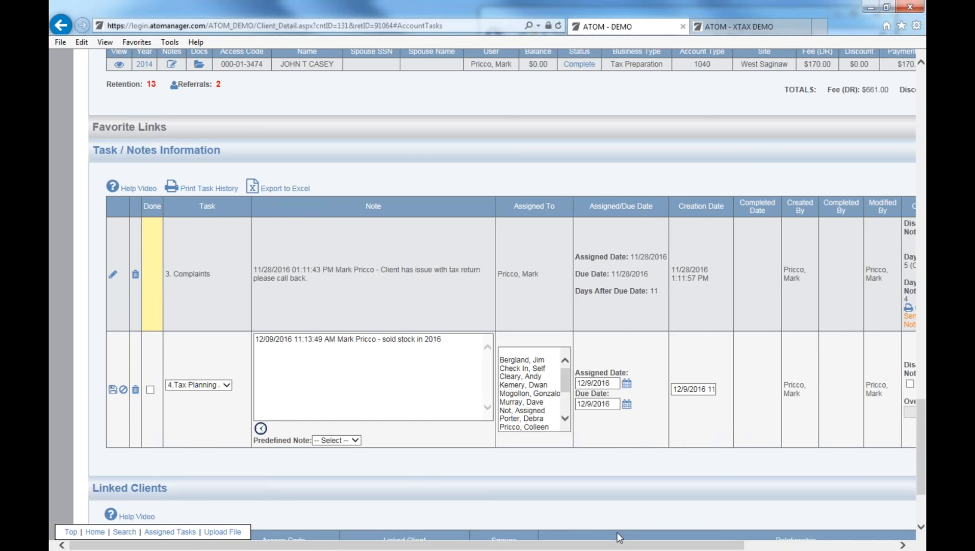
drag(620, 545, 798, 545)
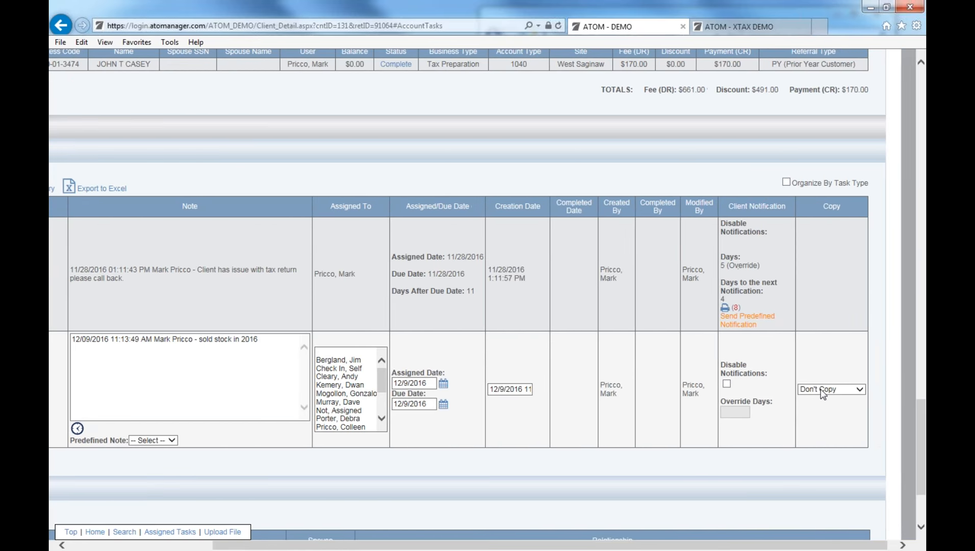
click(824, 390)
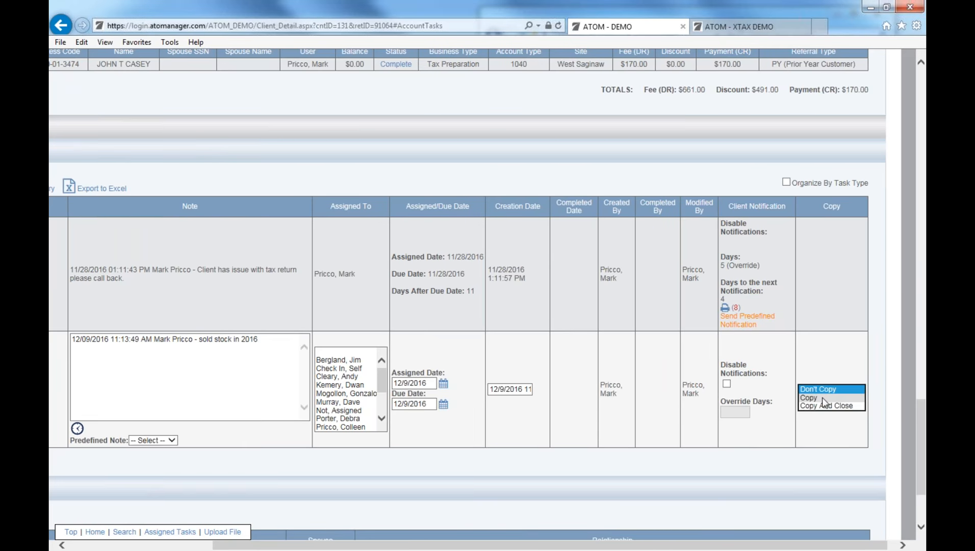
drag(704, 545, 540, 545)
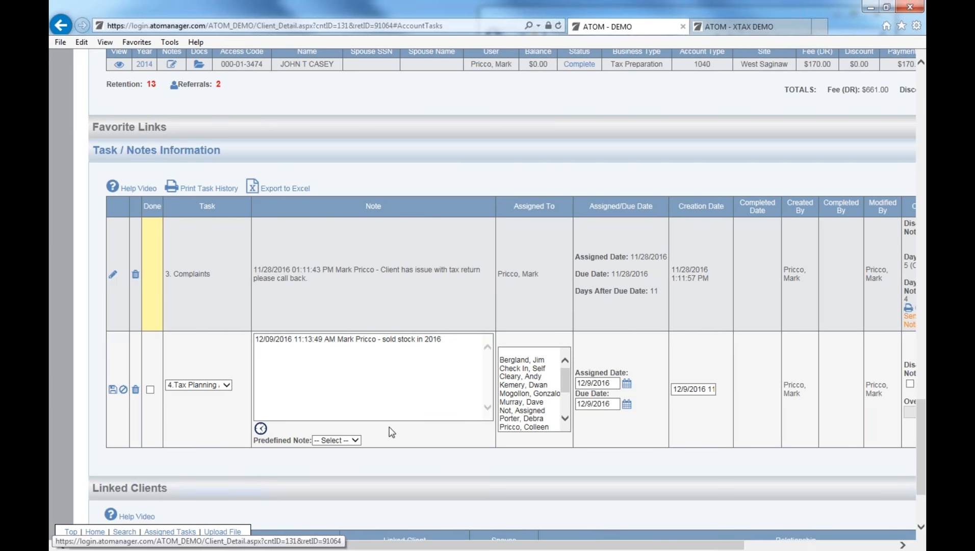
click(451, 347)
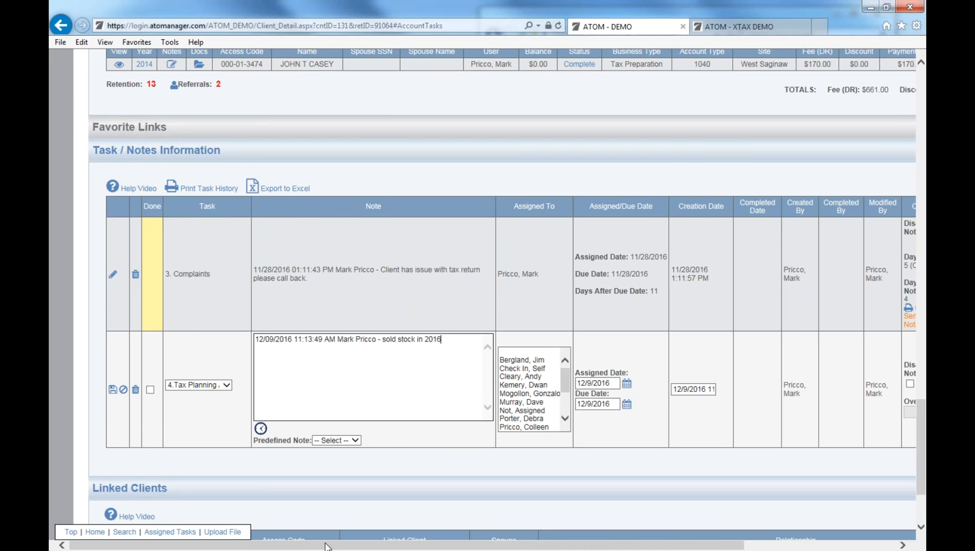
drag(379, 544, 504, 544)
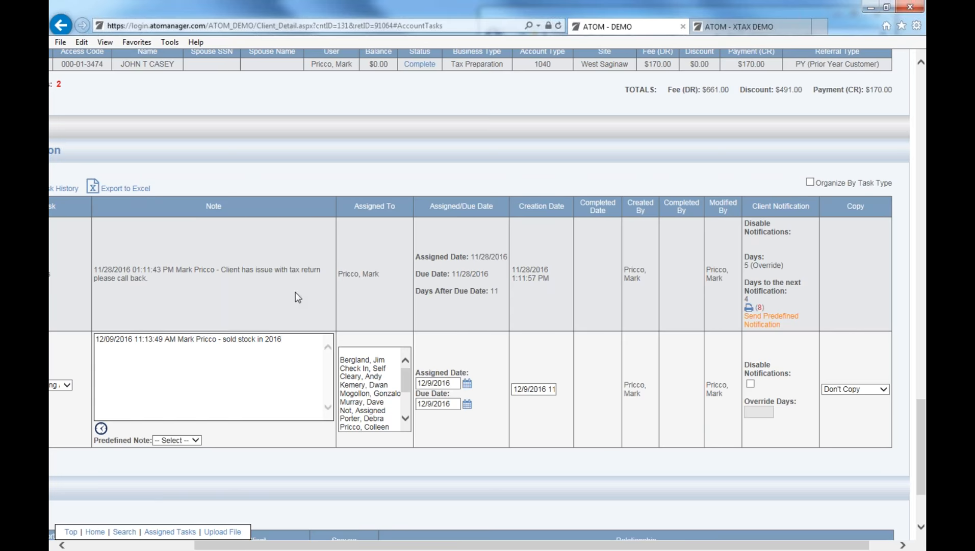
drag(383, 545, 289, 545)
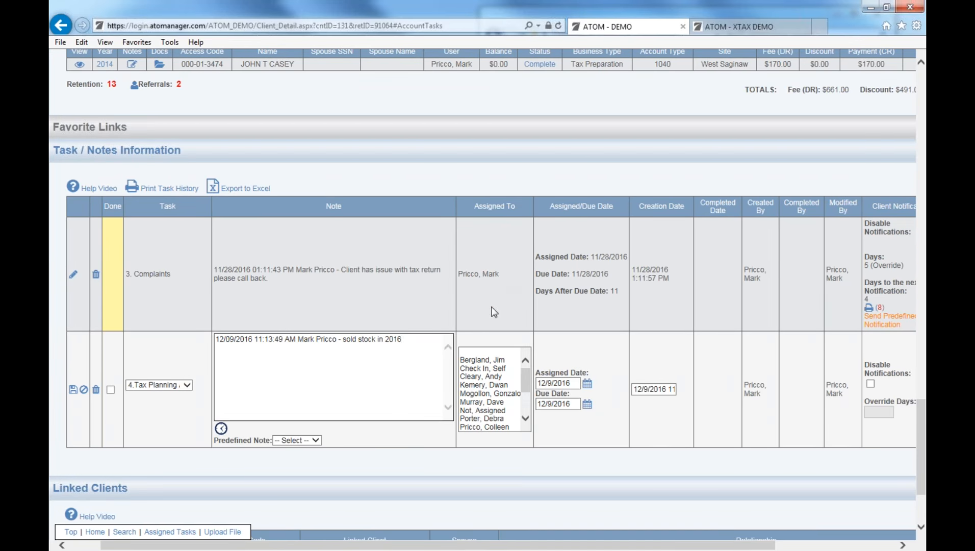
drag(480, 546, 550, 546)
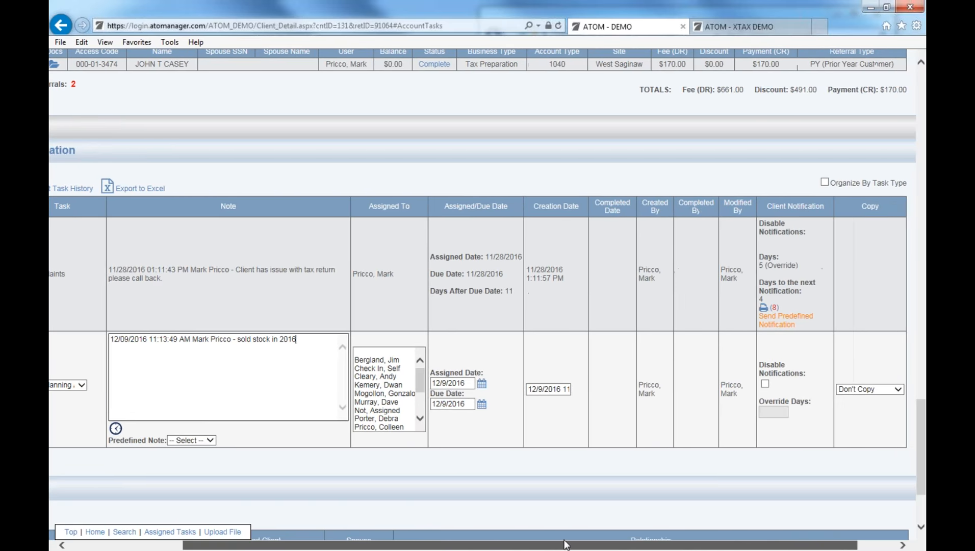
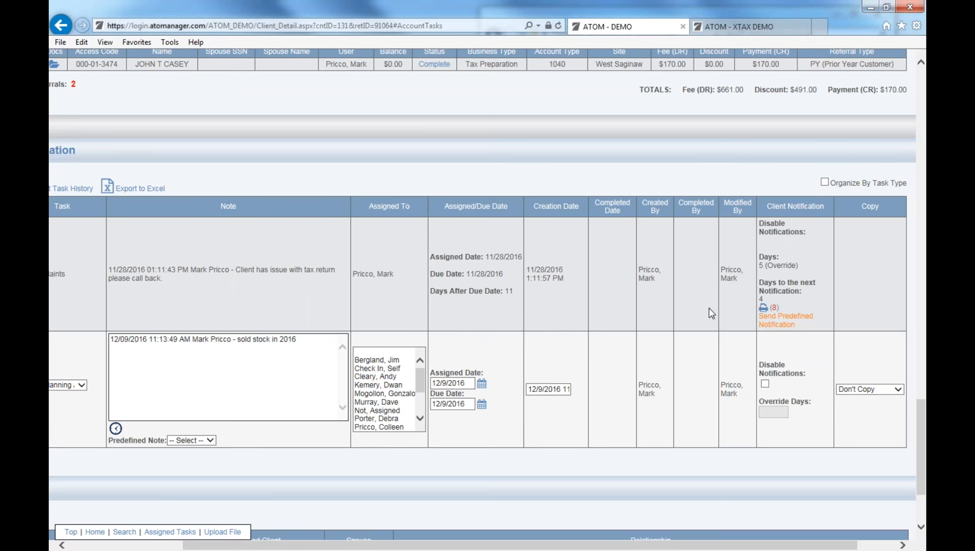
Open the predefined client notification for the Complaints task.
click(777, 322)
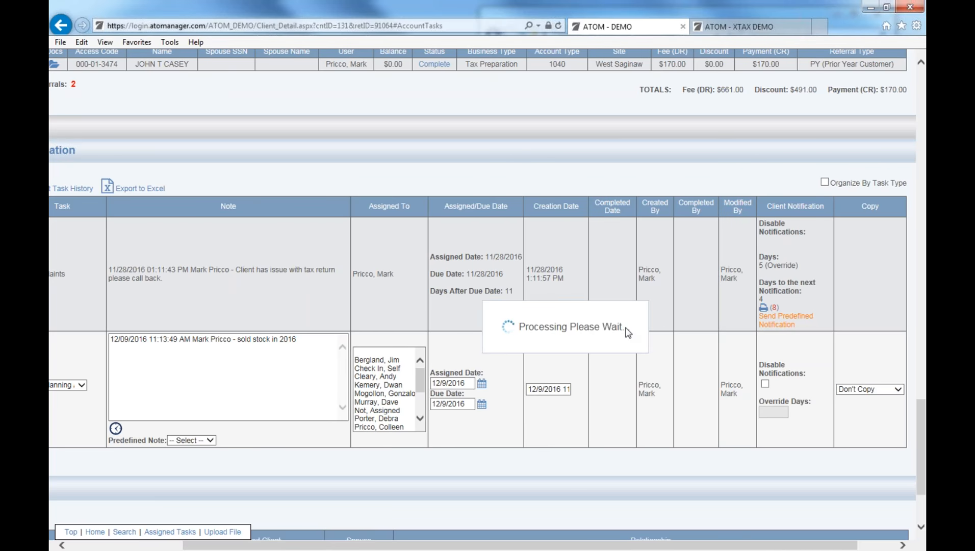
click(461, 98)
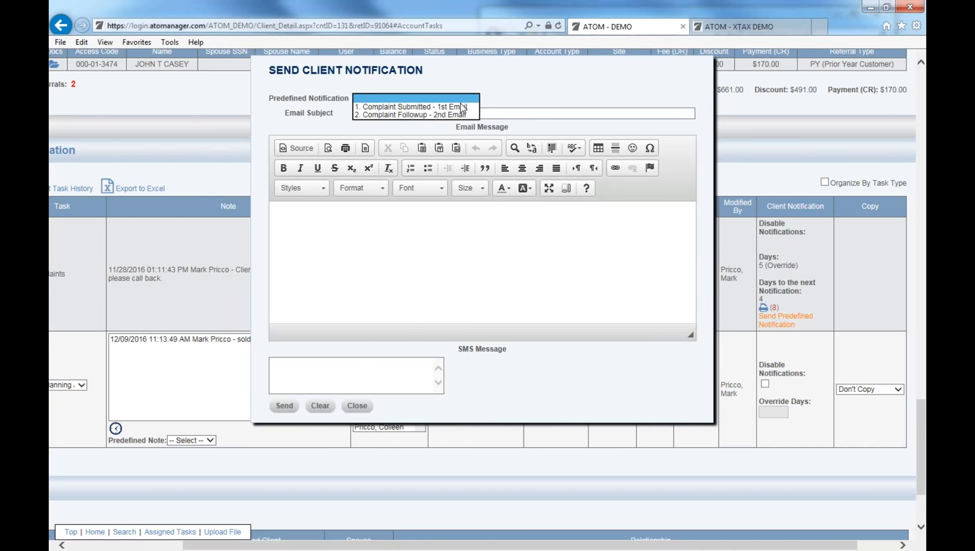
click(456, 115)
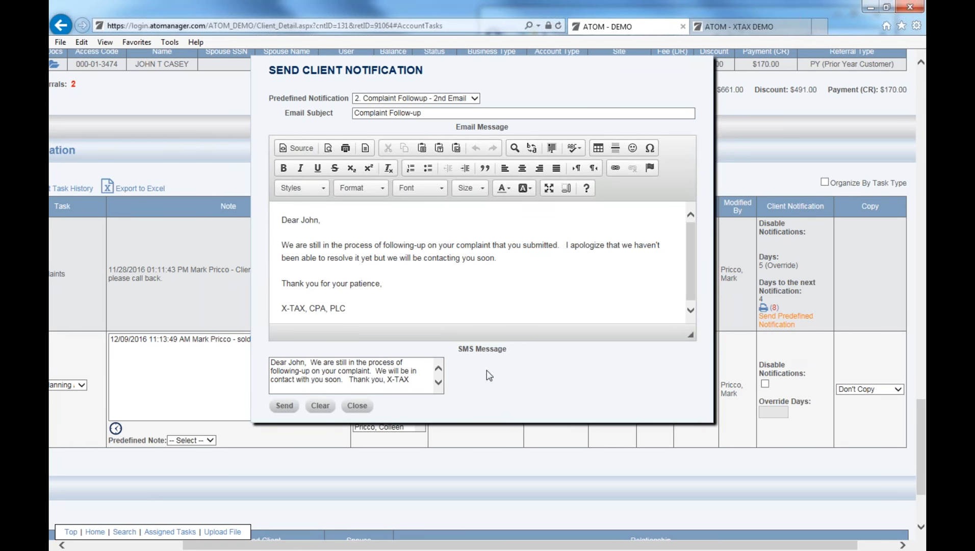
click(357, 406)
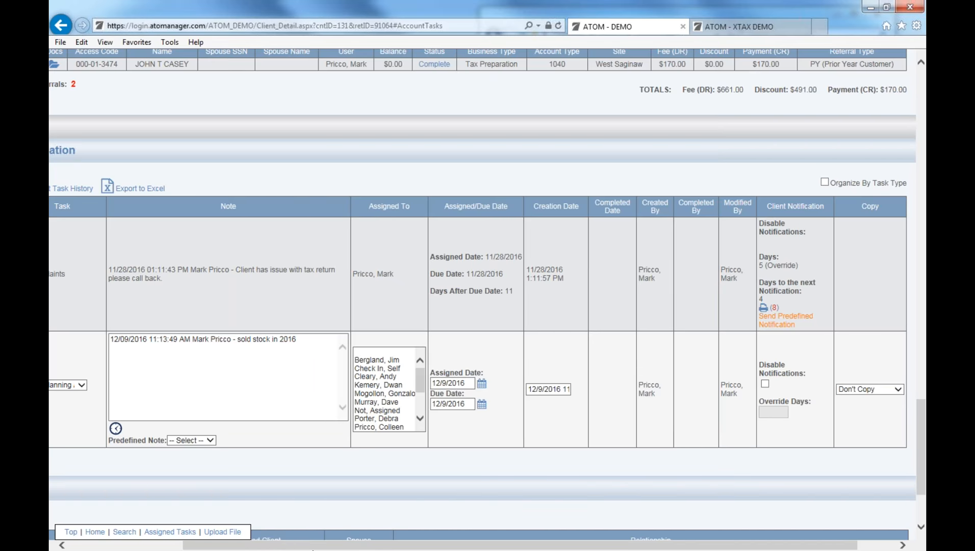
drag(323, 546, 209, 548)
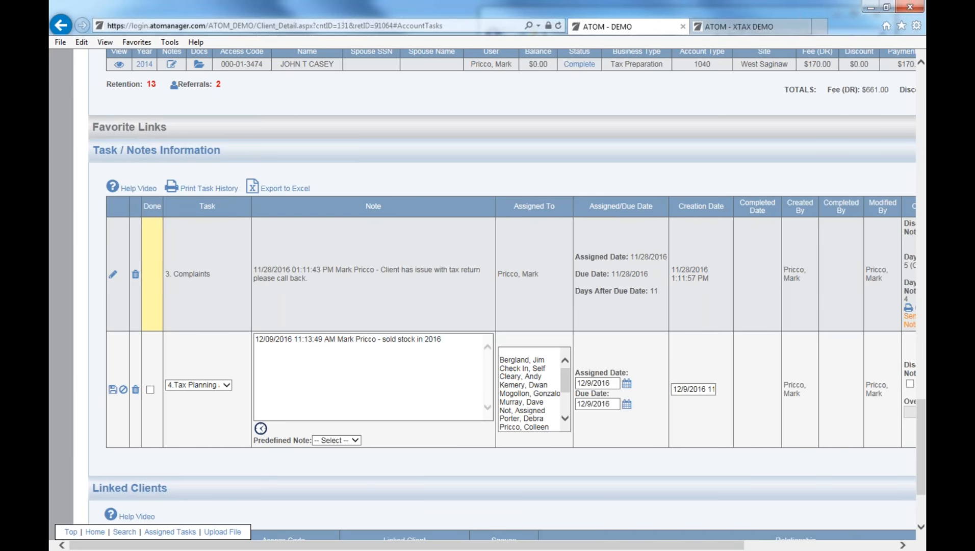
Return to the top of the client page and go to the Appointments schedule.
scroll(510, 176, up, 14)
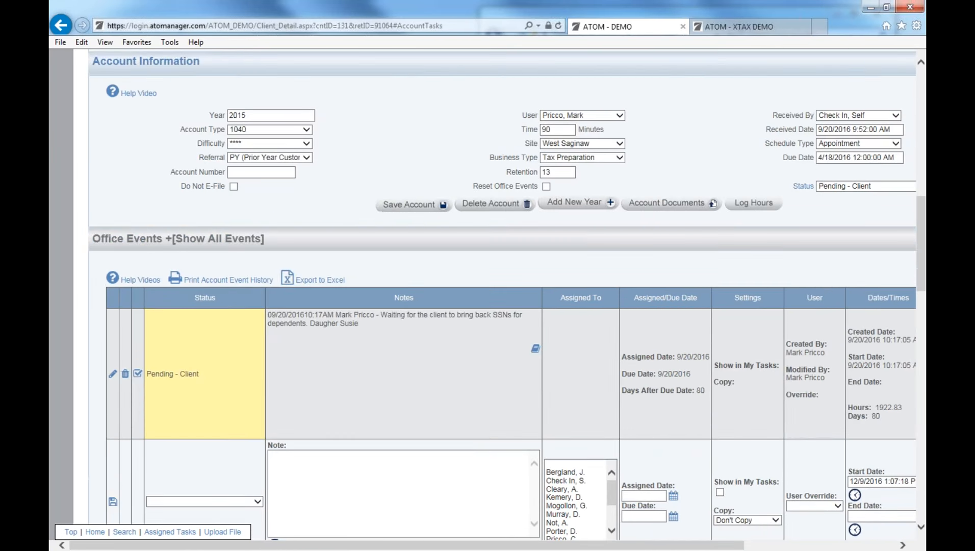
scroll(643, 127, up, 10)
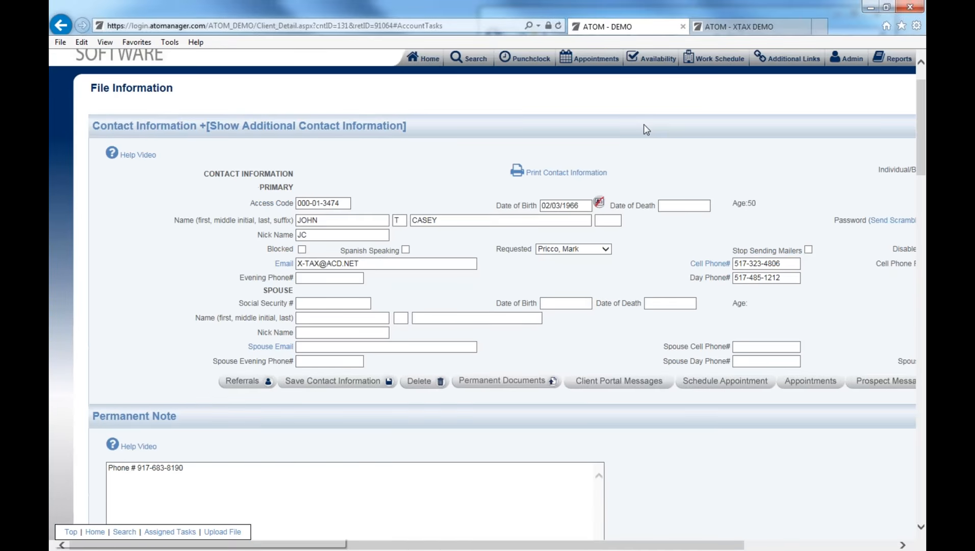
scroll(643, 124, up, 1)
click(600, 108)
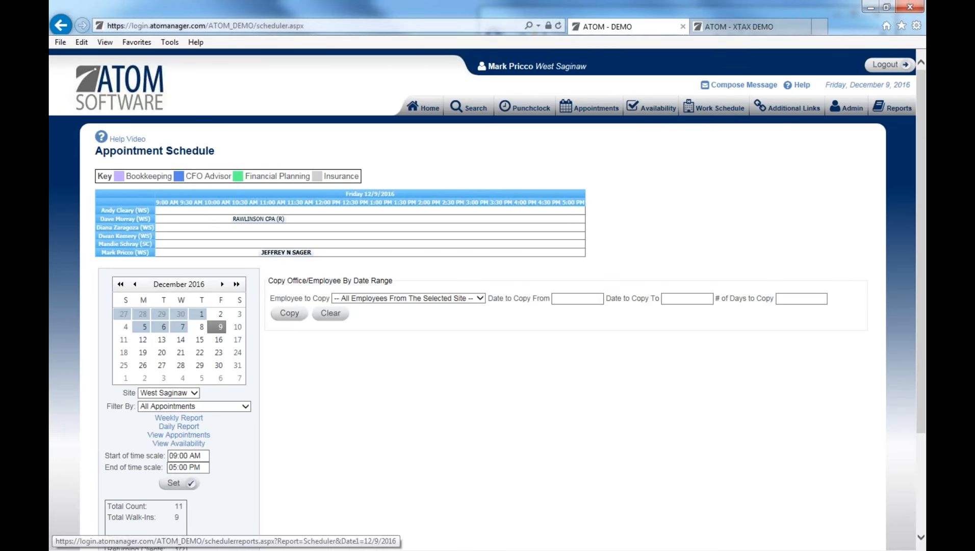
Switch the appointment calendar to February 2016 and show February 10.
scroll(229, 415, down, 1)
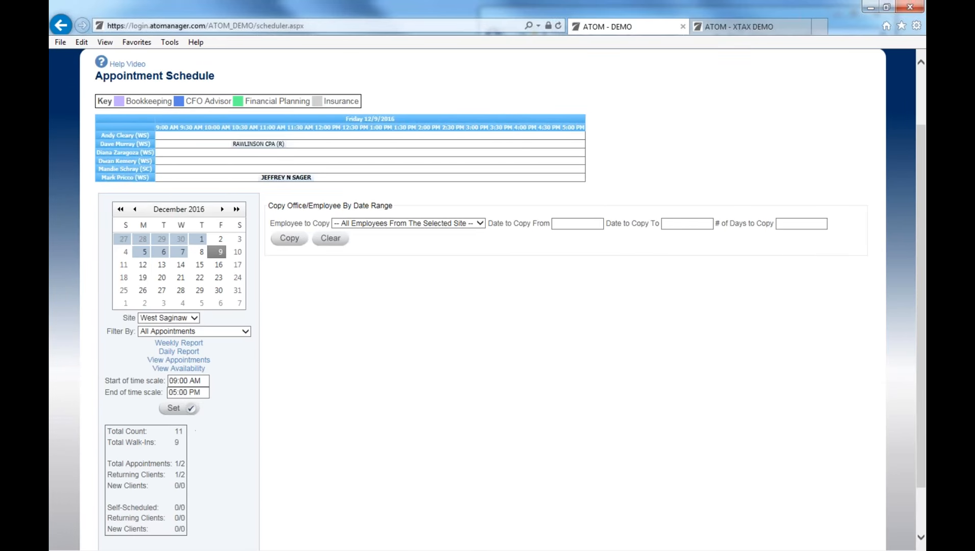
click(178, 209)
click(222, 223)
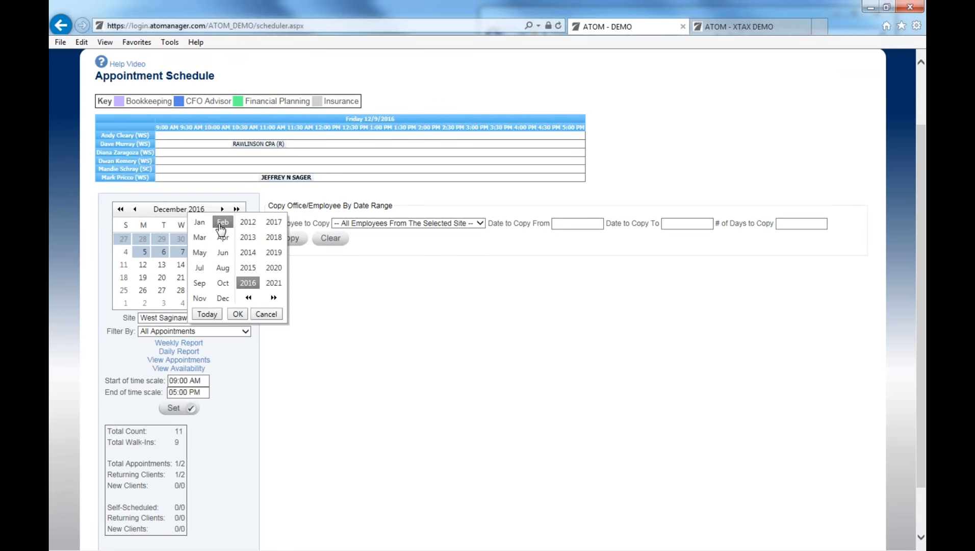
click(238, 314)
scroll(147, 272, up, 2)
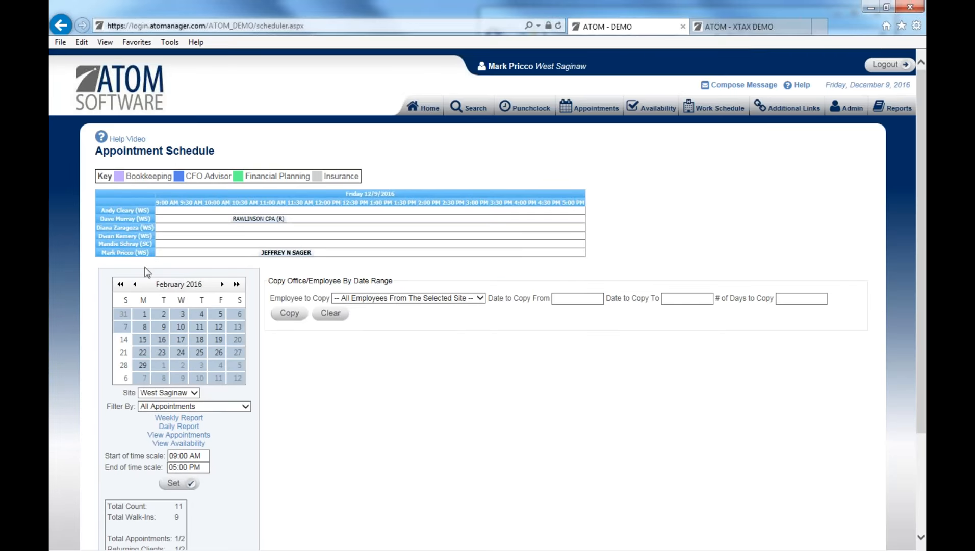
click(180, 326)
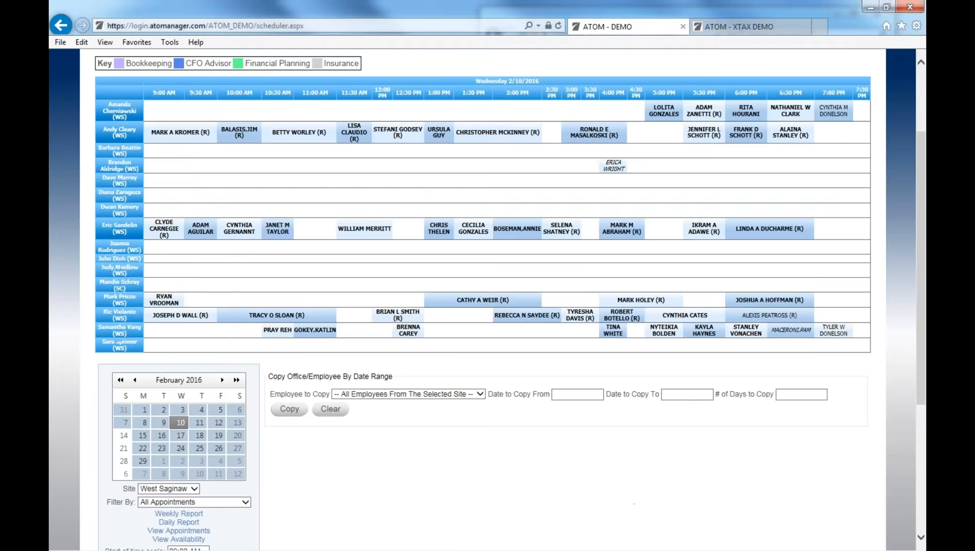
Review that day's Total Count of 107 and the self-scheduled statistics.
scroll(312, 361, down, 2)
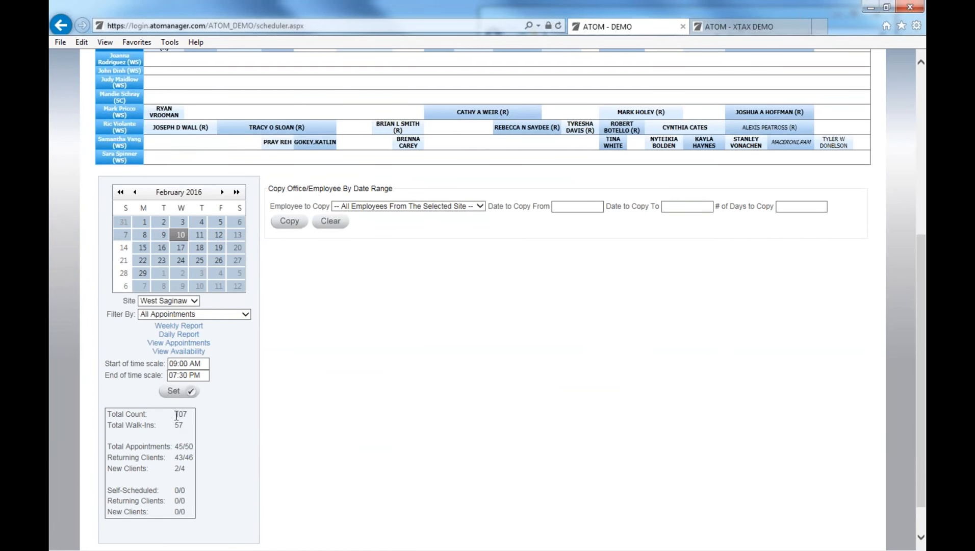
mouse_move(177, 414)
mouse_down()
mouse_move(187, 414)
mouse_move(183, 426)
mouse_up()
drag(116, 488, 169, 497)
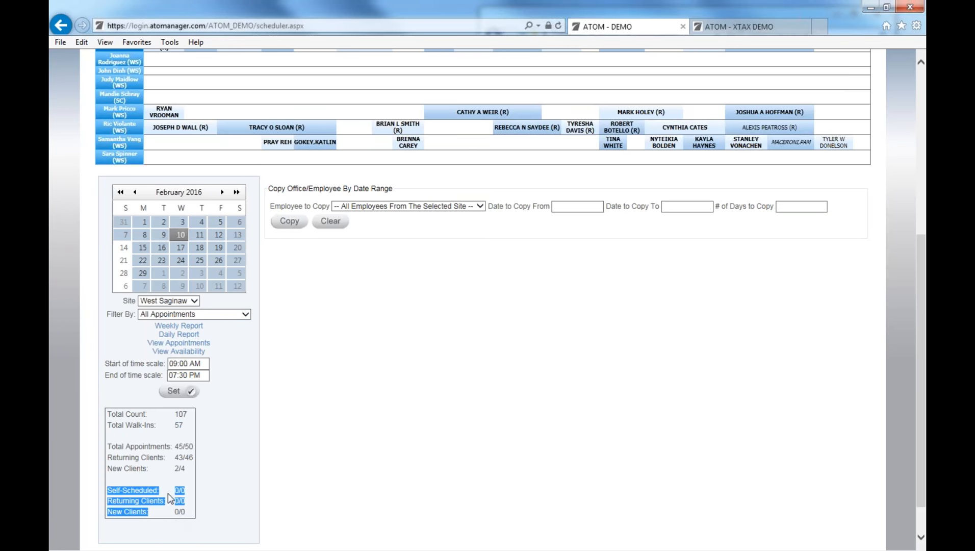
click(168, 497)
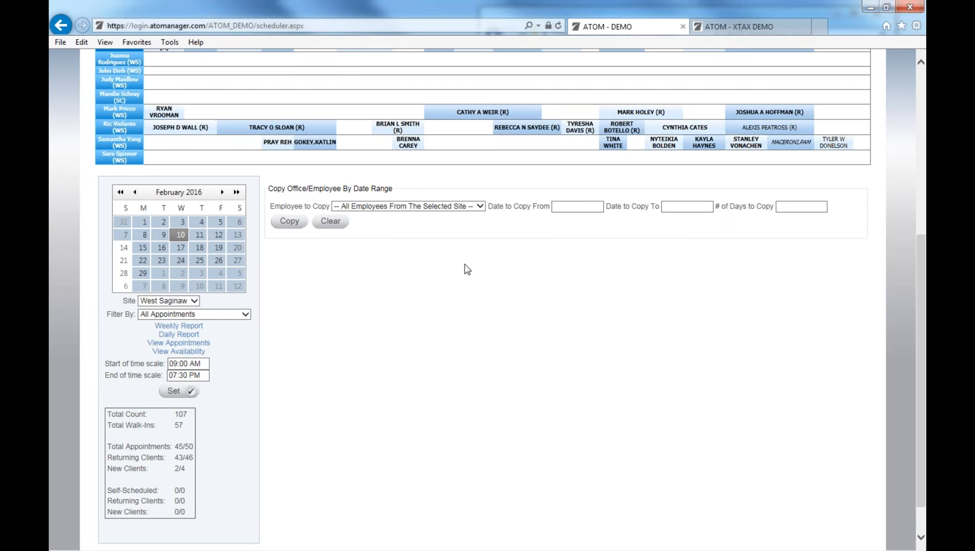
scroll(489, 229, up, 5)
Open the 11:00 AM Tax Preparation appointment and check its User list without changing it.
click(428, 114)
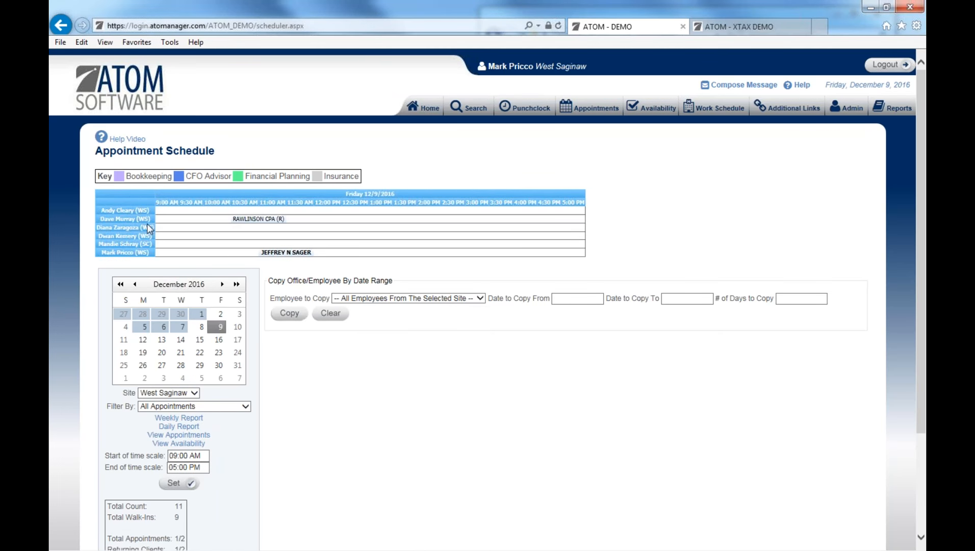
click(281, 254)
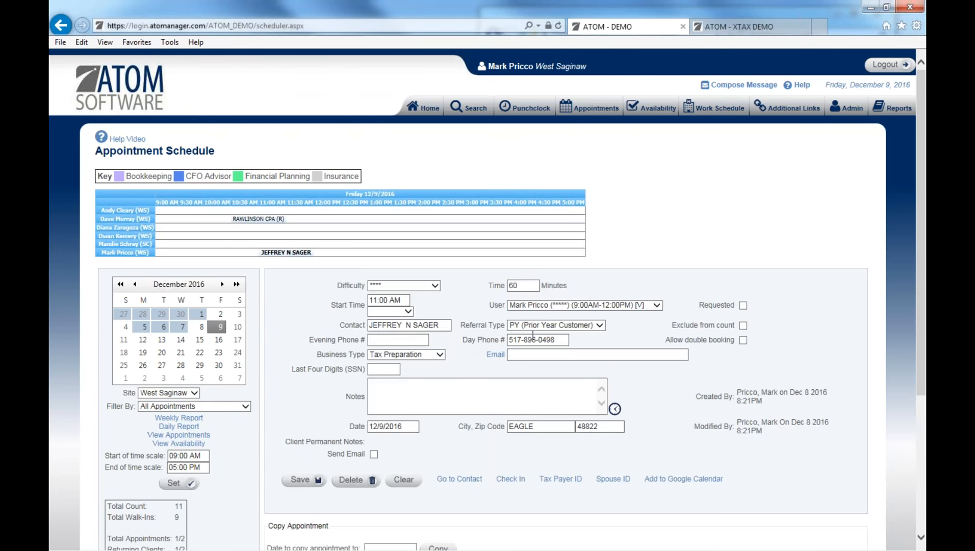
click(551, 306)
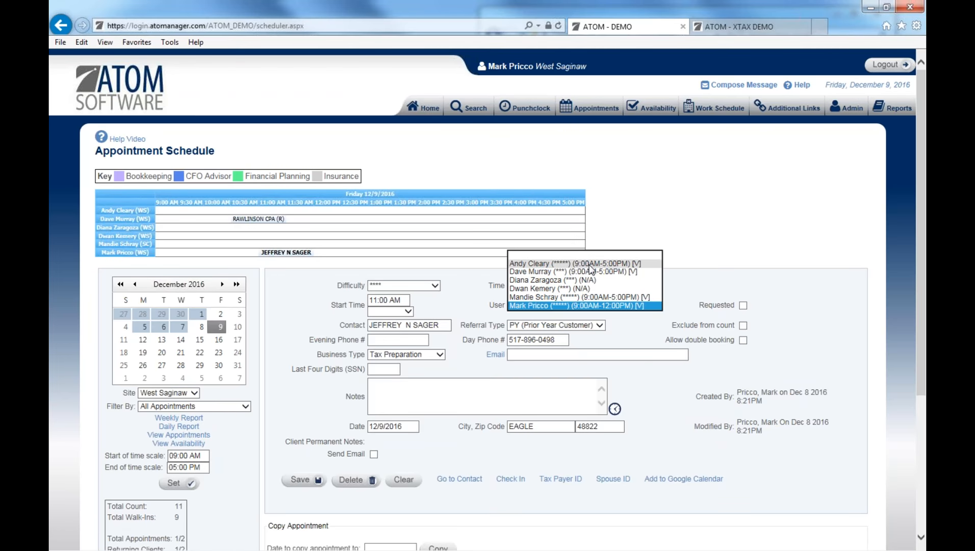
click(572, 229)
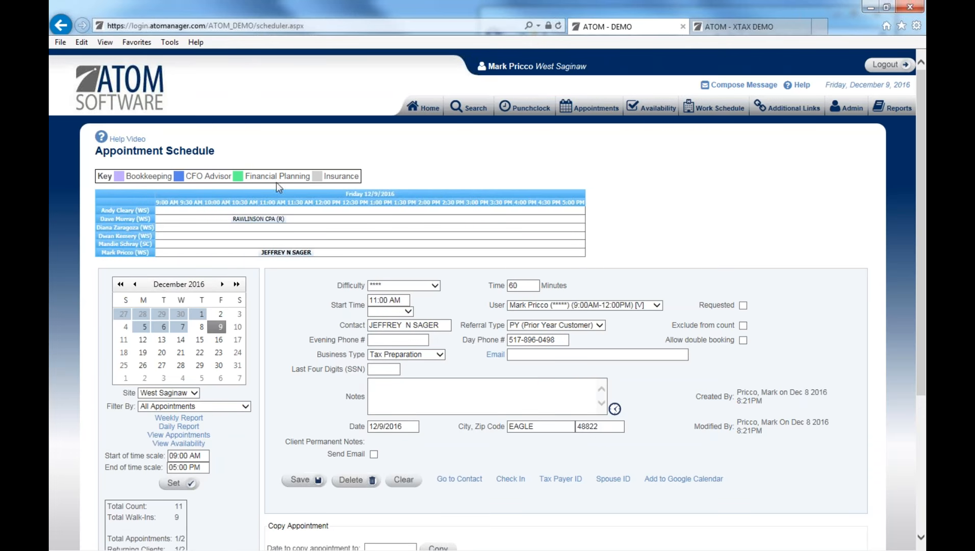
scroll(352, 388, down, 1)
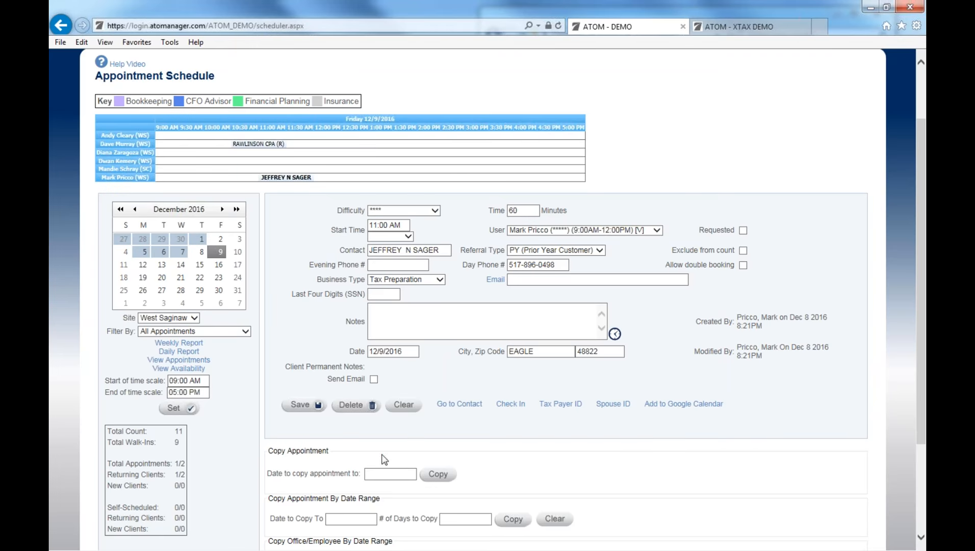
Clear the appointment form, then maximize and minimize the Contact Us window.
click(404, 411)
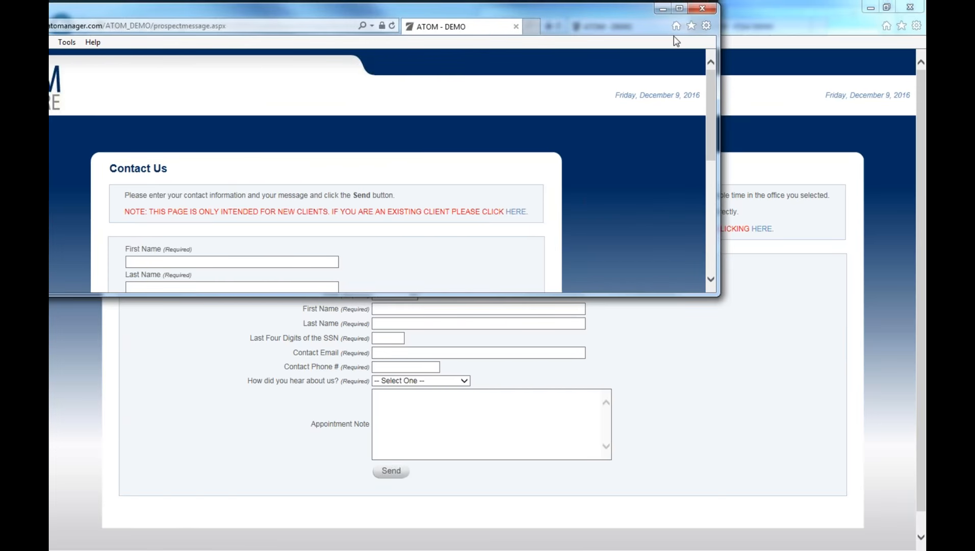
click(679, 8)
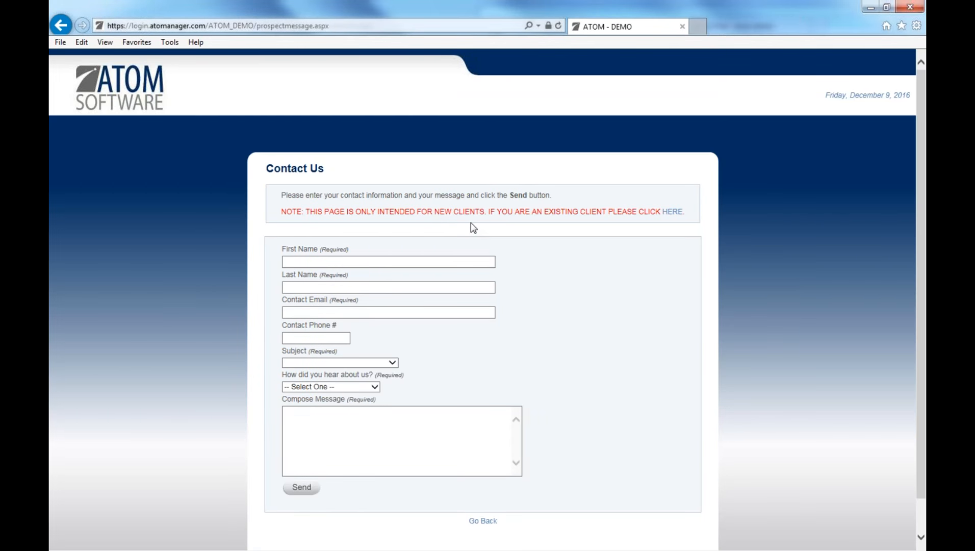
click(872, 9)
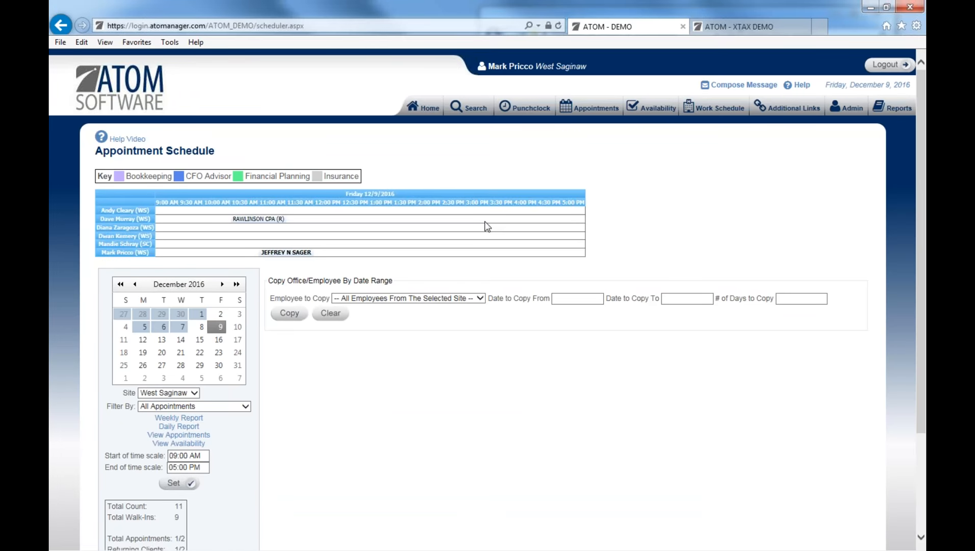
Turn on Send Email for the Sales Support employee's 12/9 shift and save it.
click(705, 110)
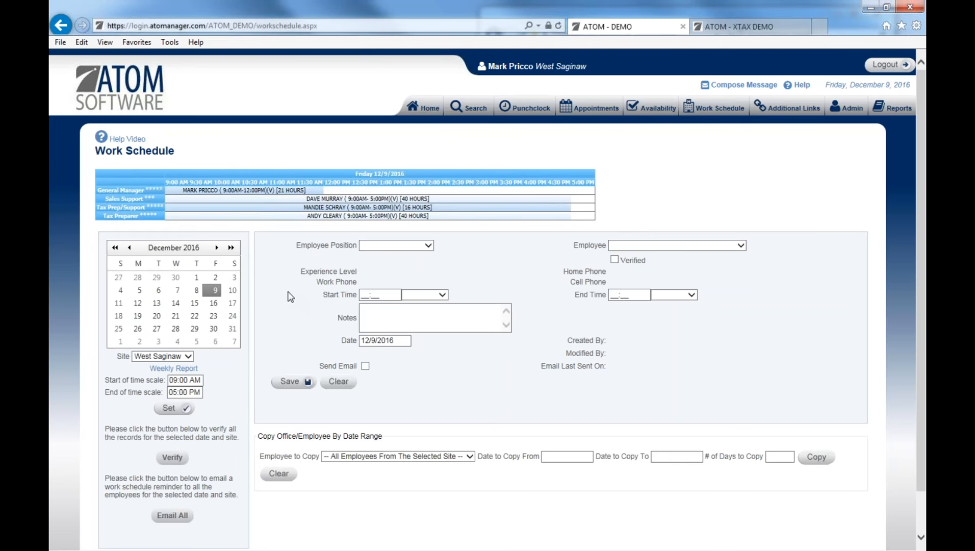
click(384, 203)
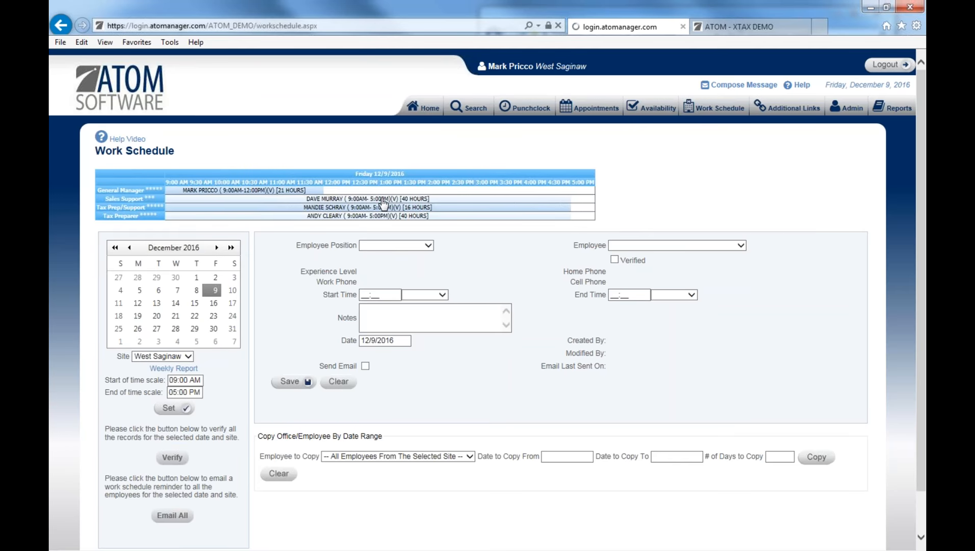
click(365, 365)
click(302, 386)
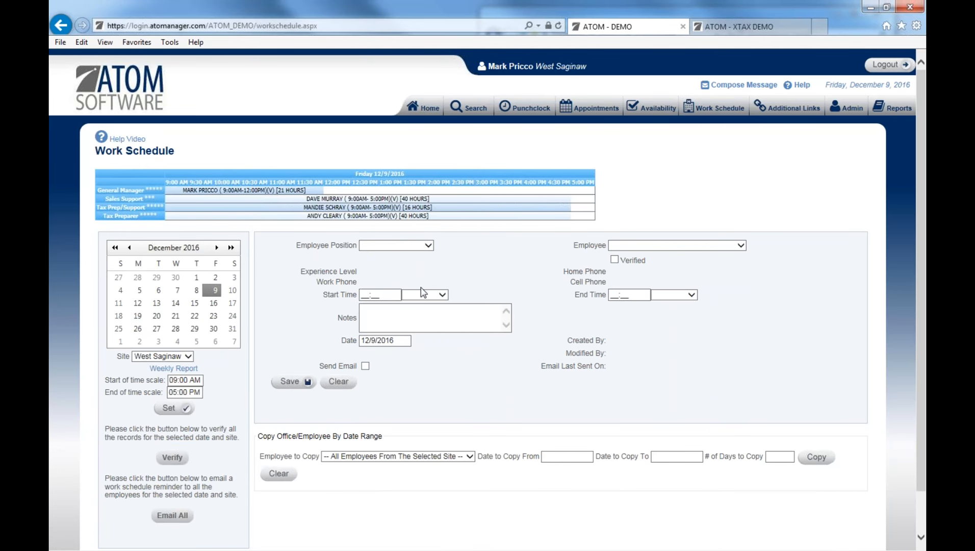
Send schedule reminders to all employees with Email All and confirm.
click(177, 520)
click(547, 328)
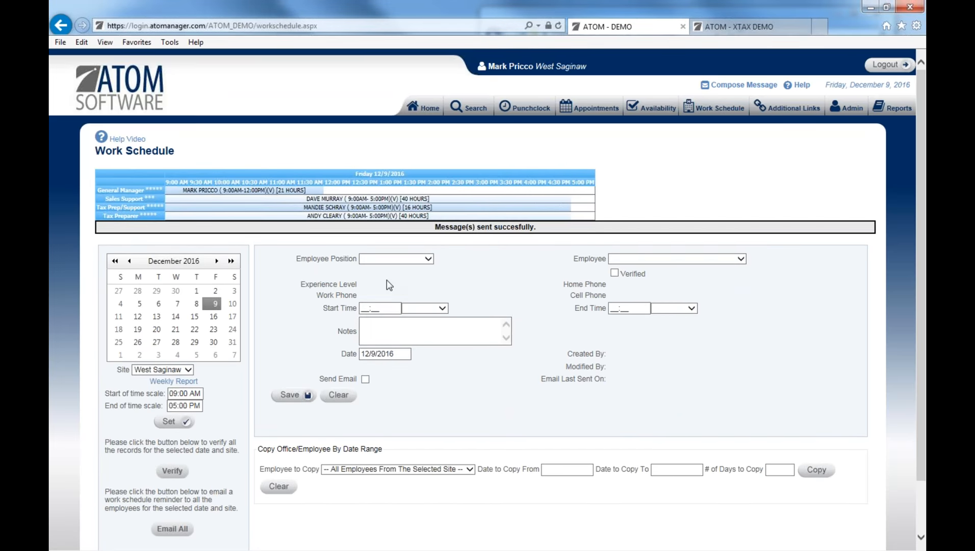
scroll(386, 280, down, 2)
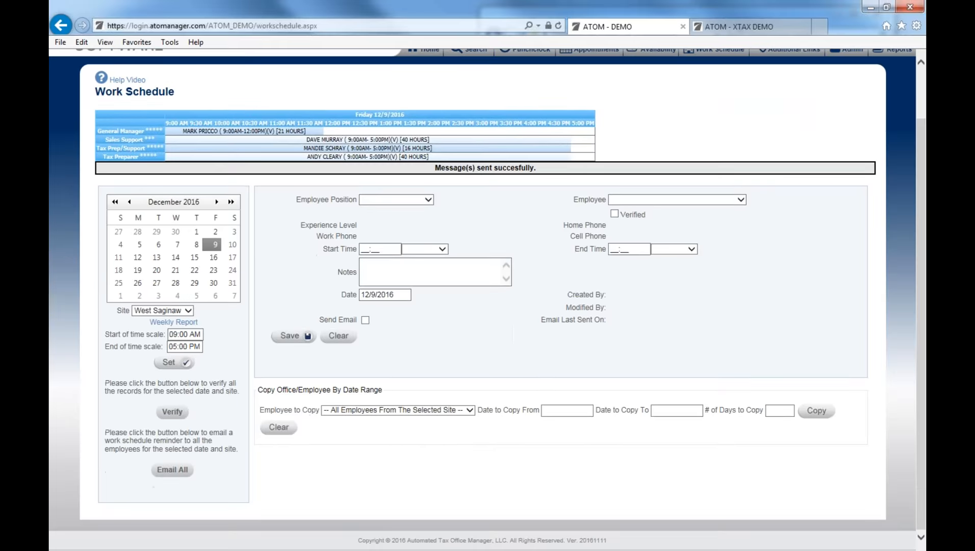
scroll(448, 214, up, 2)
Log in to the Client Portal with the client's SSN and password.
click(431, 109)
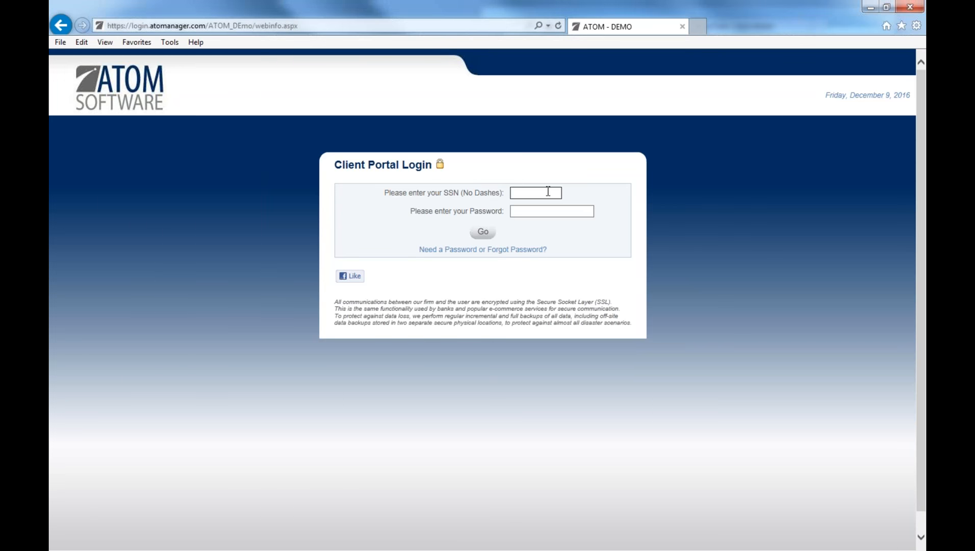
text(123456789)
key(Tab)
text(password)
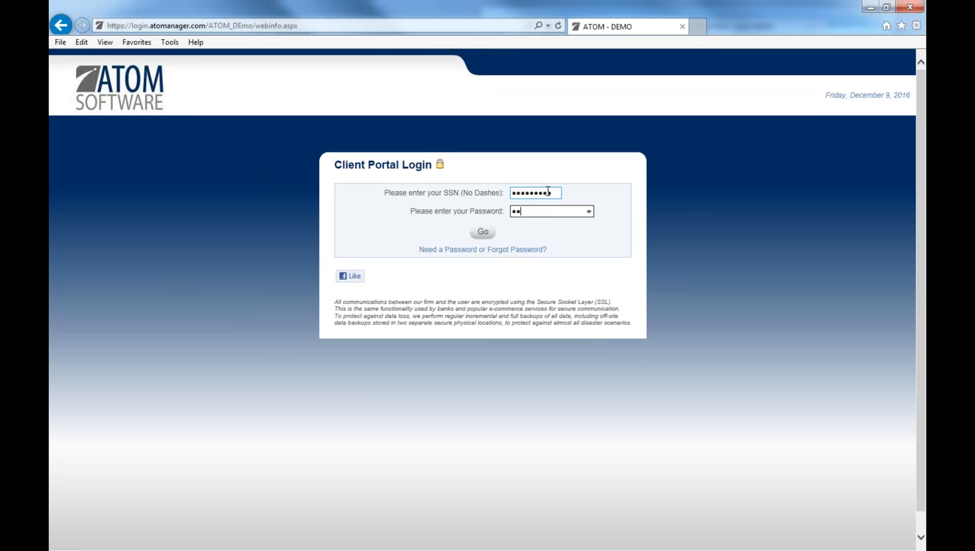
key(Return)
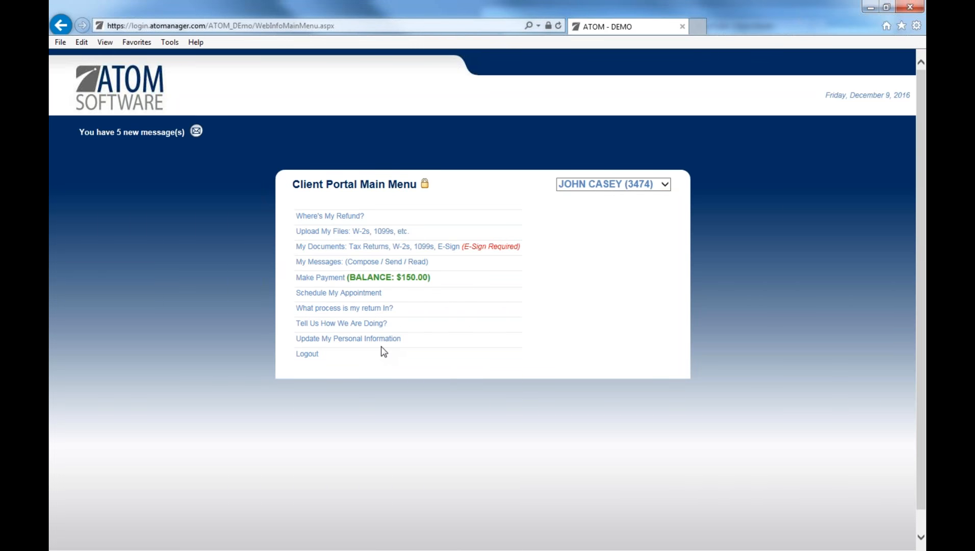
Log out of the Client Portal and sign back in with SSN and password.
click(369, 357)
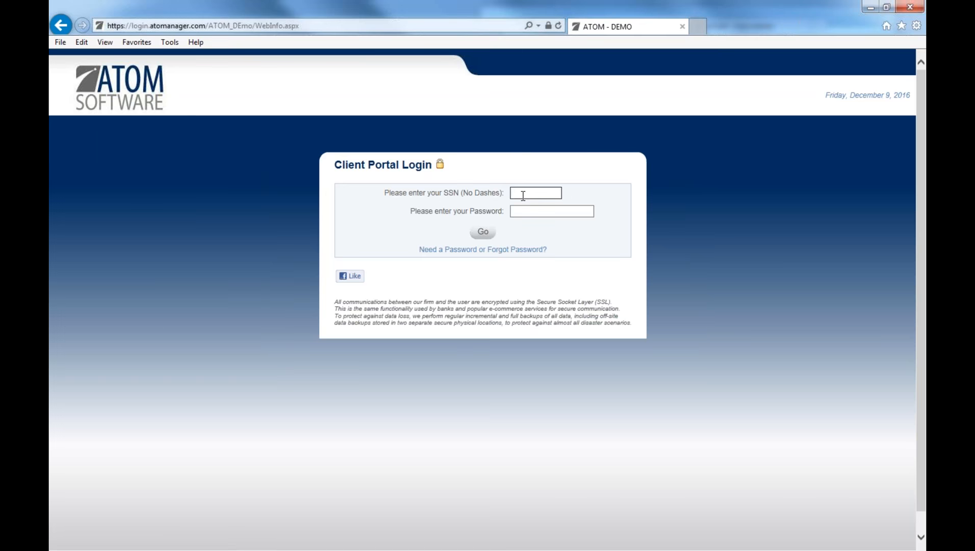
text(123456789)
key(Tab)
text(1234567)
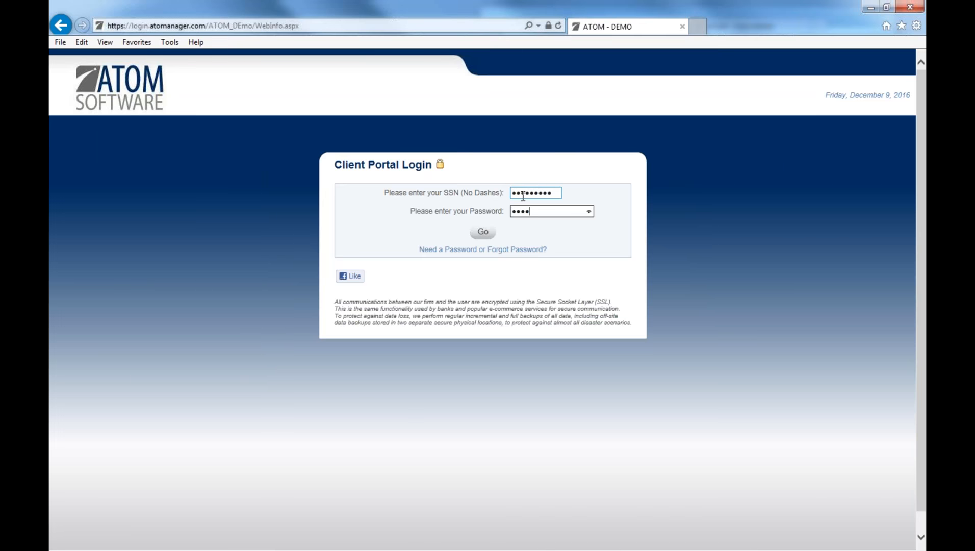
text(89)
key(Return)
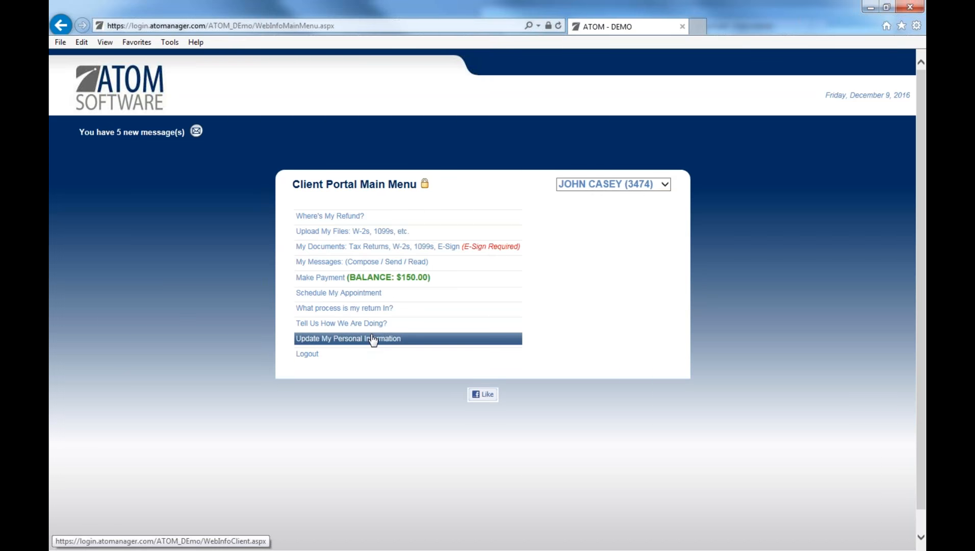
Tour the portal's personal information, change password, refund status and Upload My Files pages.
click(373, 339)
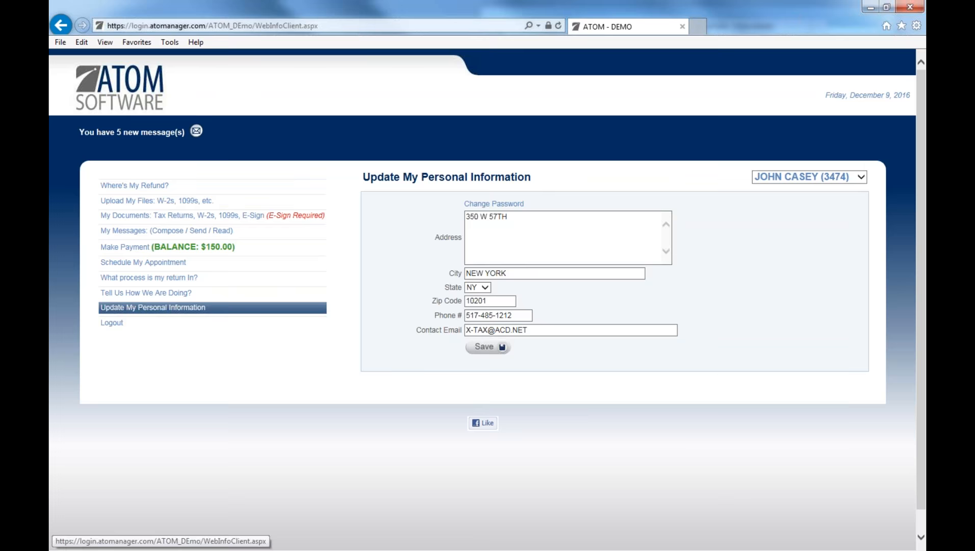
click(494, 203)
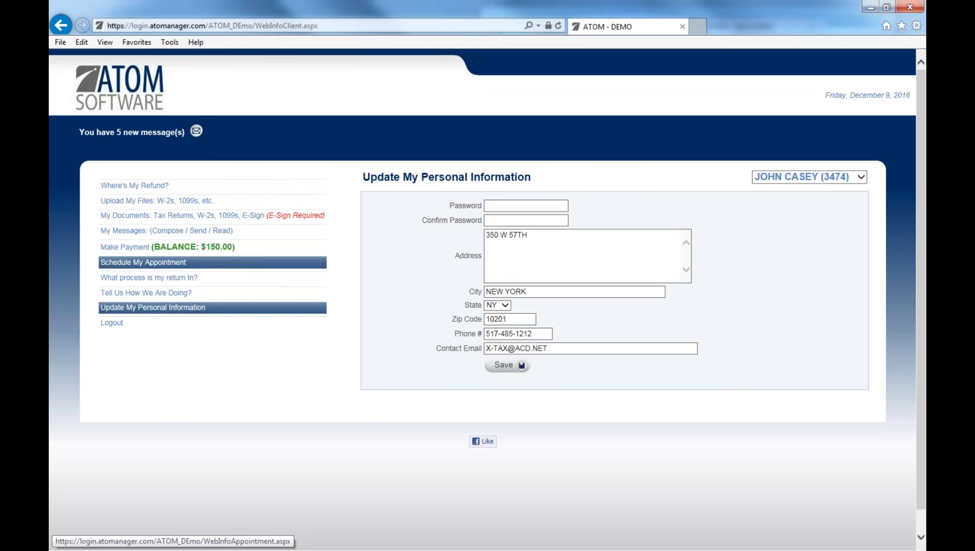
click(134, 185)
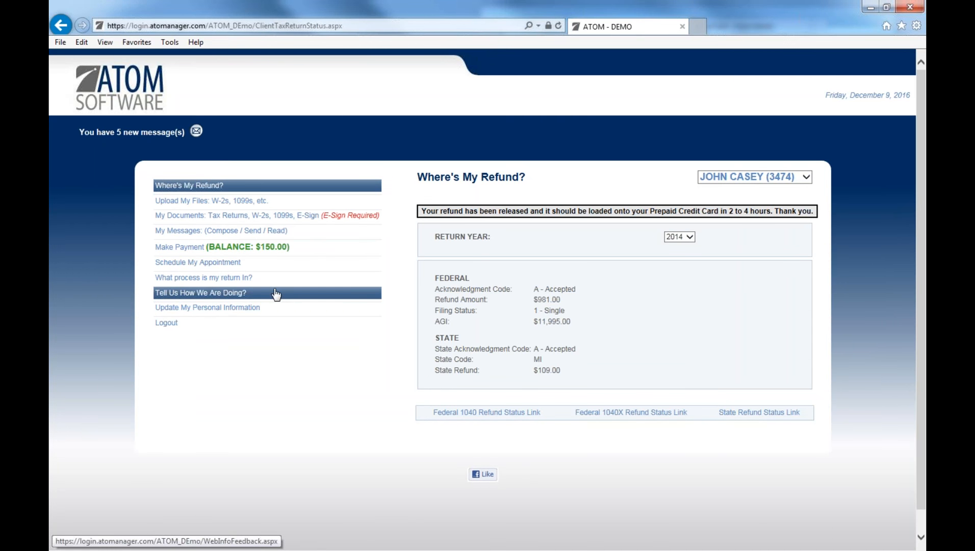
click(230, 202)
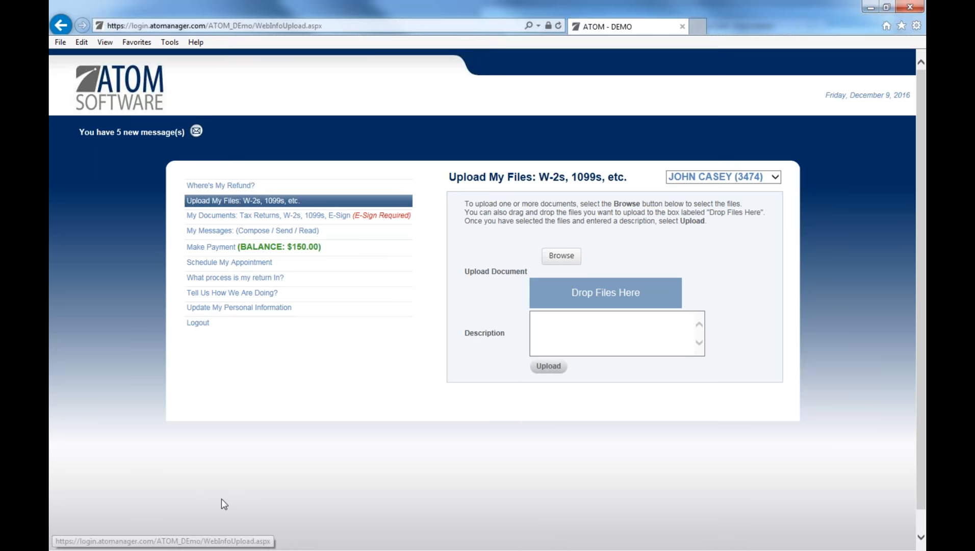
click(558, 256)
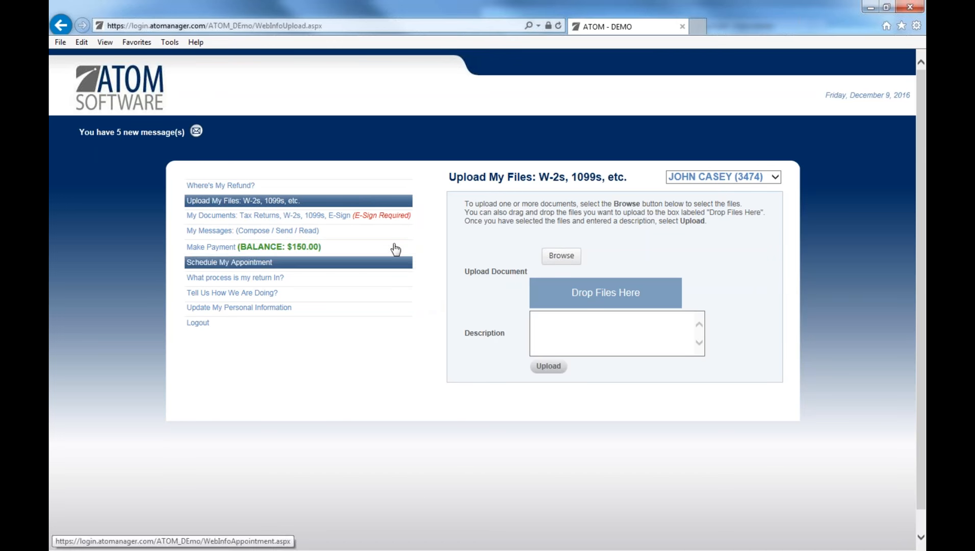
click(388, 220)
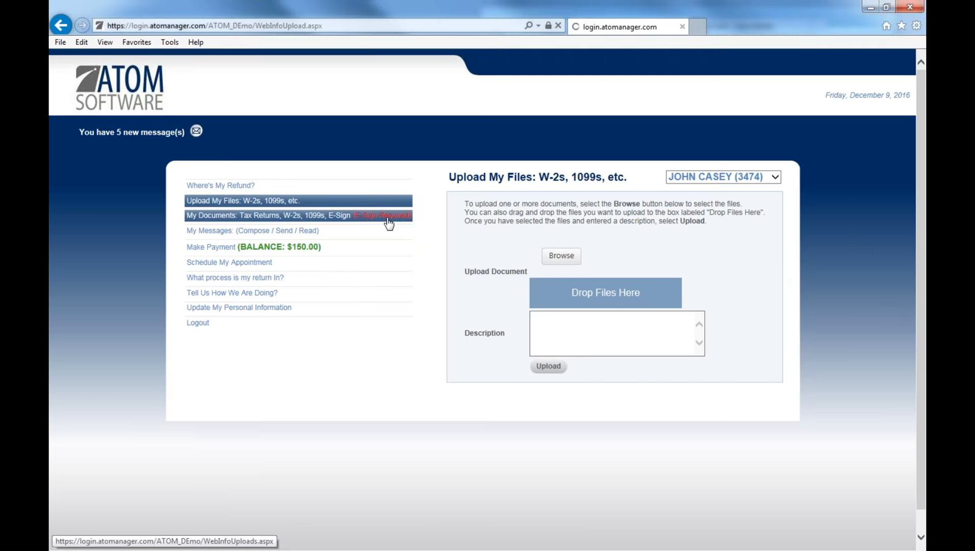
Start e-signing Esign 8879.pdf and enter the client's name and PIN.
scroll(365, 300, down, 3)
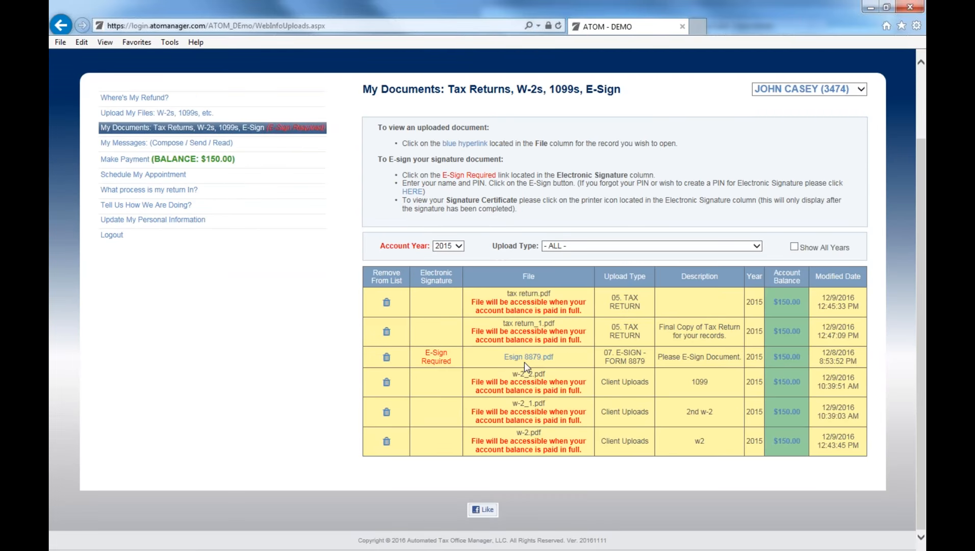
click(437, 358)
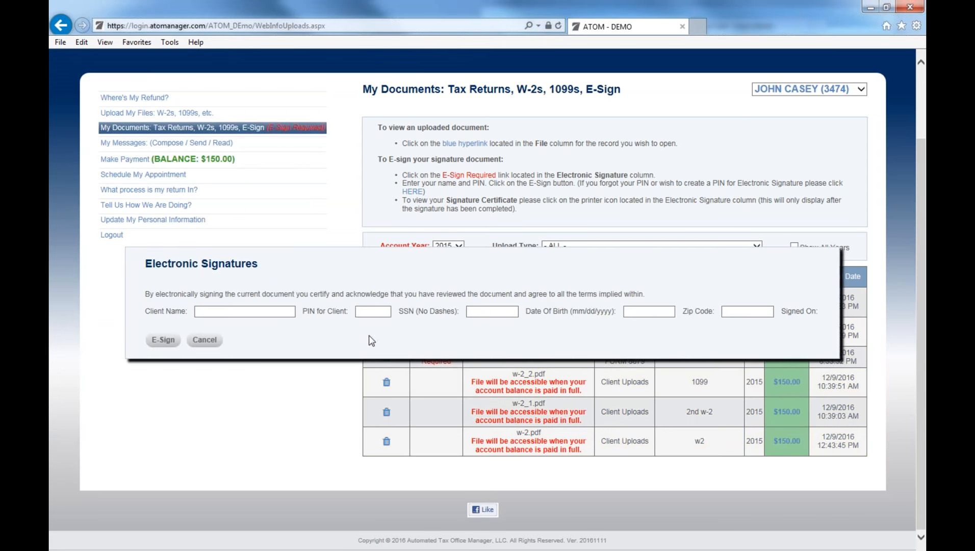
click(275, 314)
key(Tab)
text(12345)
key(Tab)
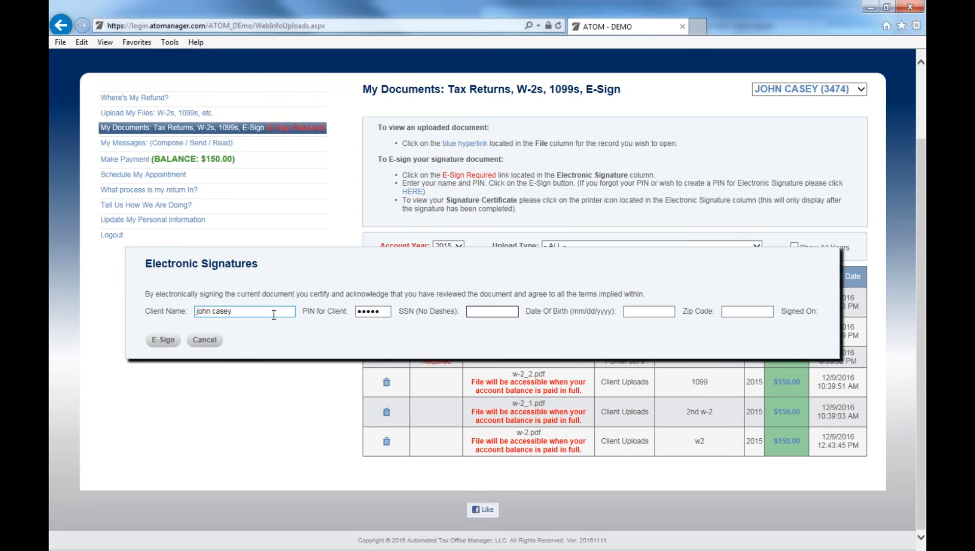
Enter the client's SSN, date of birth and zip code, then submit the e-signature.
text(12)
key(BackSpace)
key(BackSpace)
text(123456789)
key(Tab)
key(shift+Tab)
key(BackSpace)
text(123456789)
key(Tab)
text(02)
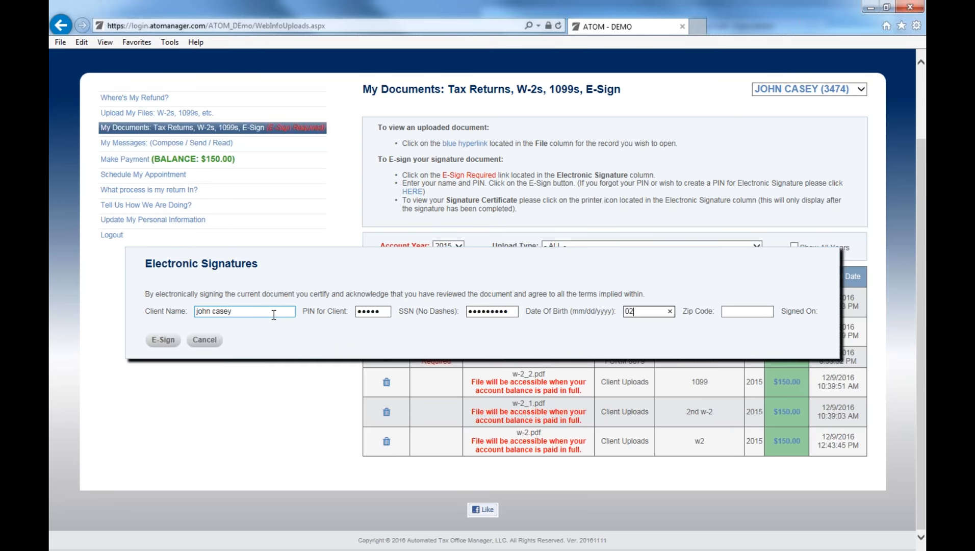
text(/03/1966)
key(Tab)
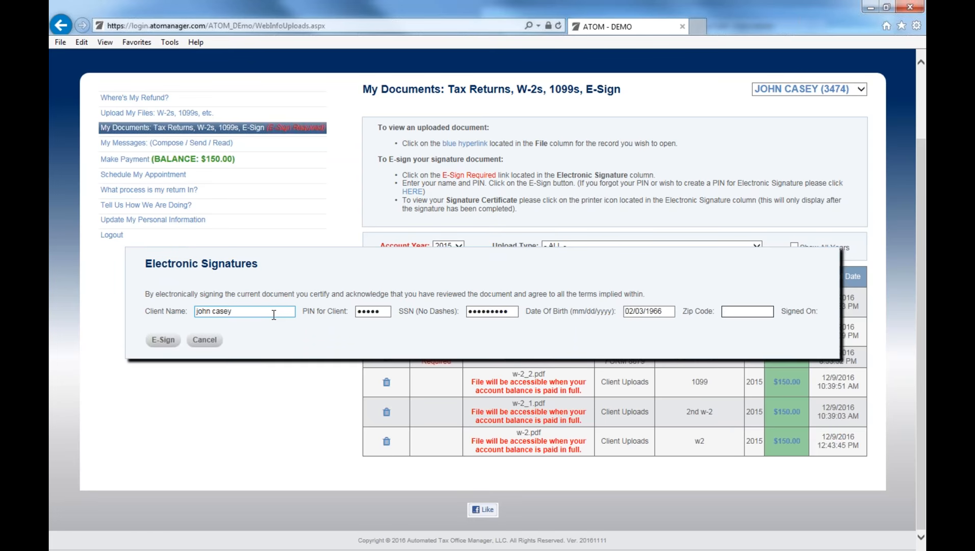
text(10201)
click(158, 340)
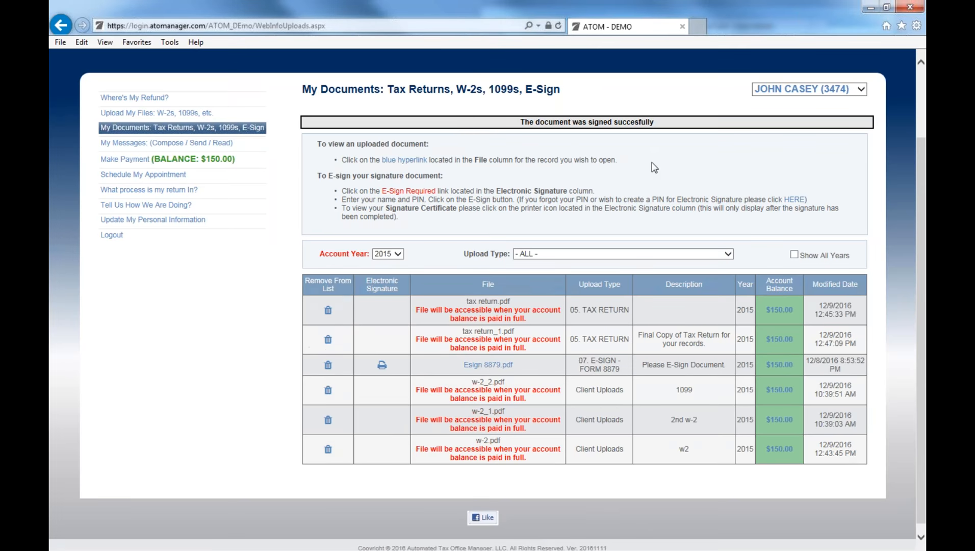
Scroll back to the top of the My Documents page after signing.
scroll(651, 163, up, 2)
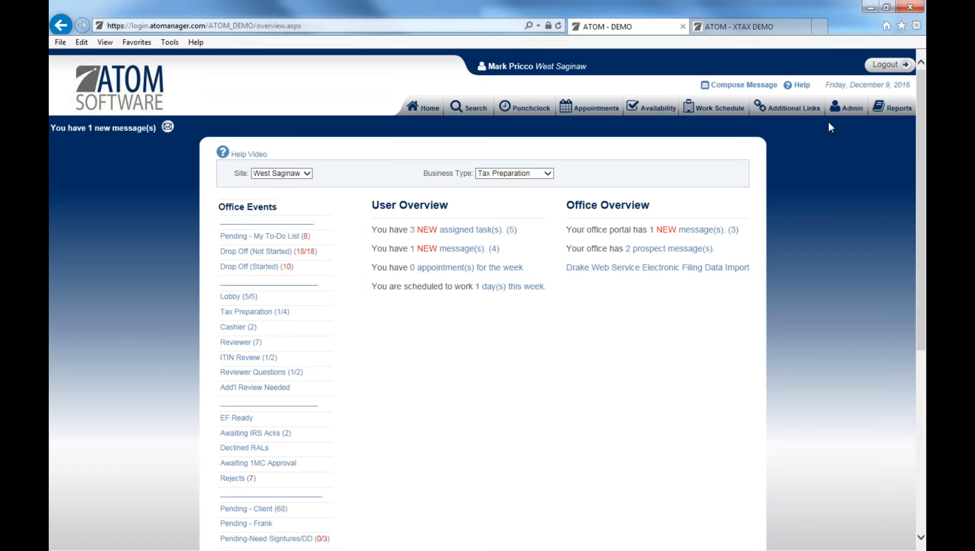
Check the Client Email Log's Date Sent calendar without picking a date, then open Clean Uploaded Documents.
click(848, 110)
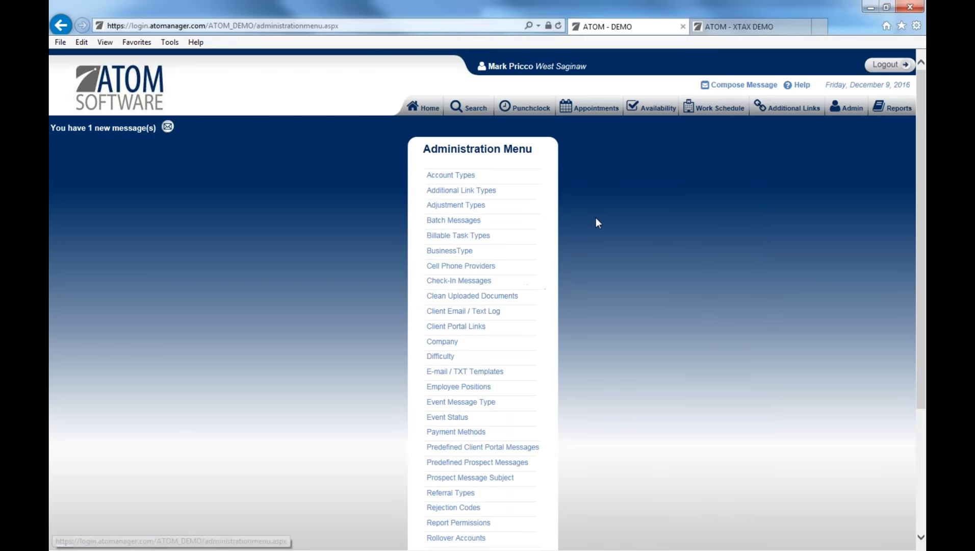
click(477, 315)
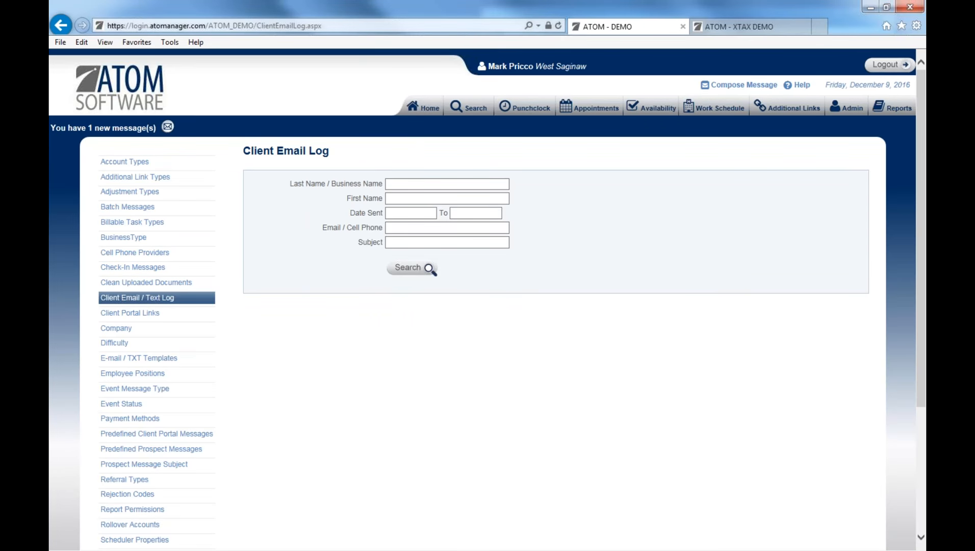
click(430, 212)
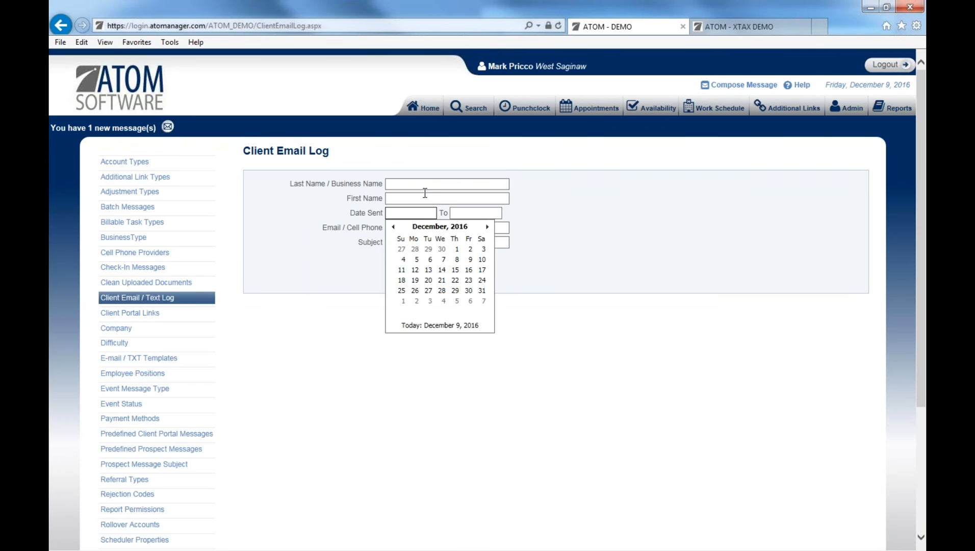
click(581, 229)
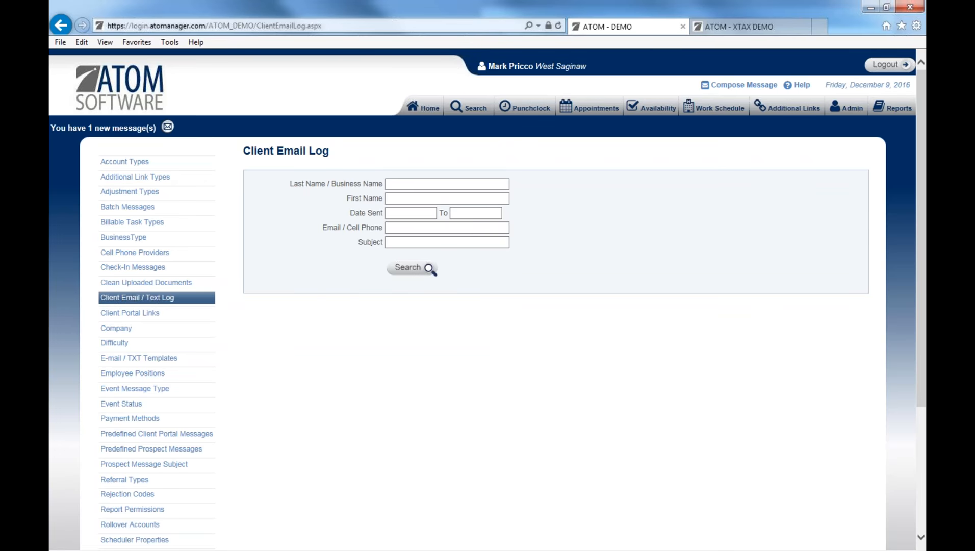
click(163, 284)
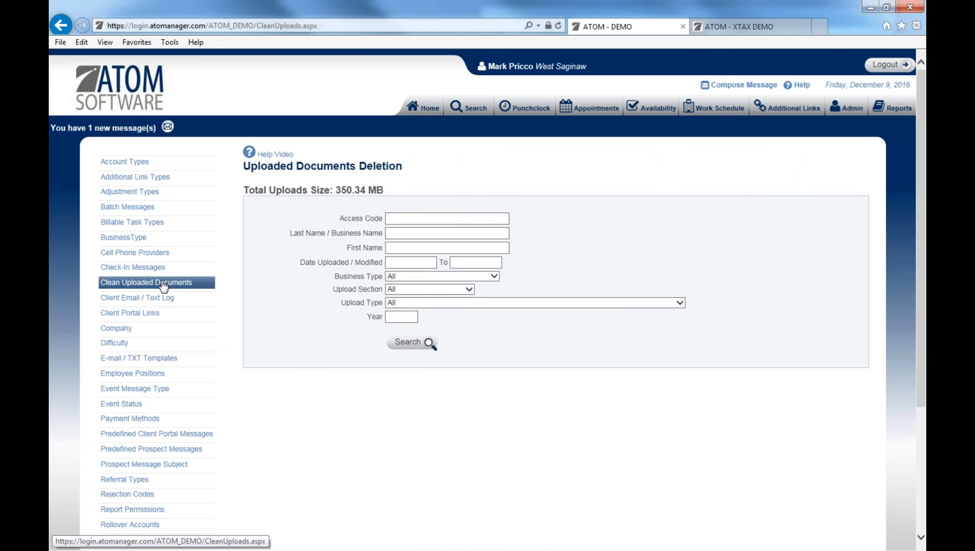
click(410, 317)
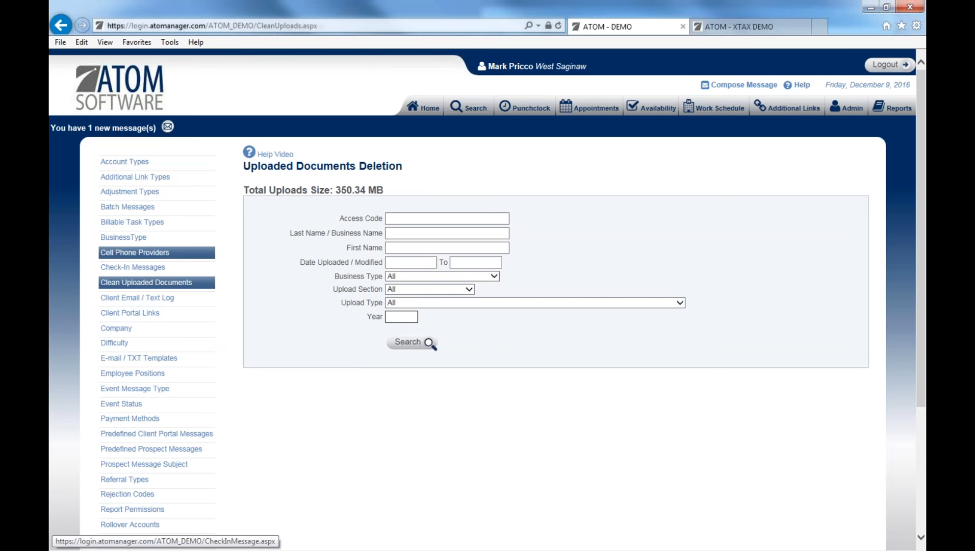
click(144, 328)
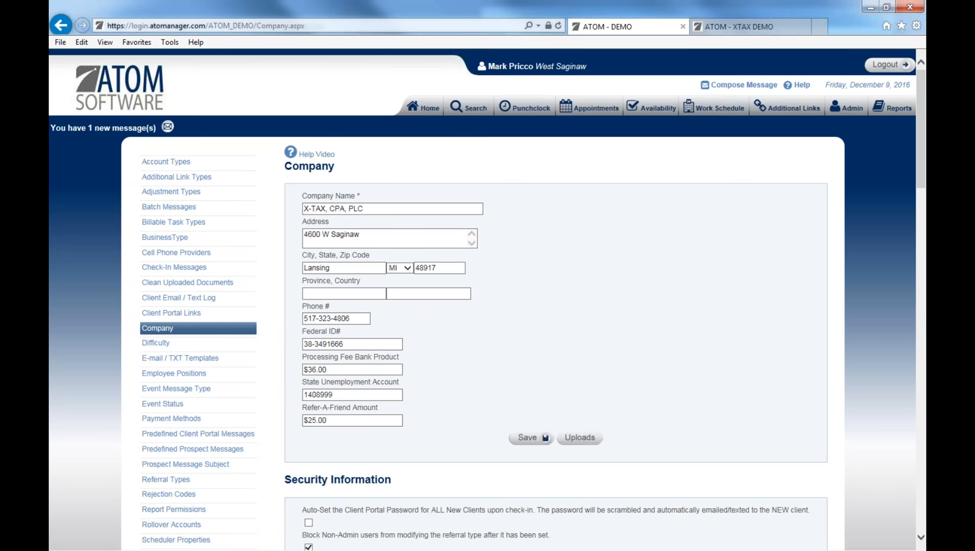
Review the eleven 2016 files uploaded for X-TAX, CPA, PLC, then return to the Company page.
click(568, 438)
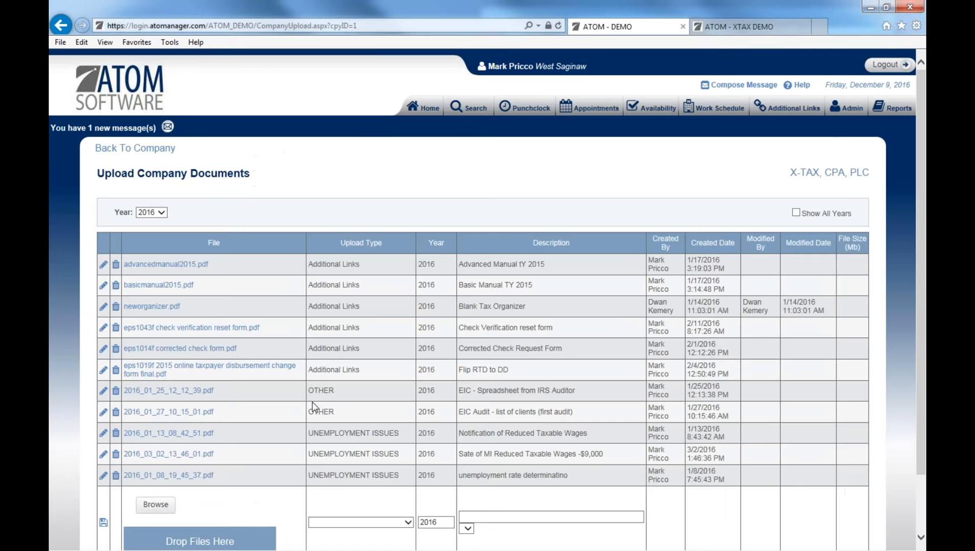
scroll(213, 495, down, 3)
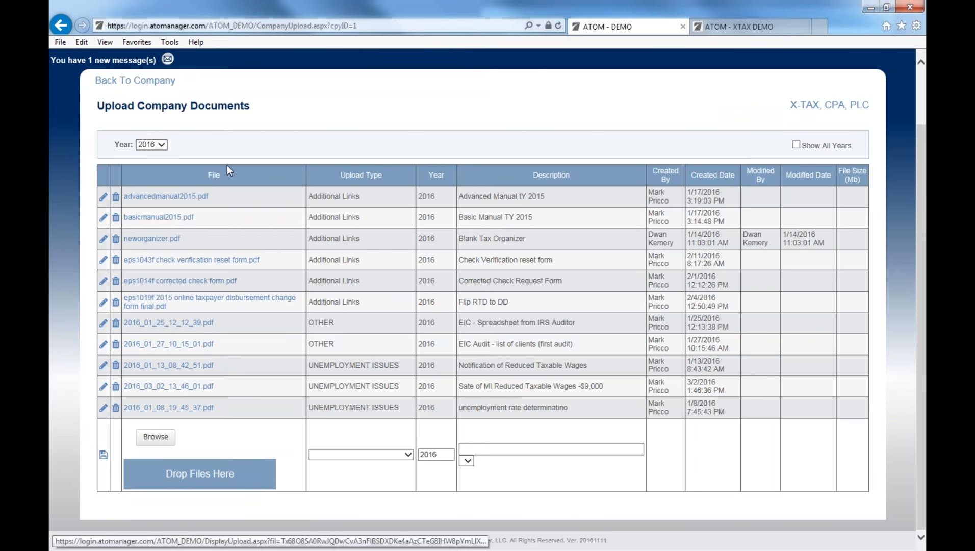
click(139, 88)
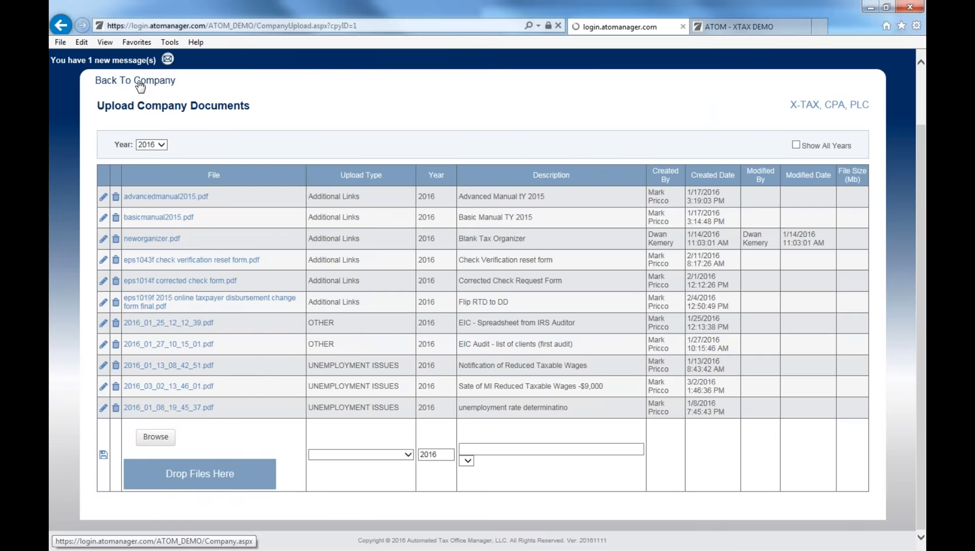
Look over the Company page's Security Information options, then open the Help Menu.
scroll(626, 371, down, 5)
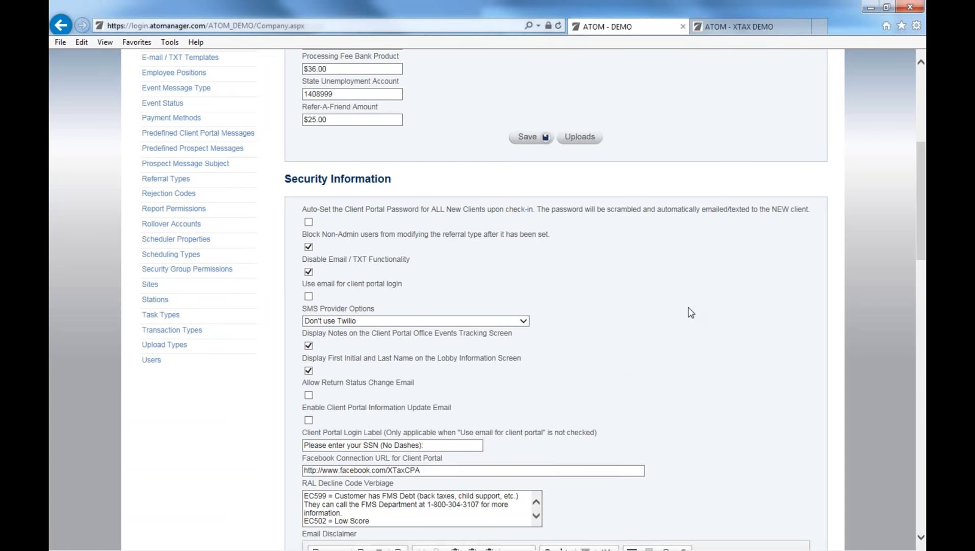
scroll(694, 316, up, 6)
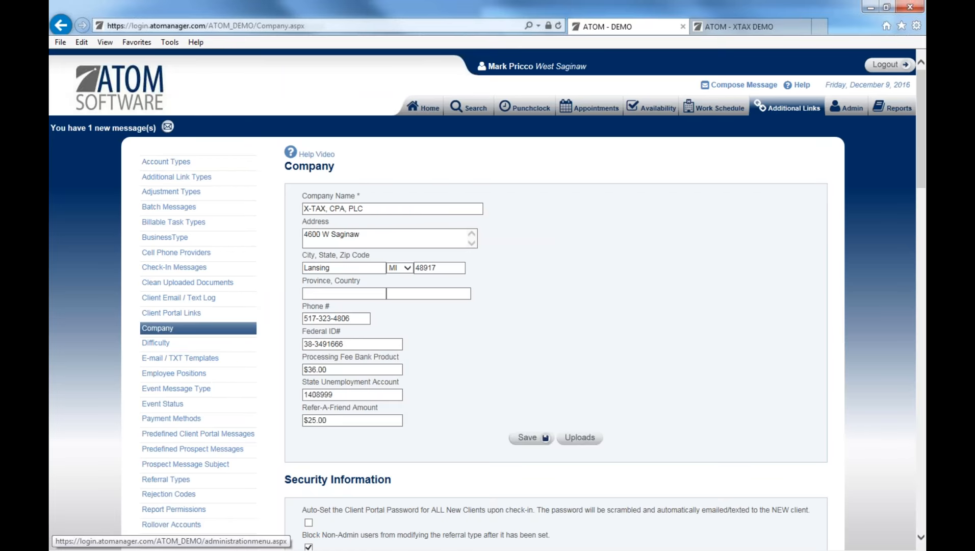
click(799, 85)
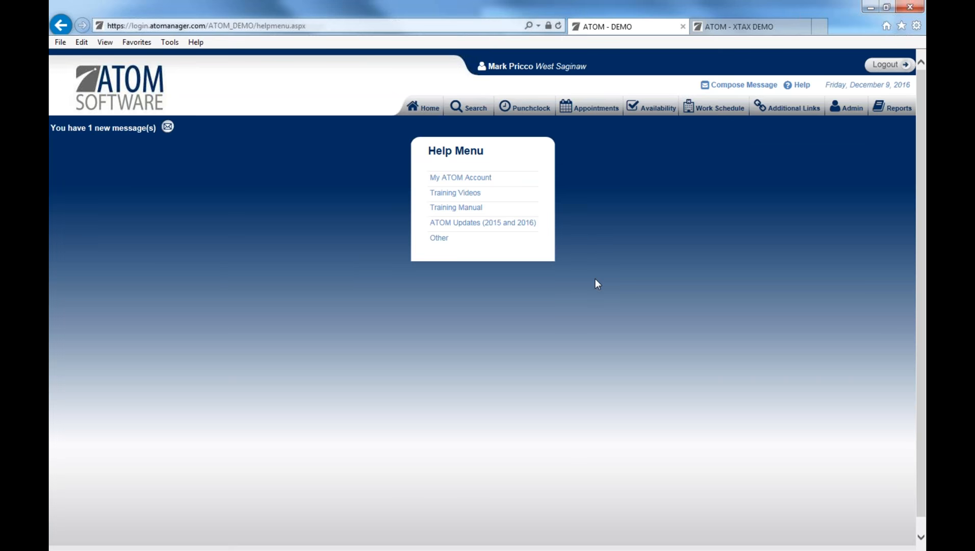
From Admin > Company, leave SMS Provider Options at Don't use Twilio, then open E-mail / TXT Templates.
click(847, 108)
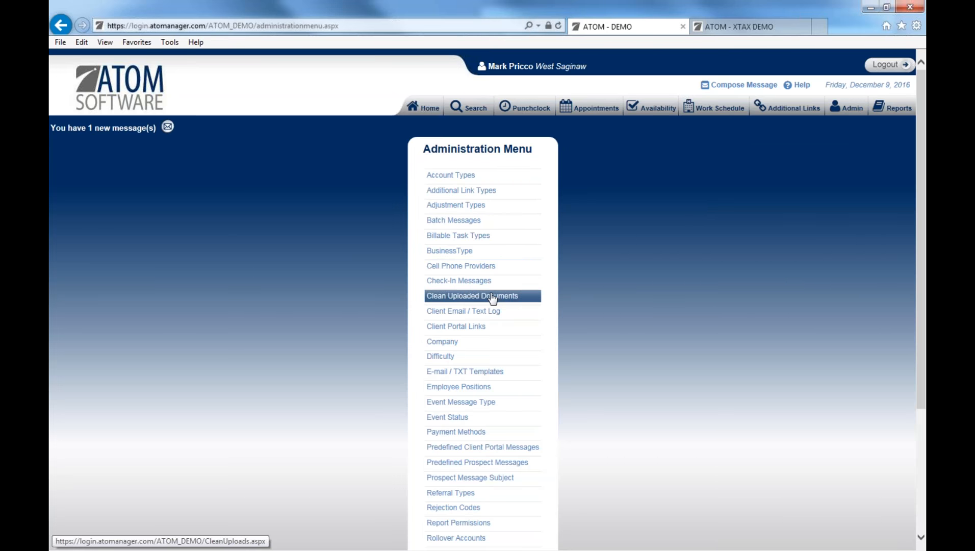
click(477, 344)
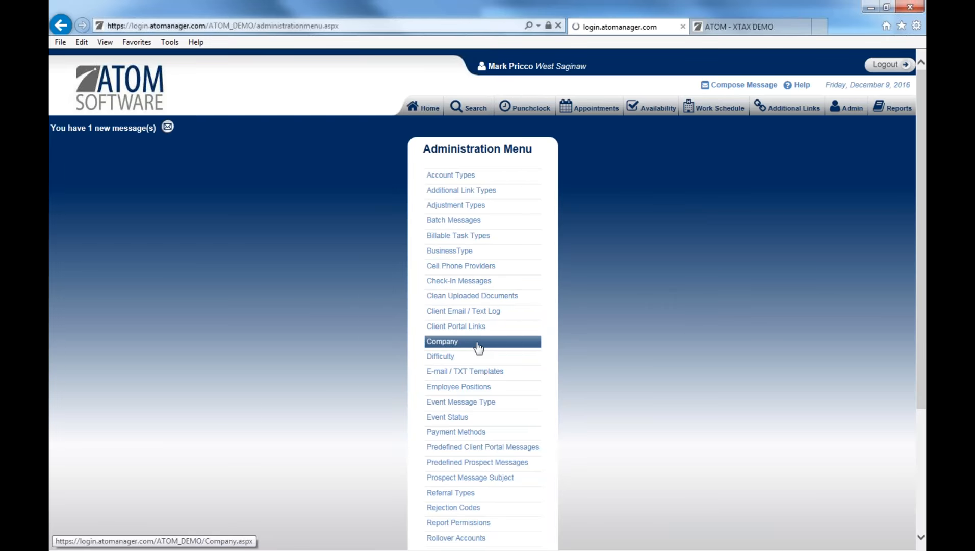
scroll(478, 345, down, 3)
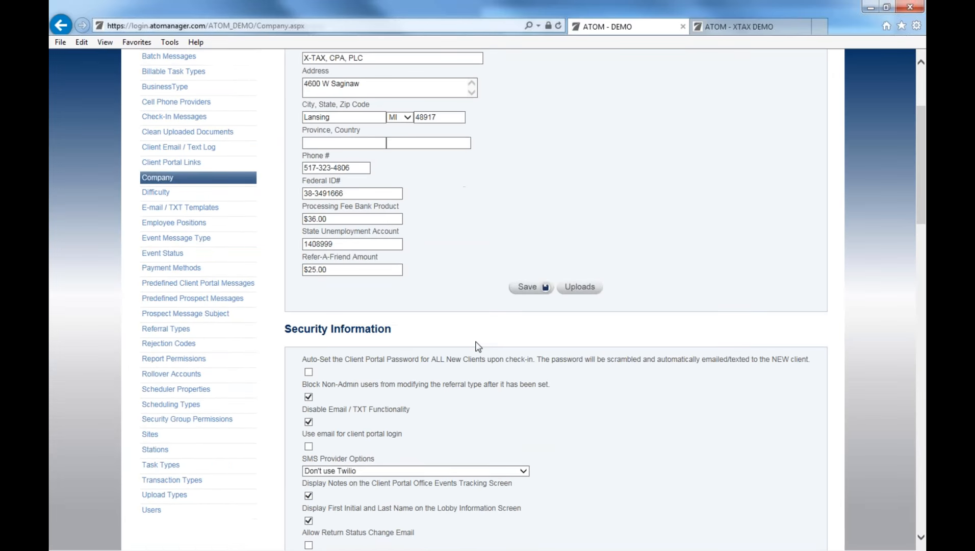
scroll(477, 346, down, 2)
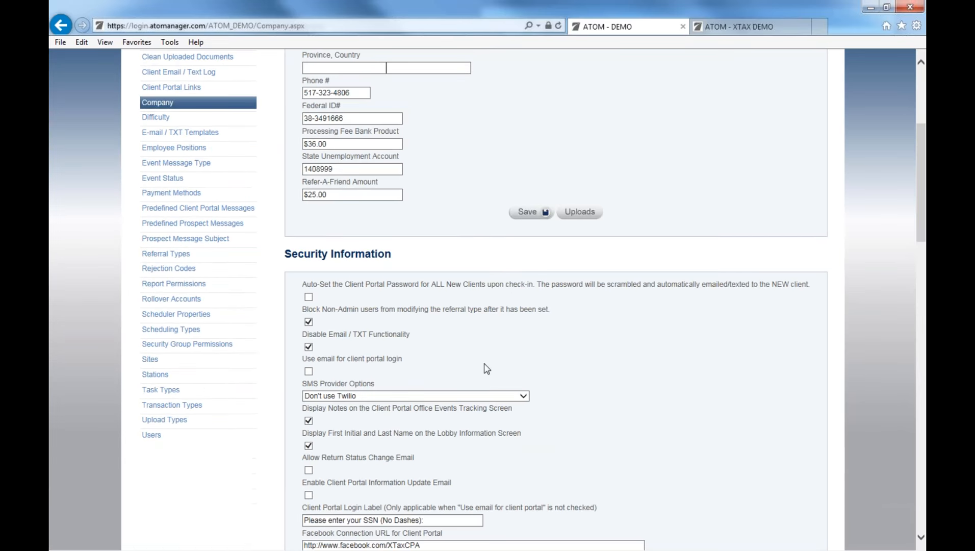
click(371, 394)
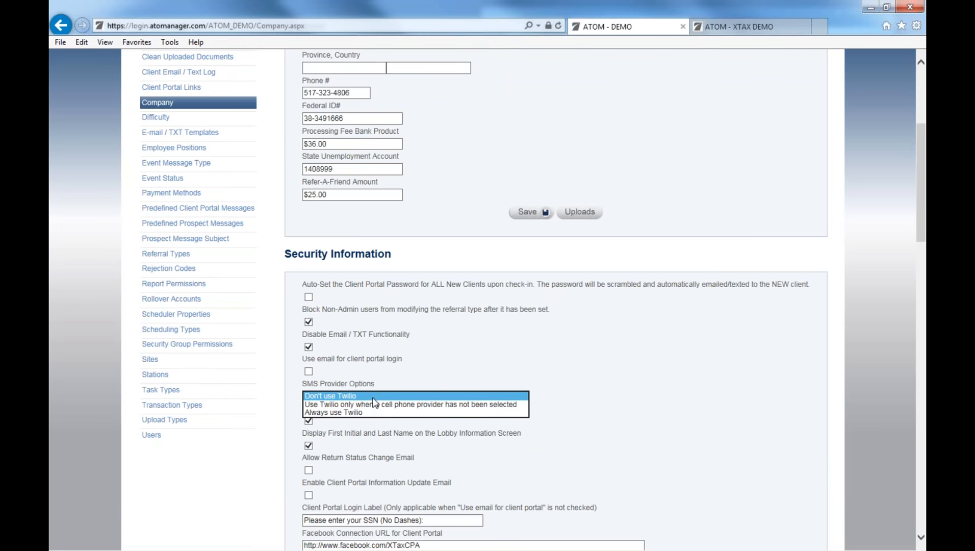
click(387, 380)
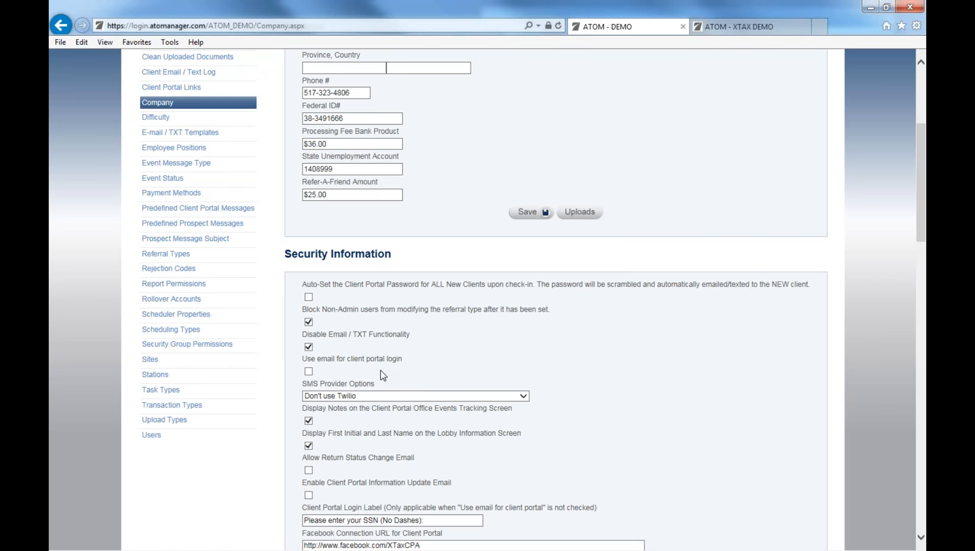
click(234, 137)
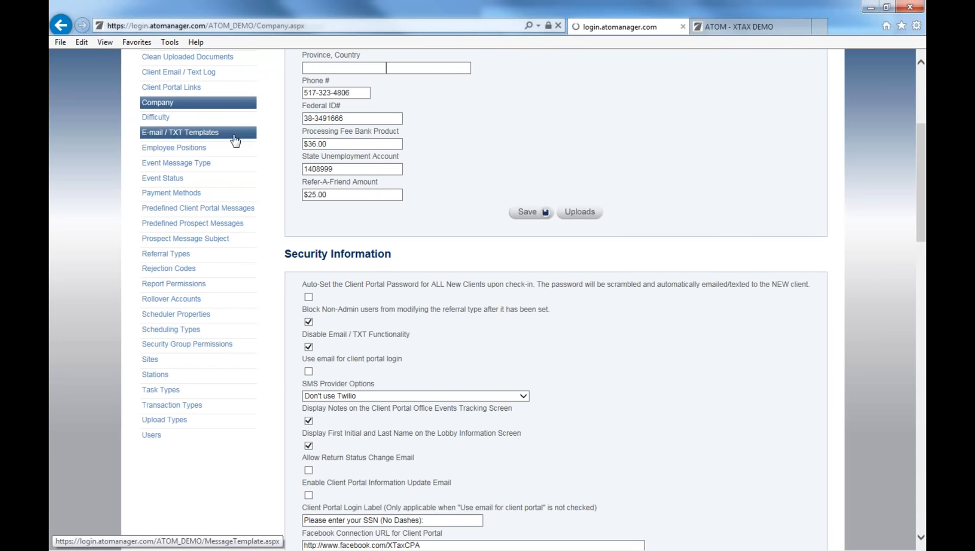
Look through the e-mail and text templates, then open the Event Status page.
scroll(278, 367, down, 2)
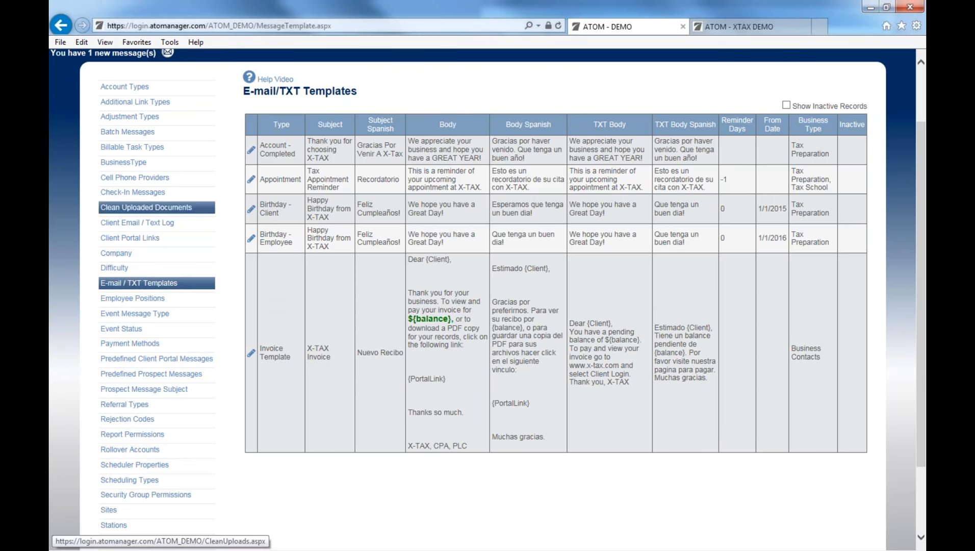
click(141, 336)
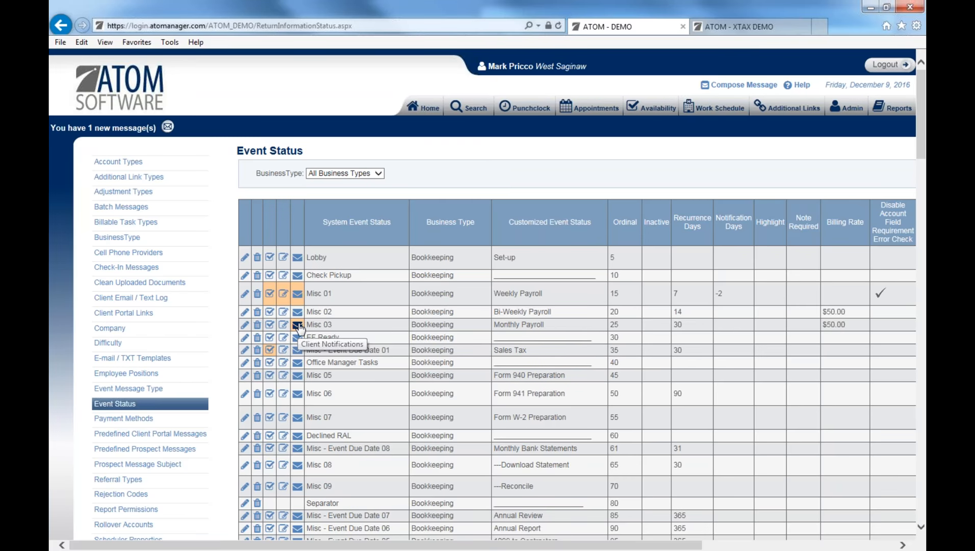
Inspect the Misc 03 status's client notifications, return to the Event Status list, then open Report Permissions.
click(297, 325)
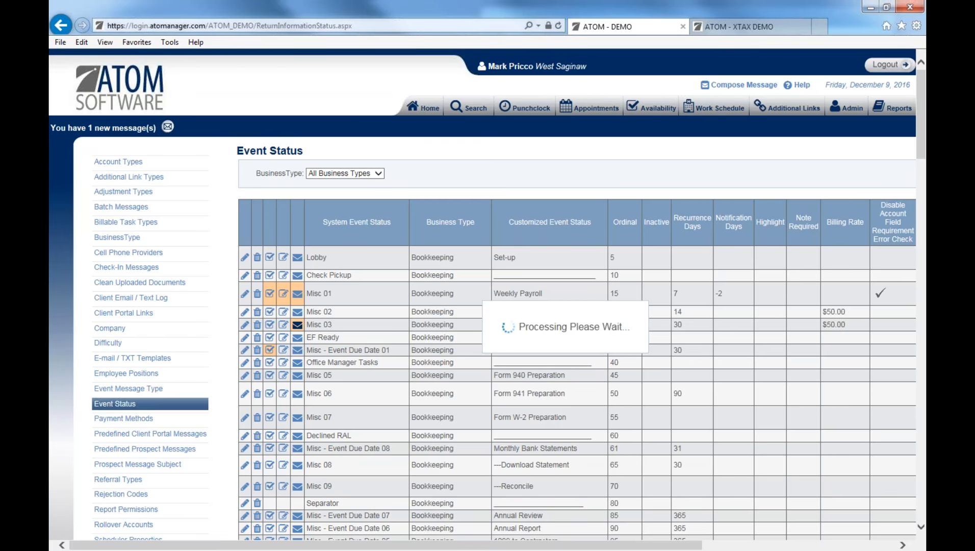
scroll(369, 406, down, 4)
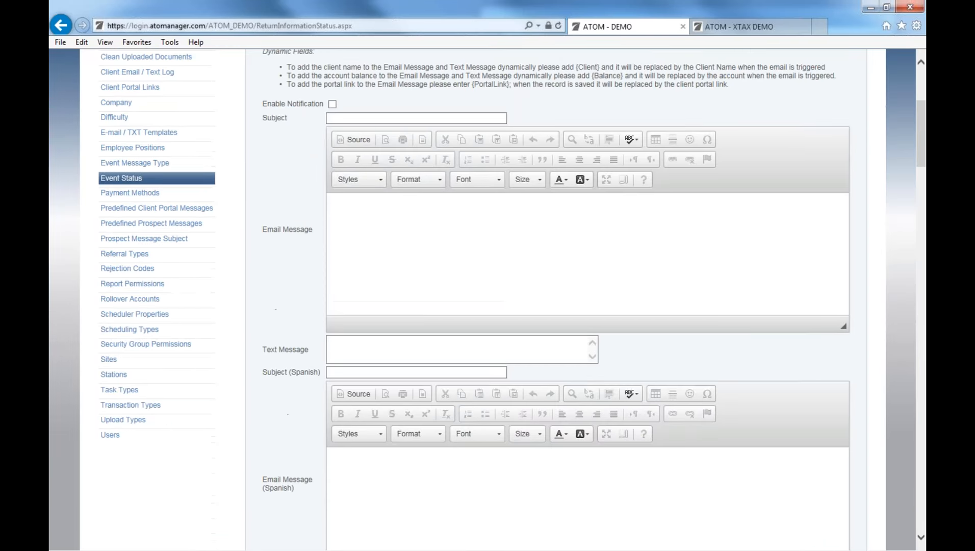
scroll(369, 408, down, 15)
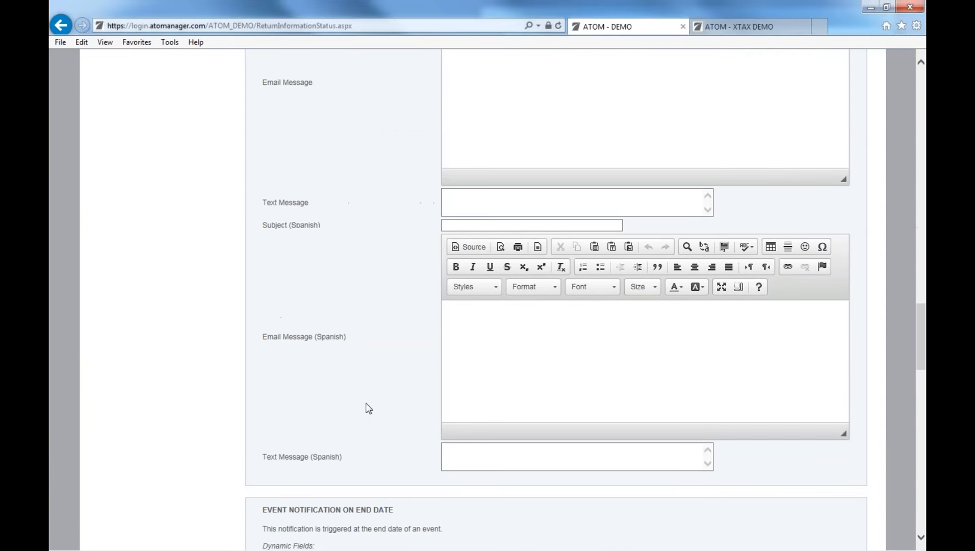
scroll(368, 408, down, 5)
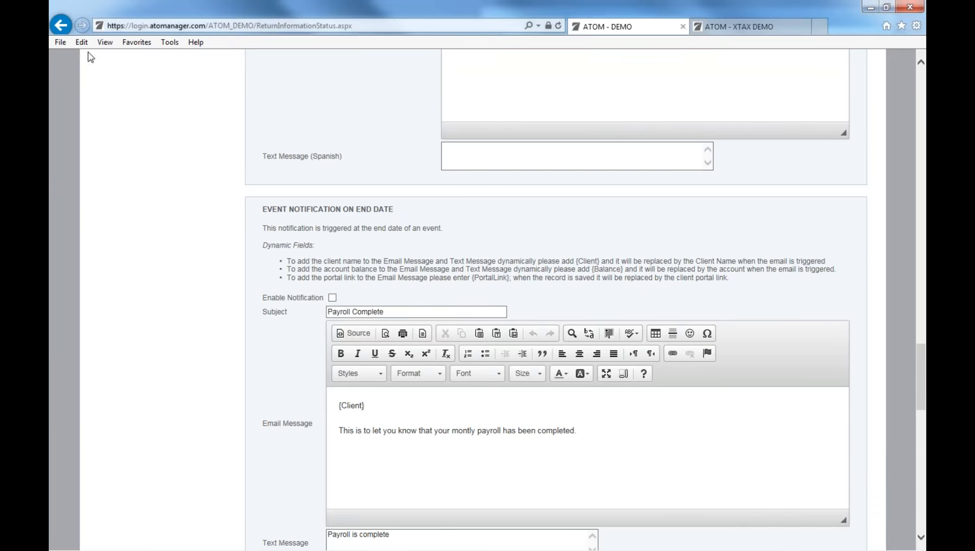
scroll(279, 113, up, 12)
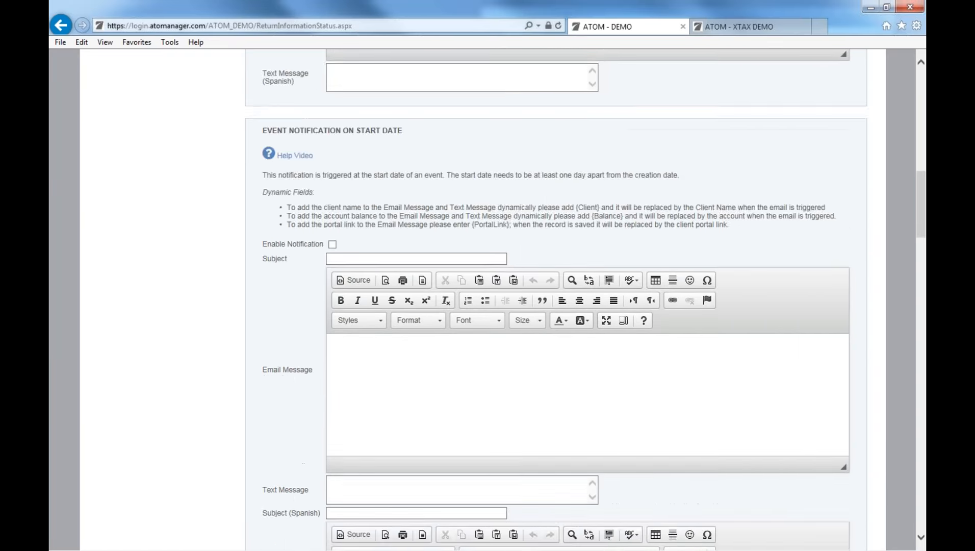
scroll(285, 179, up, 15)
click(289, 177)
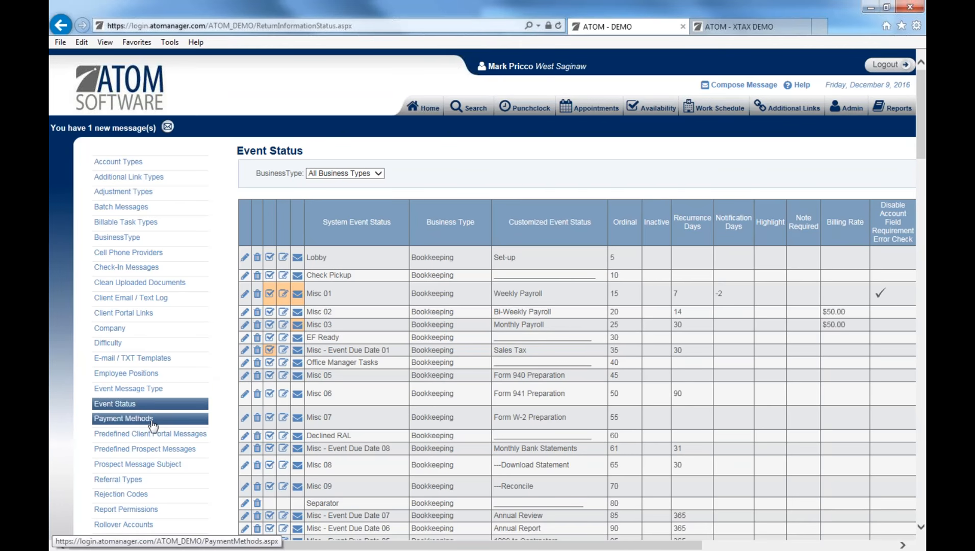
scroll(158, 451, down, 3)
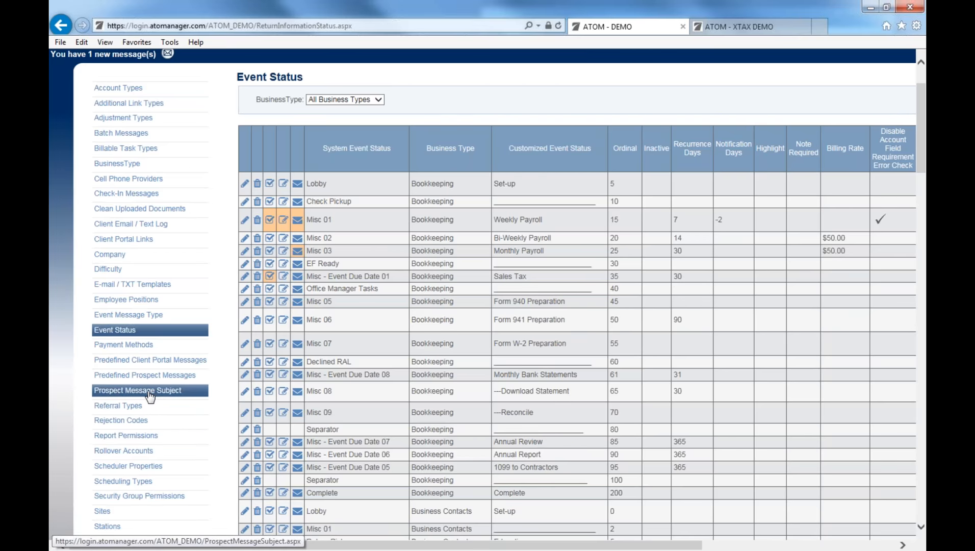
click(144, 438)
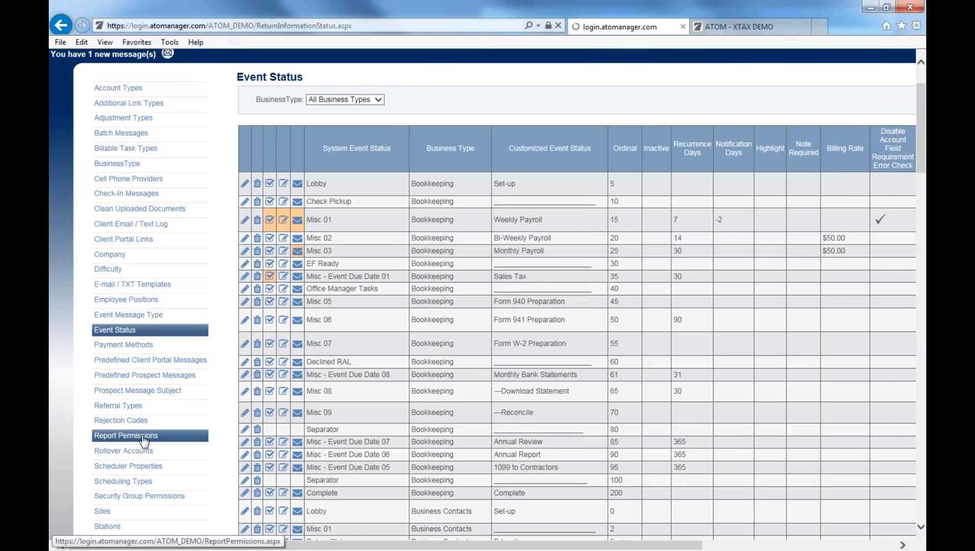
Review the security groups allowed for each report in Report Permissions, then open Users.
scroll(153, 434, down, 2)
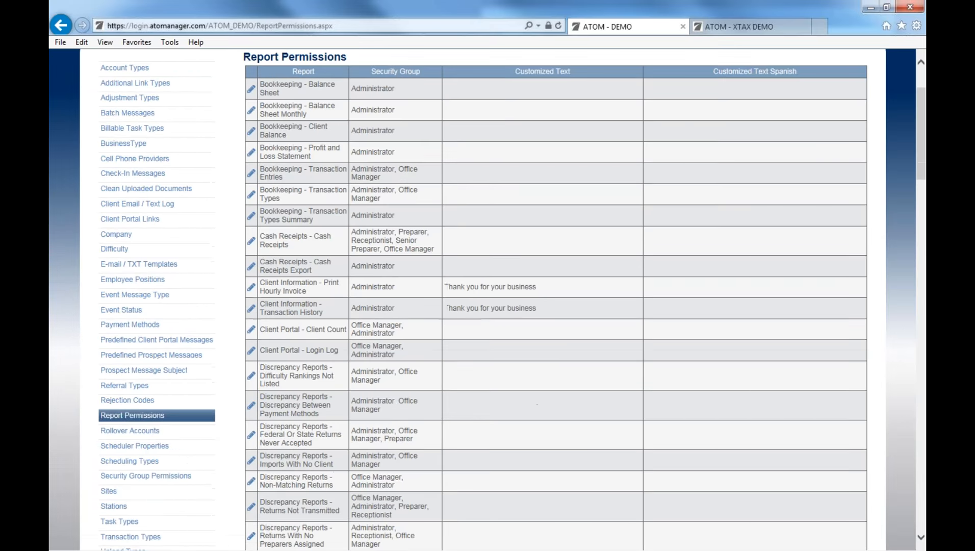
scroll(503, 413, down, 20)
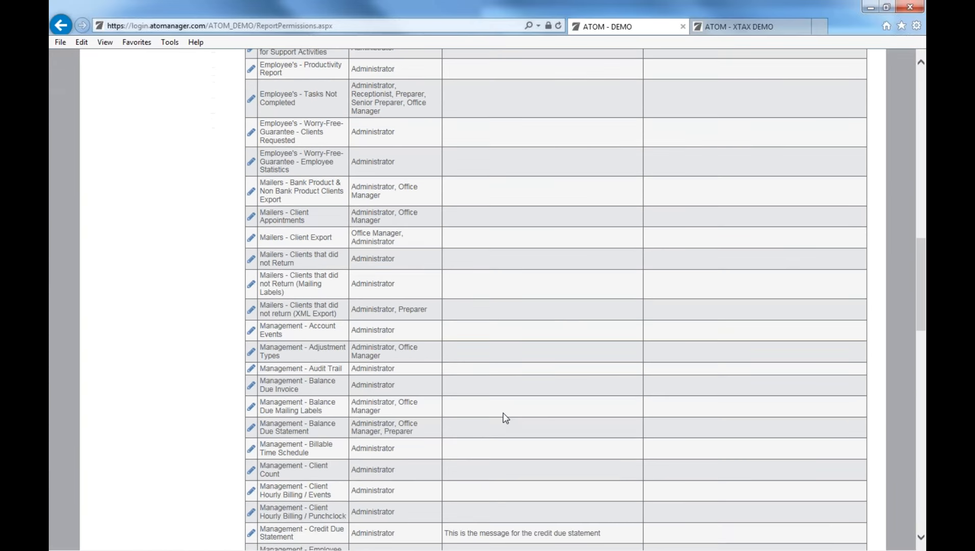
scroll(502, 415, down, 20)
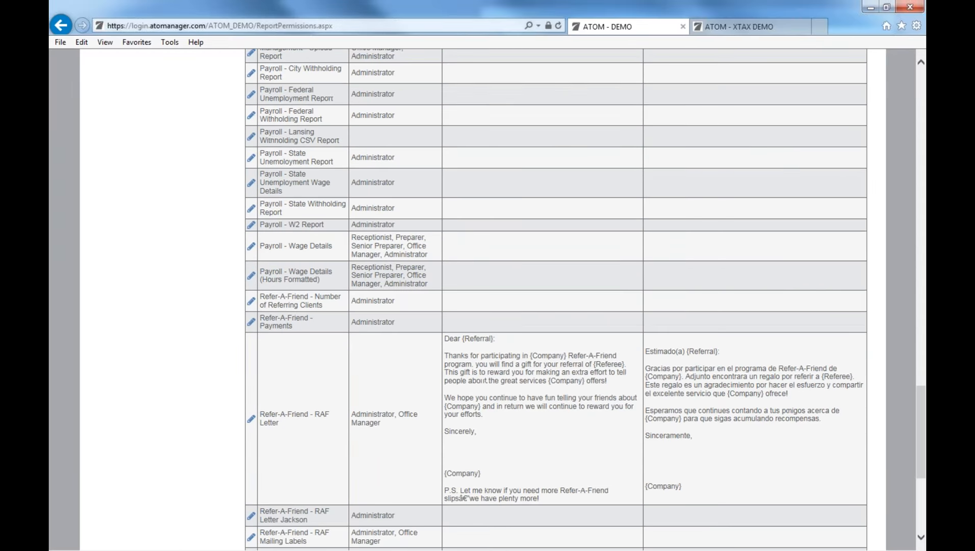
scroll(312, 398, down, 1)
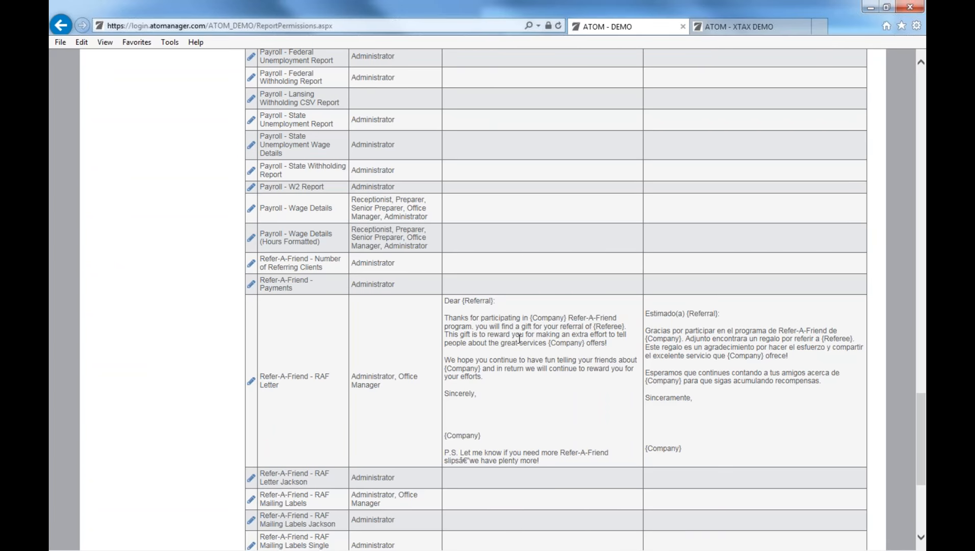
scroll(127, 299, up, 15)
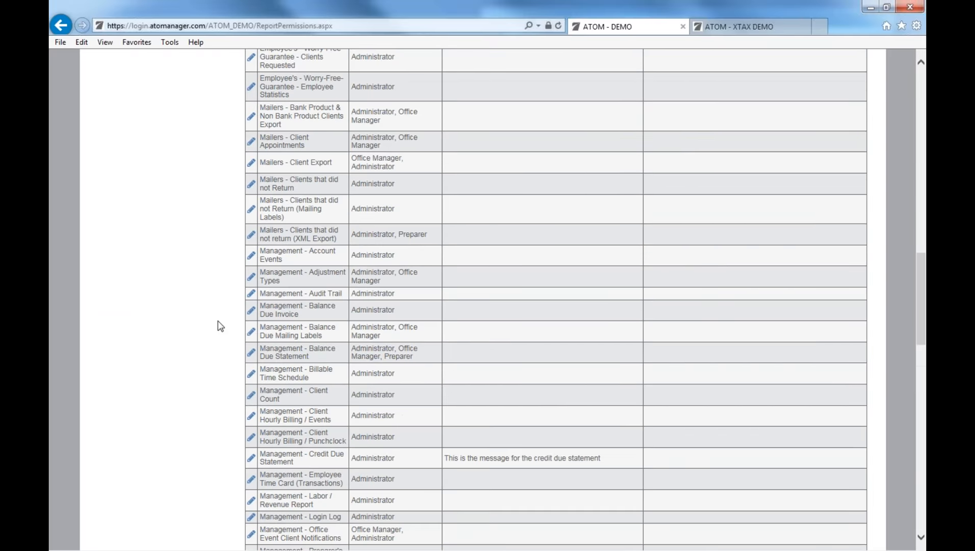
scroll(271, 273, up, 15)
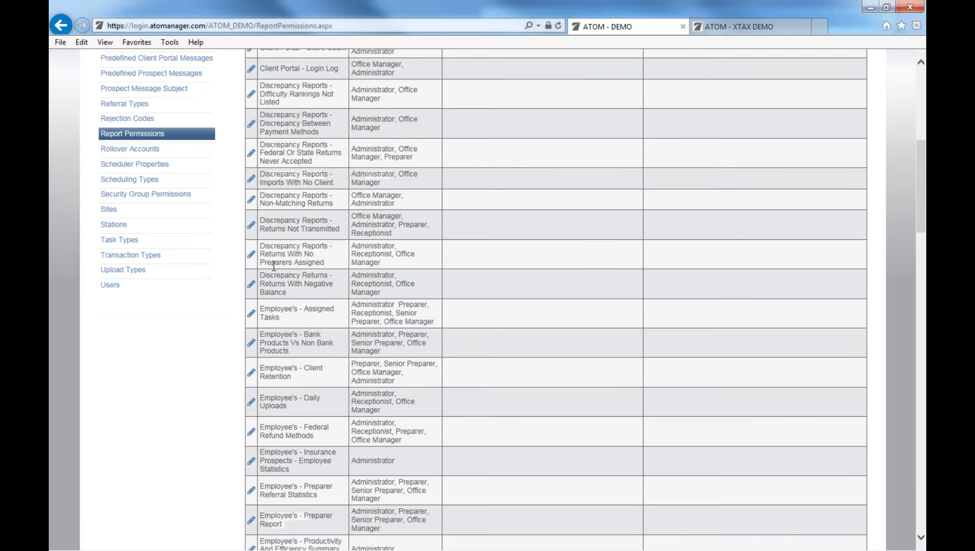
scroll(273, 265, up, 5)
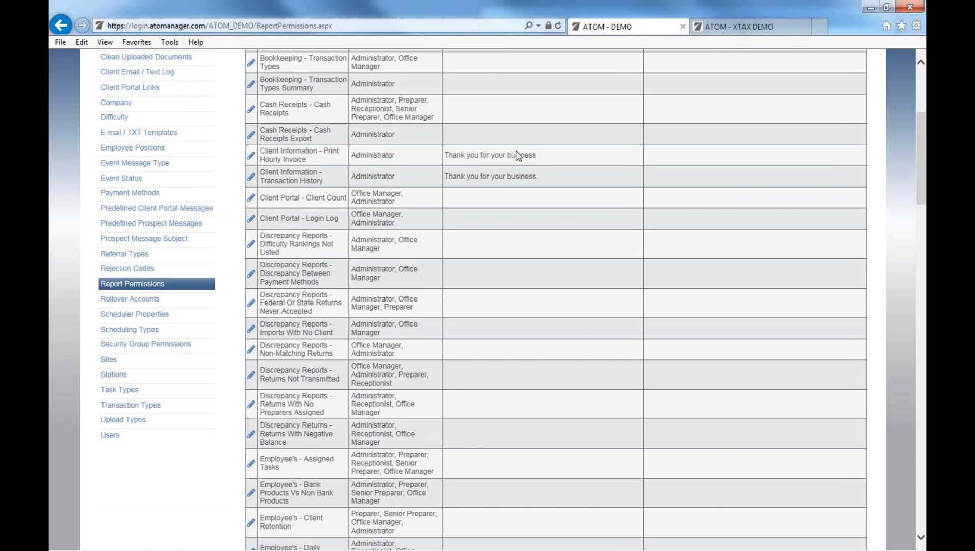
scroll(518, 156, up, 3)
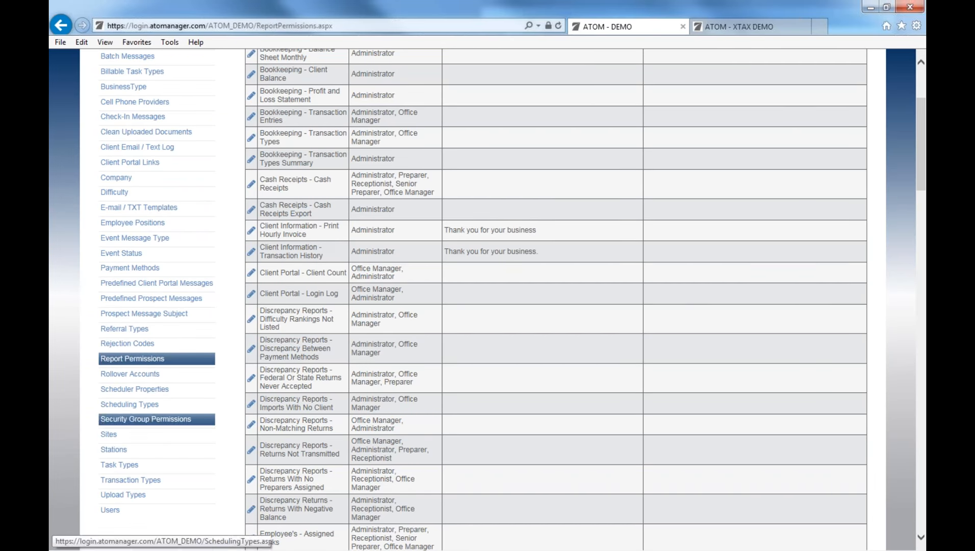
scroll(153, 428, down, 2)
click(149, 435)
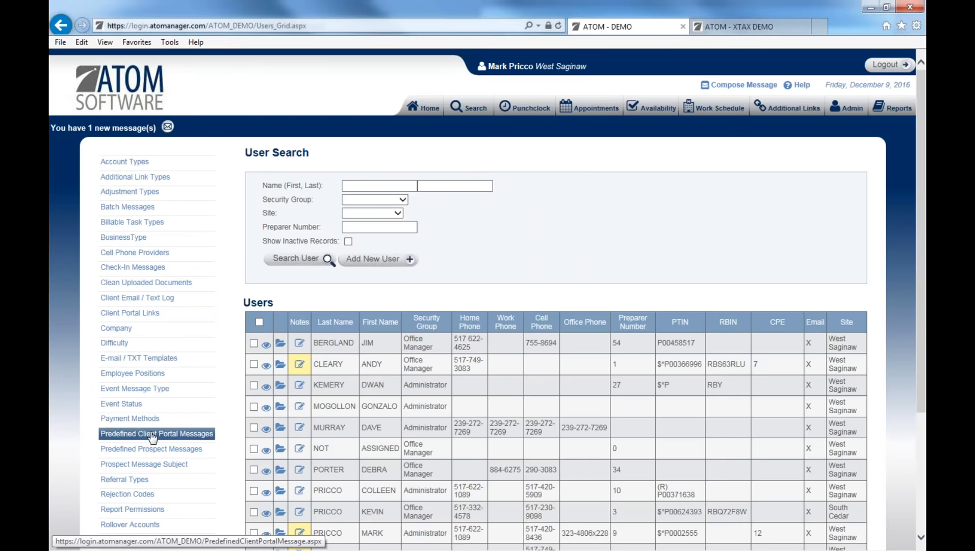
Open a receptionist's user details and uploaded documents, then return to the Administration Menu.
scroll(355, 479, down, 2)
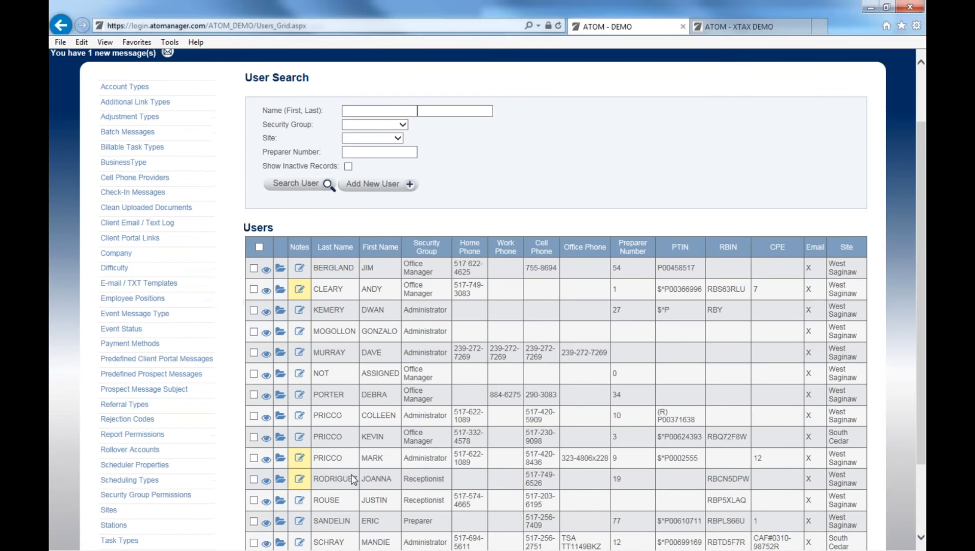
click(300, 479)
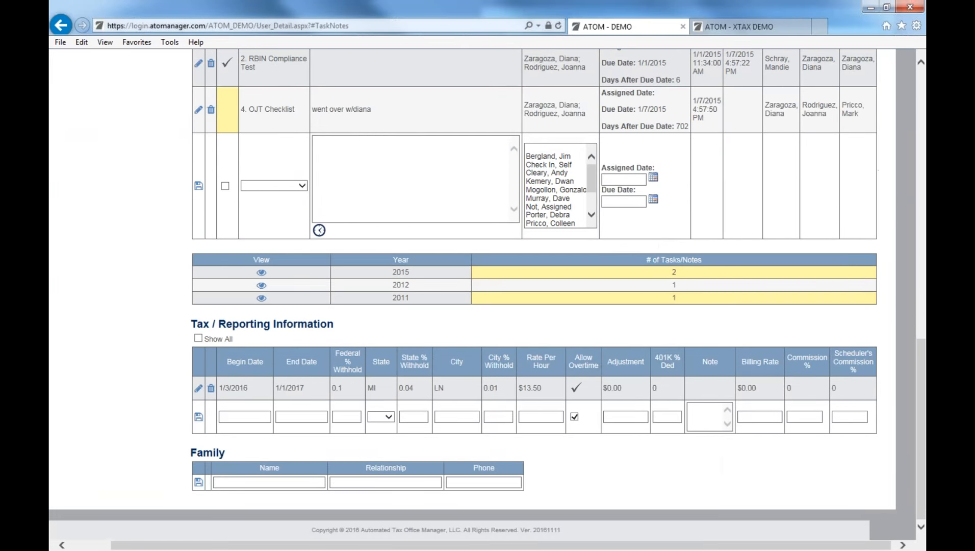
scroll(337, 206, up, 1)
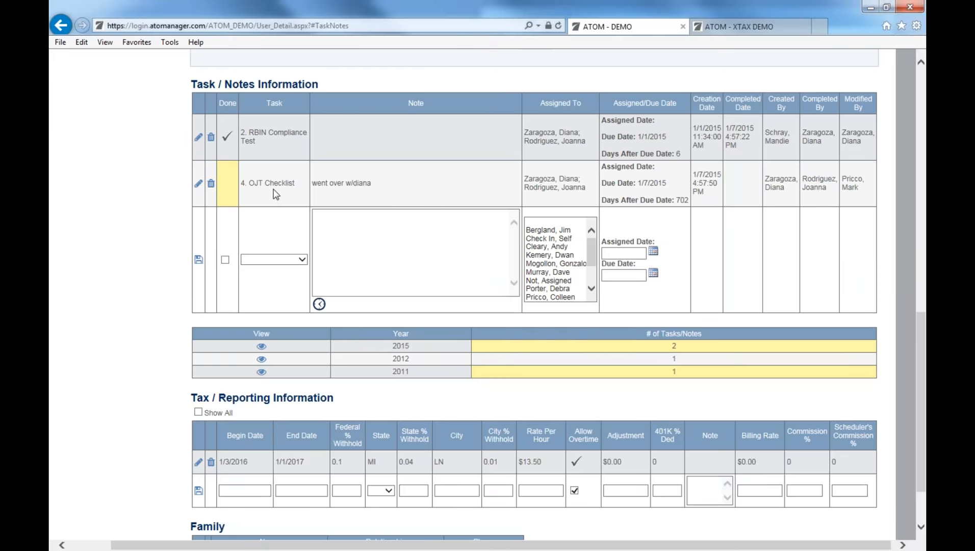
scroll(275, 194, up, 4)
scroll(520, 347, down, 2)
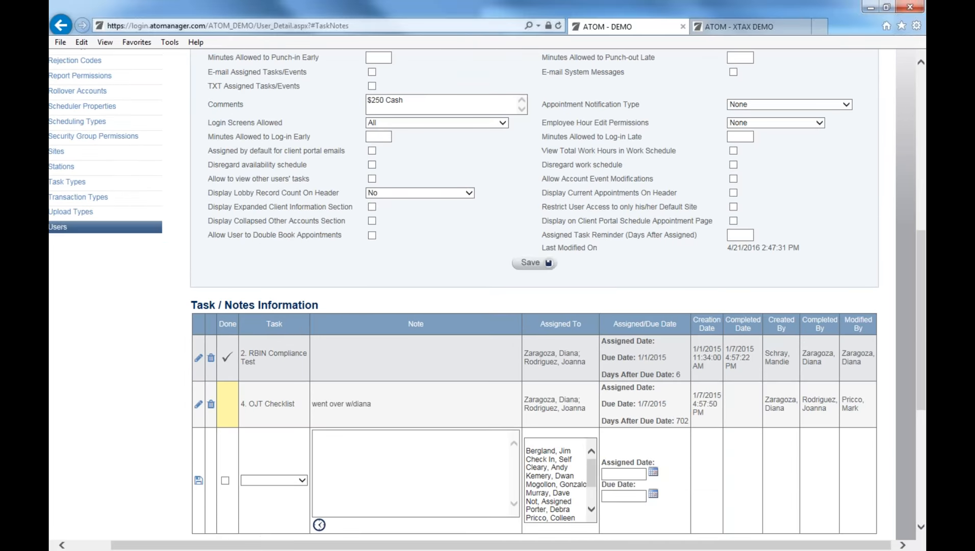
scroll(481, 363, up, 3)
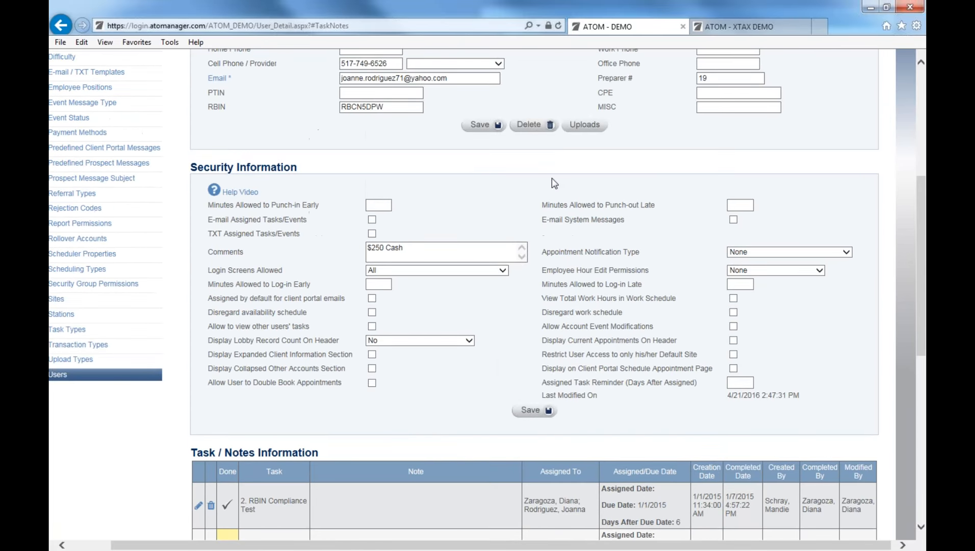
click(584, 124)
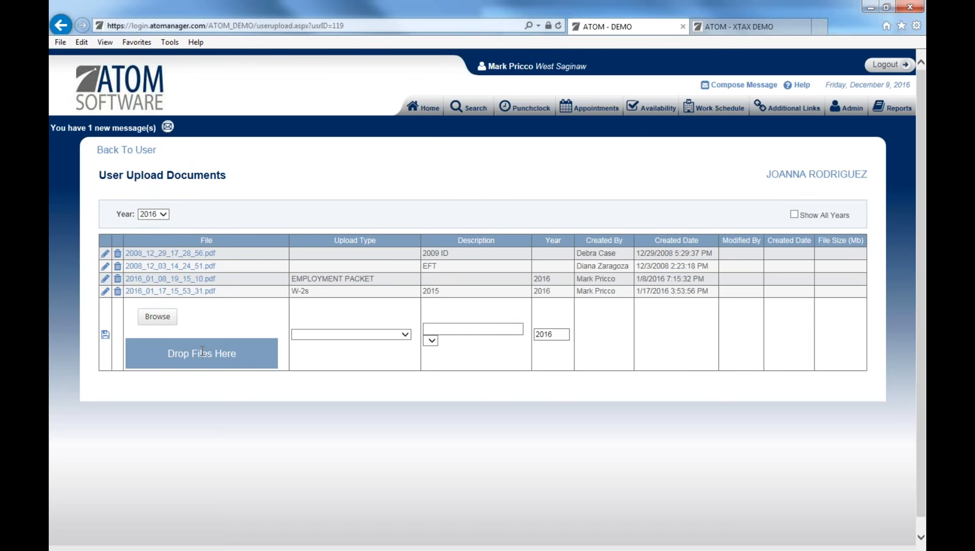
click(846, 107)
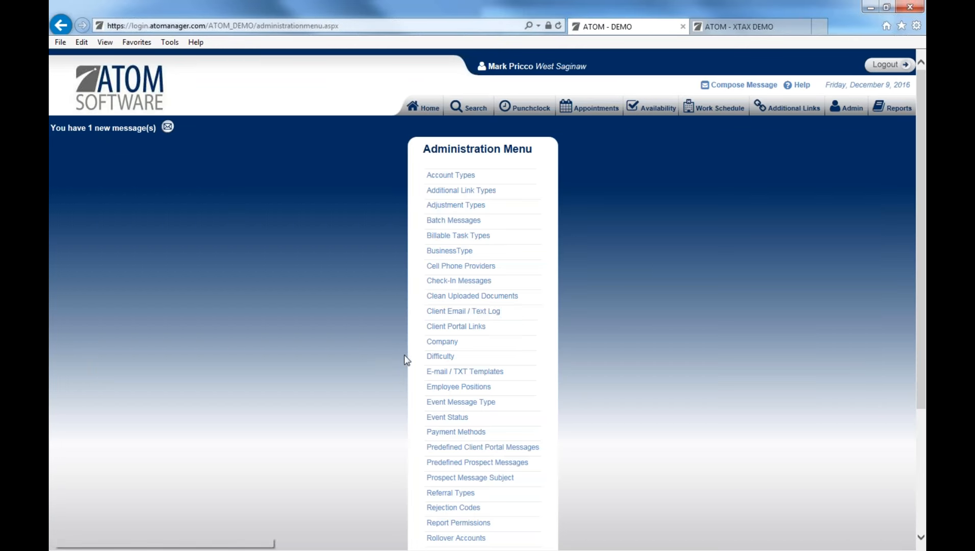
Scroll the Task Types list down to the new-entry row and back to the top.
scroll(438, 461, down, 3)
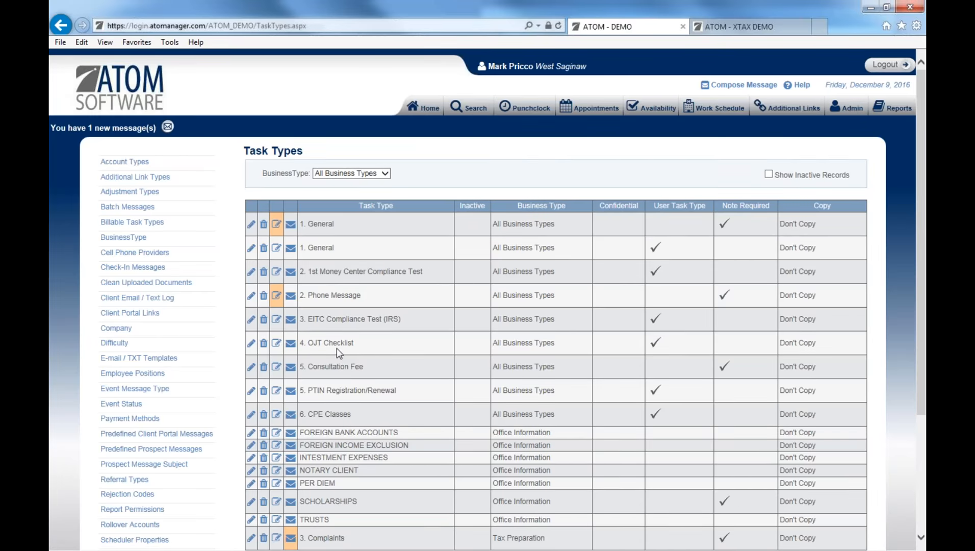
scroll(337, 348, down, 3)
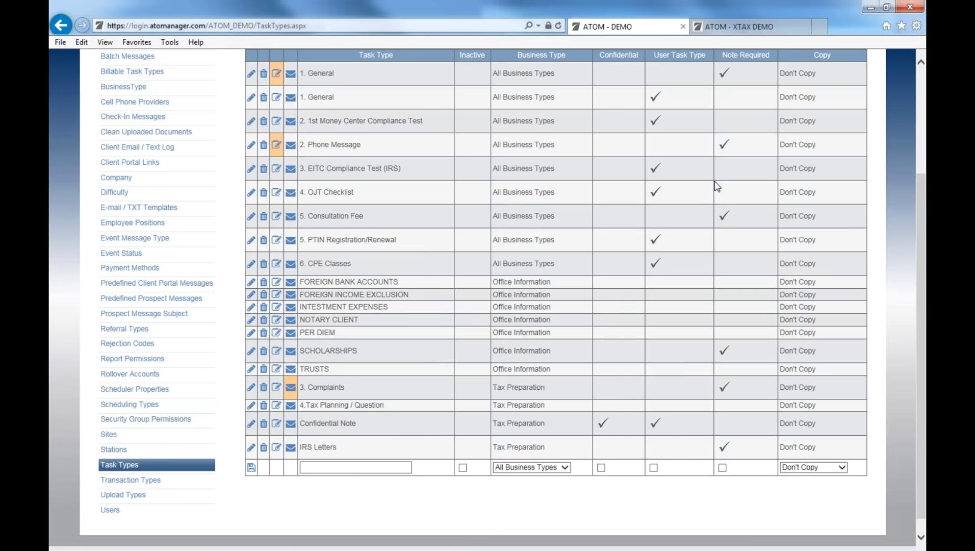
scroll(717, 186, up, 3)
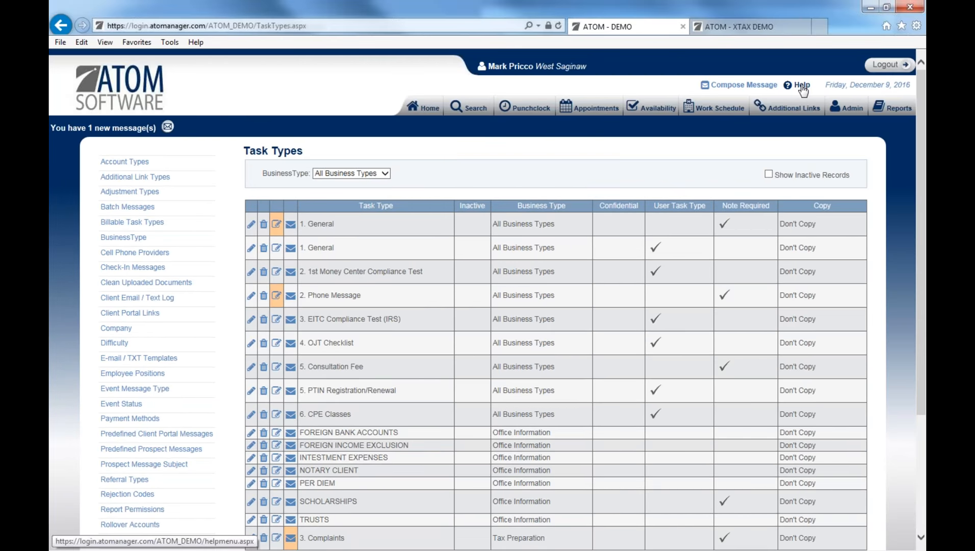